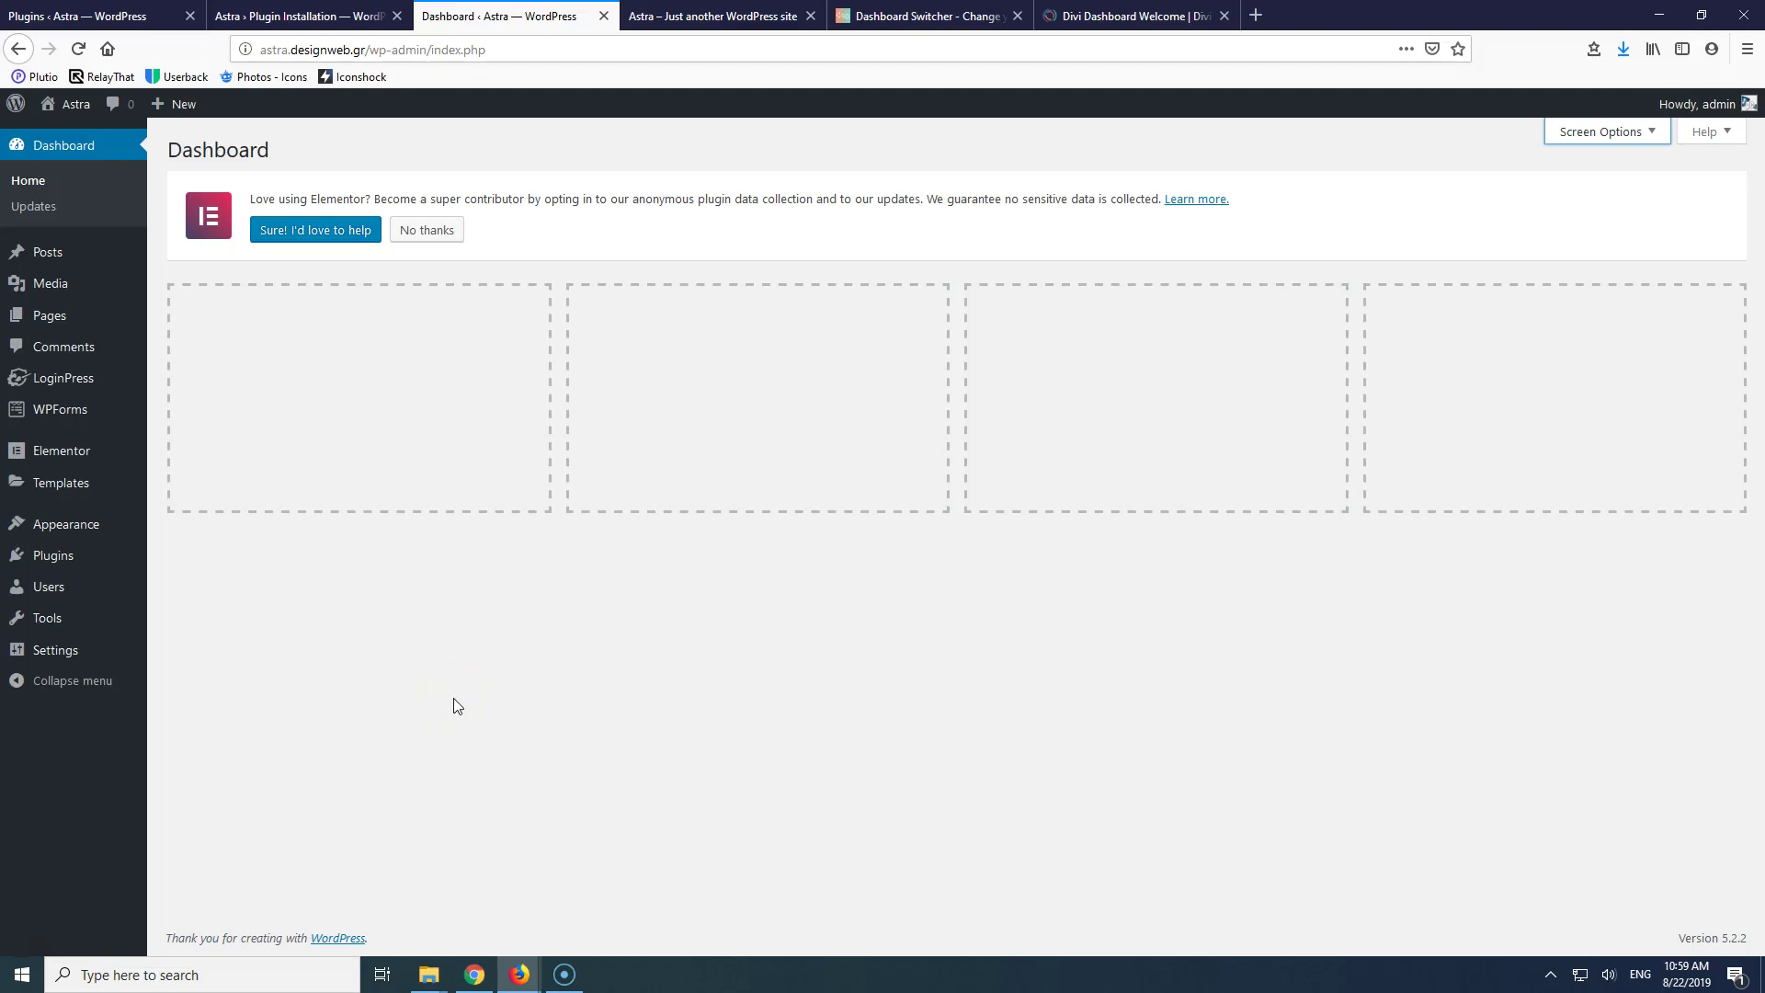
# - Show the At a Glance, Activity, Quick Draft, WordPress Events and News, and Welcome boxes on the Dashboard home page
pyautogui.click(461, 681)
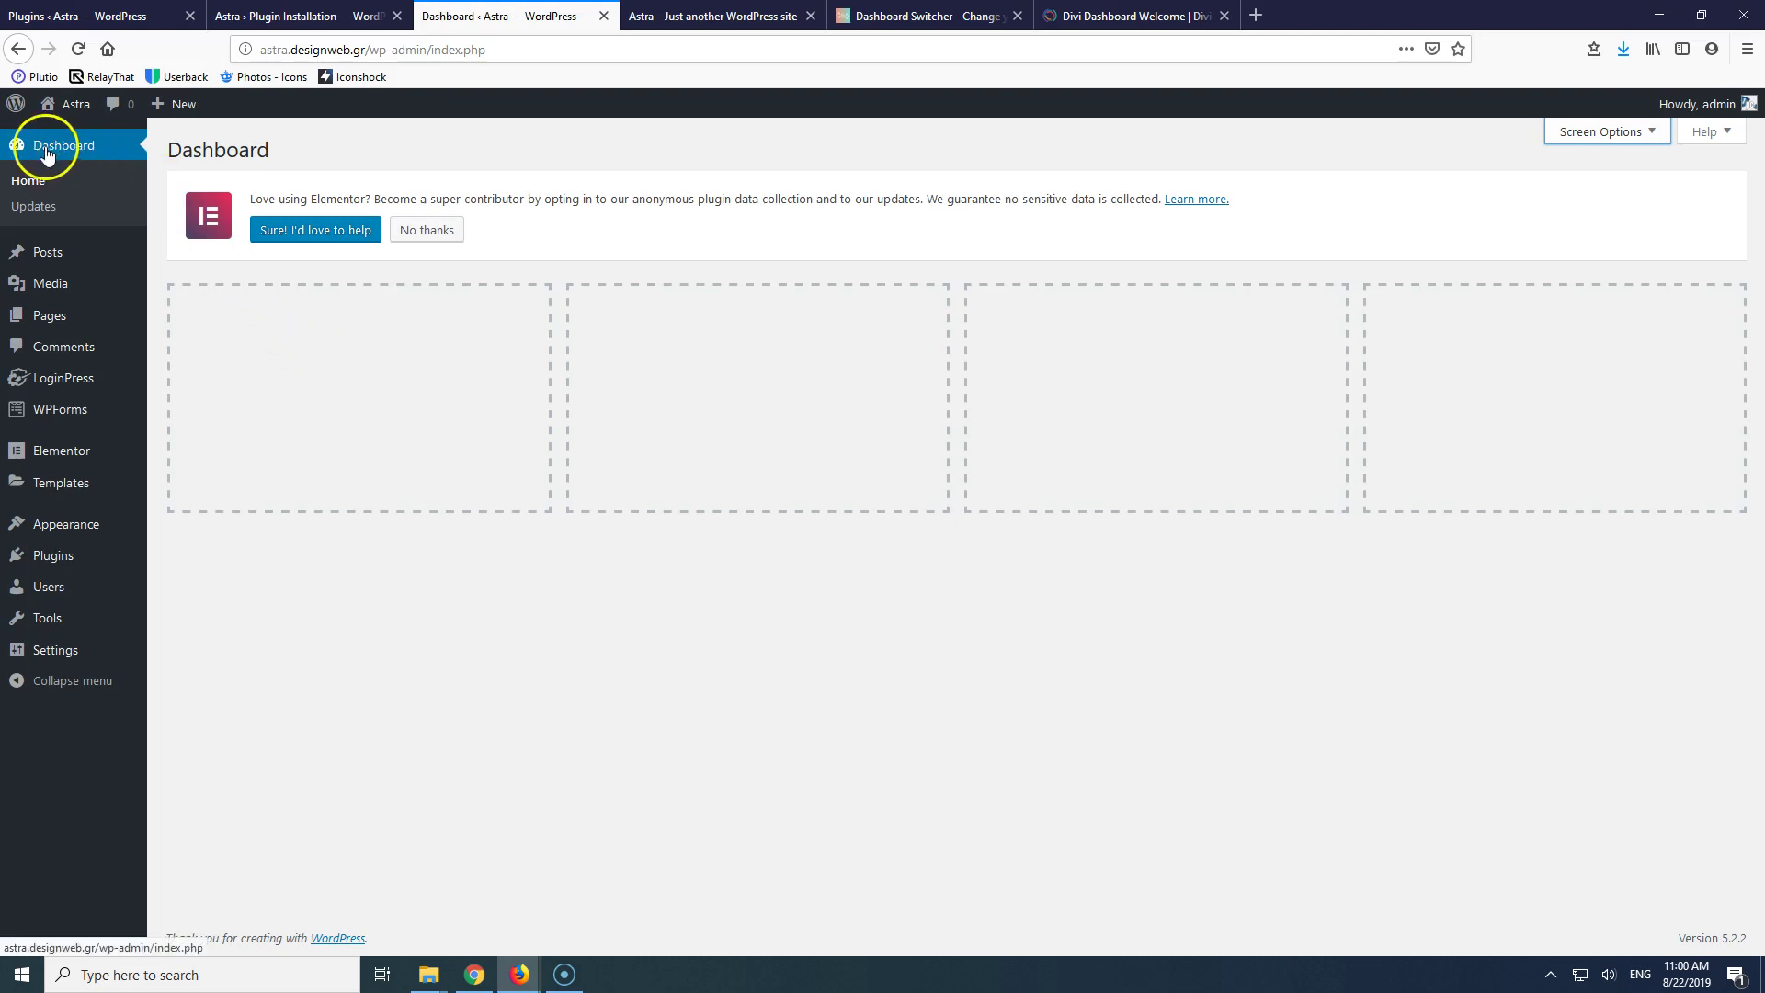
pyautogui.click(30, 185)
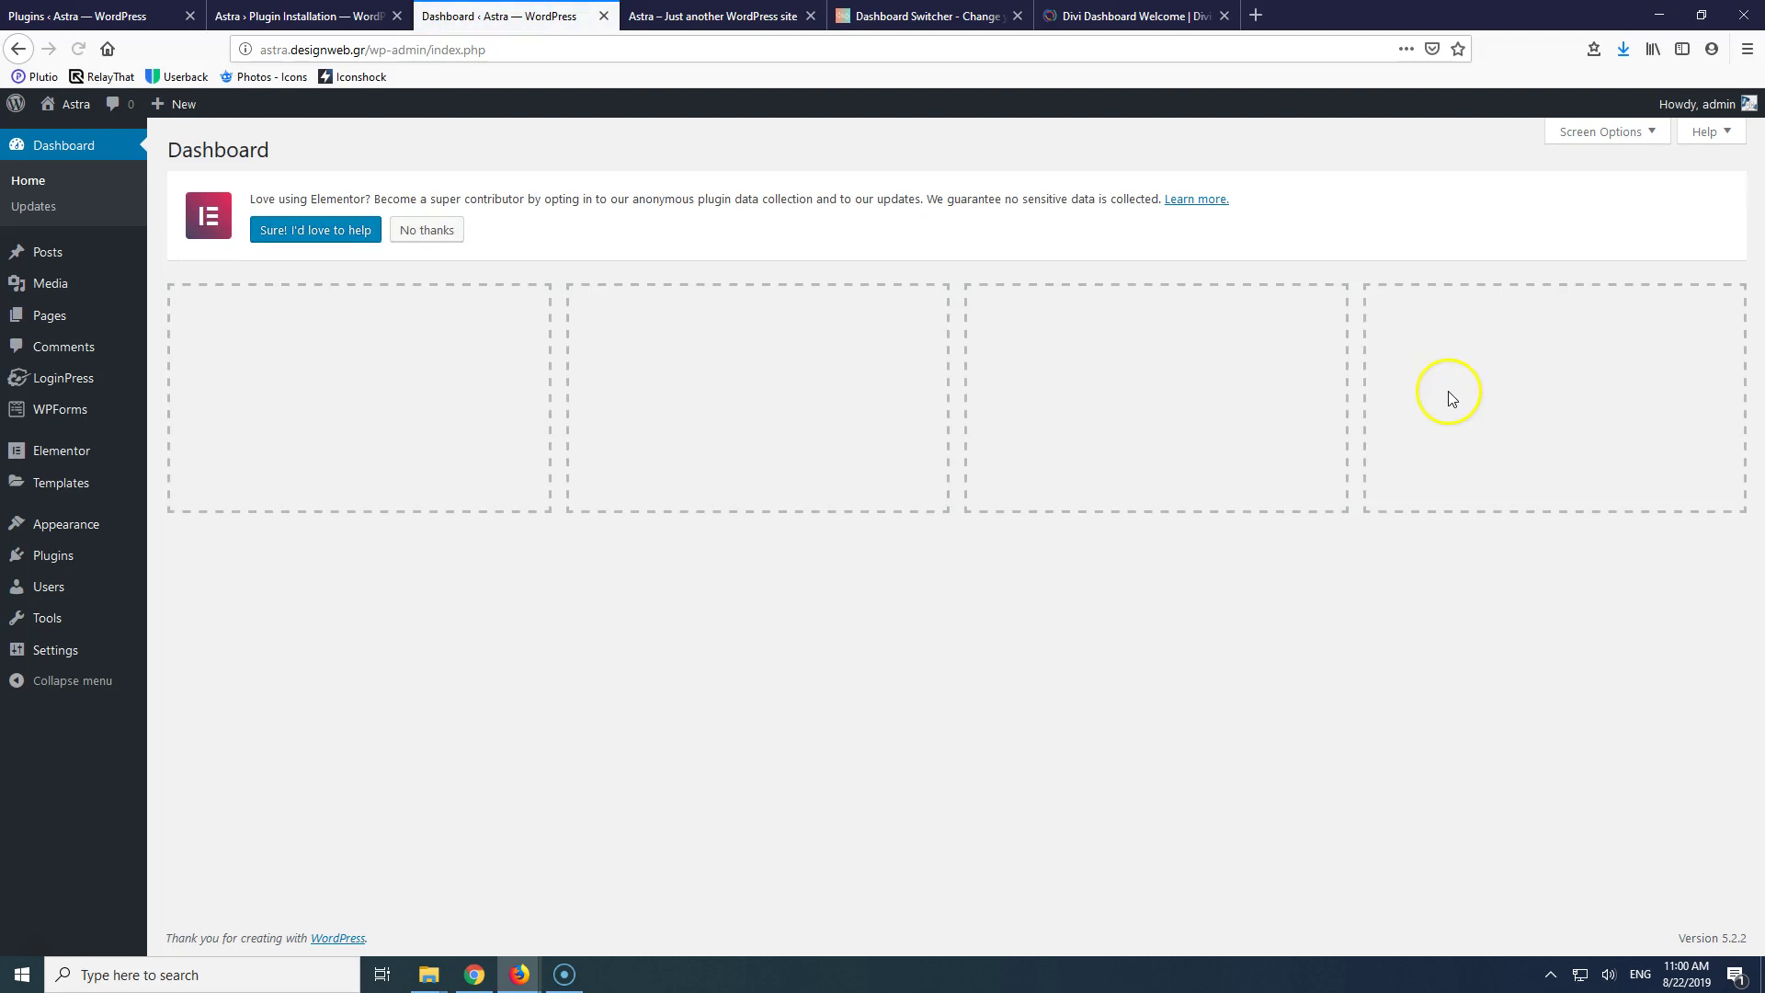
pyautogui.click(1651, 133)
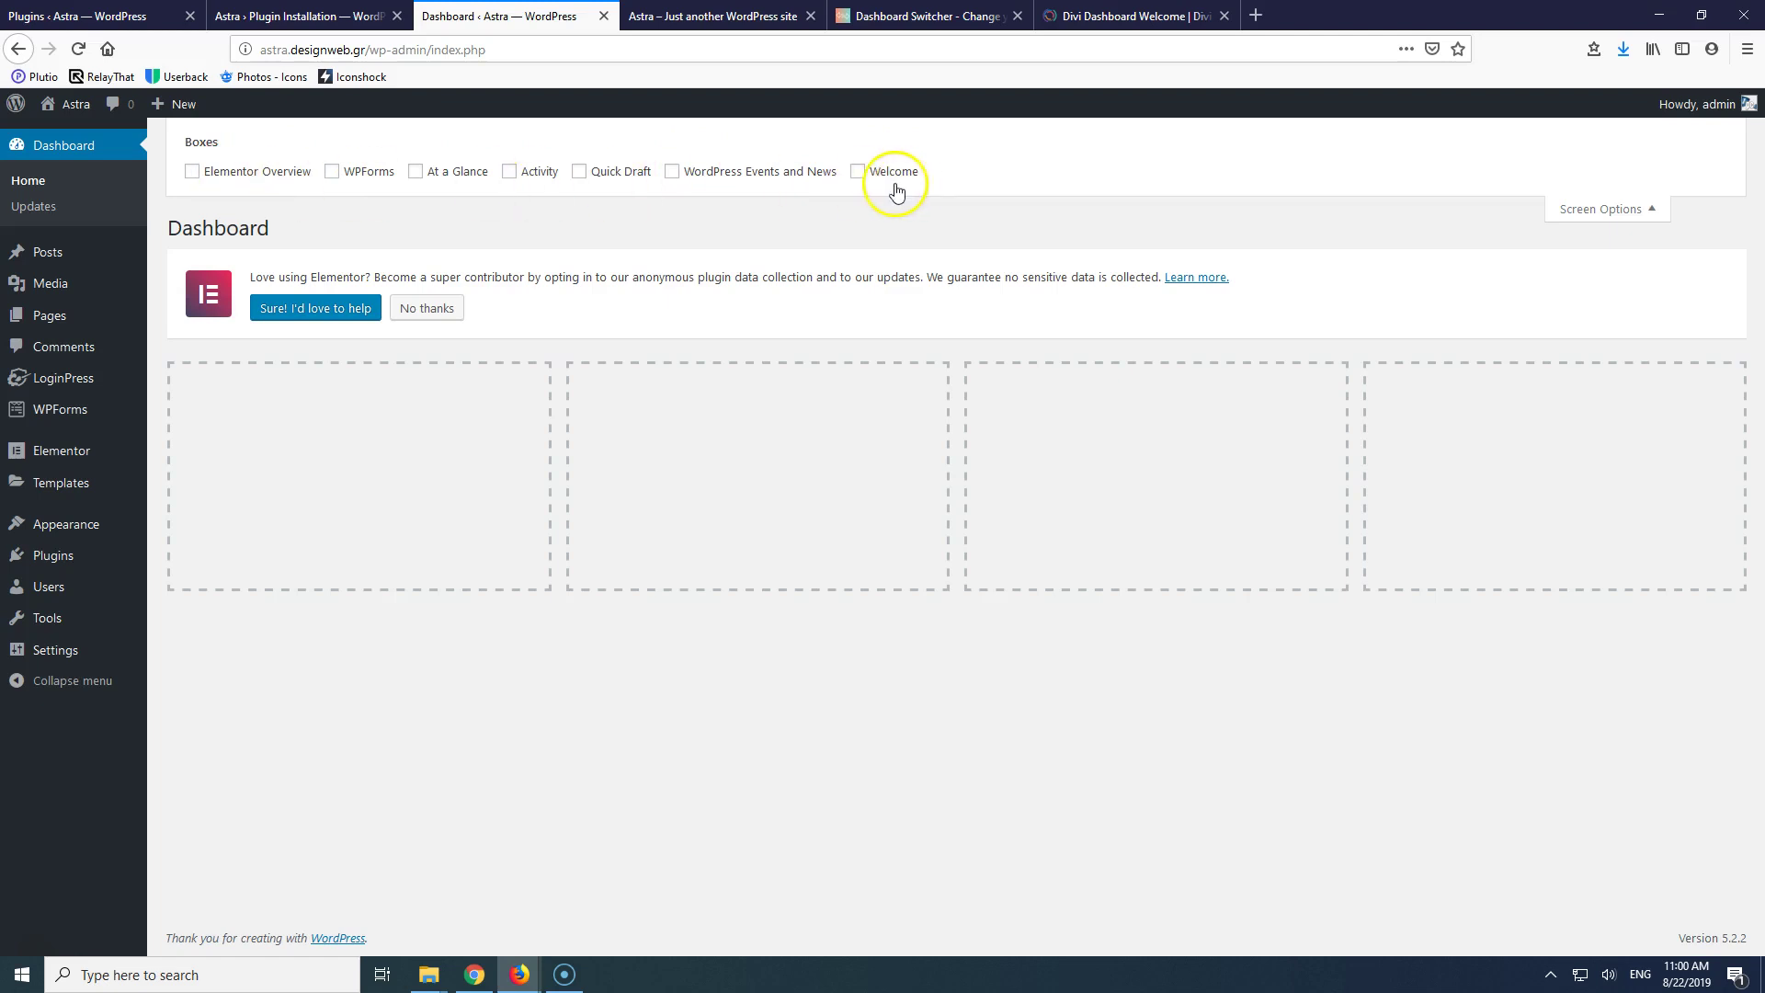
pyautogui.click(416, 172)
pyautogui.click(508, 172)
pyautogui.click(577, 173)
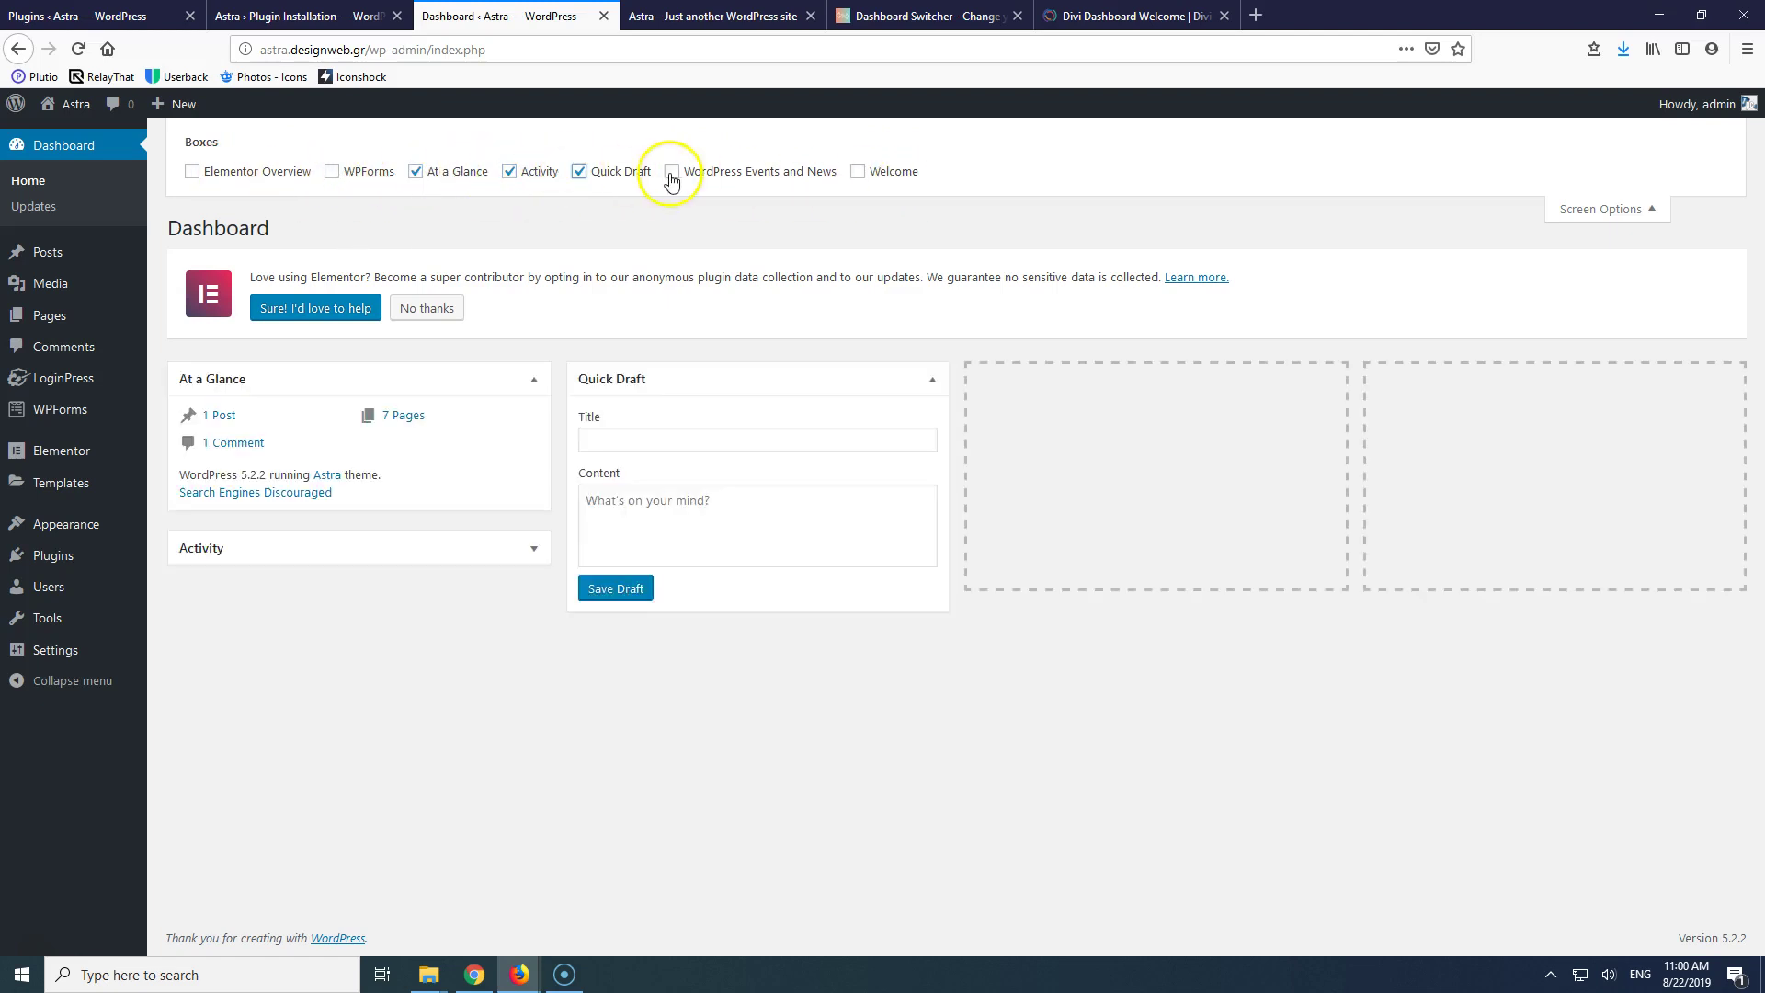
pyautogui.click(736, 172)
pyautogui.click(861, 174)
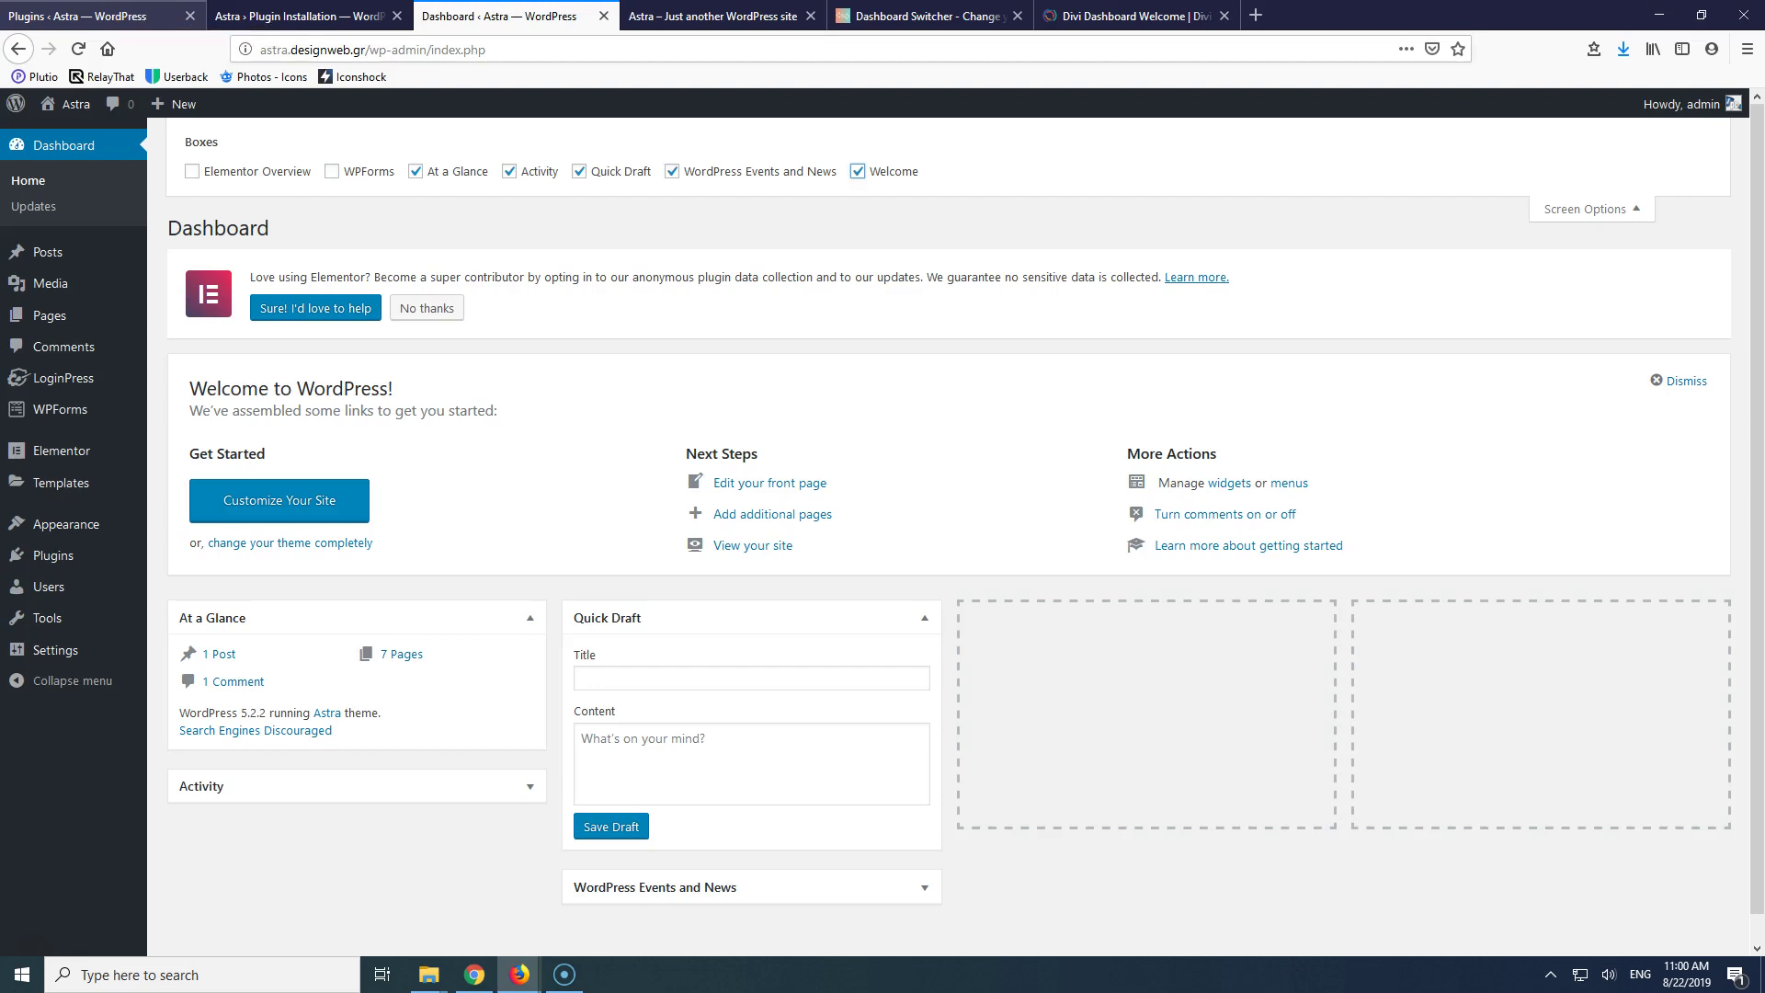
# - Search for new plugins with "dashboard welcome", and install and activate Dashboard Welcome for Elementor
pyautogui.click(78, 16)
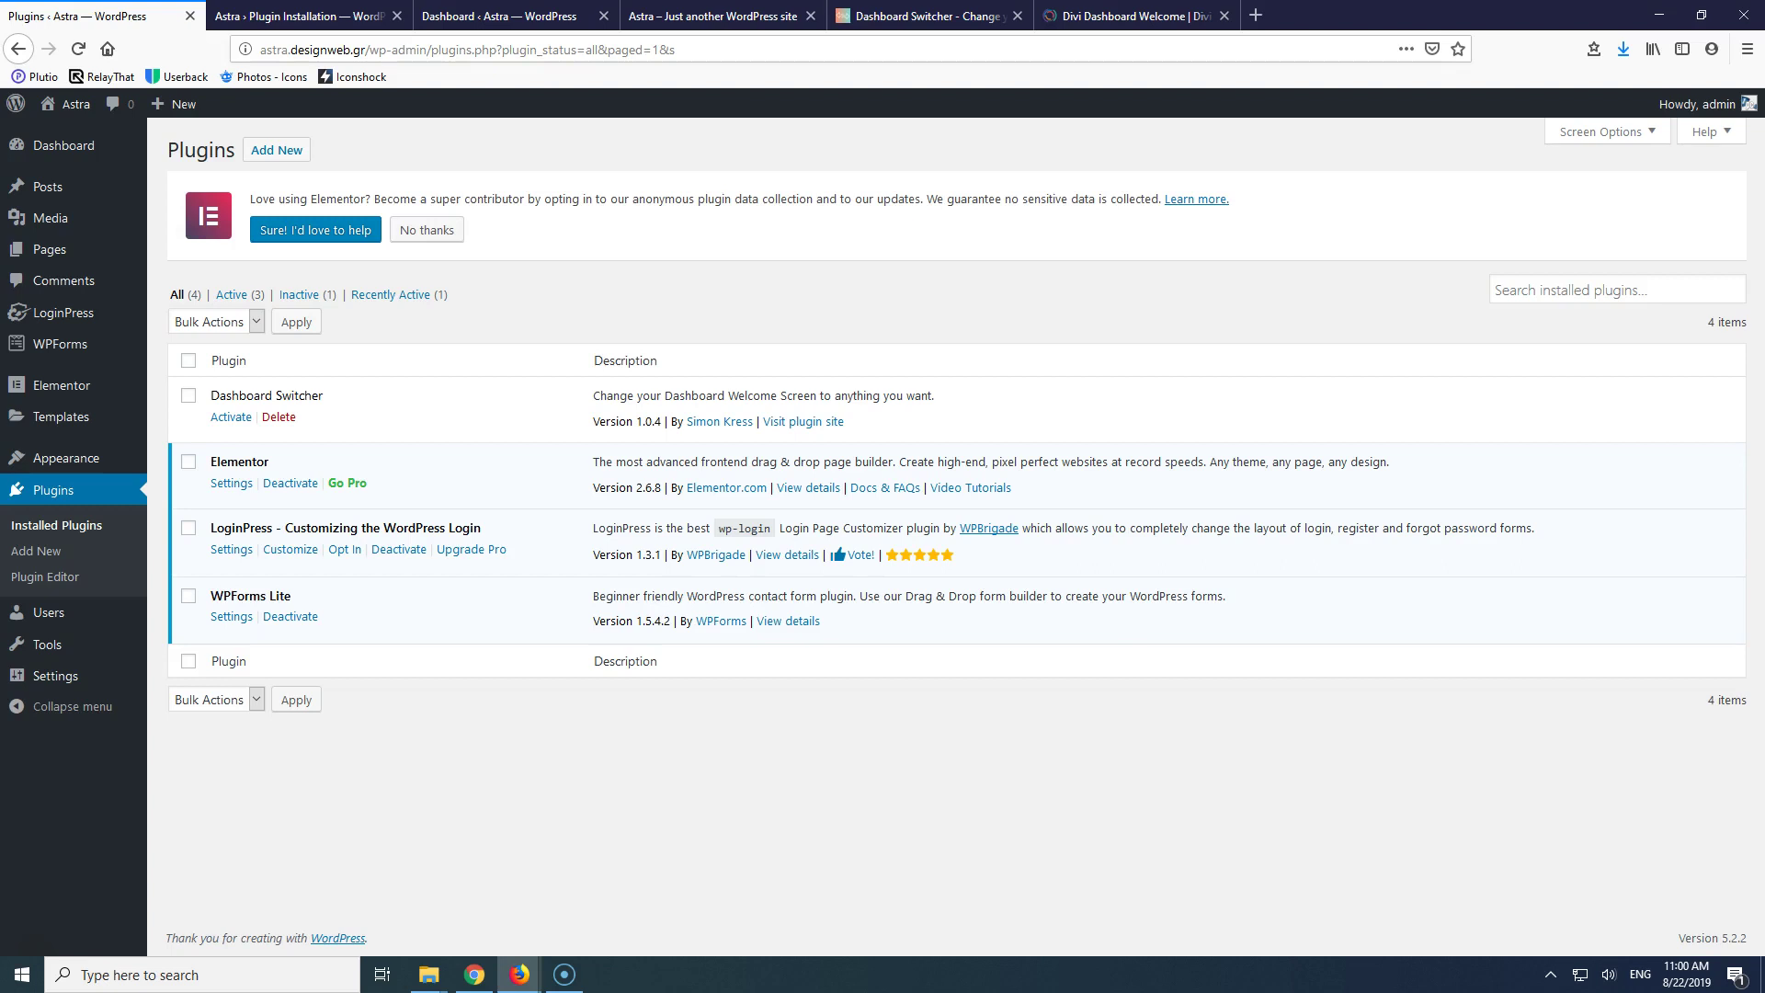
pyautogui.click(1543, 292)
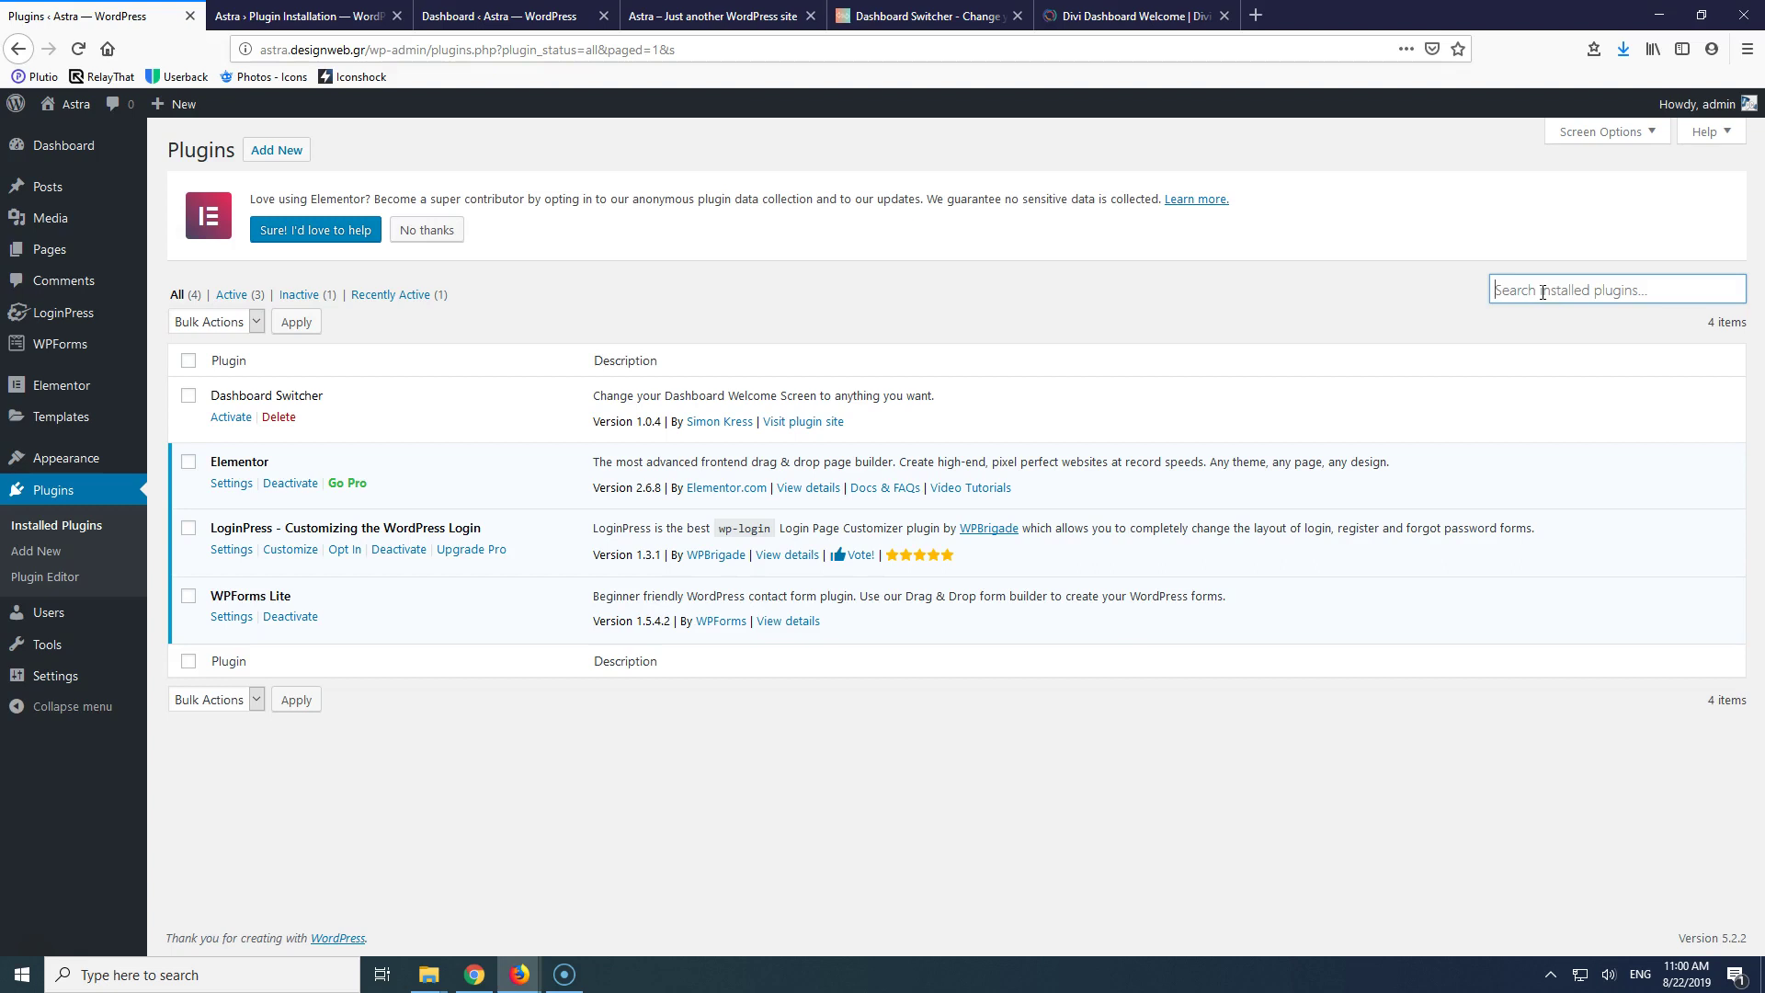
pyautogui.click(281, 154)
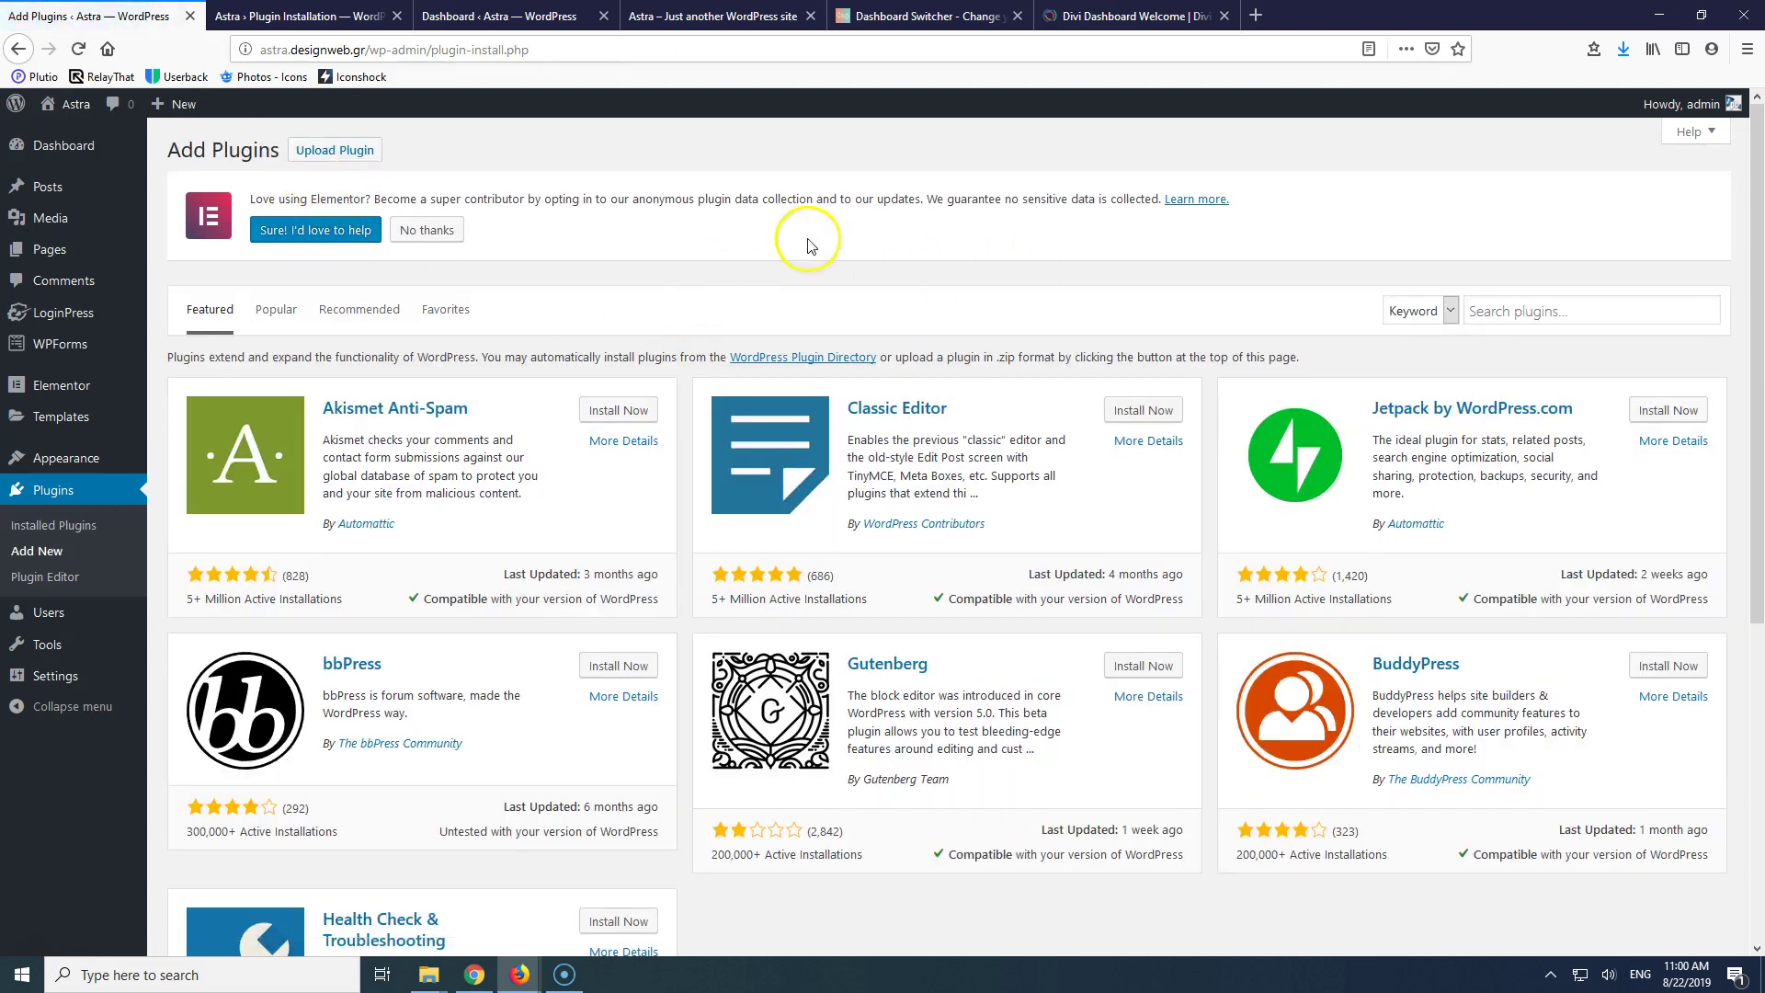
pyautogui.click(1516, 305)
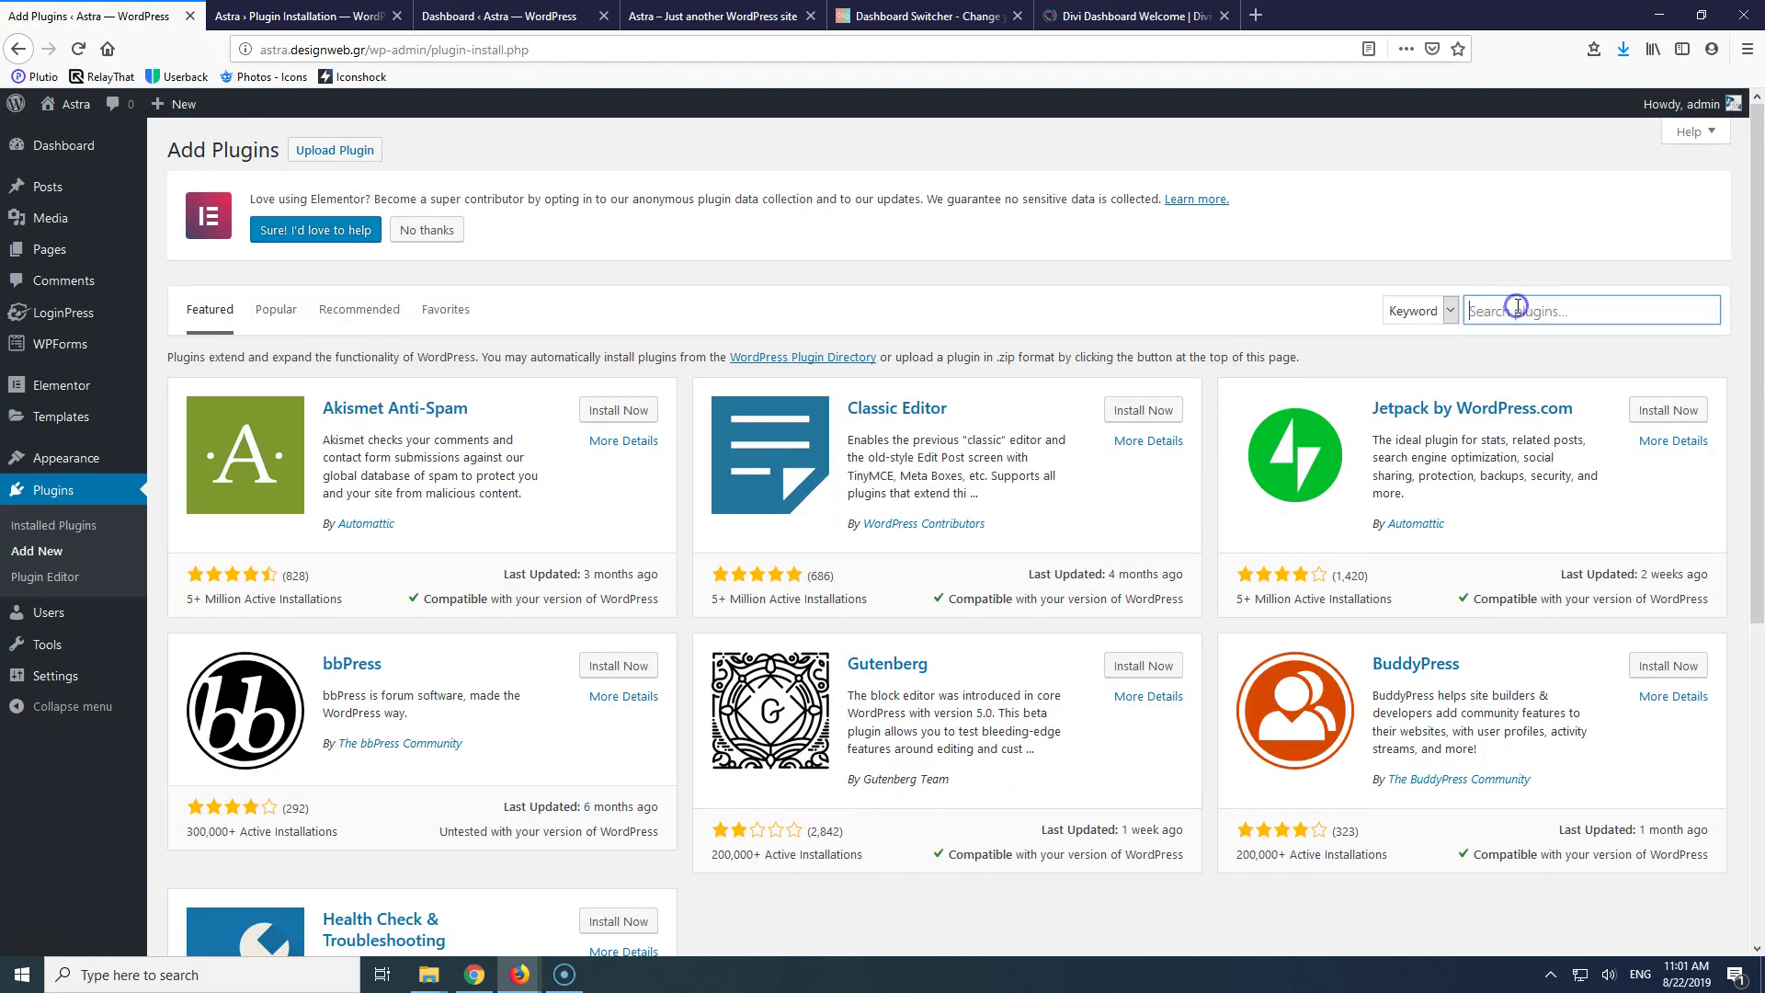
pyautogui.write('dashboard wel')
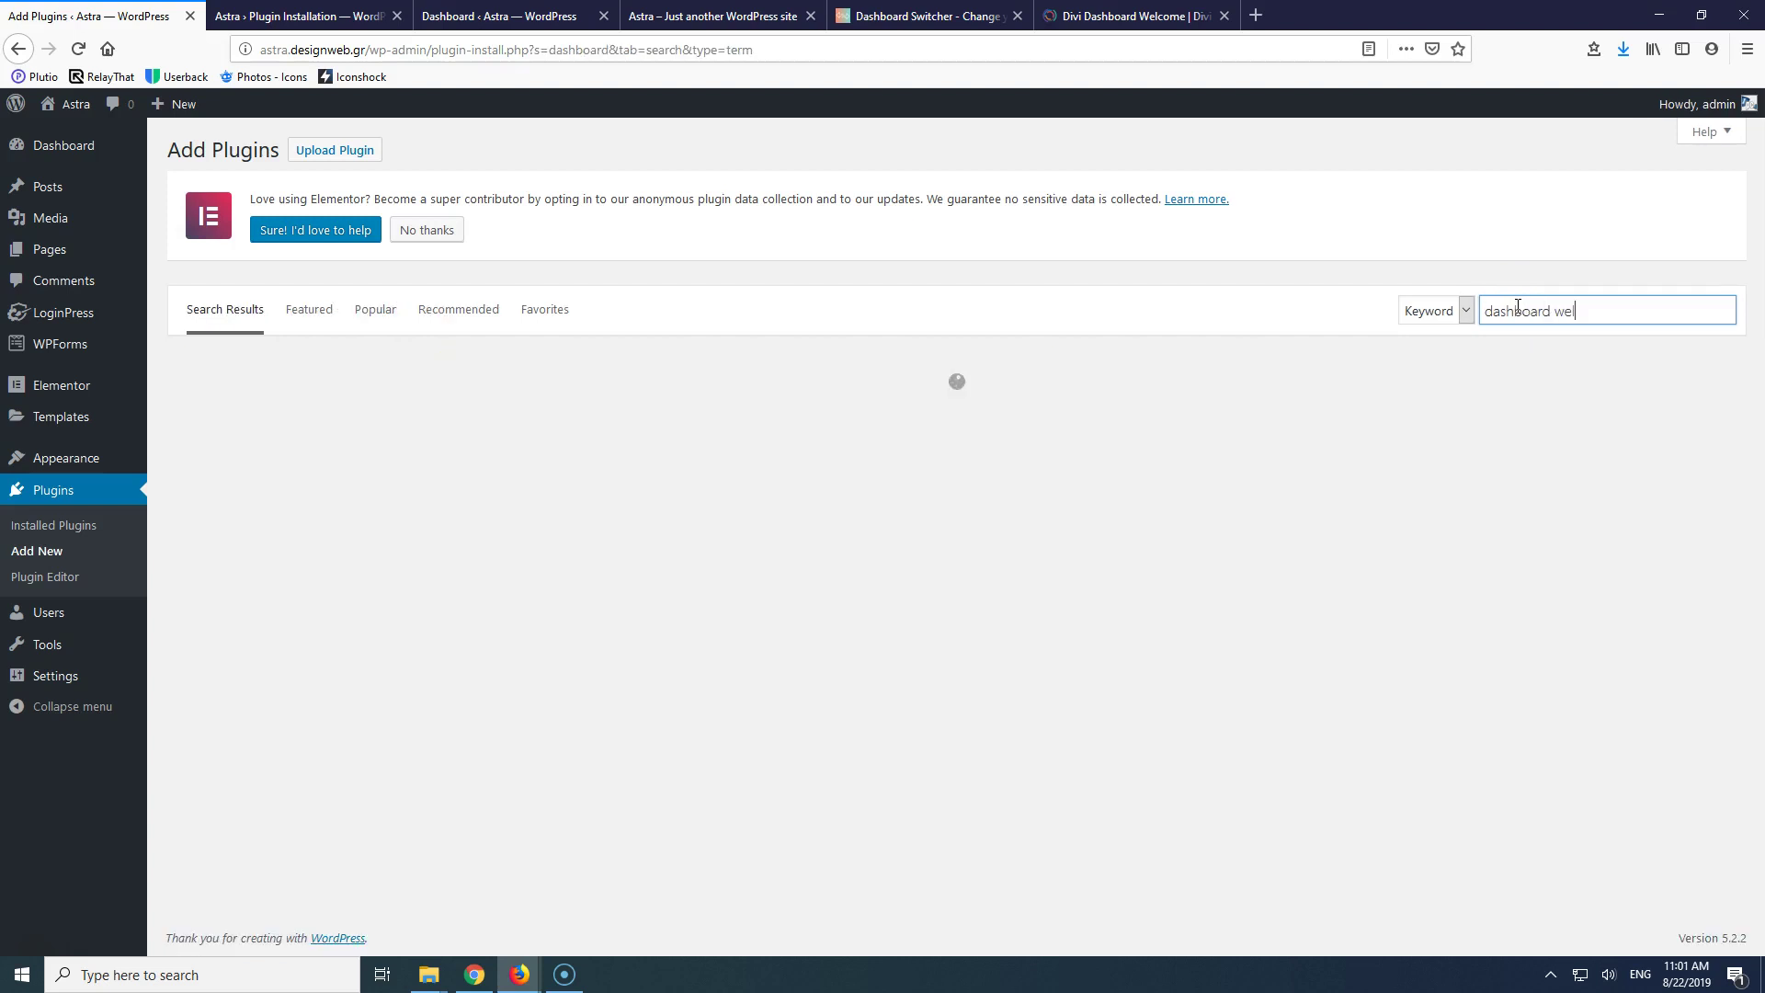
pyautogui.write('come')
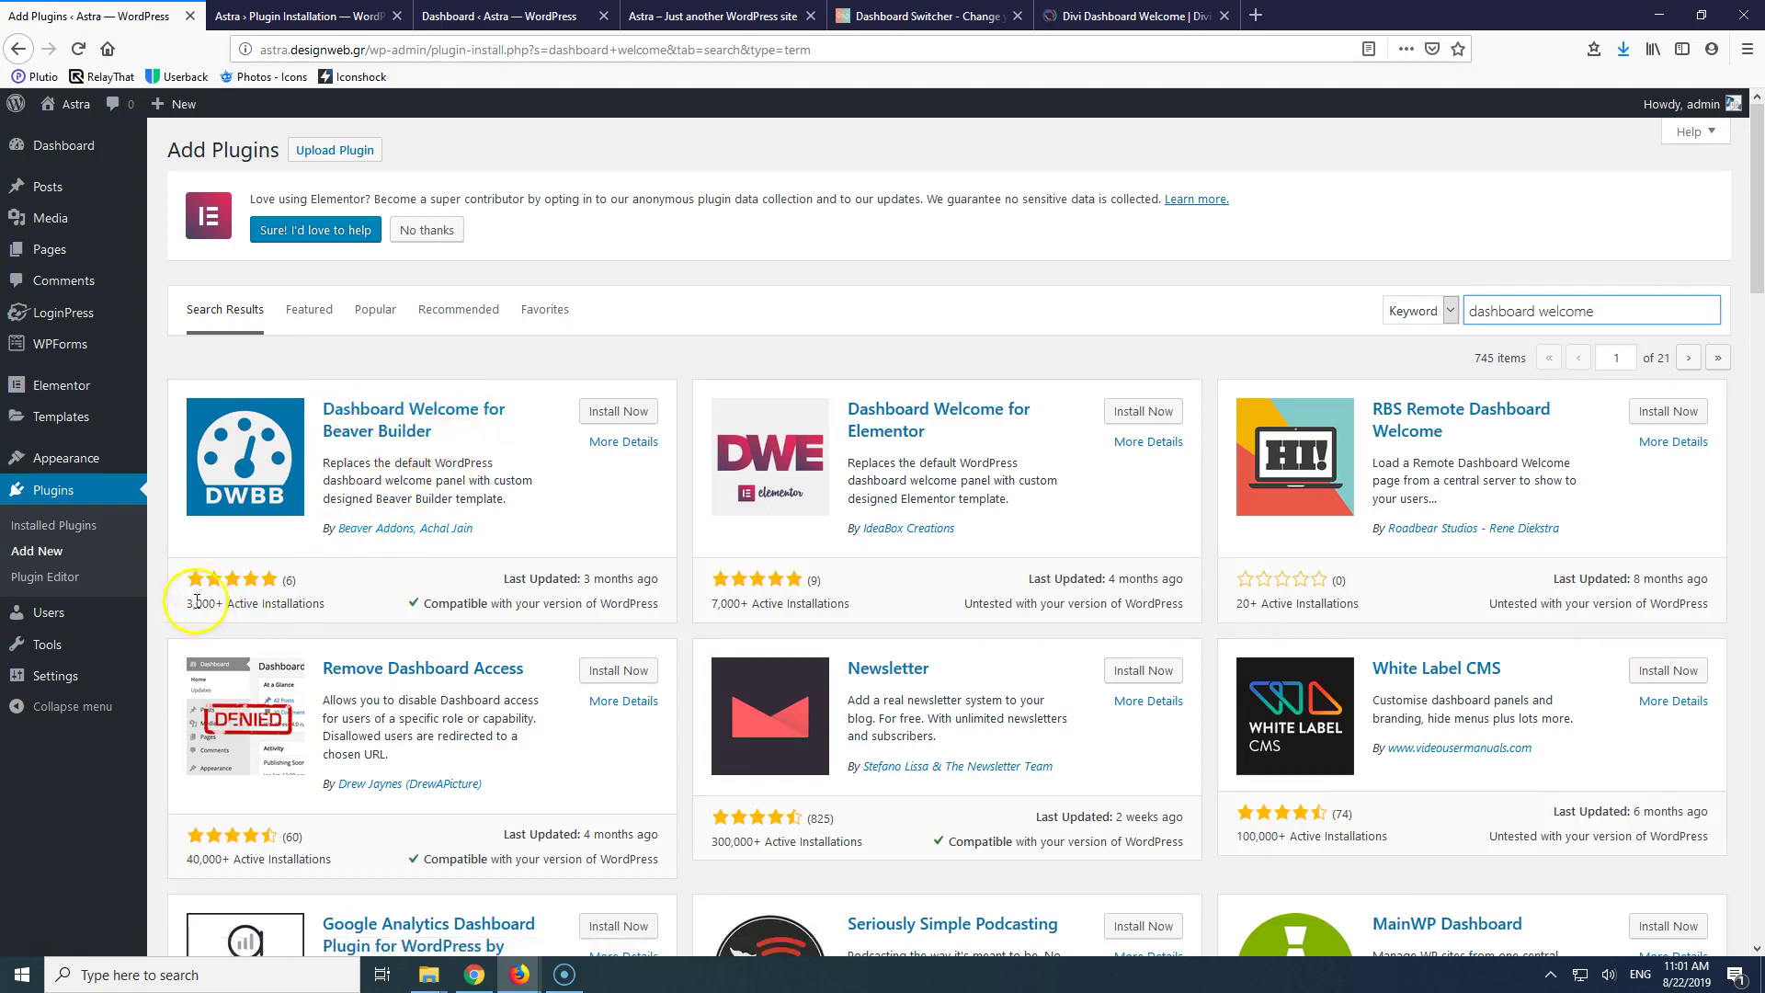
pyautogui.click(1156, 414)
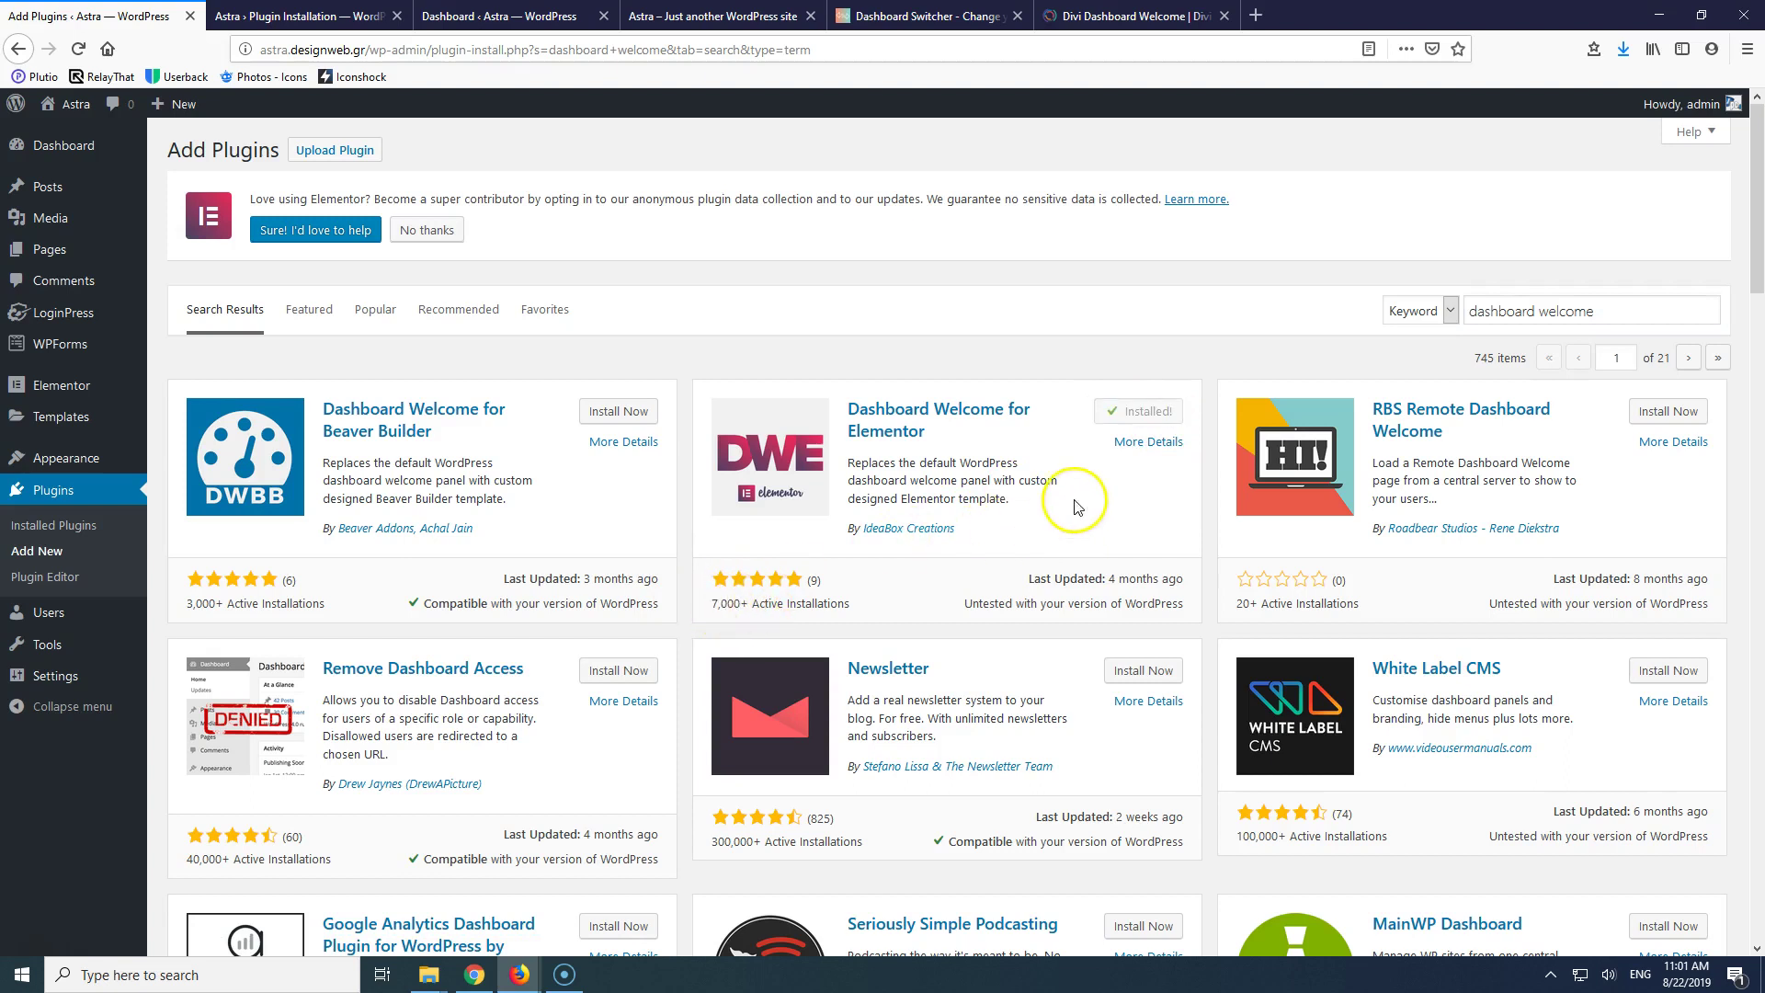
pyautogui.click(1143, 416)
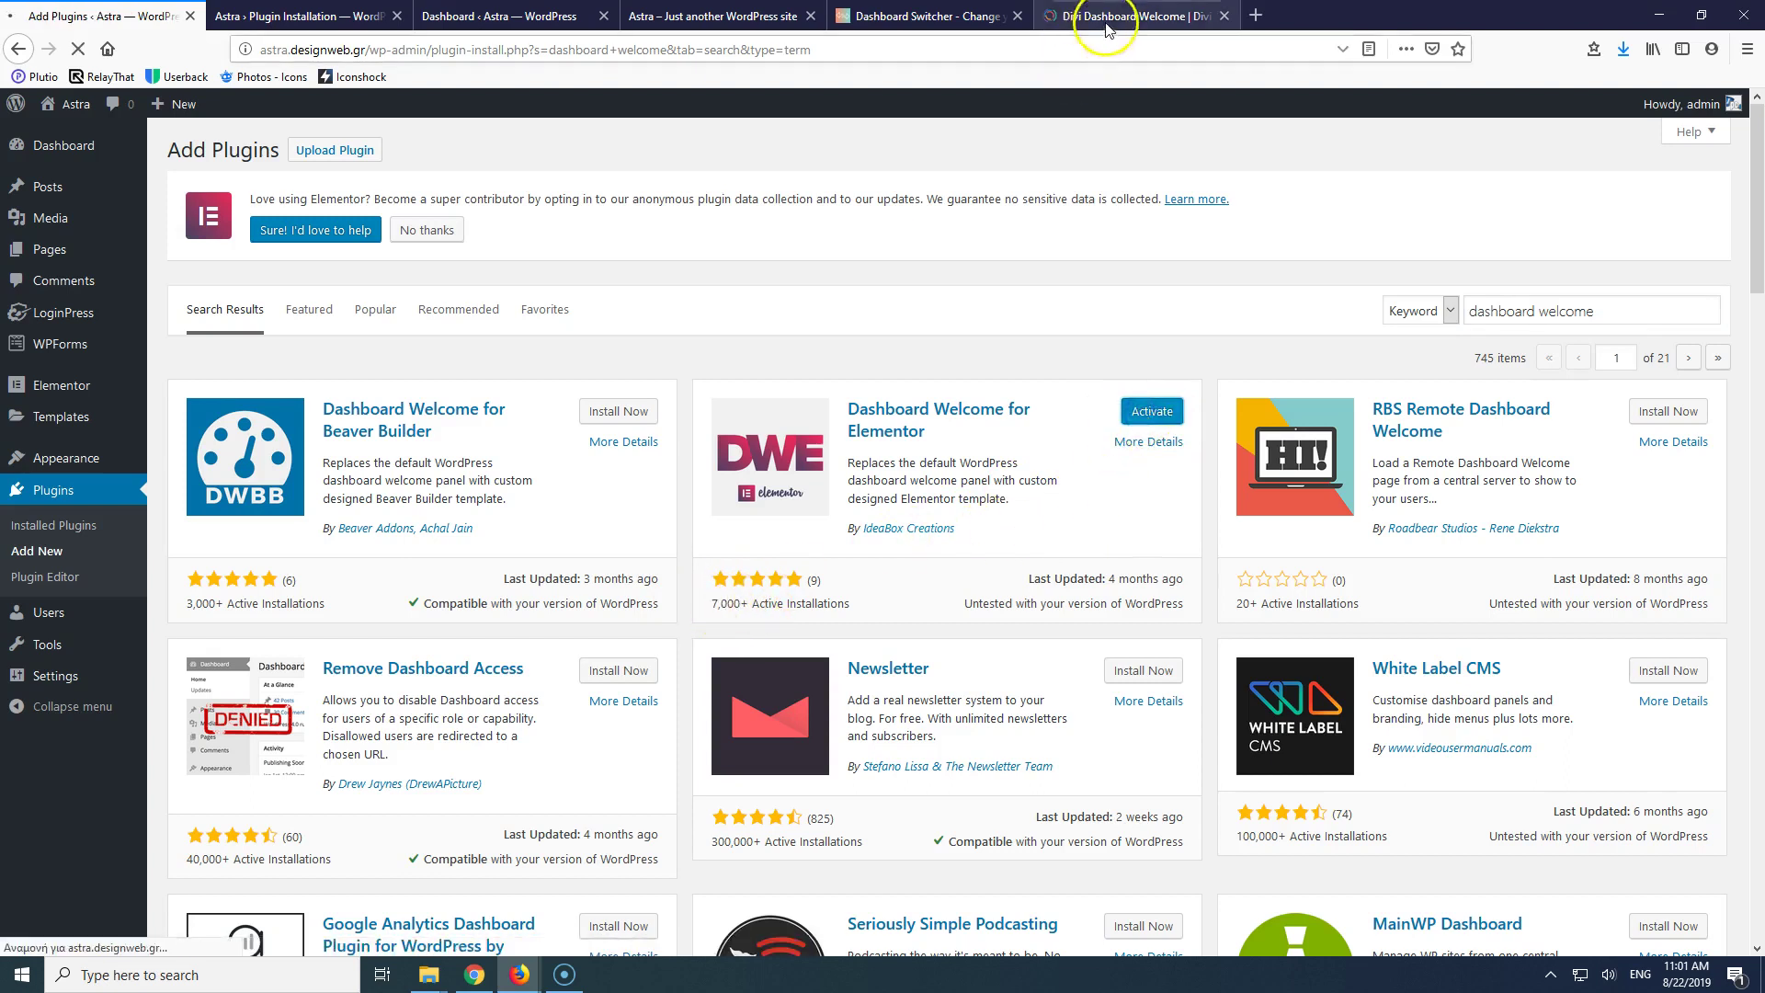
# - View the Divi Dashboard Welcome product page, decline its notification request, and return to the site's plugins page
pyautogui.click(1136, 16)
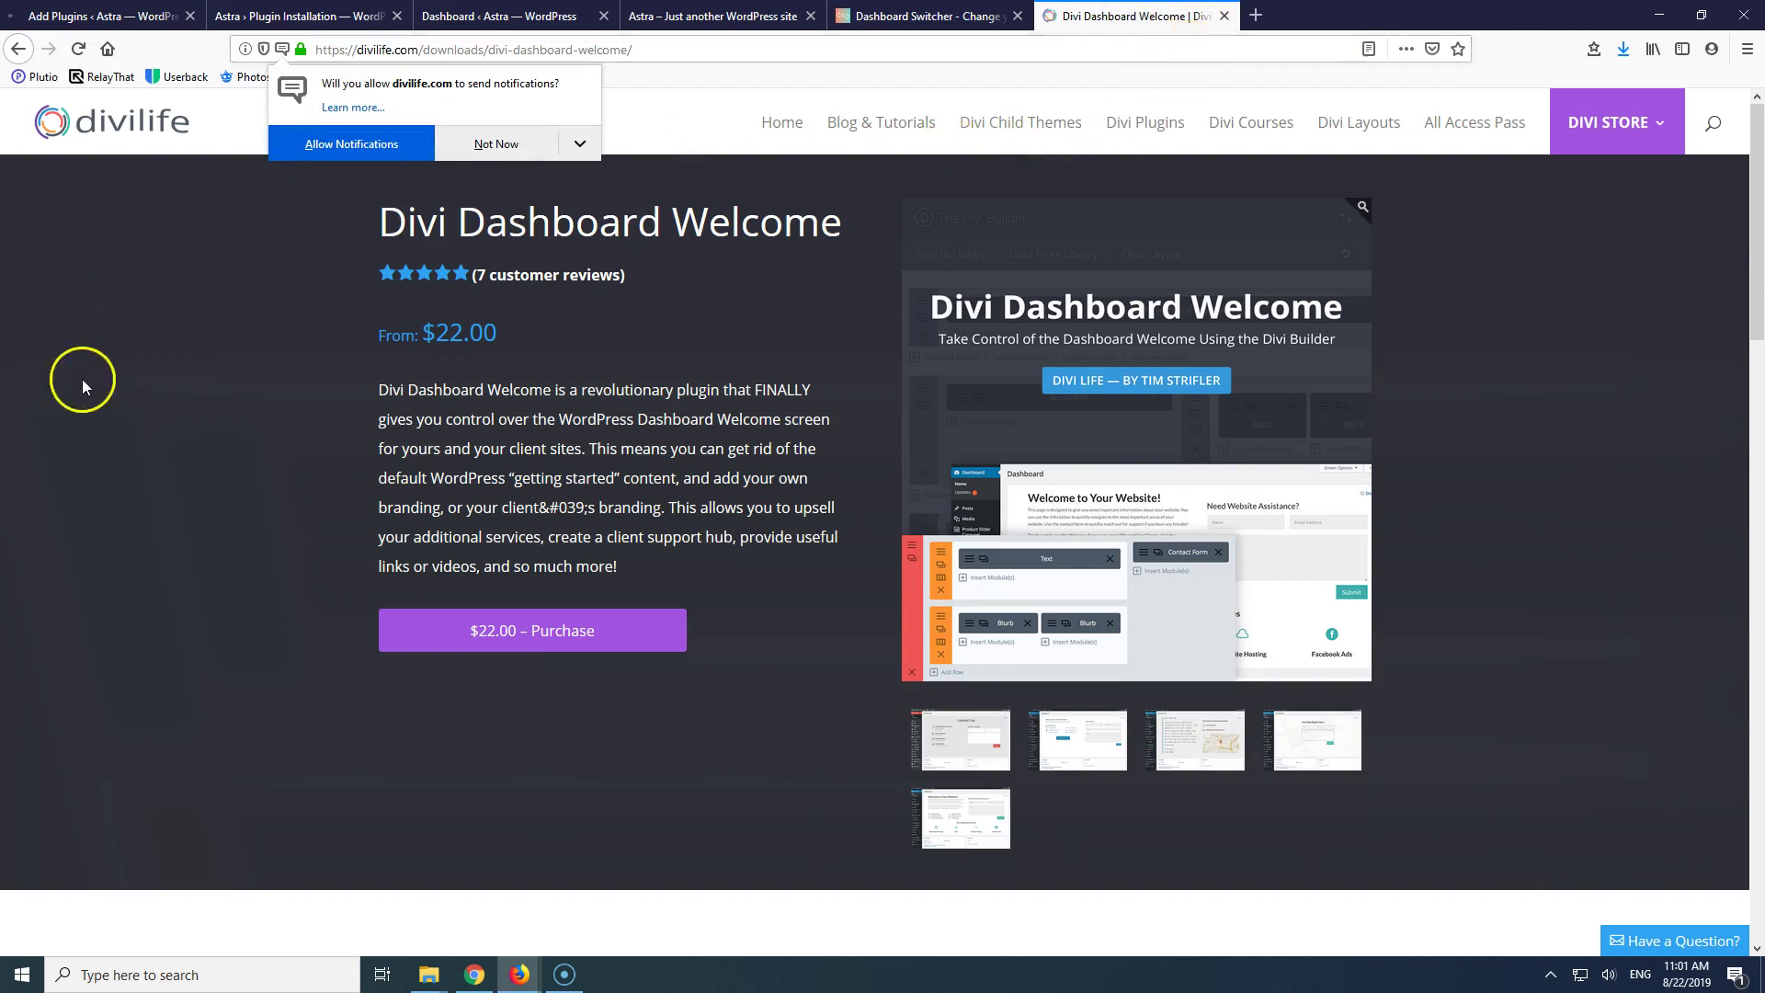
pyautogui.click(512, 146)
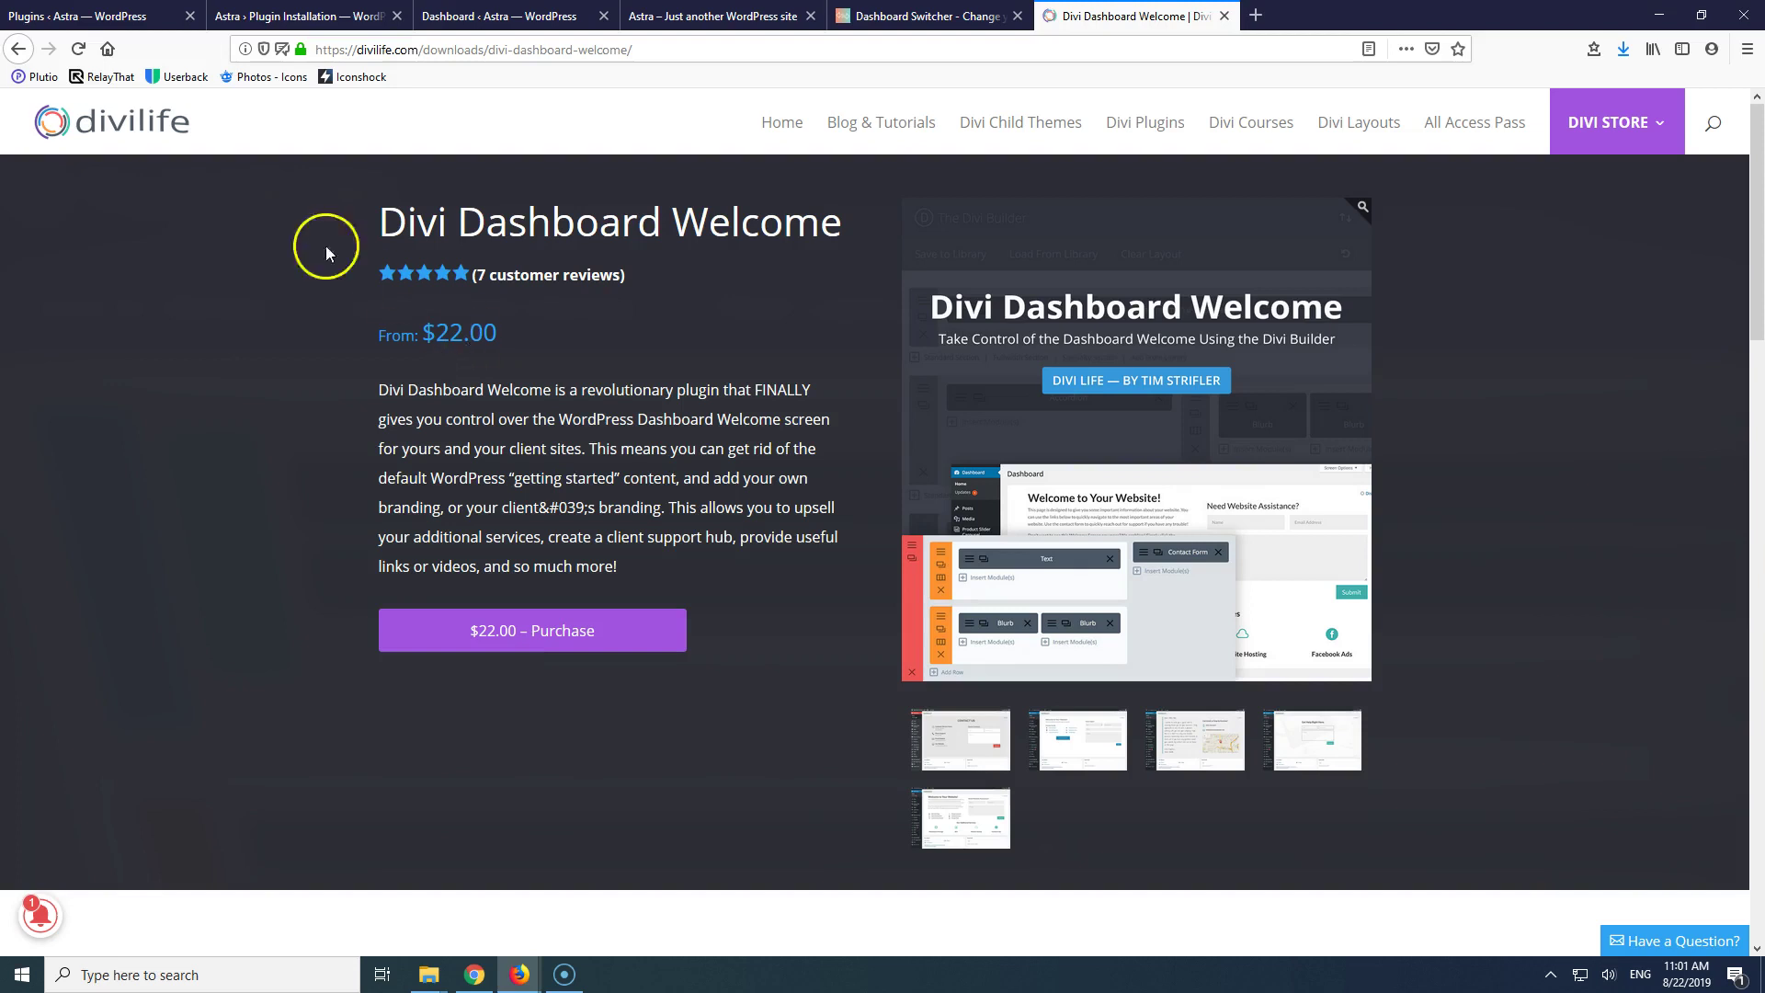
pyautogui.click(97, 17)
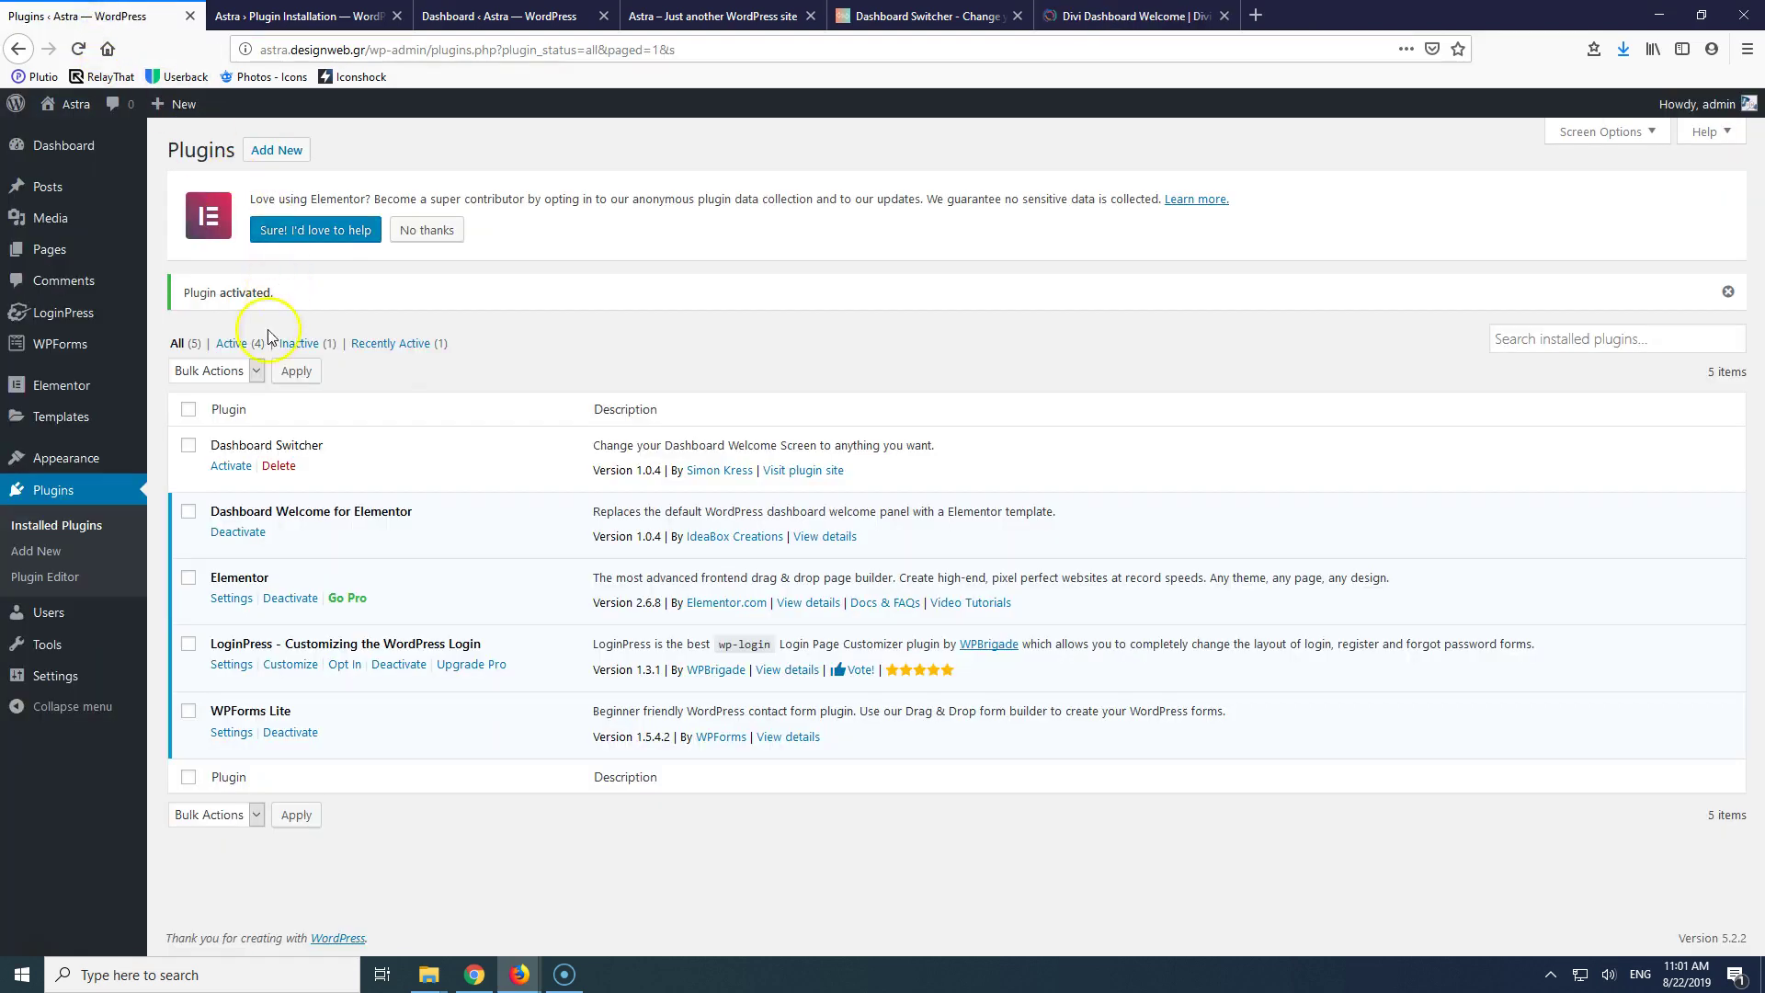
# - Move the Dashboard Elementor draft from the saved Elementor templates to the trash
pyautogui.moveTo(110, 458)
pyautogui.moveTo(63, 405)
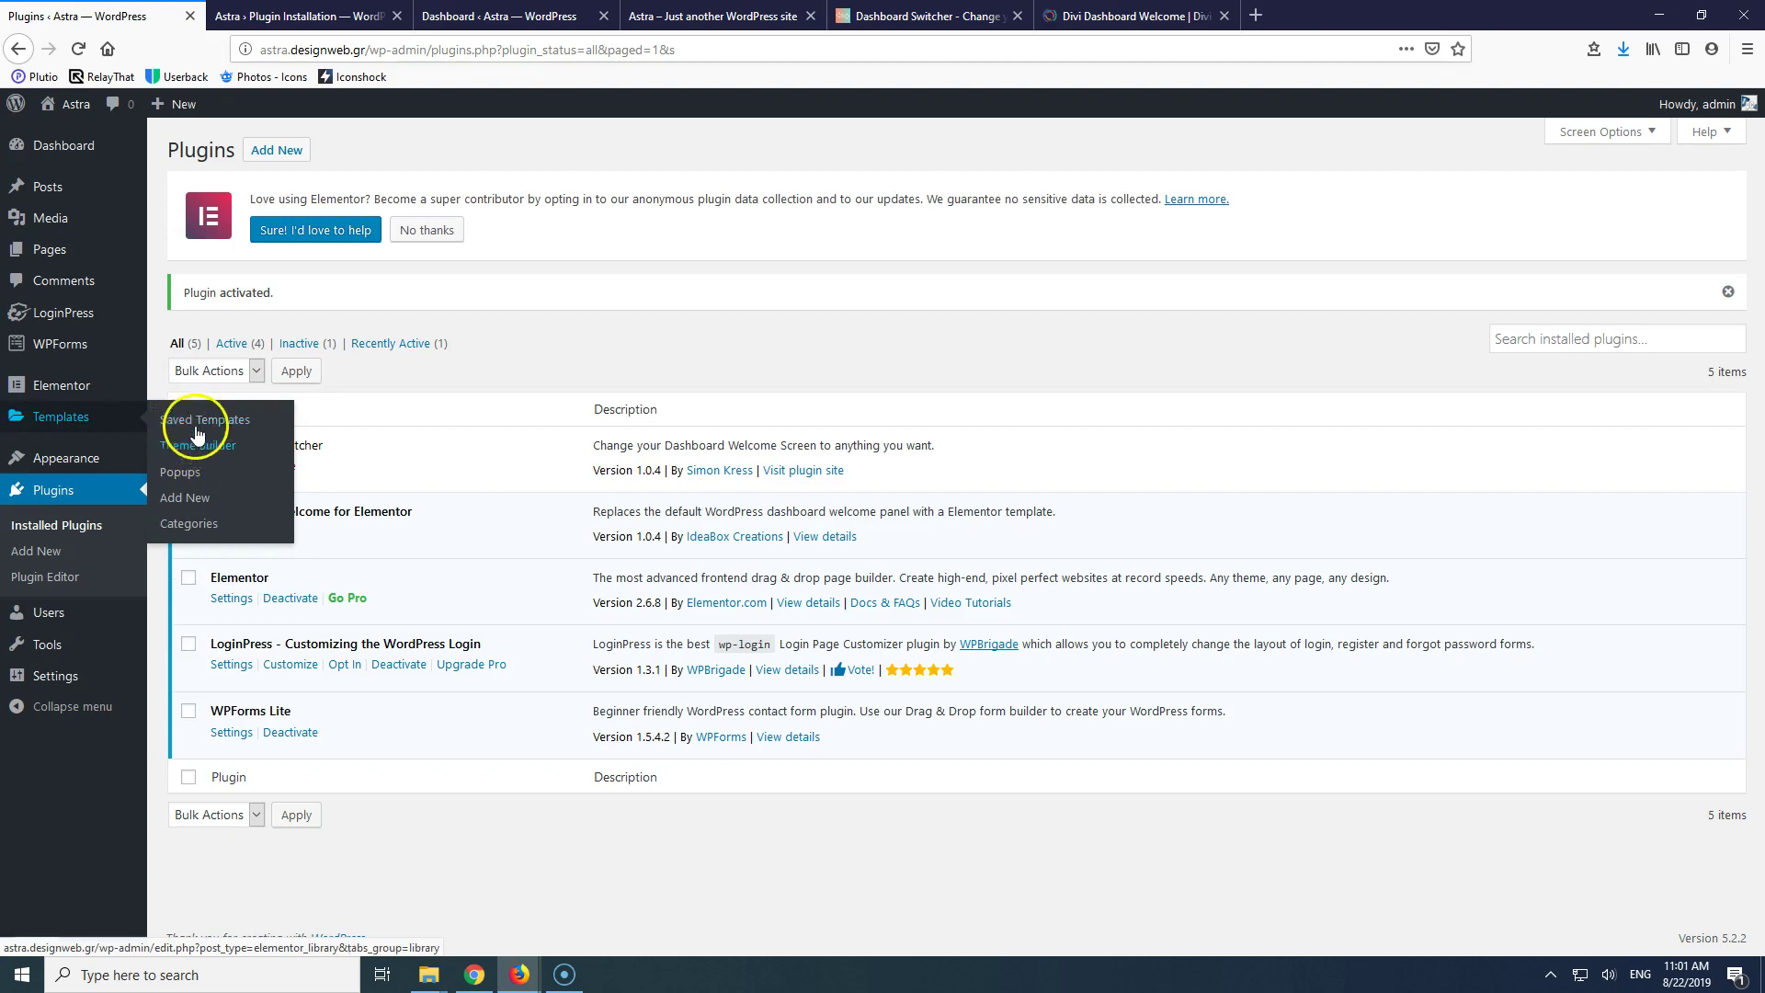
pyautogui.click(200, 424)
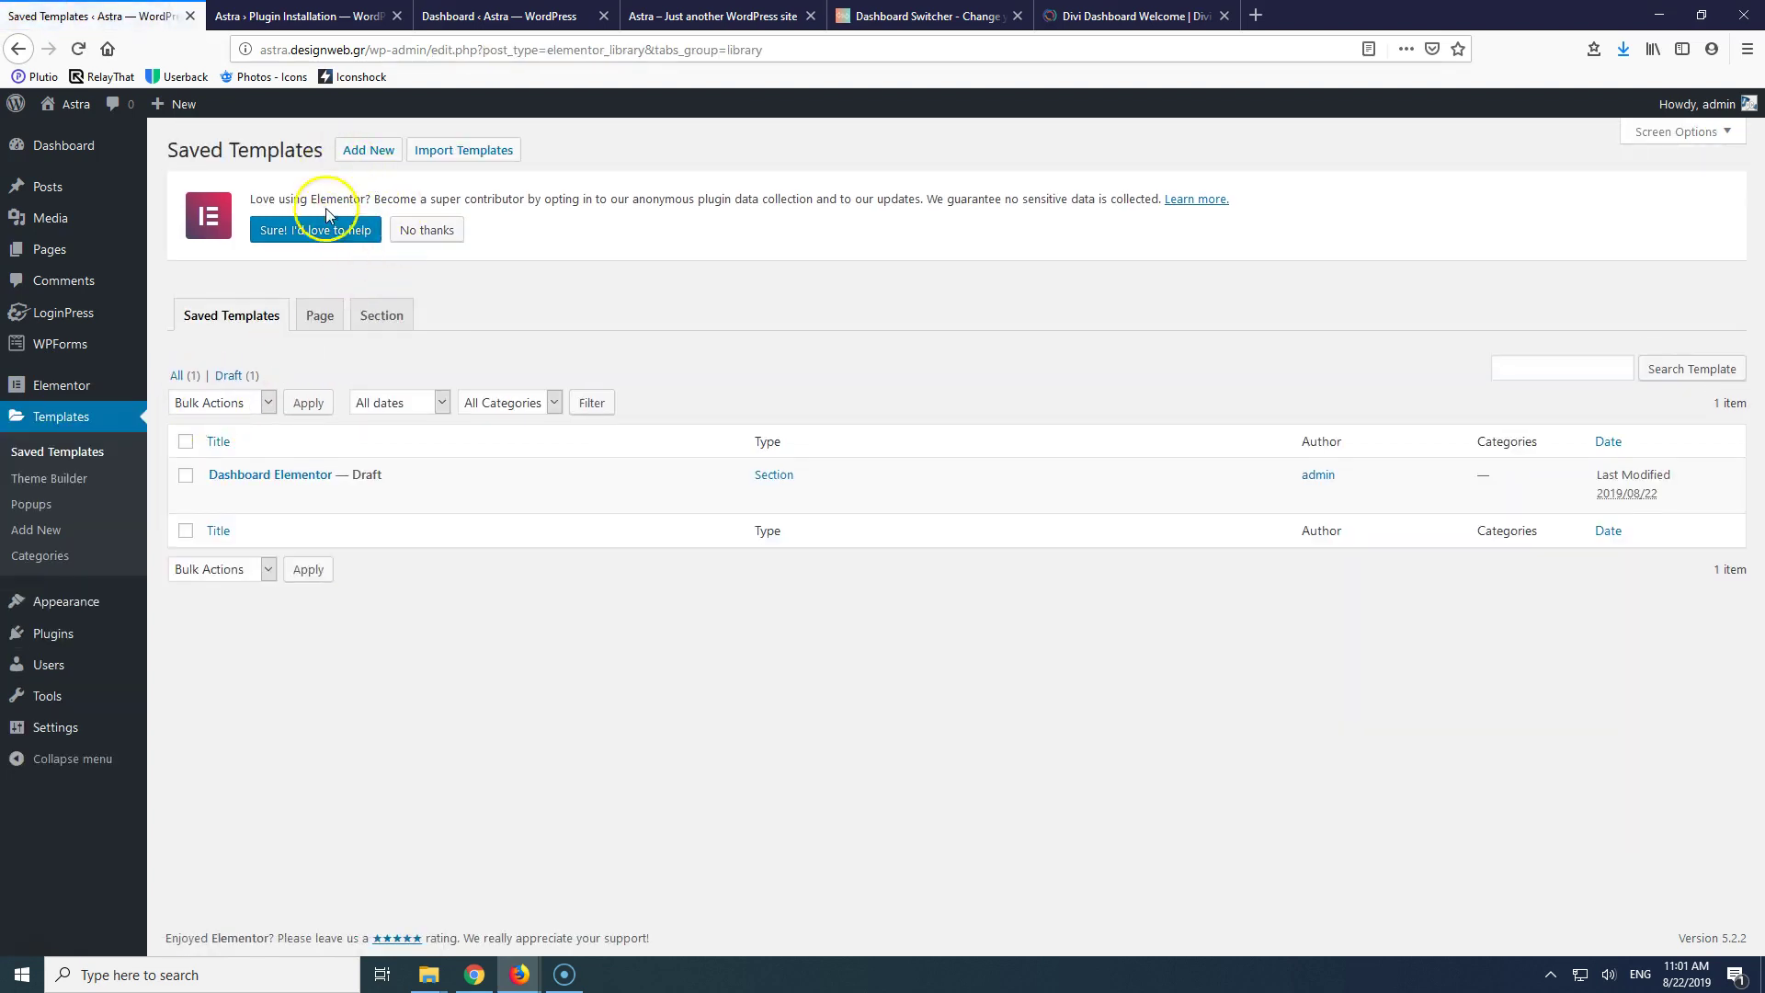
pyautogui.click(316, 499)
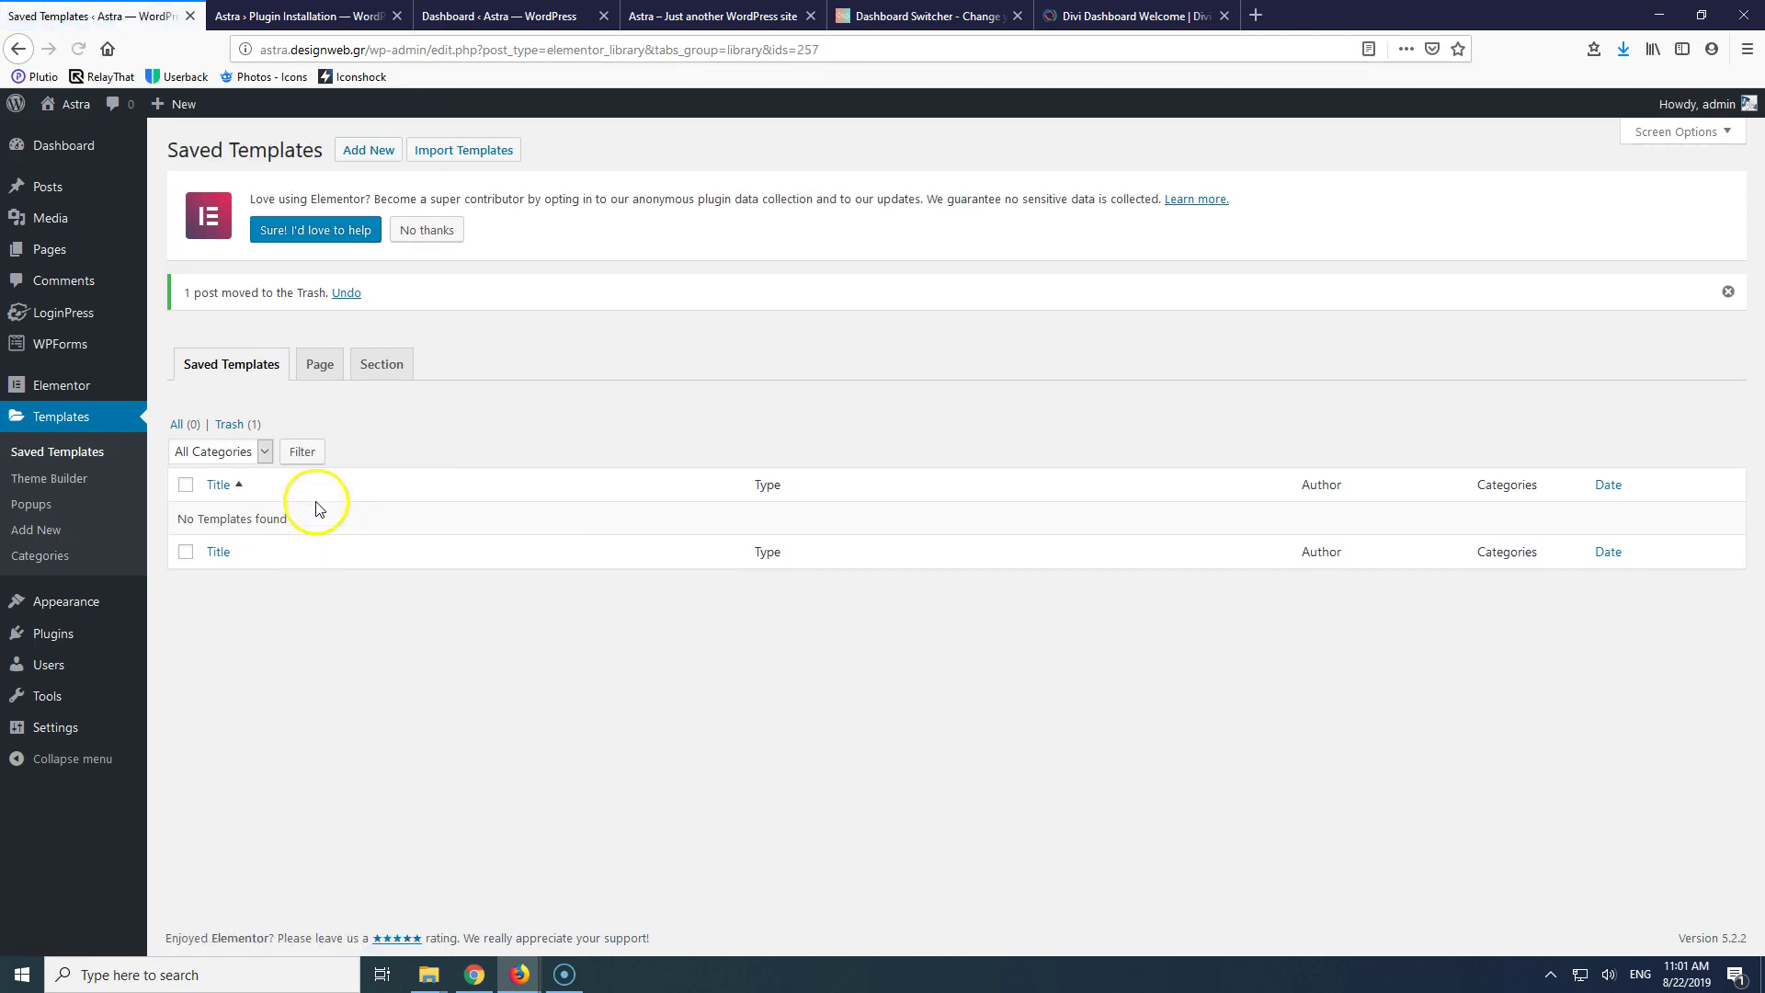
# - Create a new Elementor template of type Page named "Dashboard"
pyautogui.click(372, 150)
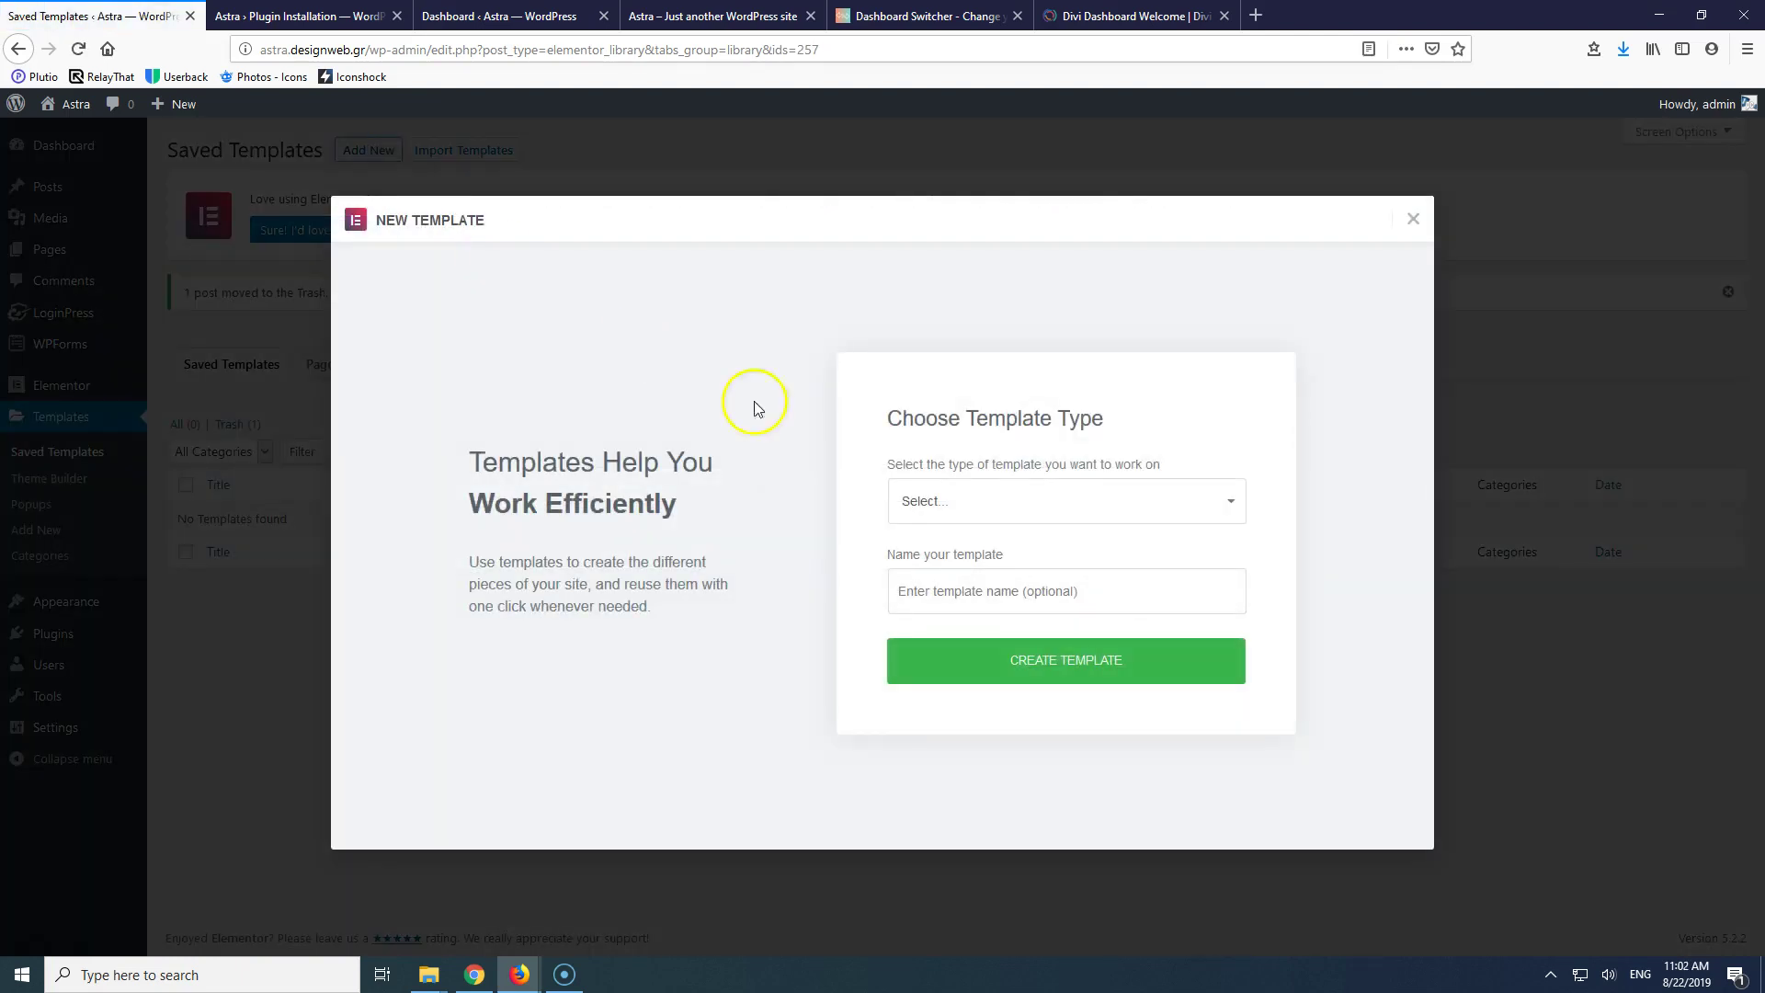
pyautogui.click(977, 496)
pyautogui.click(946, 562)
pyautogui.click(966, 604)
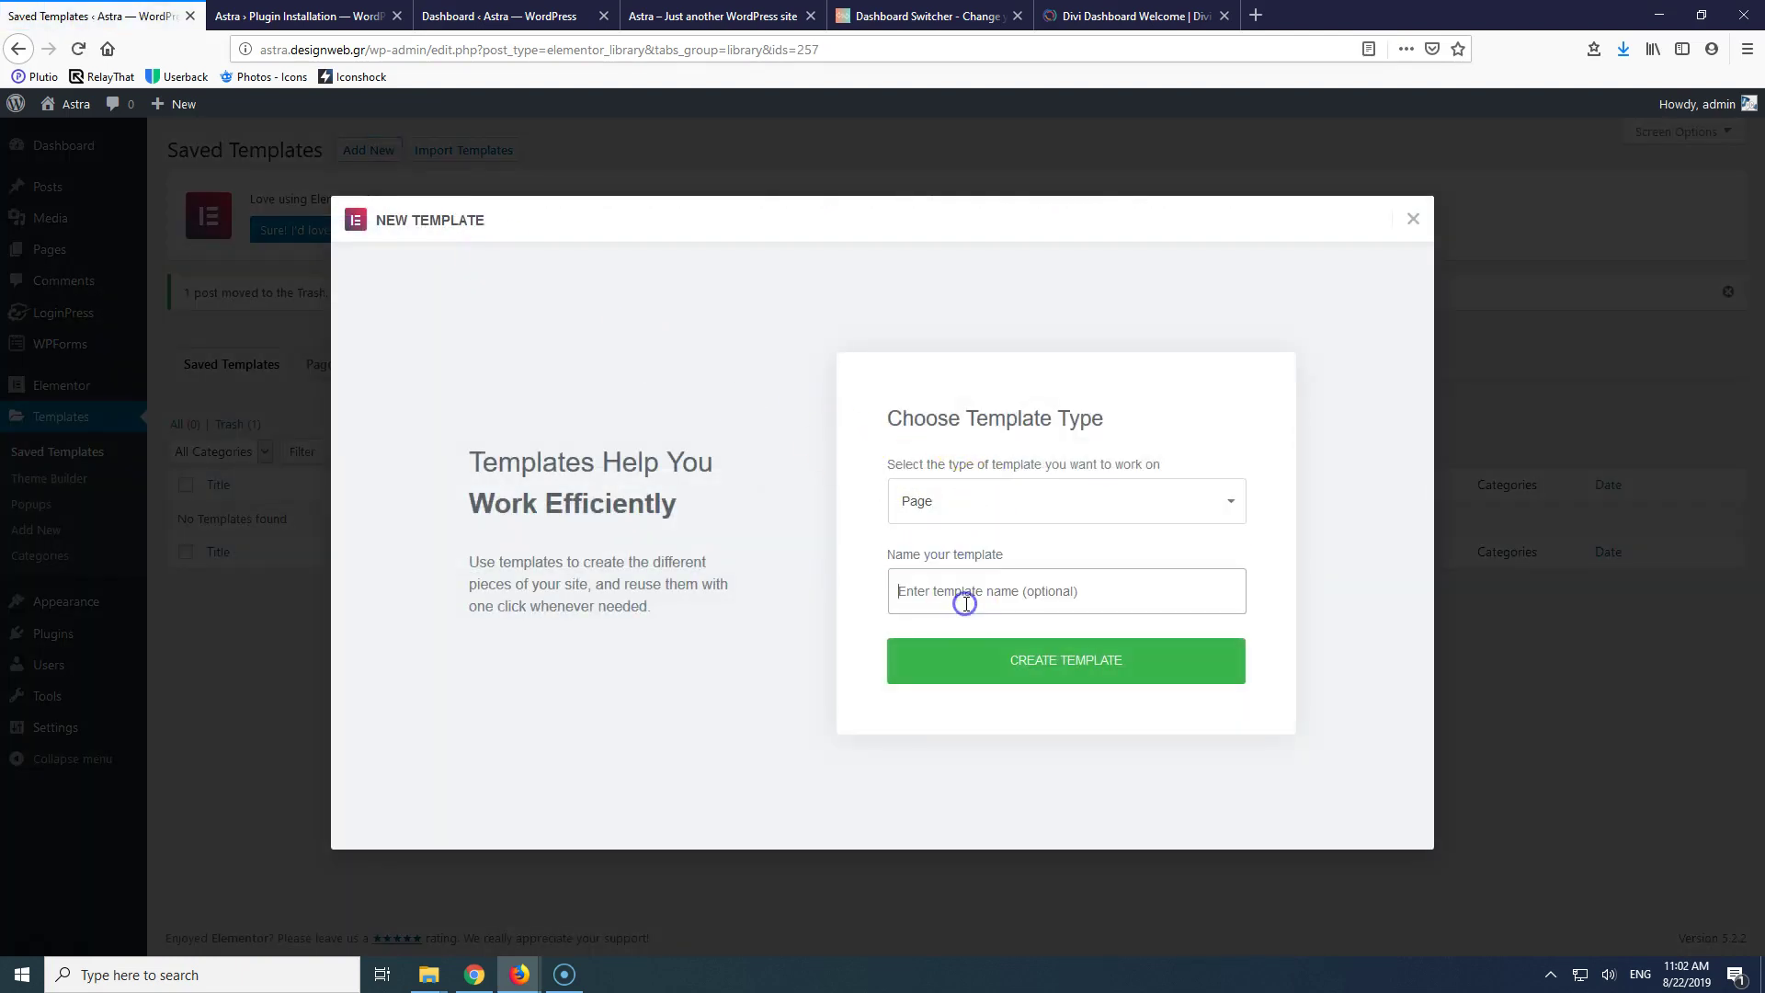
pyautogui.write('De')
pyautogui.press('BackSpace')
pyautogui.write('ashboard')
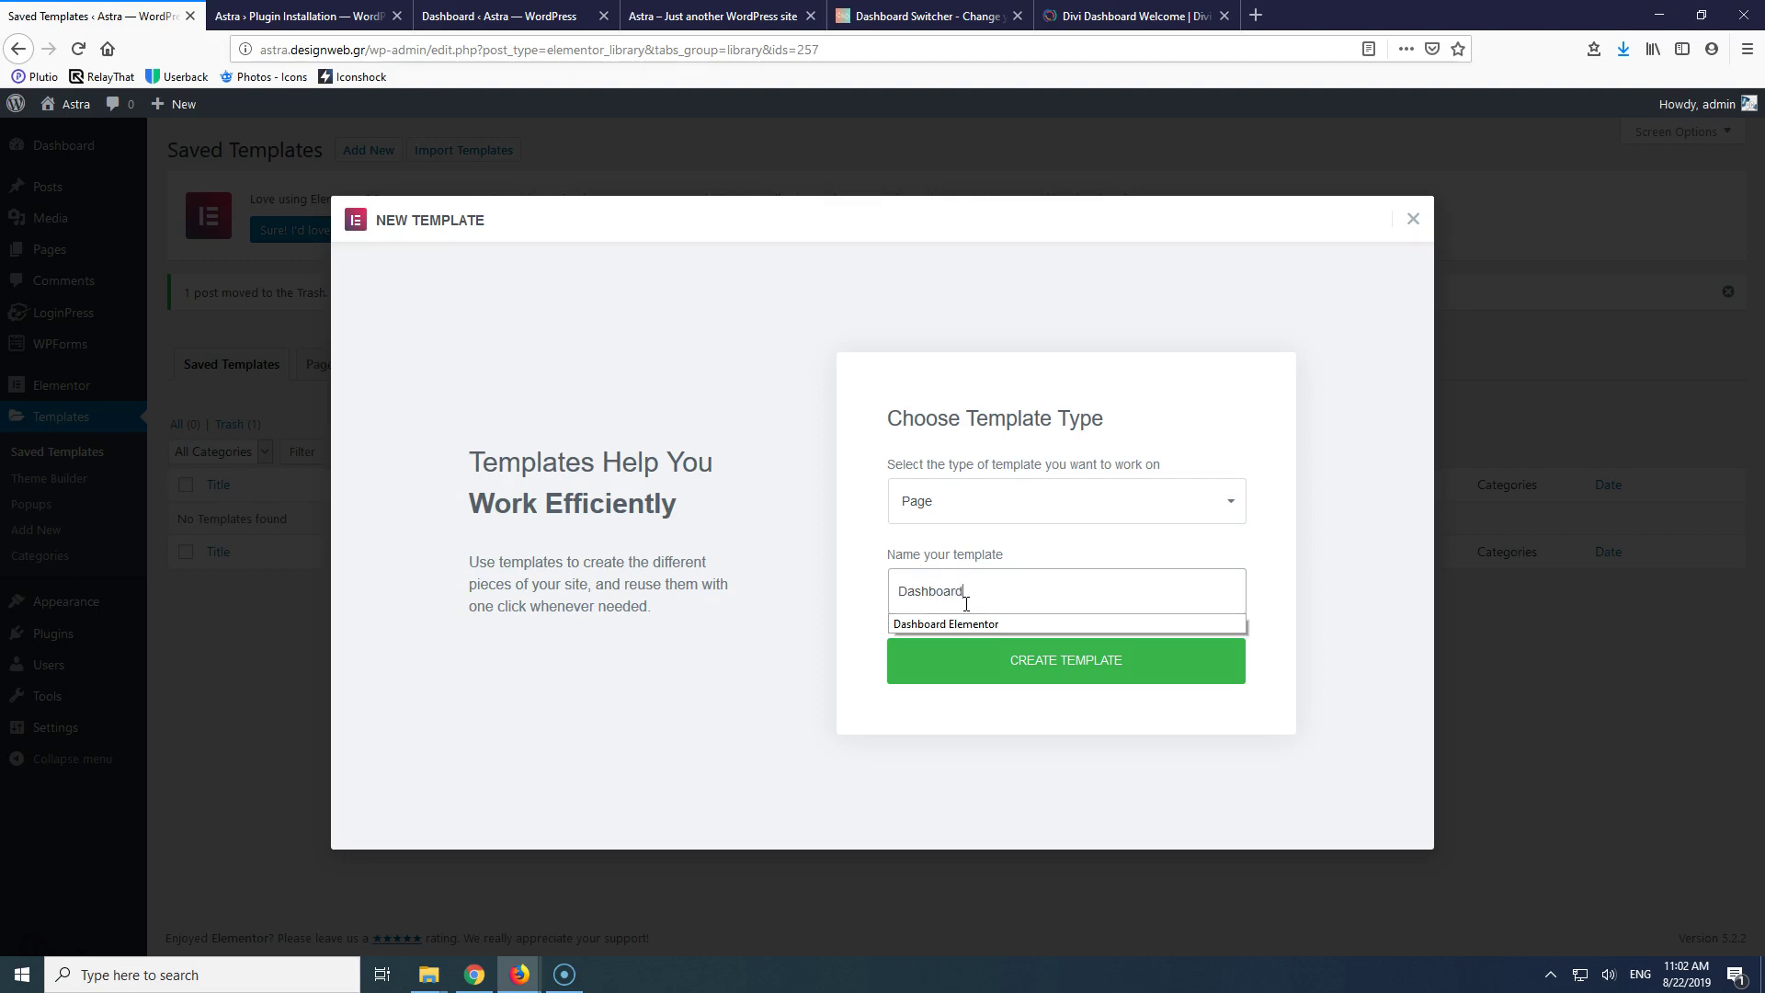
pyautogui.click(1009, 668)
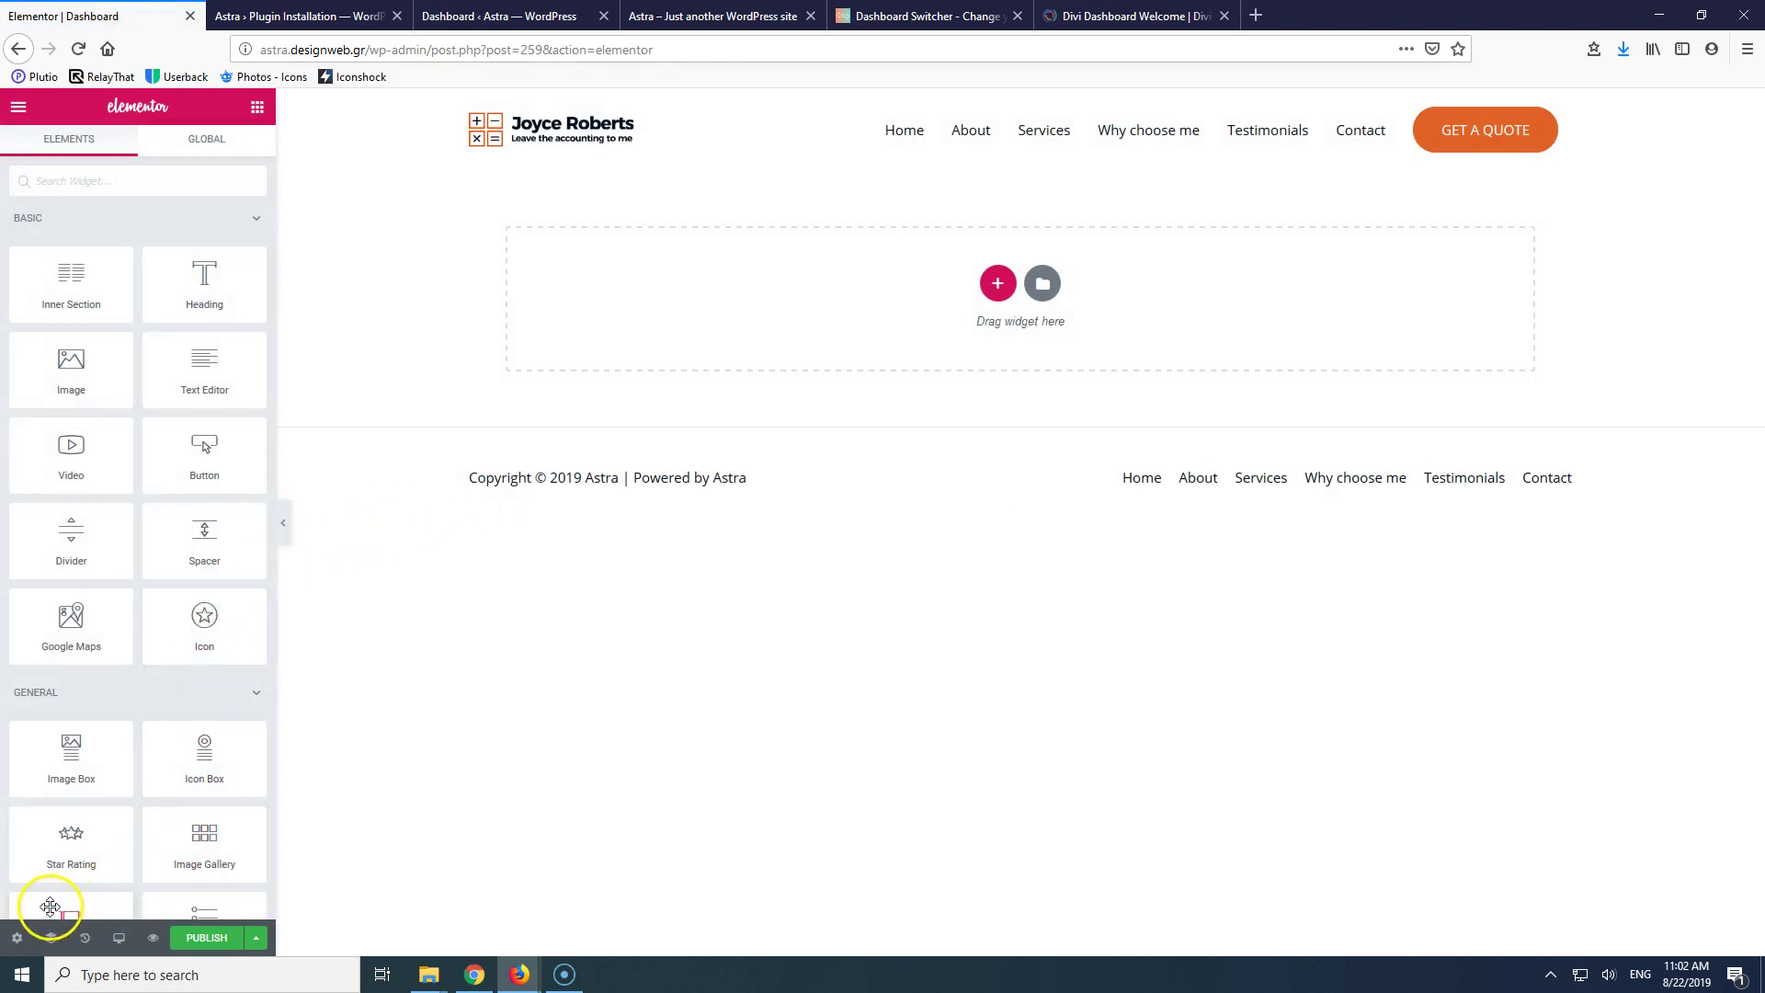
# - Set the template's page layout to Elementor Canvas and publish it
pyautogui.click(18, 938)
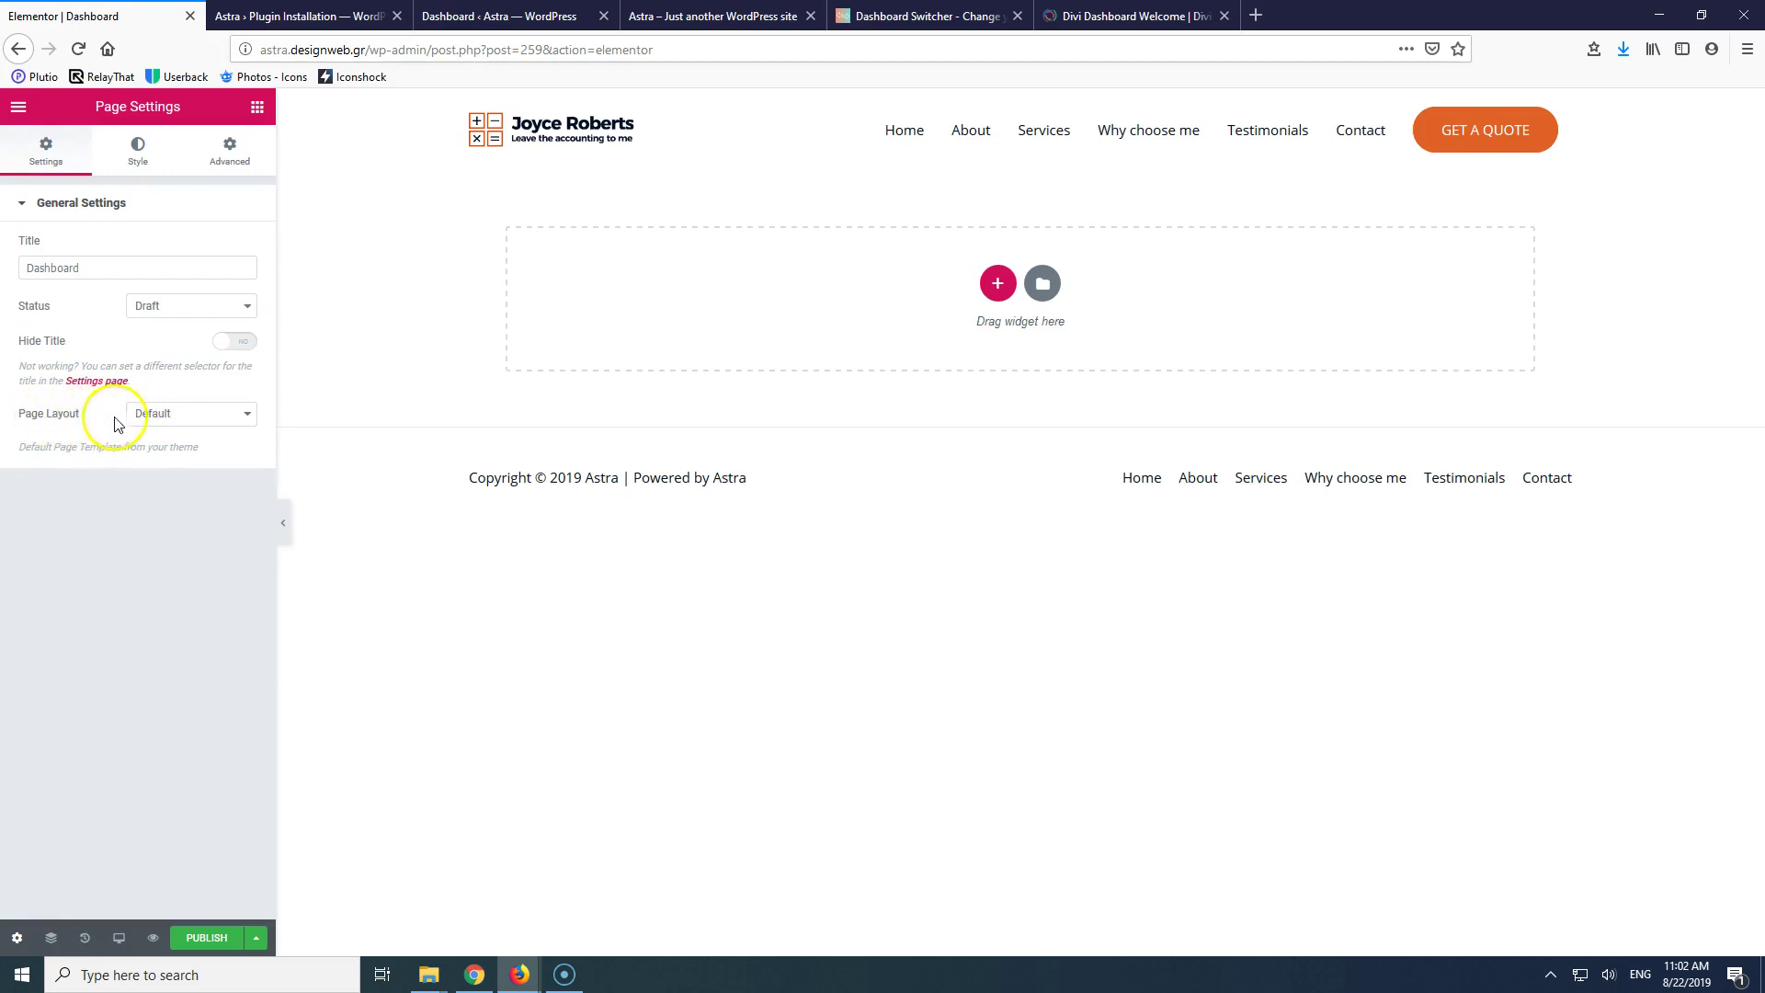
pyautogui.click(192, 415)
pyautogui.click(201, 459)
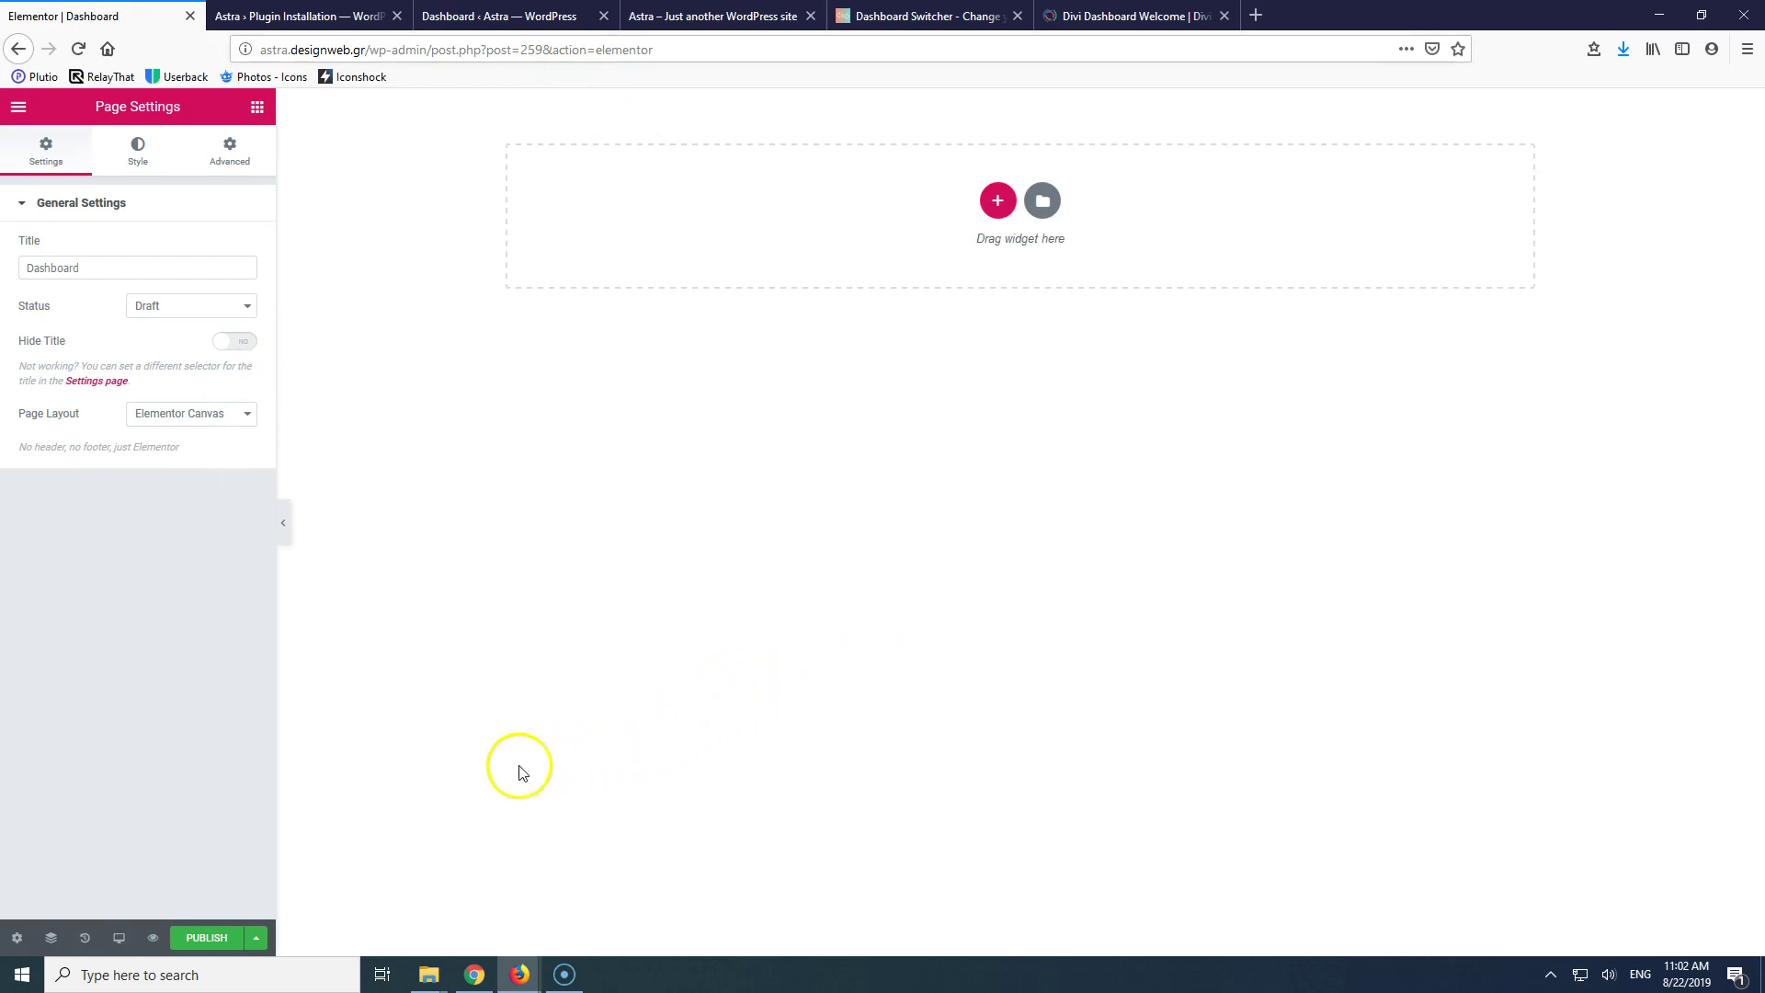
pyautogui.click(203, 938)
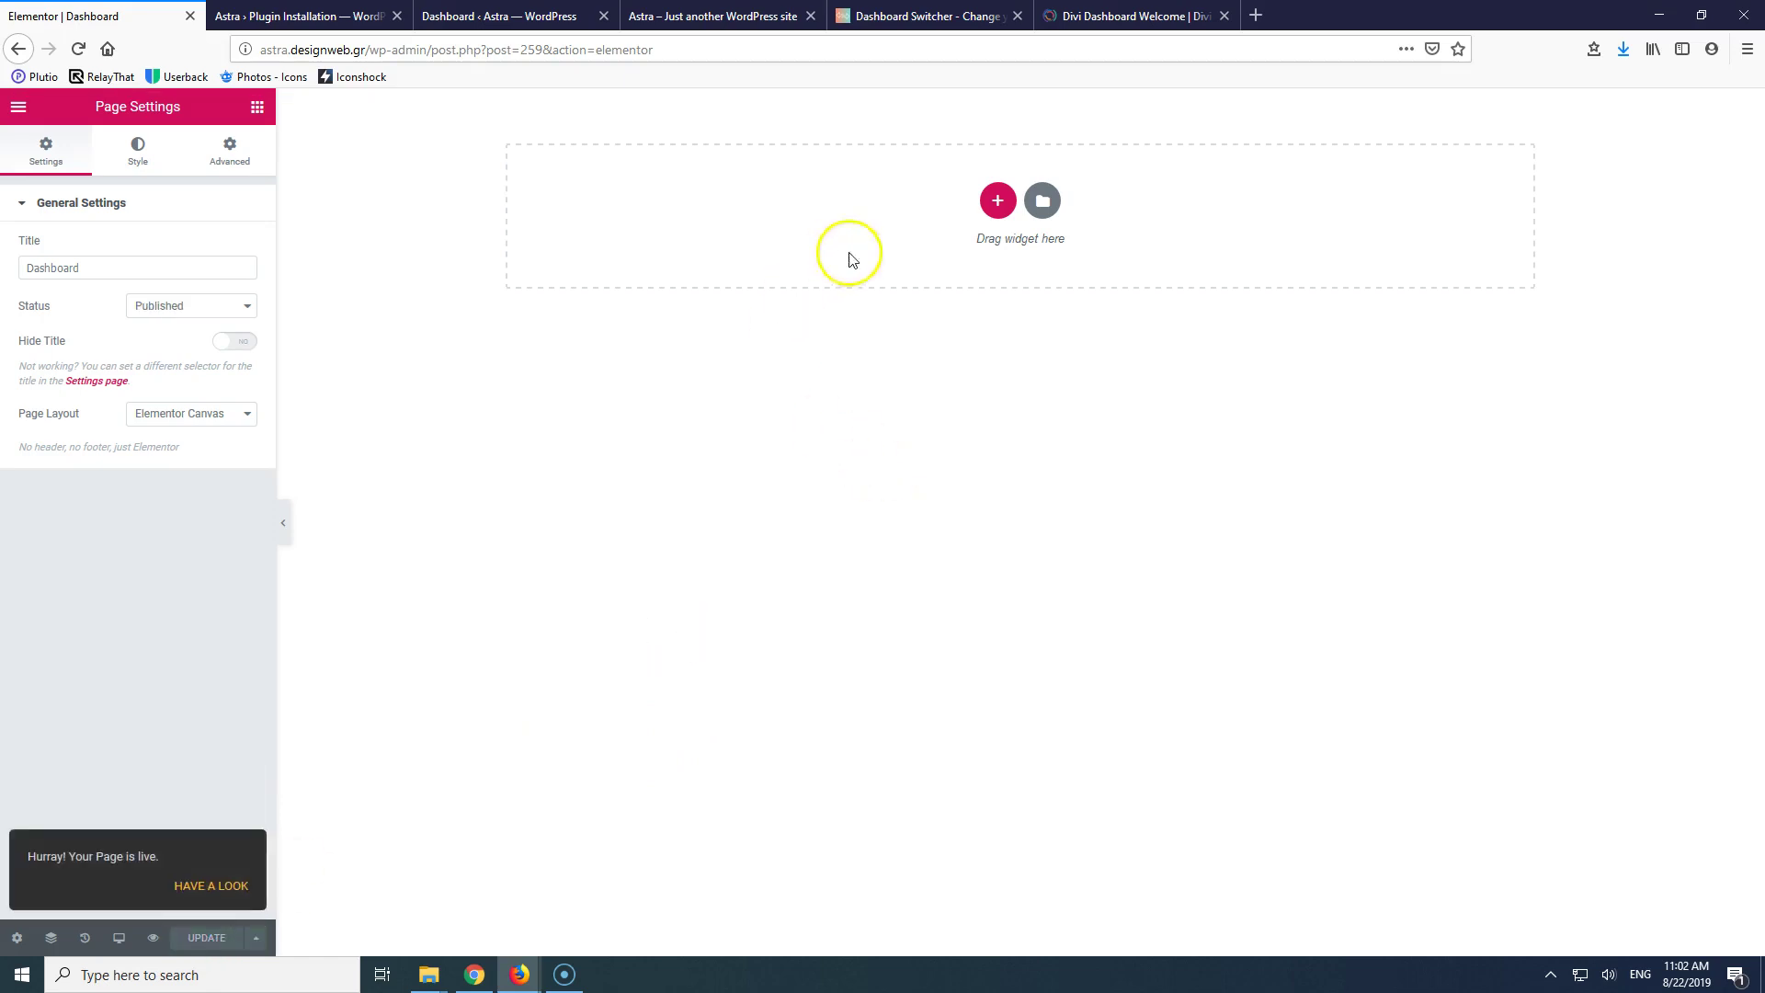
# - Add a single-column section containing a centred heading that reads "Contact Us"
pyautogui.click(997, 199)
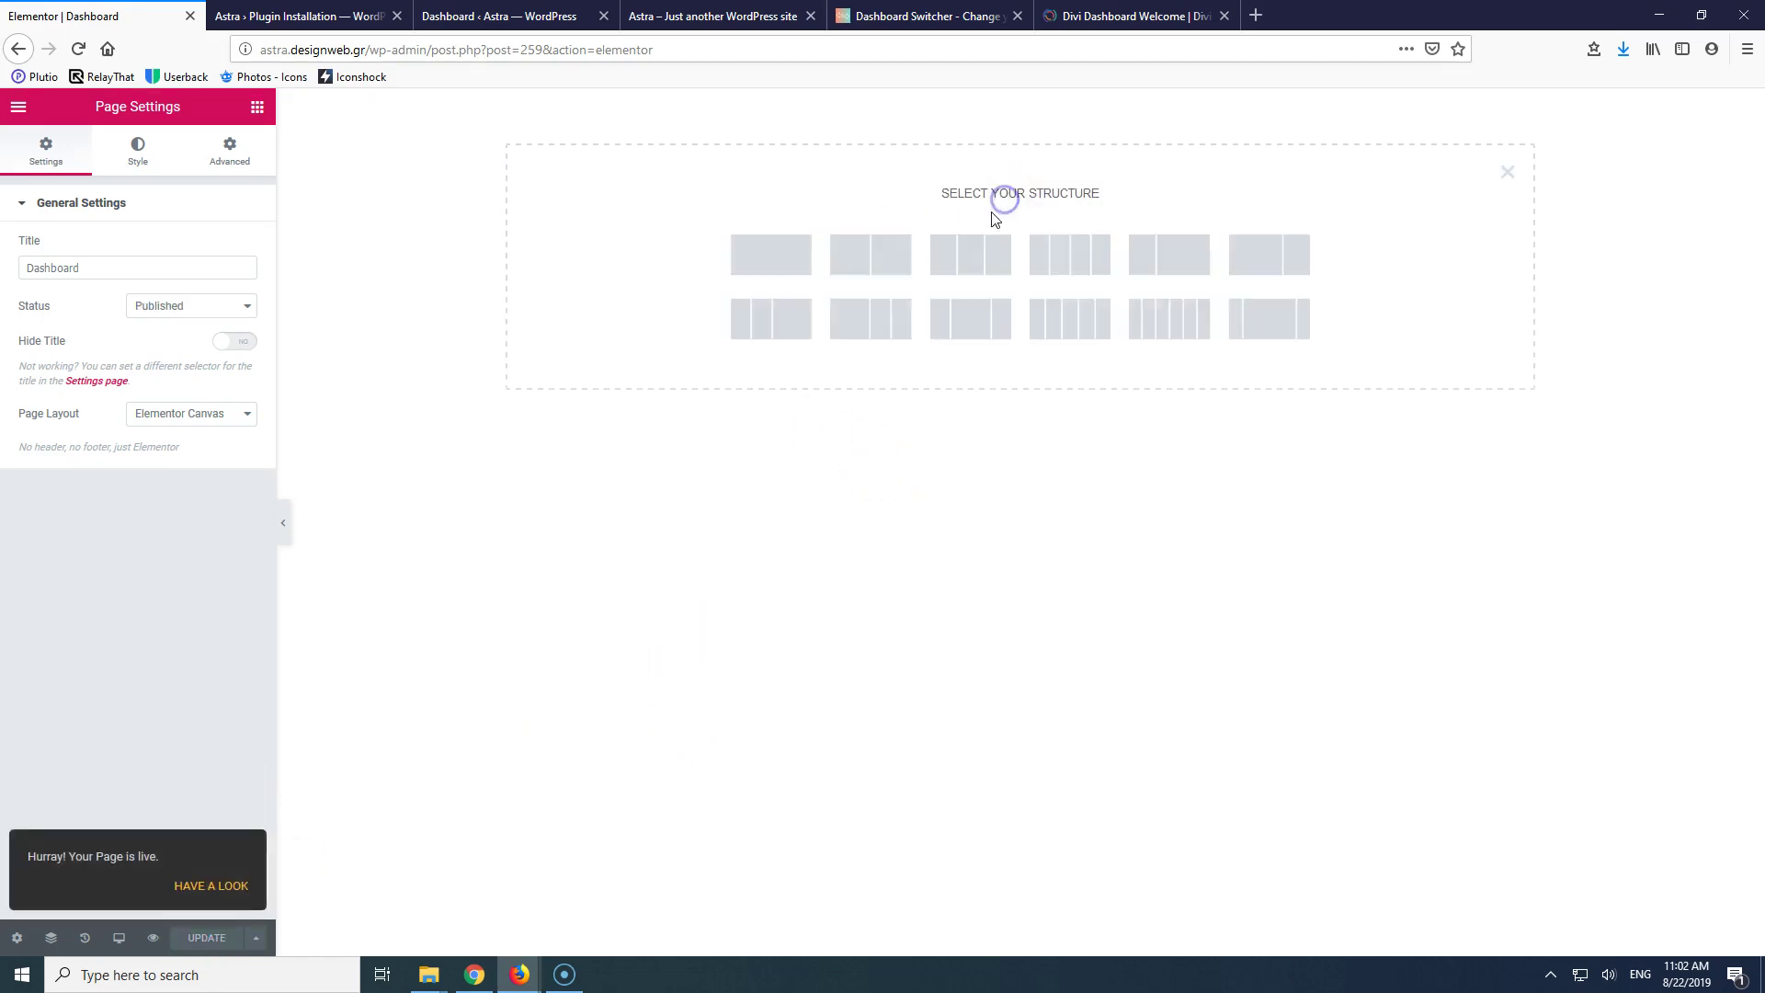
pyautogui.click(771, 272)
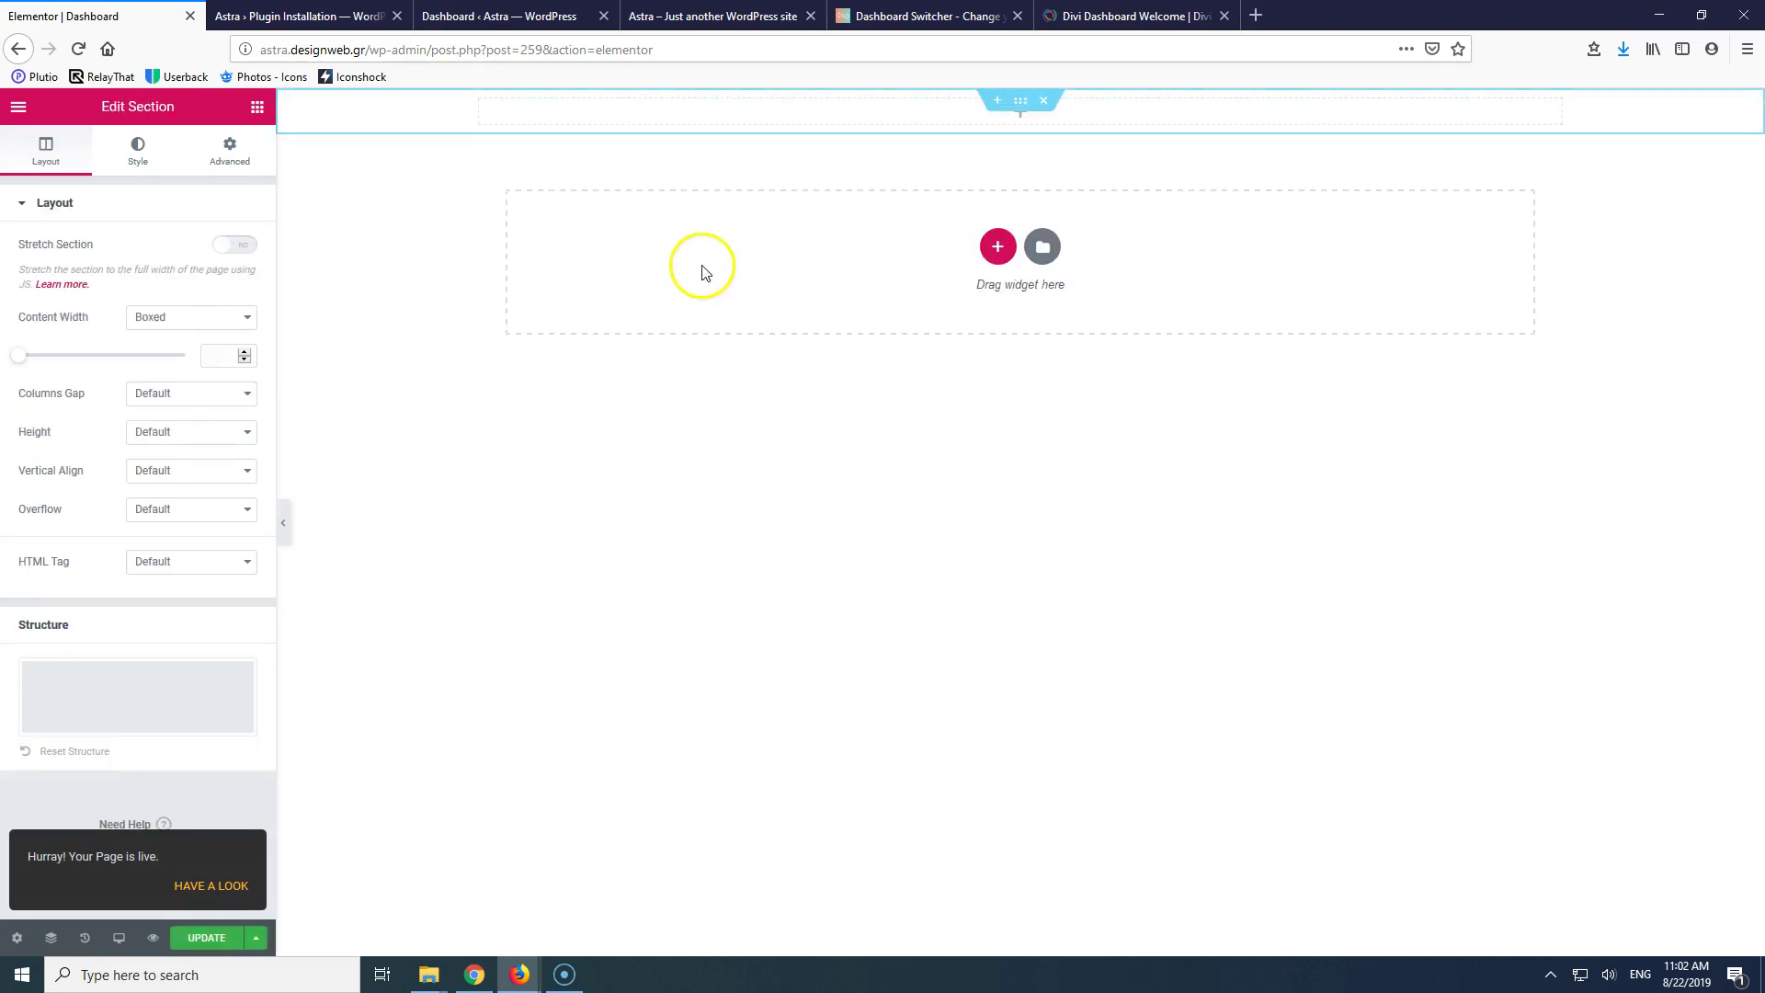
pyautogui.click(258, 106)
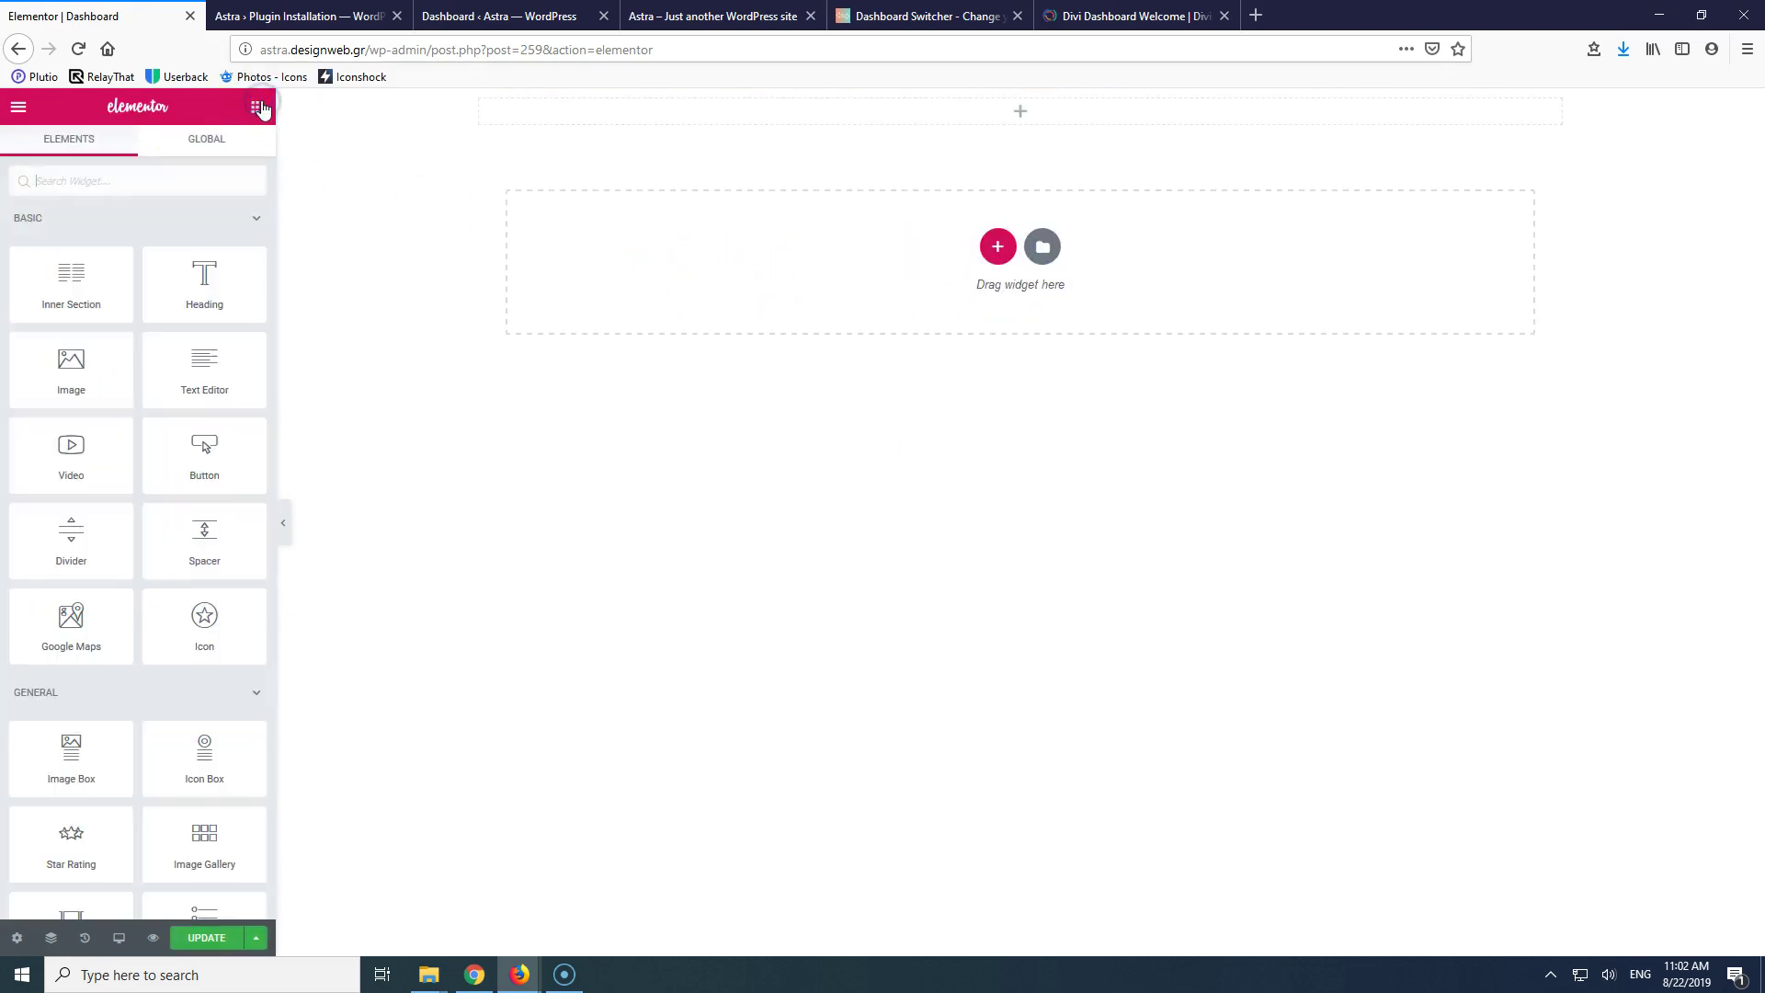
pyautogui.moveTo(241, 258); pyautogui.dragTo(1016, 106)
pyautogui.tripleClick(833, 112)
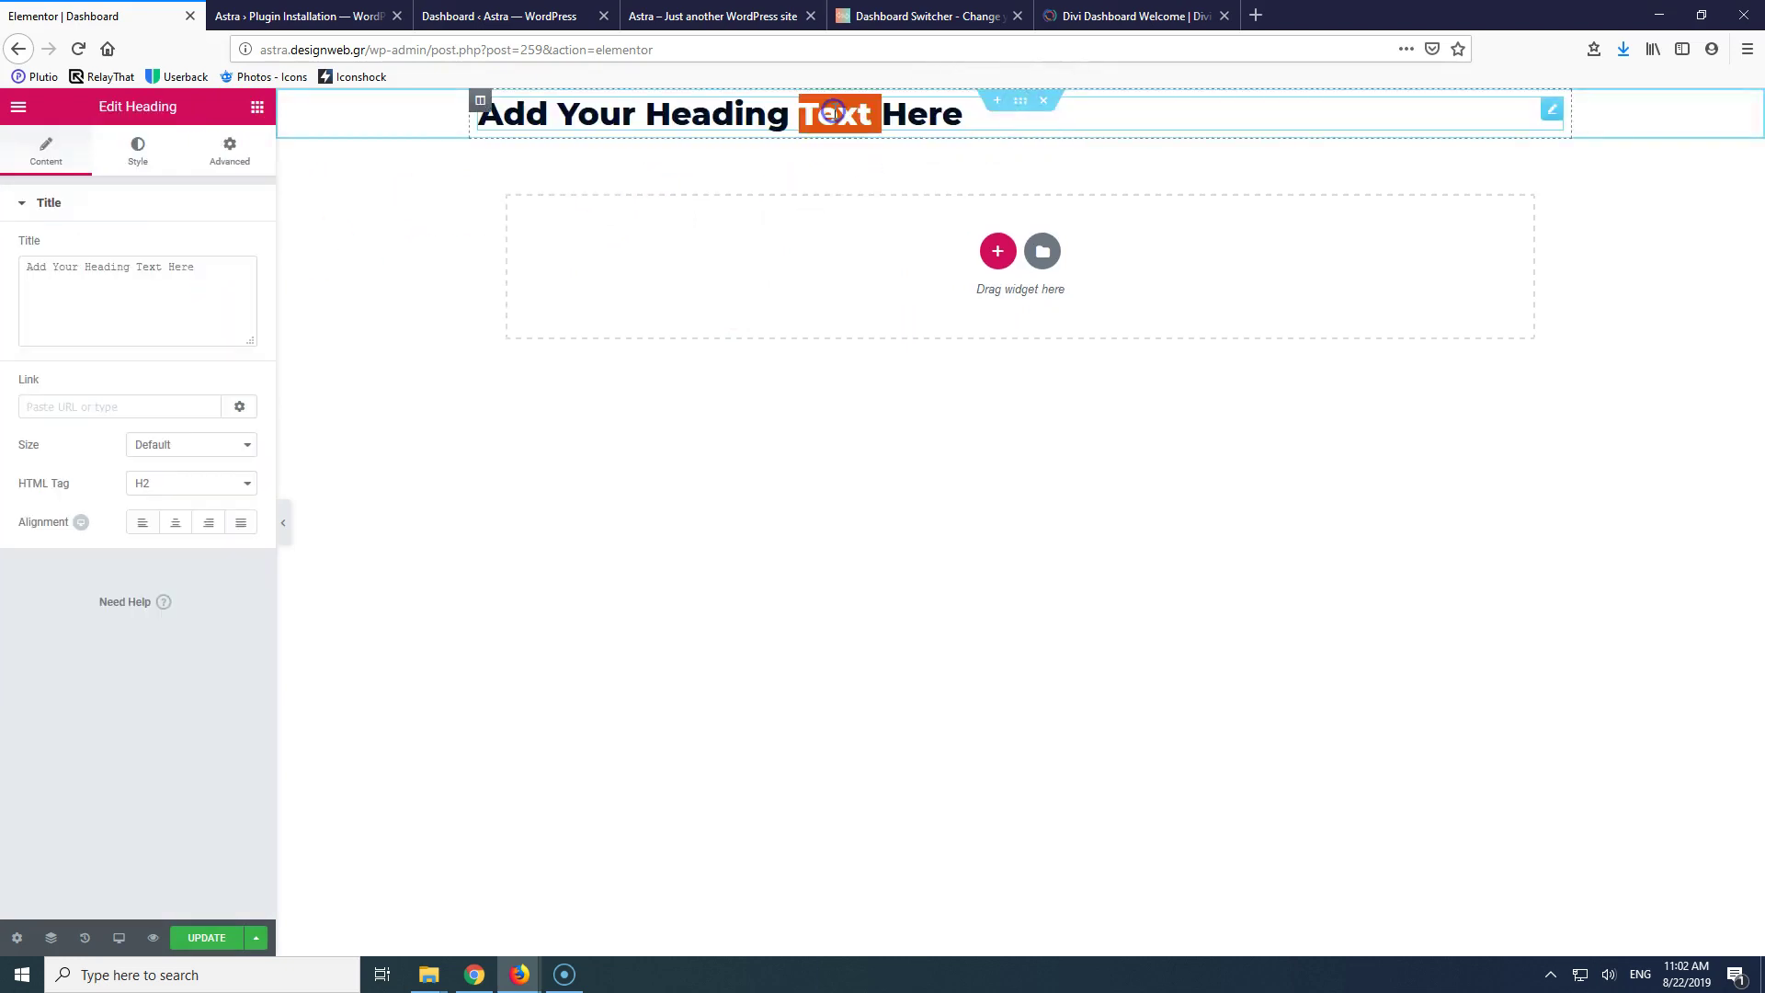
pyautogui.write('Contact Us')
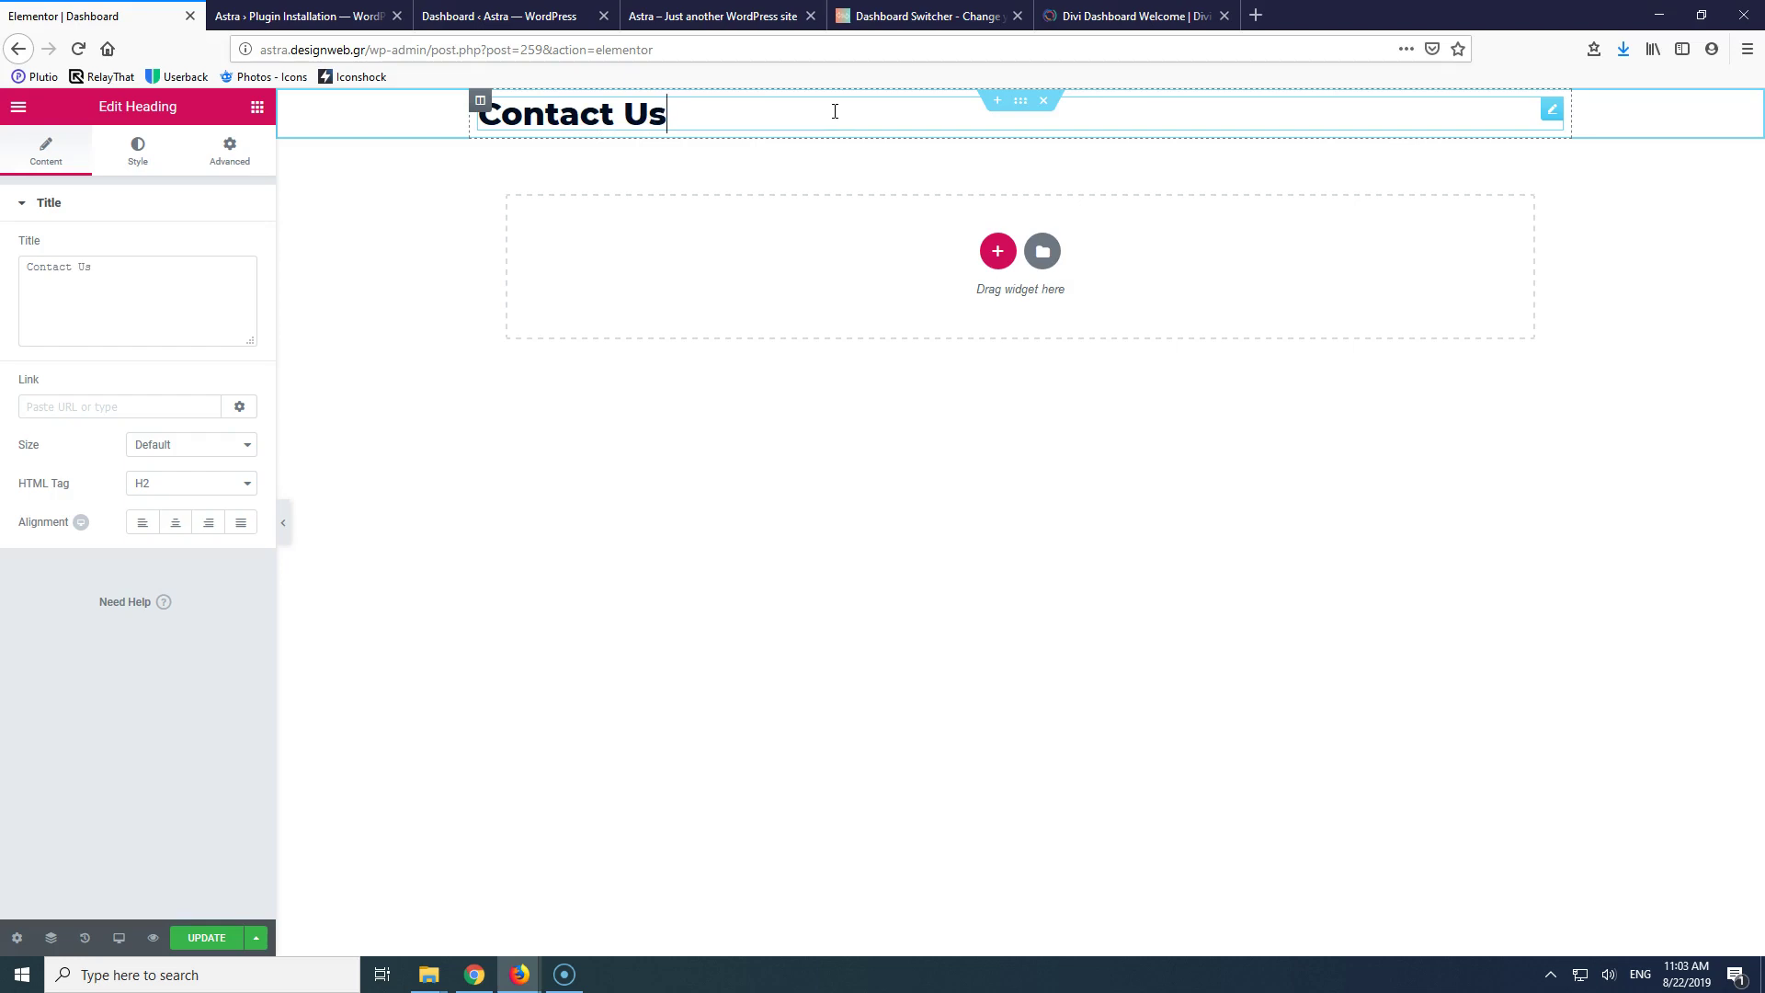
pyautogui.click(176, 523)
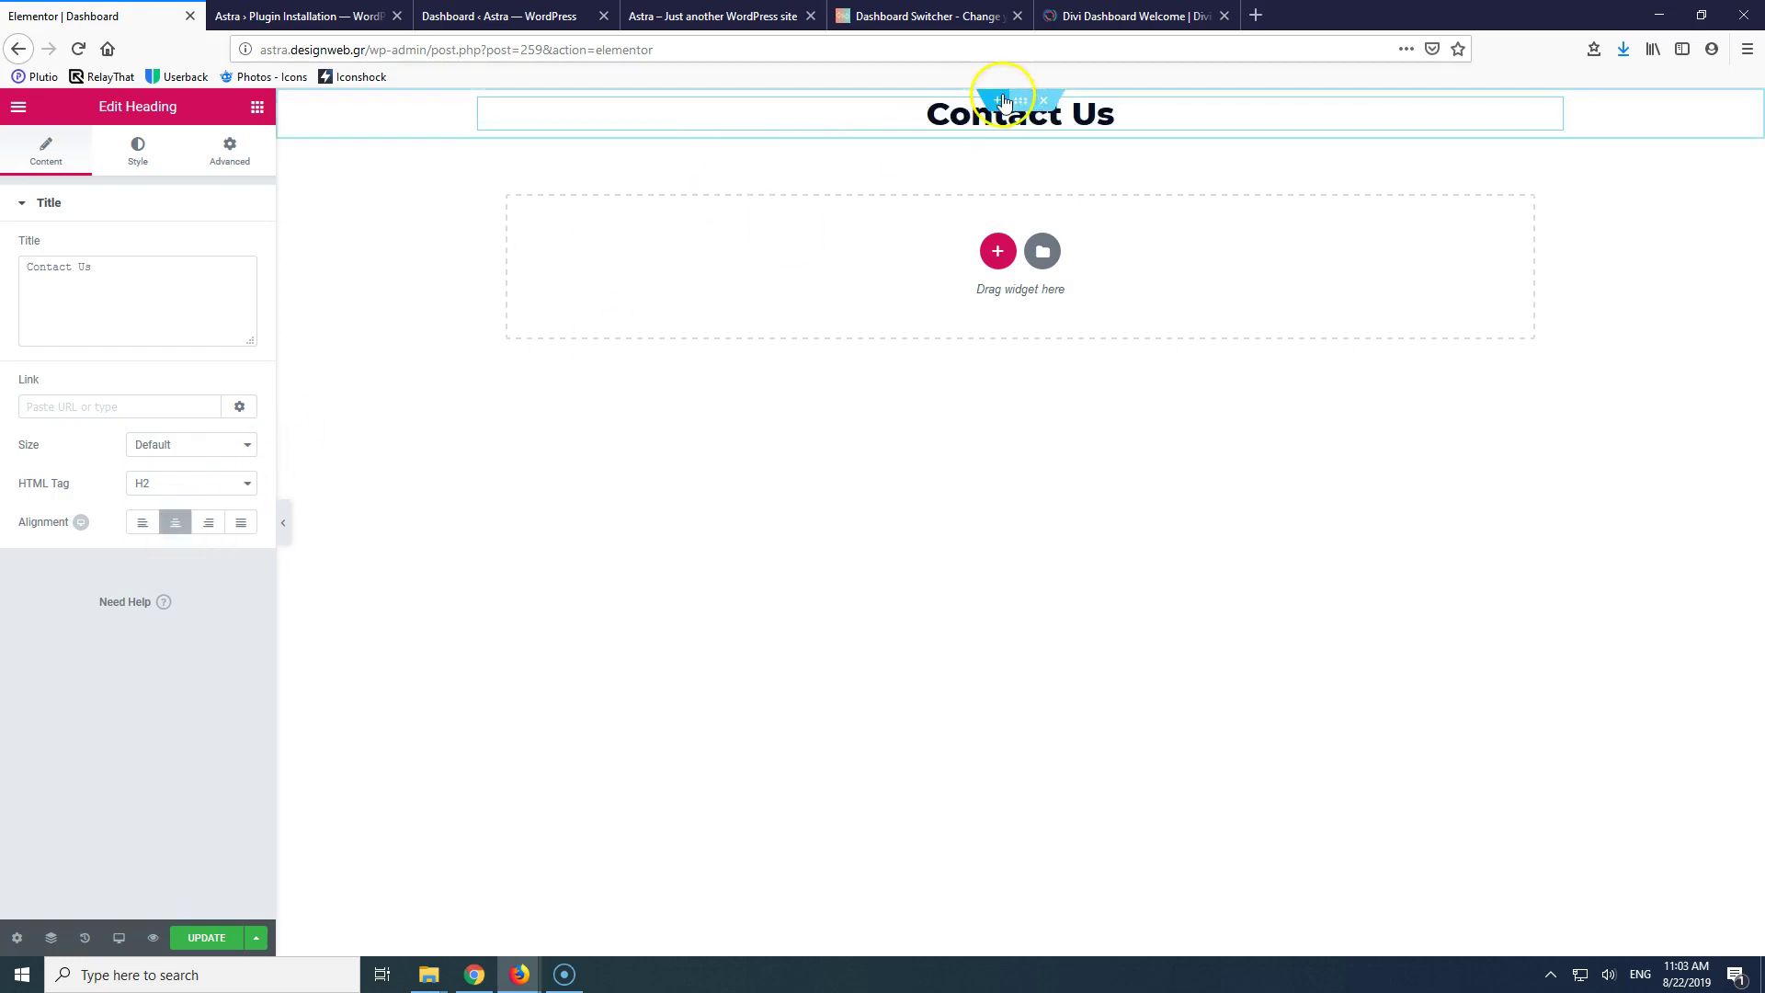
# - Add a two-column Inner Section directly beneath the "Contact Us" heading
pyautogui.click(258, 109)
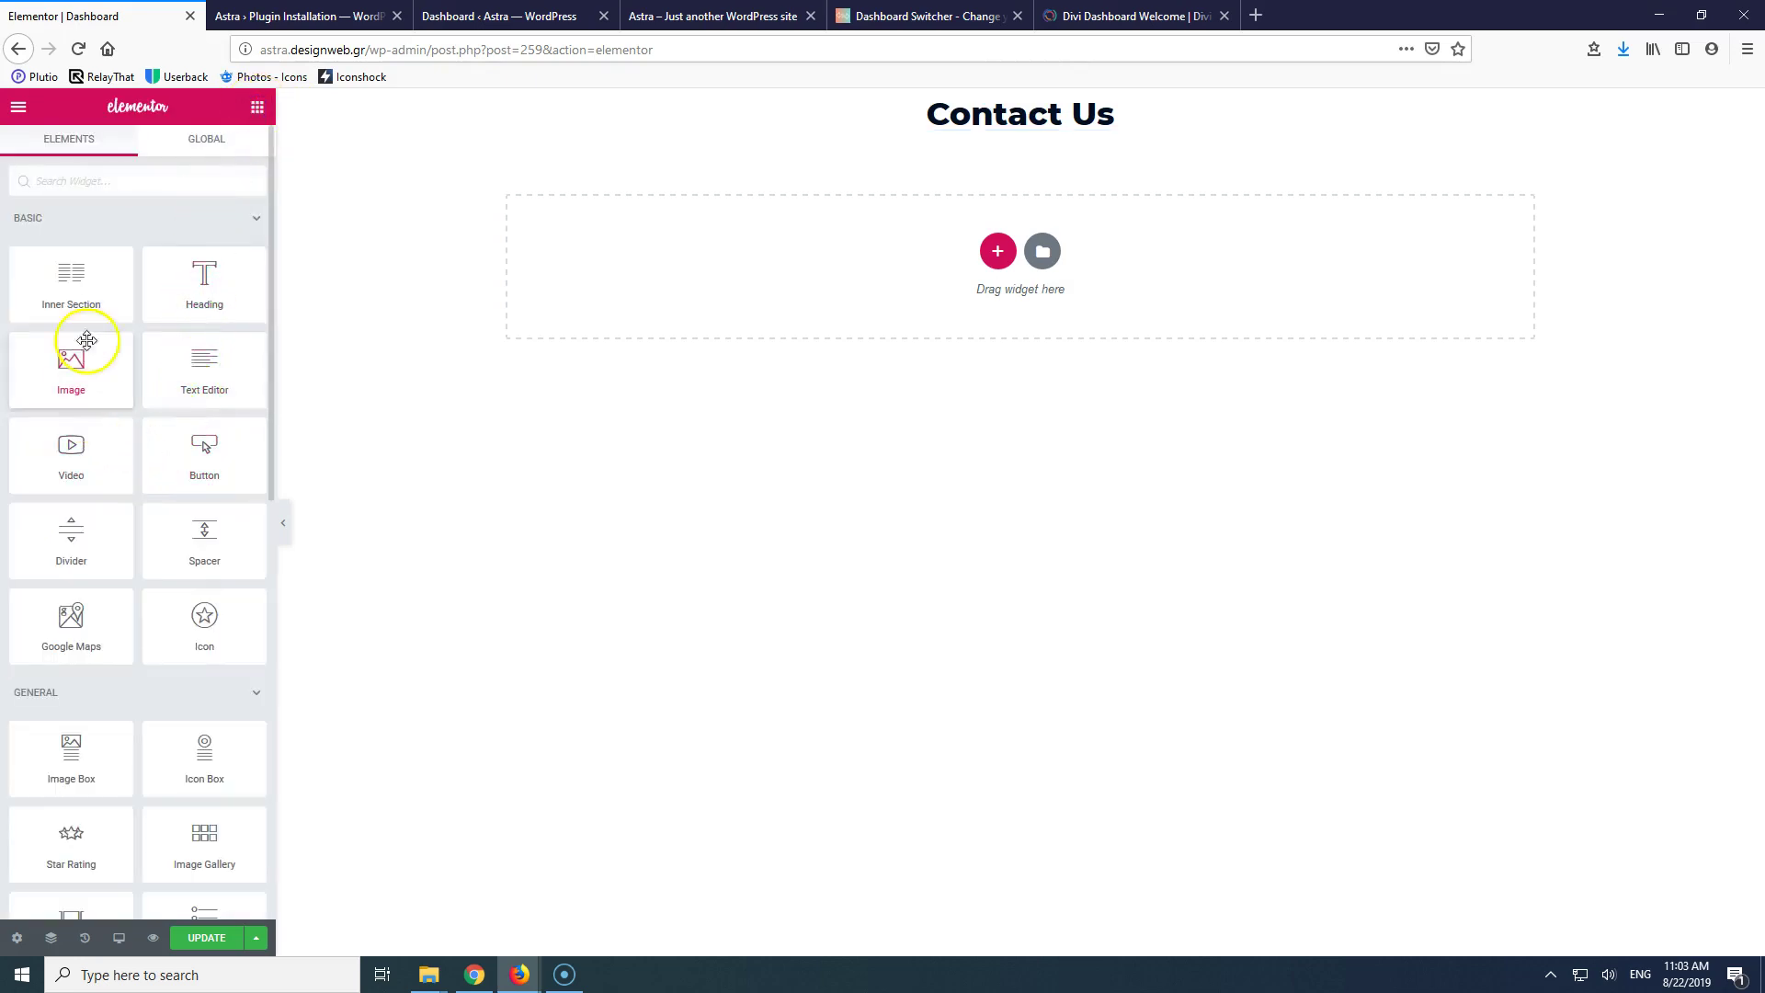
pyautogui.moveTo(107, 284); pyautogui.dragTo(893, 139)
pyautogui.moveTo(985, 124); pyautogui.dragTo(978, 126)
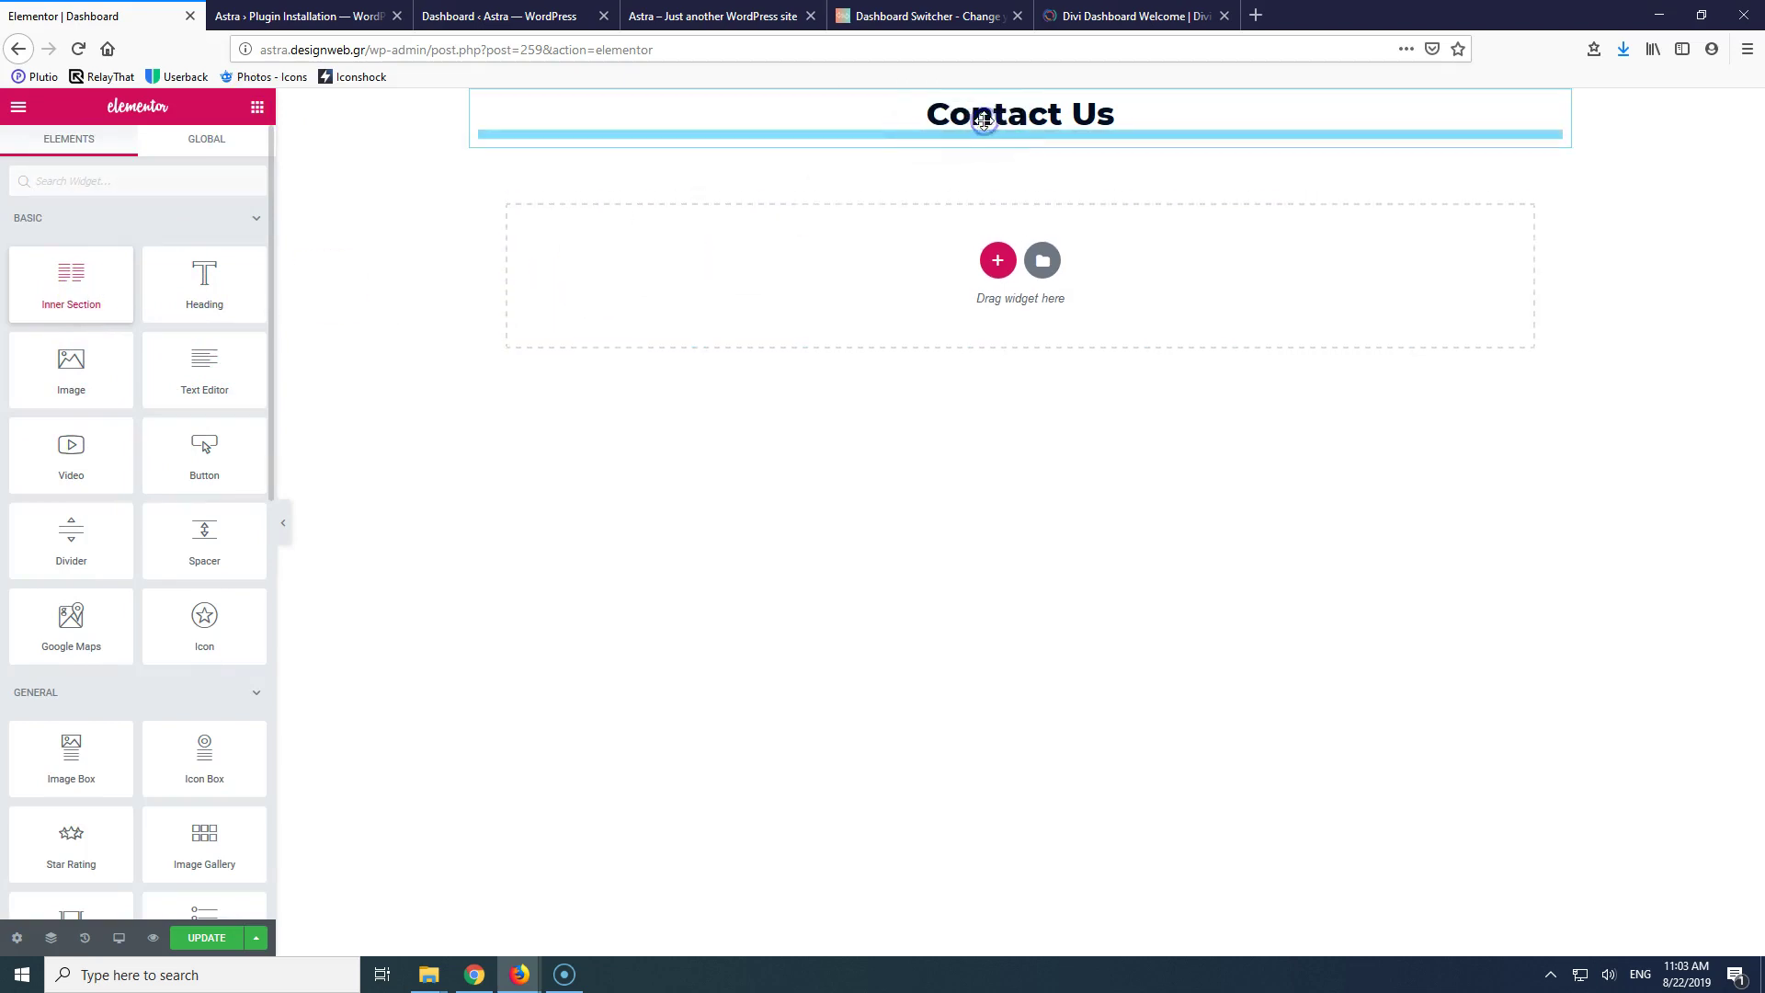
pyautogui.click(765, 171)
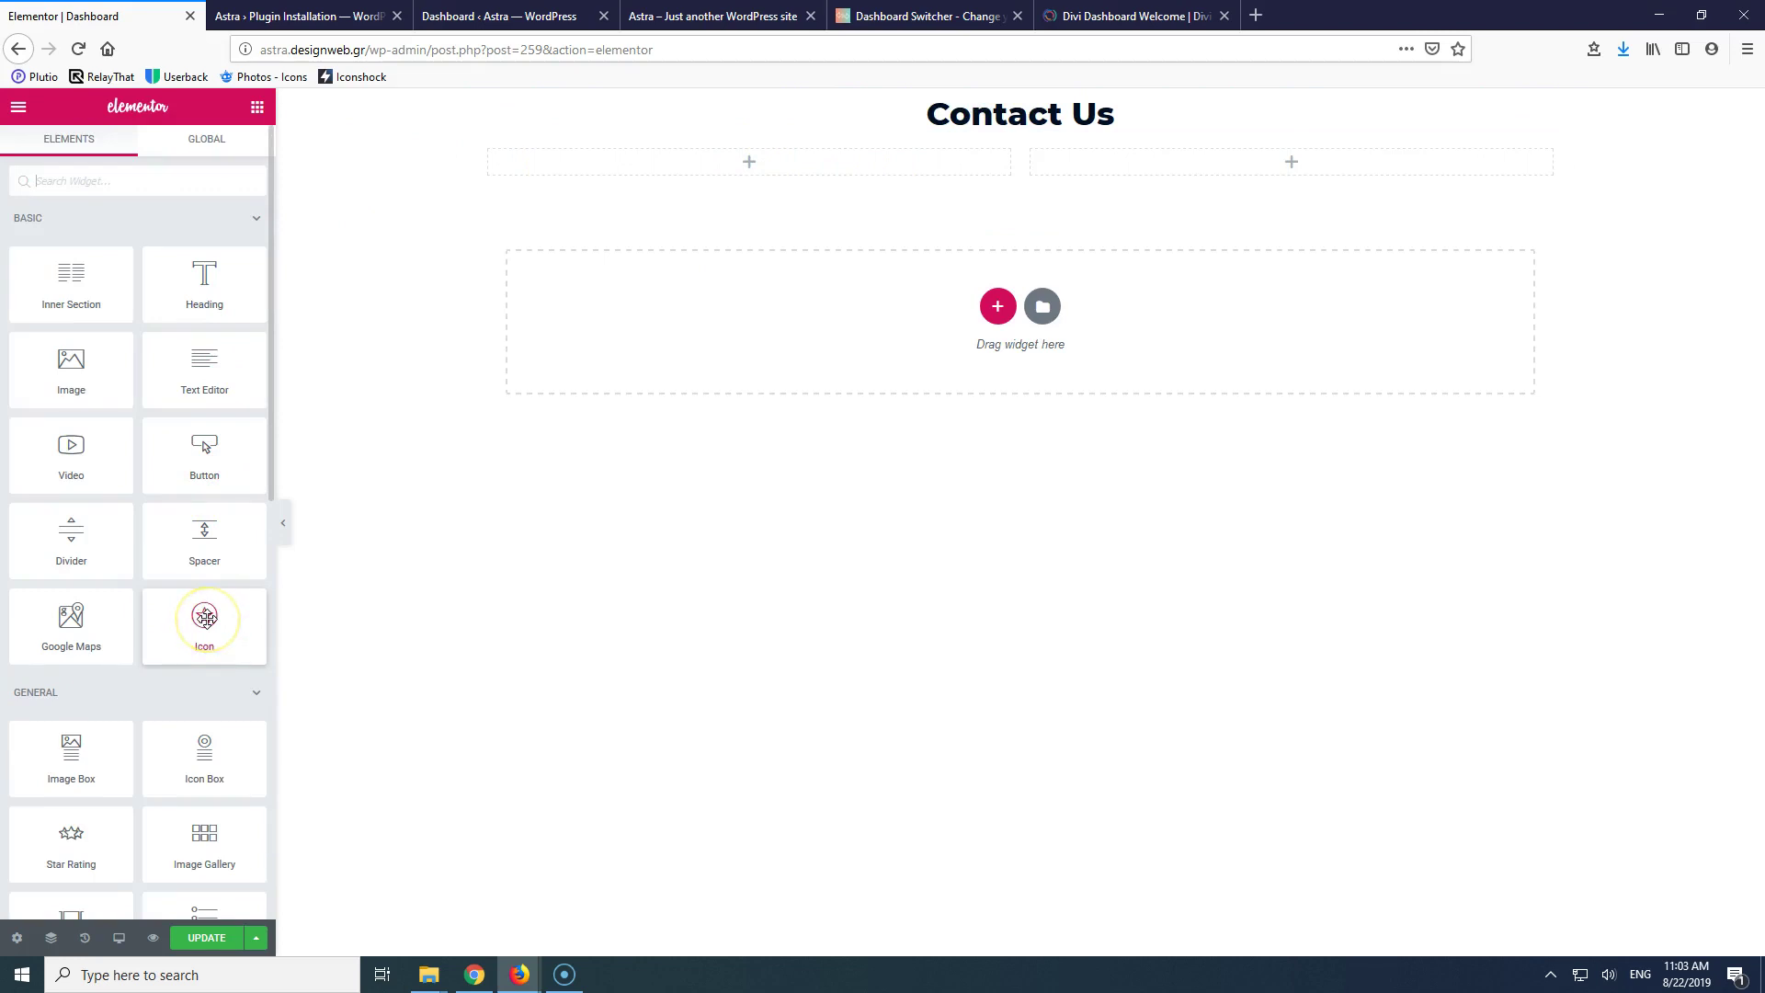
# - Find the Social Icons widget and place it in the first column of the Inner Section
pyautogui.scroll(-2, 206, 618)
pyautogui.scroll(-1, 208, 624)
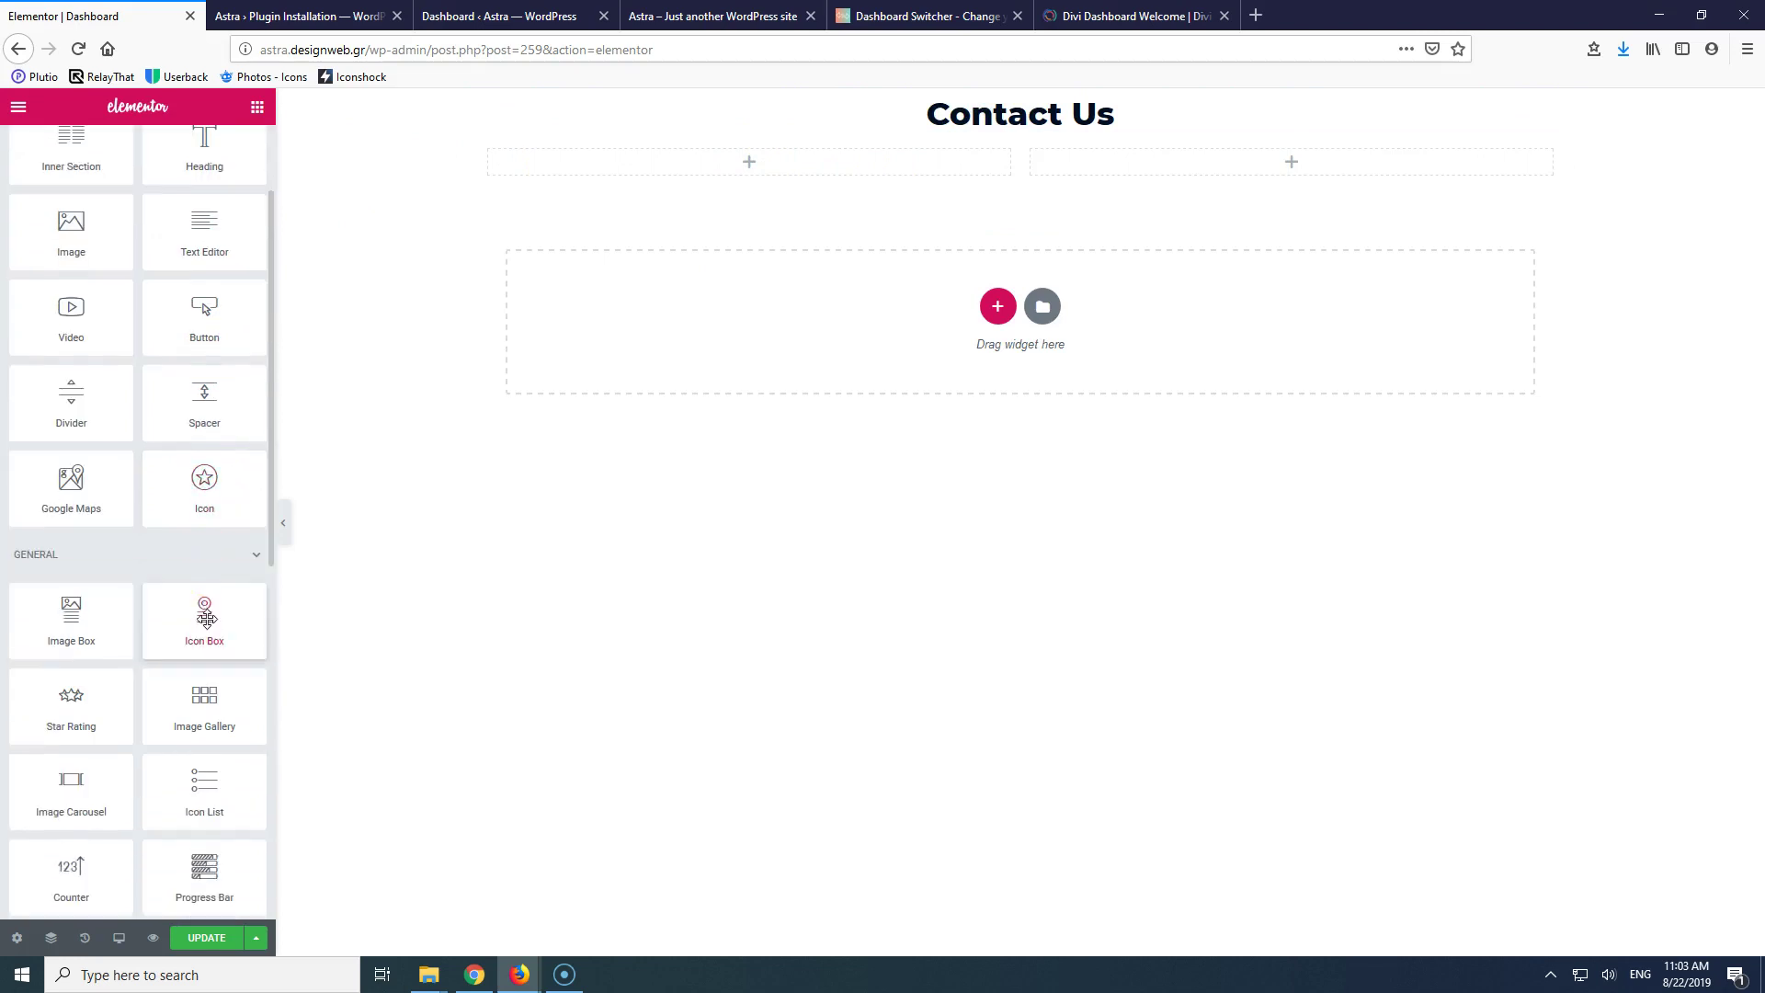
pyautogui.scroll(3, 216, 267)
pyautogui.click(85, 182)
pyautogui.write('s')
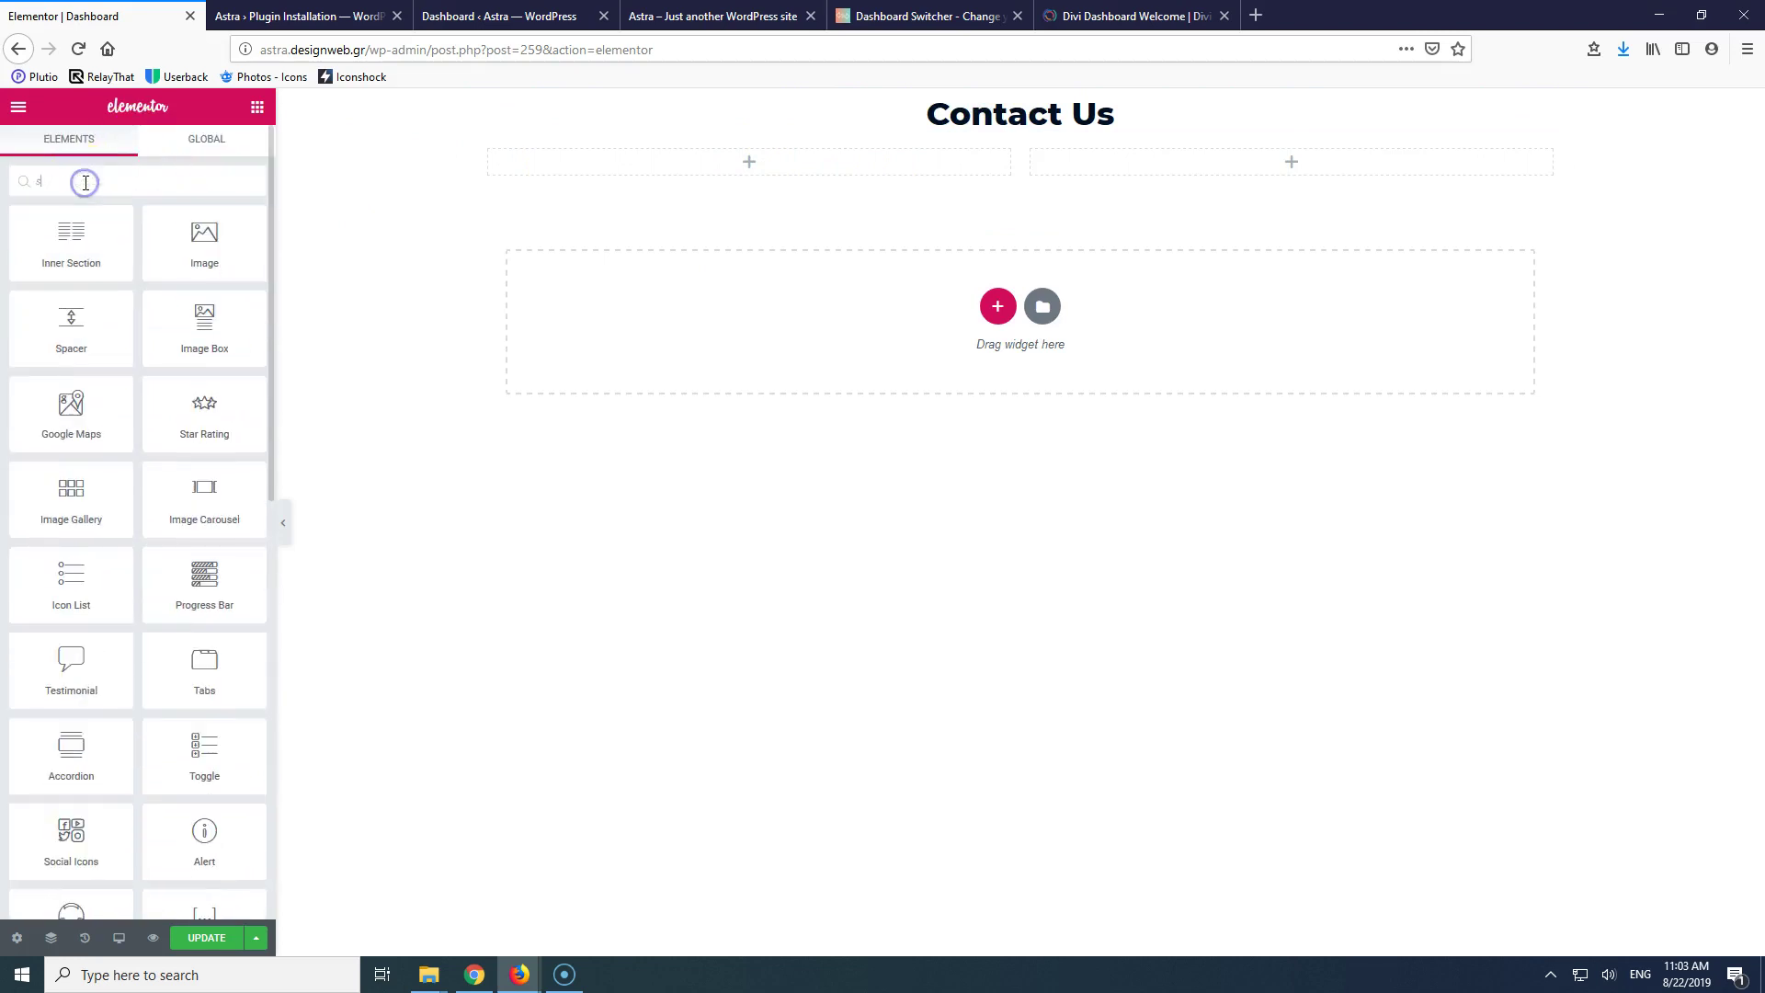
pyautogui.write('o')
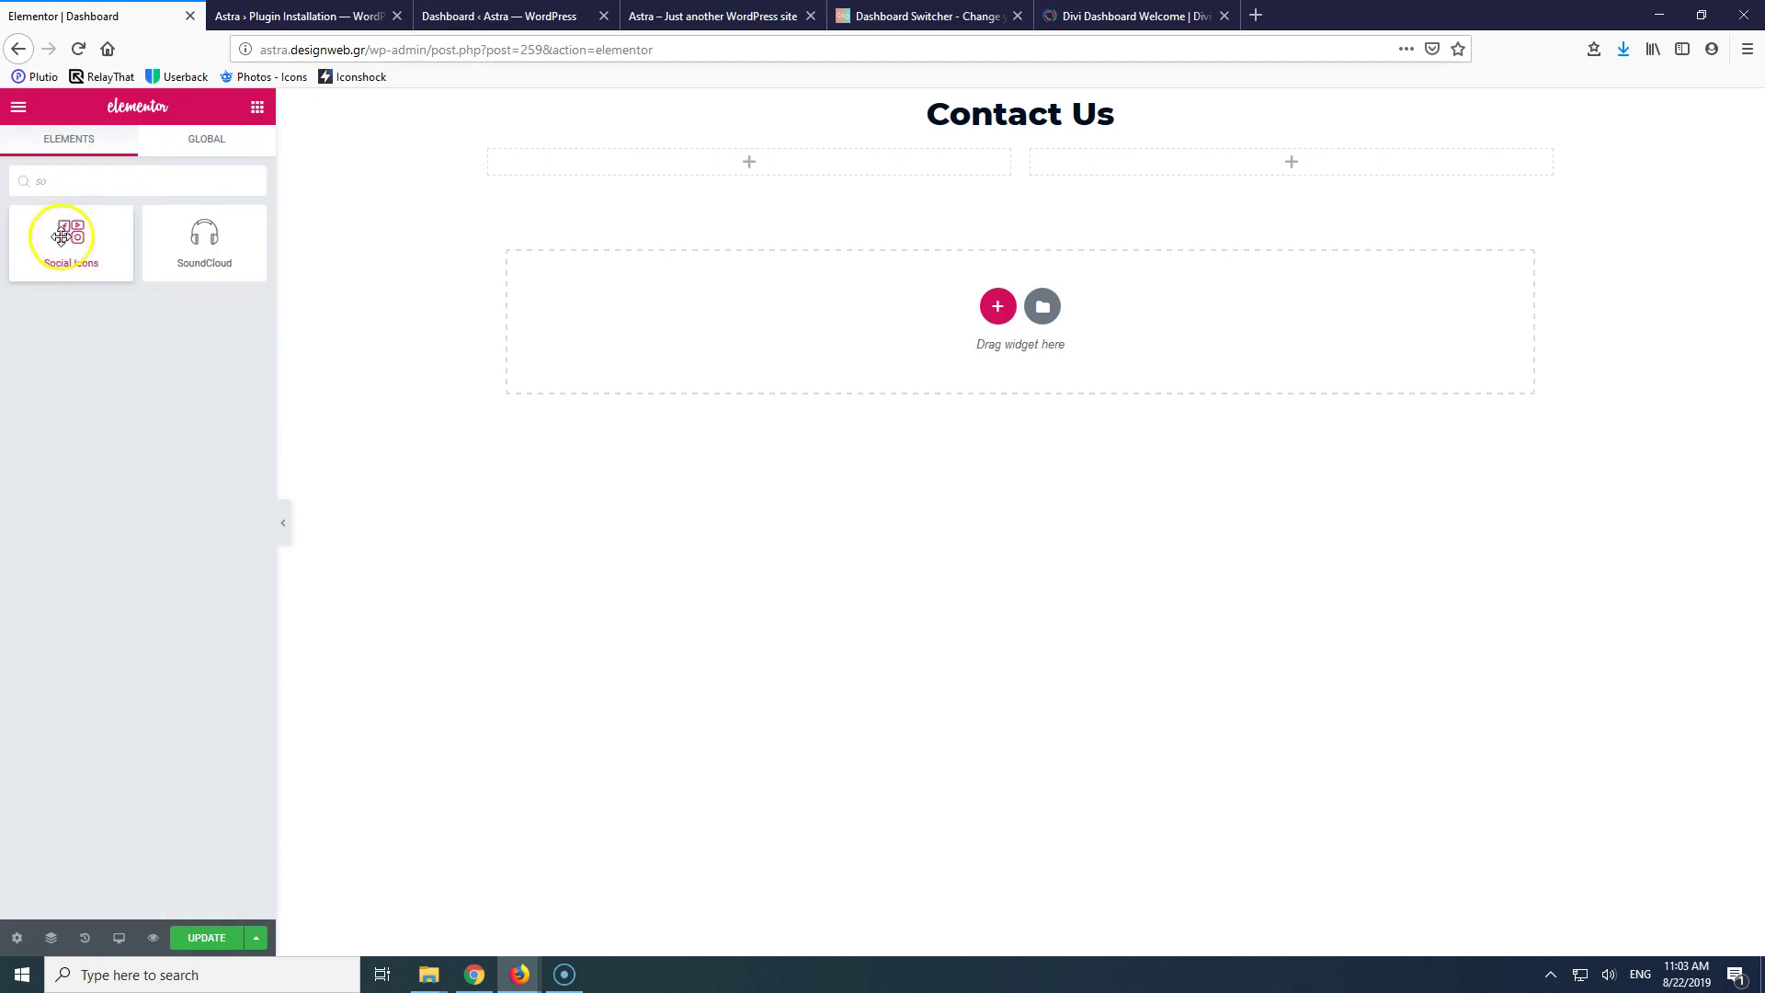
pyautogui.moveTo(551, 226); pyautogui.dragTo(745, 158)
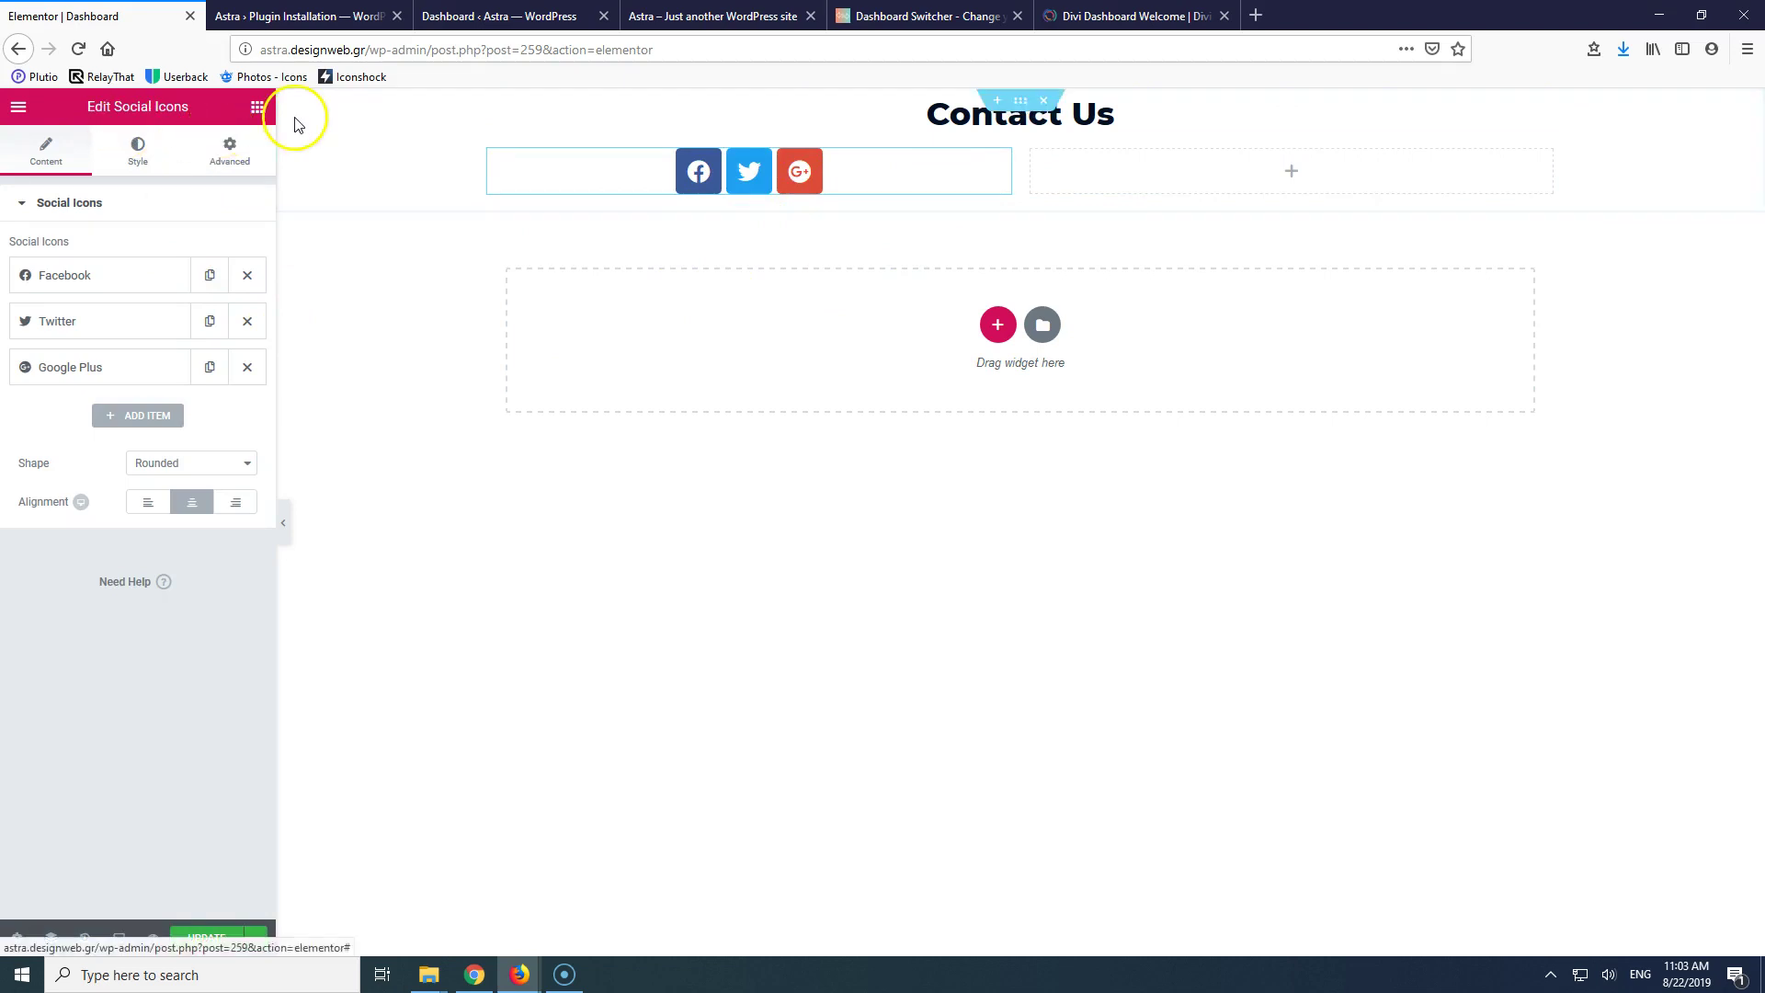
# - Switch to the WordPress admin dashboard to get a WPForms form for the Inner Section's empty second column
pyautogui.click(256, 109)
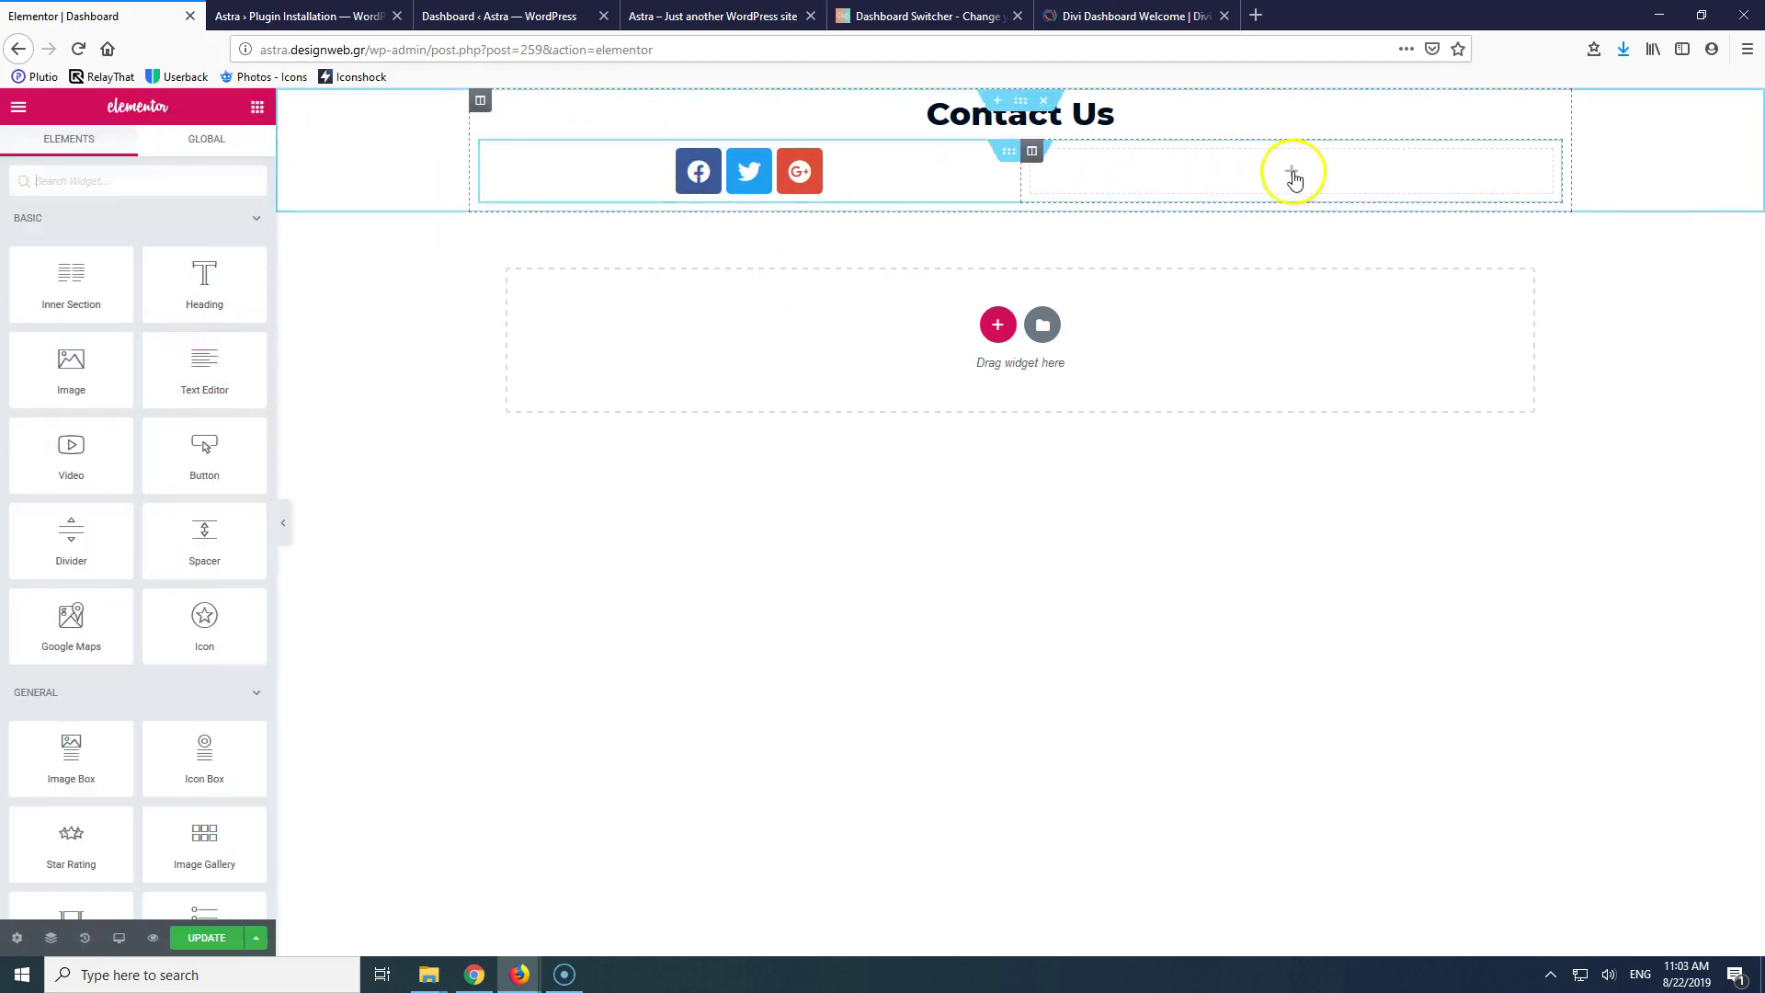
pyautogui.scroll(-3, 221, 552)
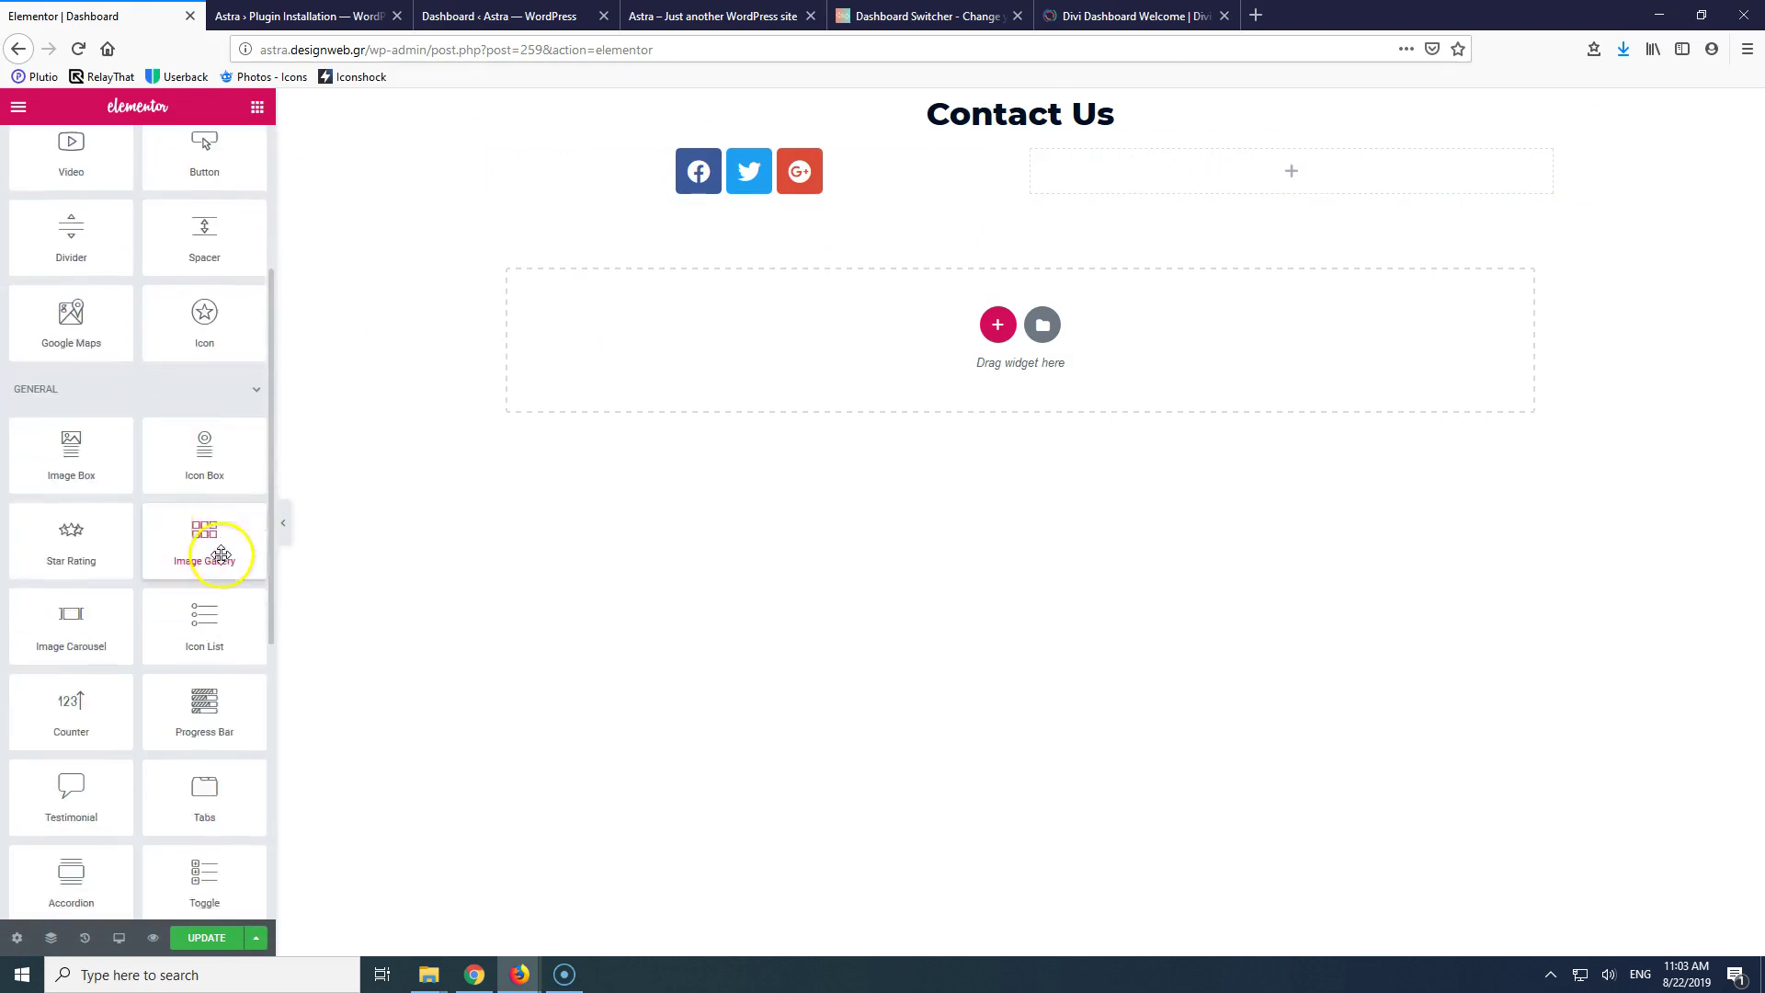
pyautogui.click(285, 13)
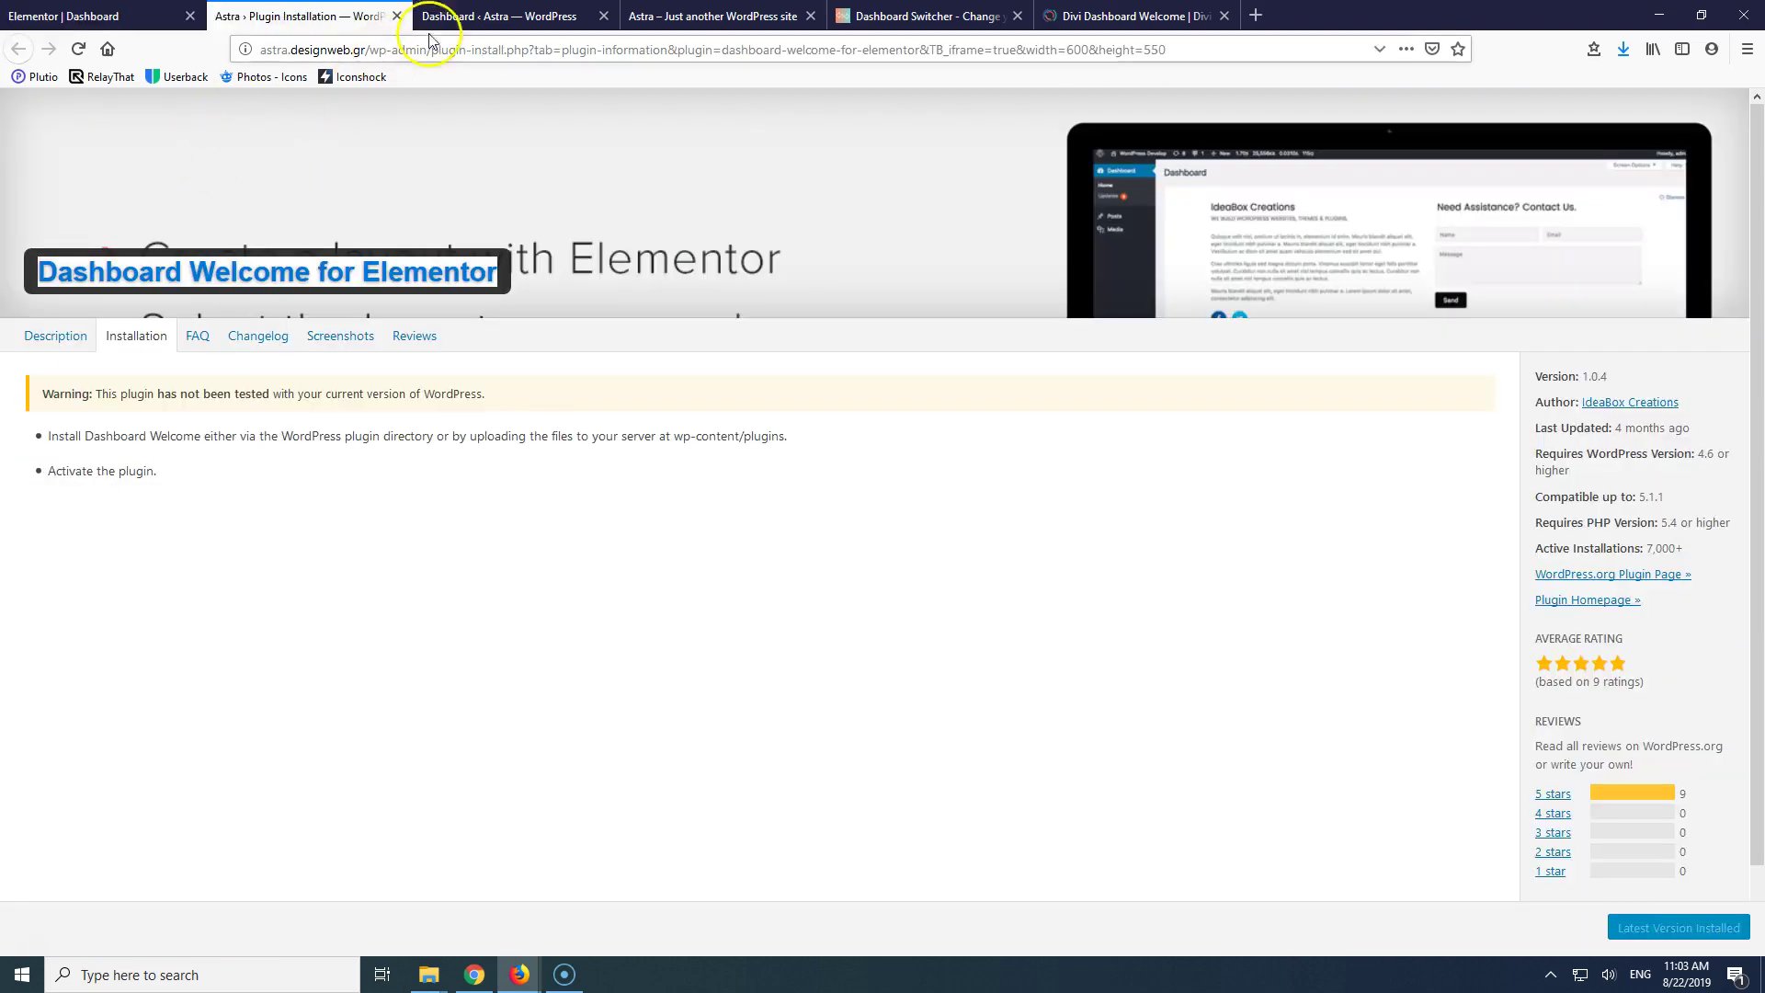
pyautogui.click(506, 18)
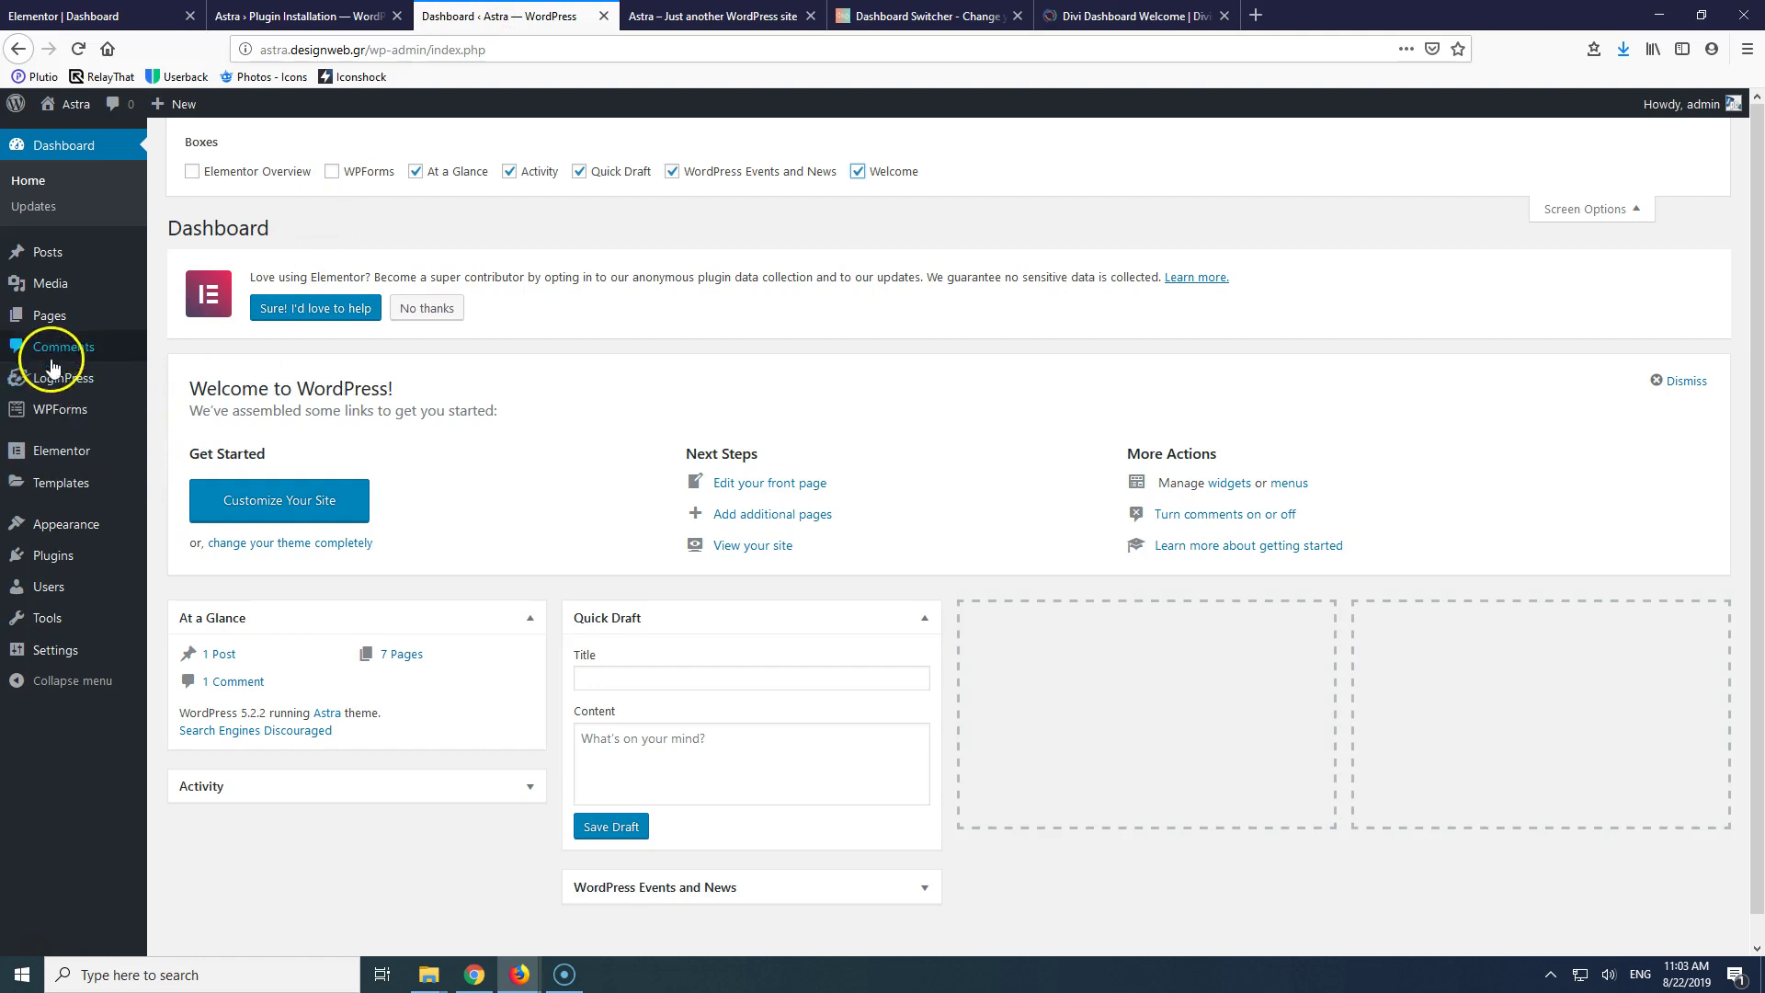
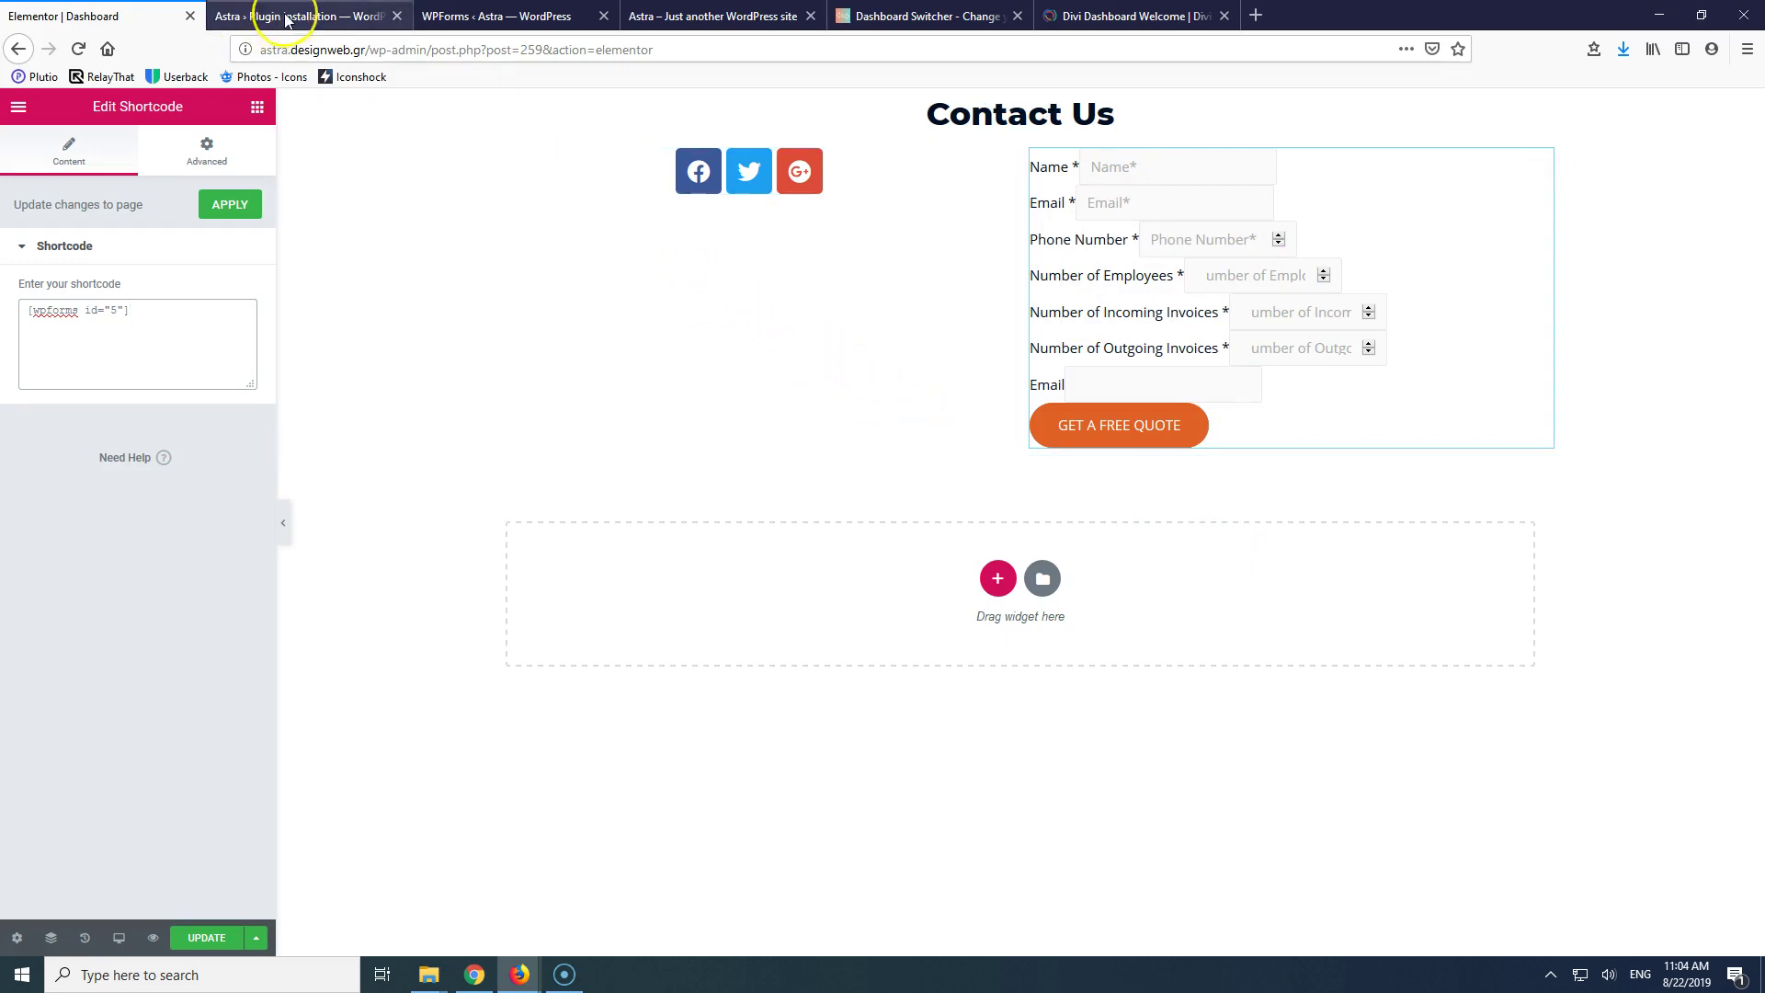
# - Add a new two-column section below the contact form and place a Video widget in its first column
pyautogui.click(258, 112)
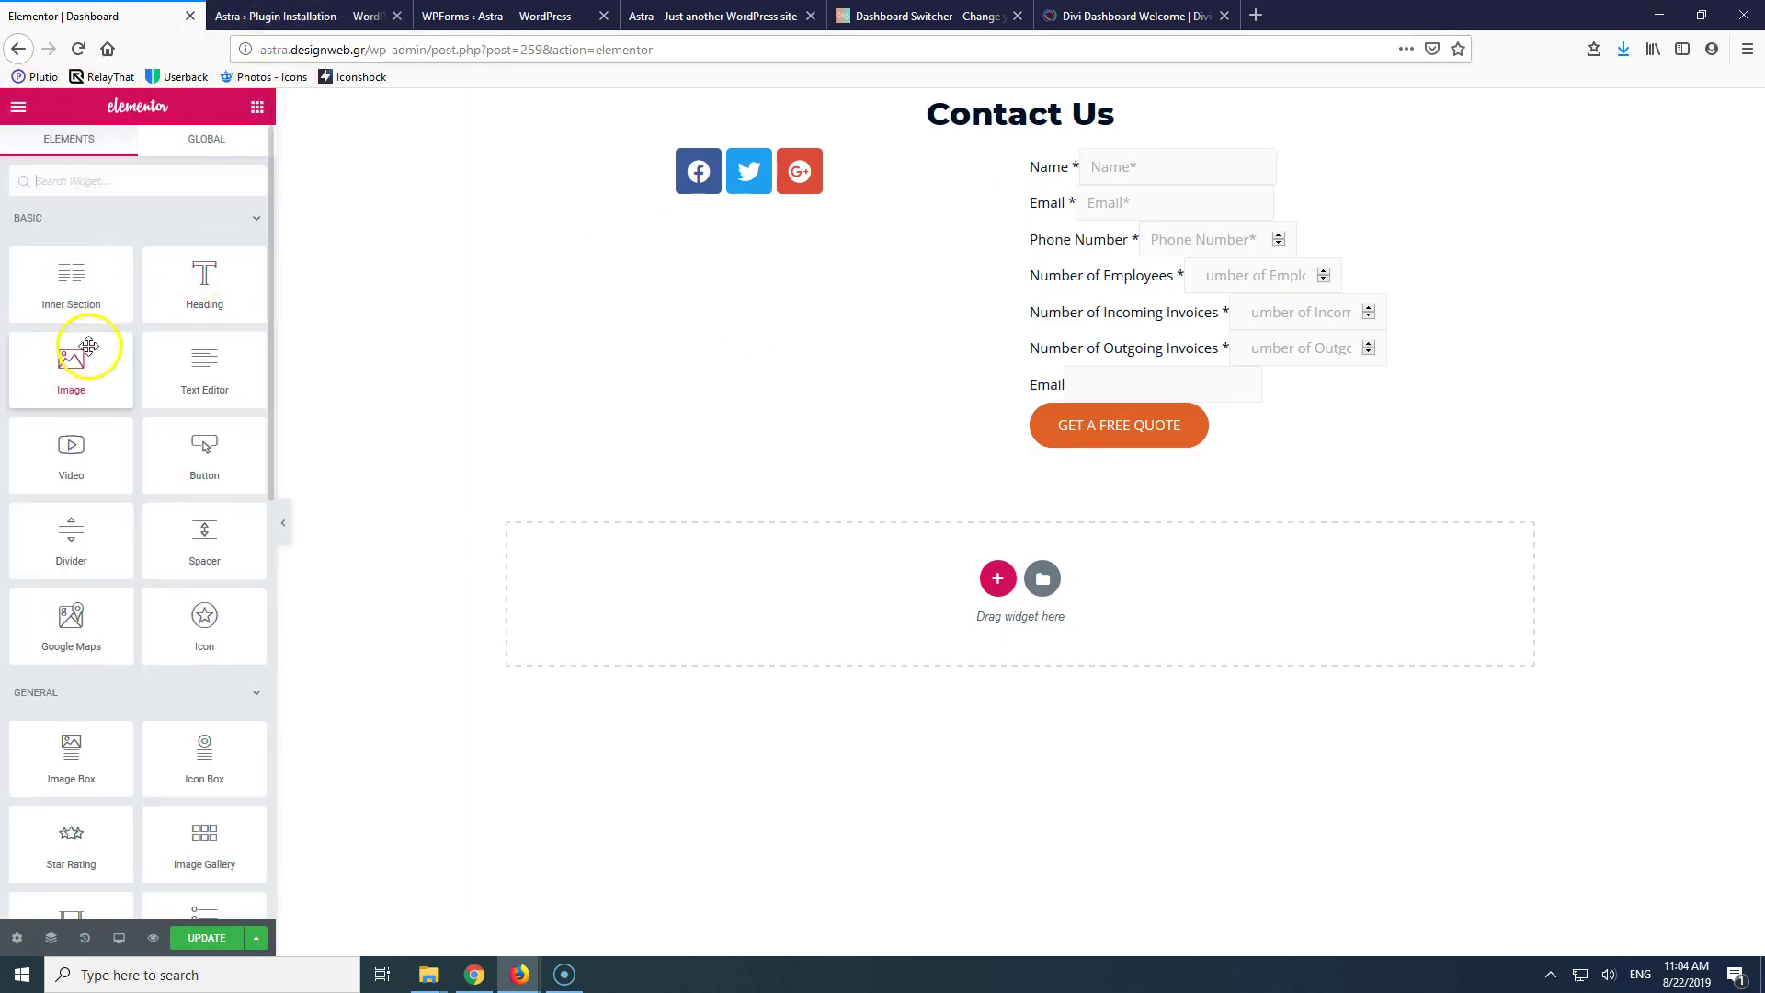
pyautogui.click(998, 578)
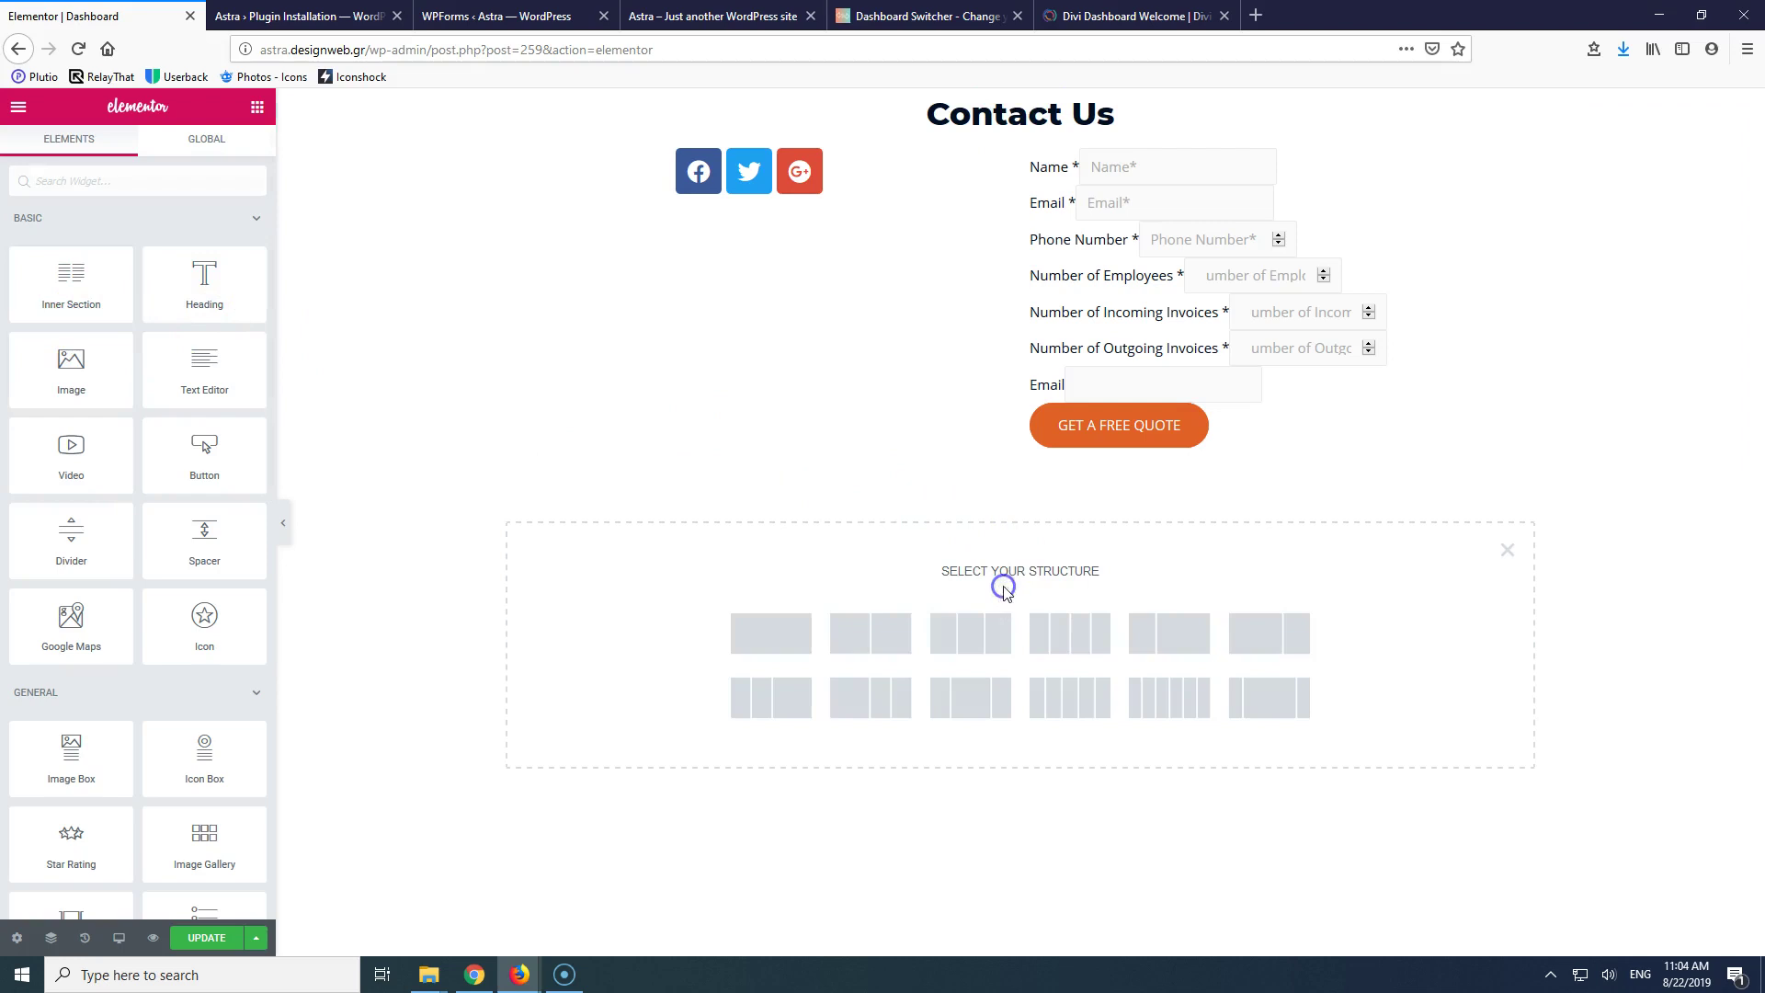
pyautogui.click(824, 629)
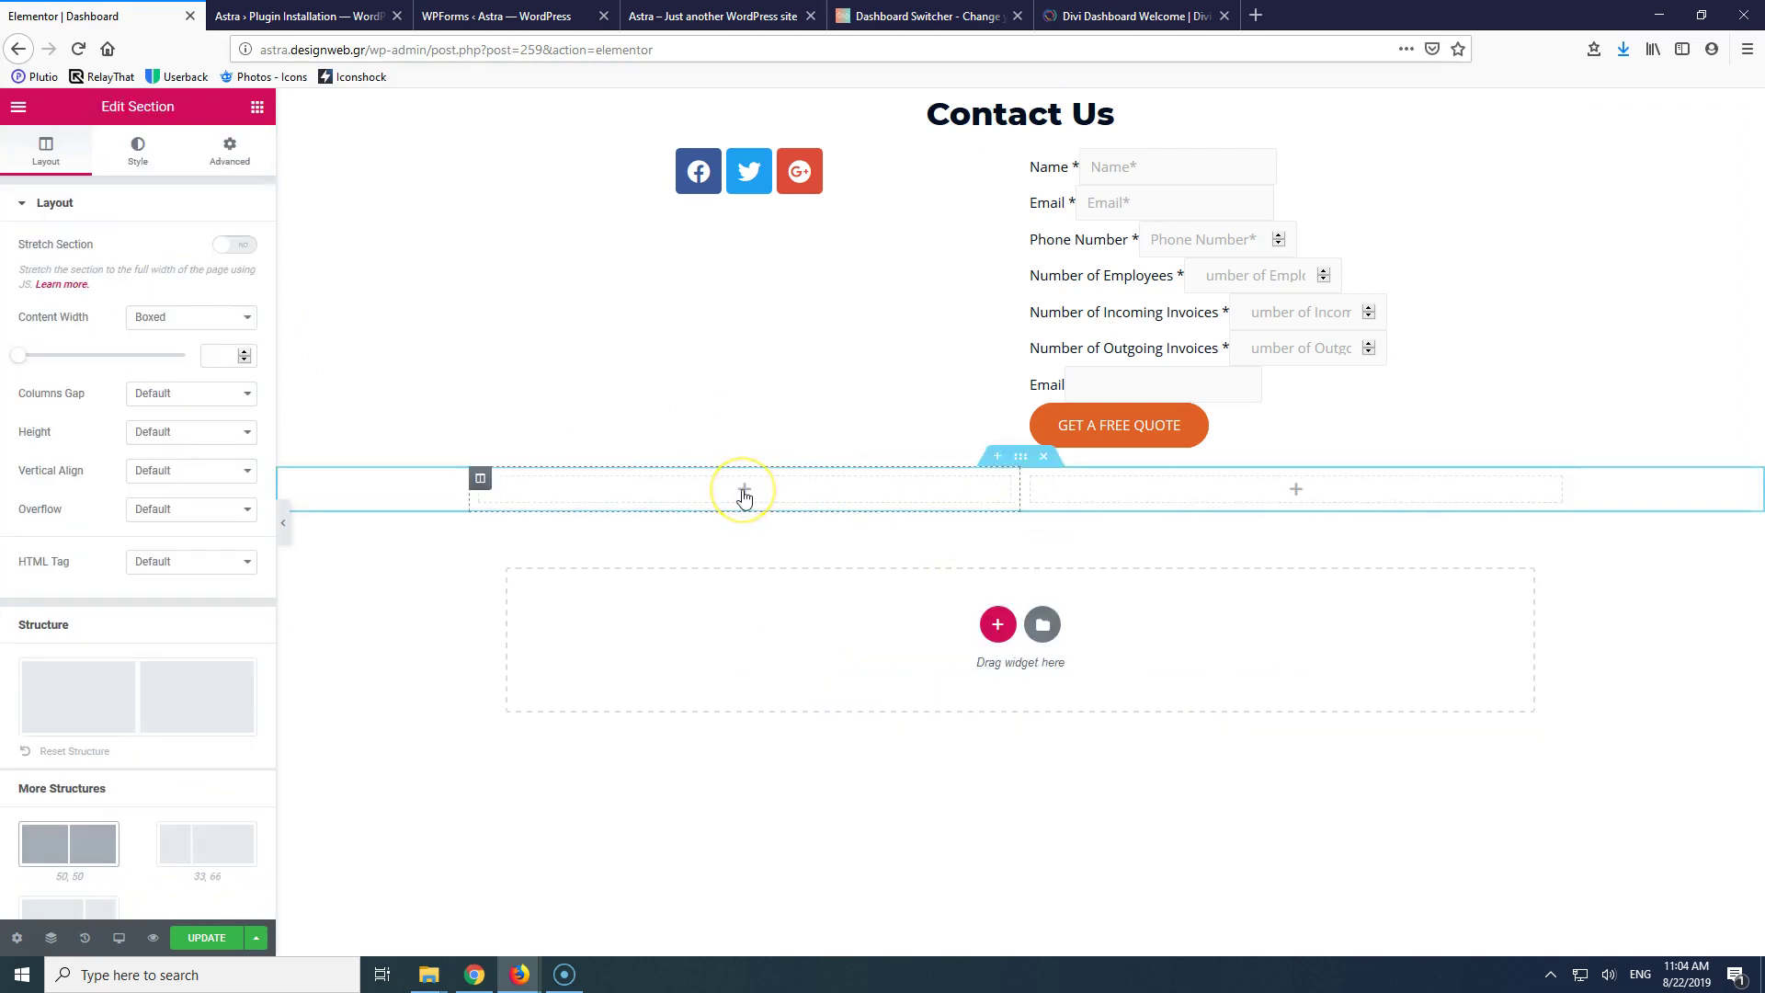
pyautogui.click(257, 106)
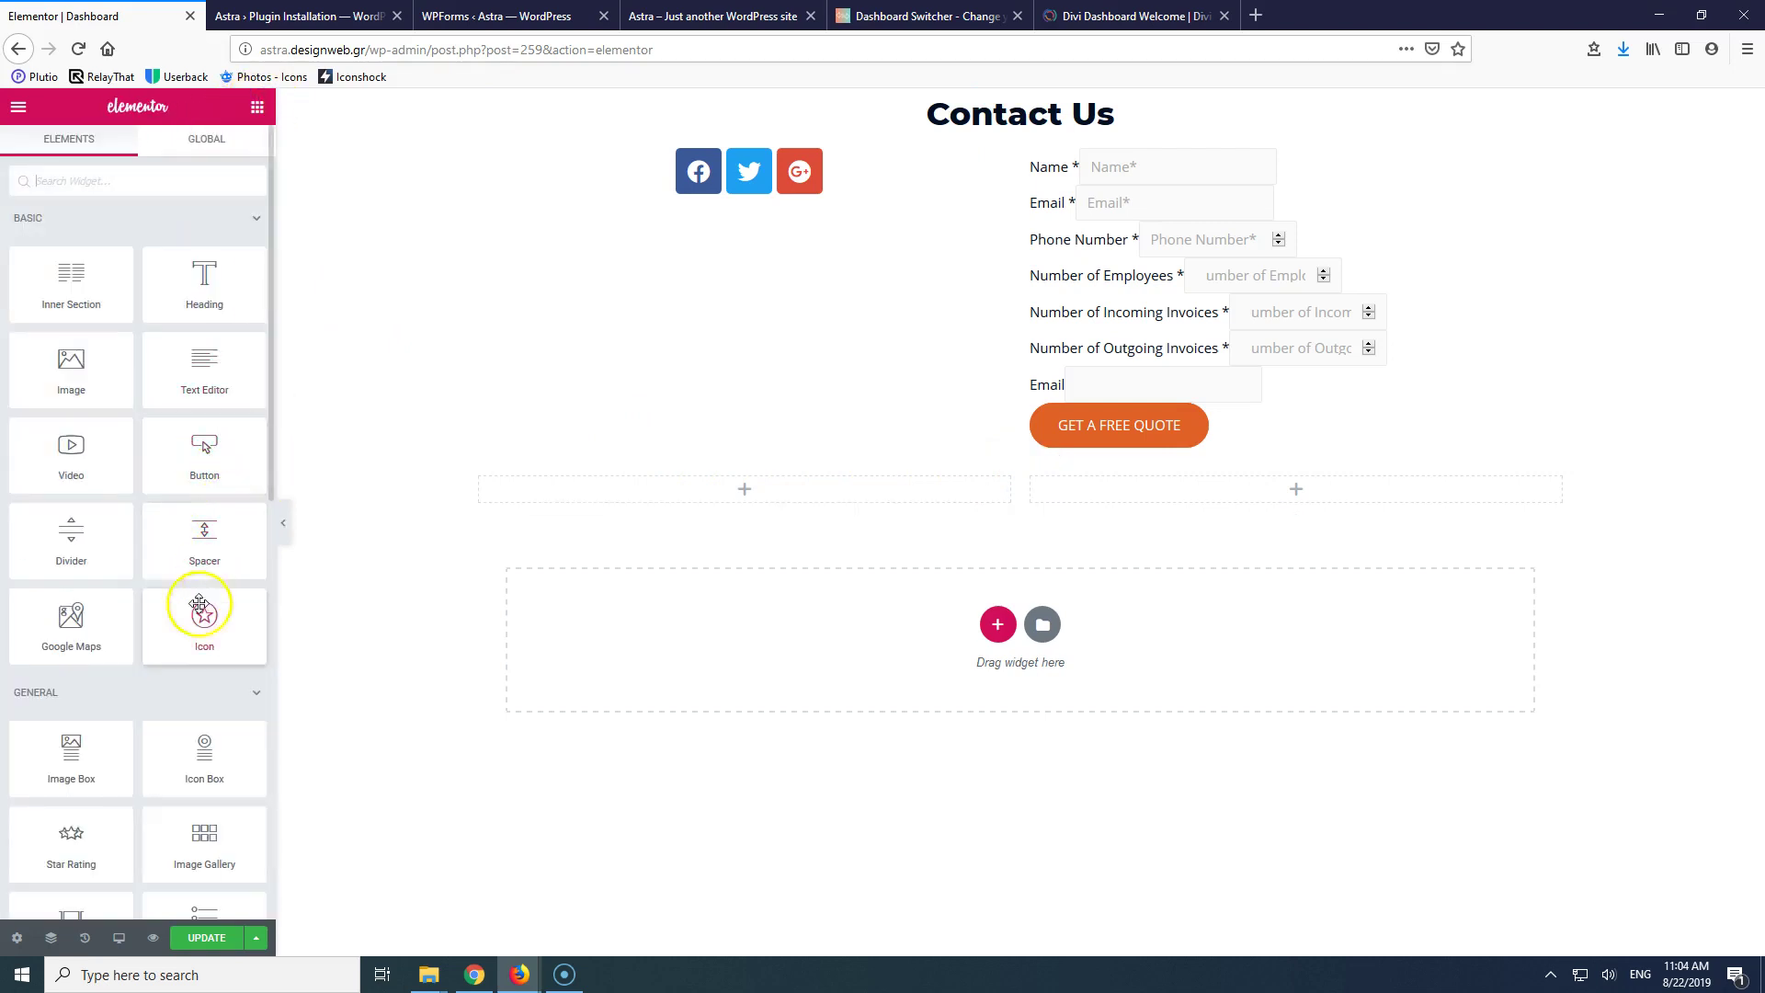
pyautogui.moveTo(81, 453); pyautogui.dragTo(778, 495)
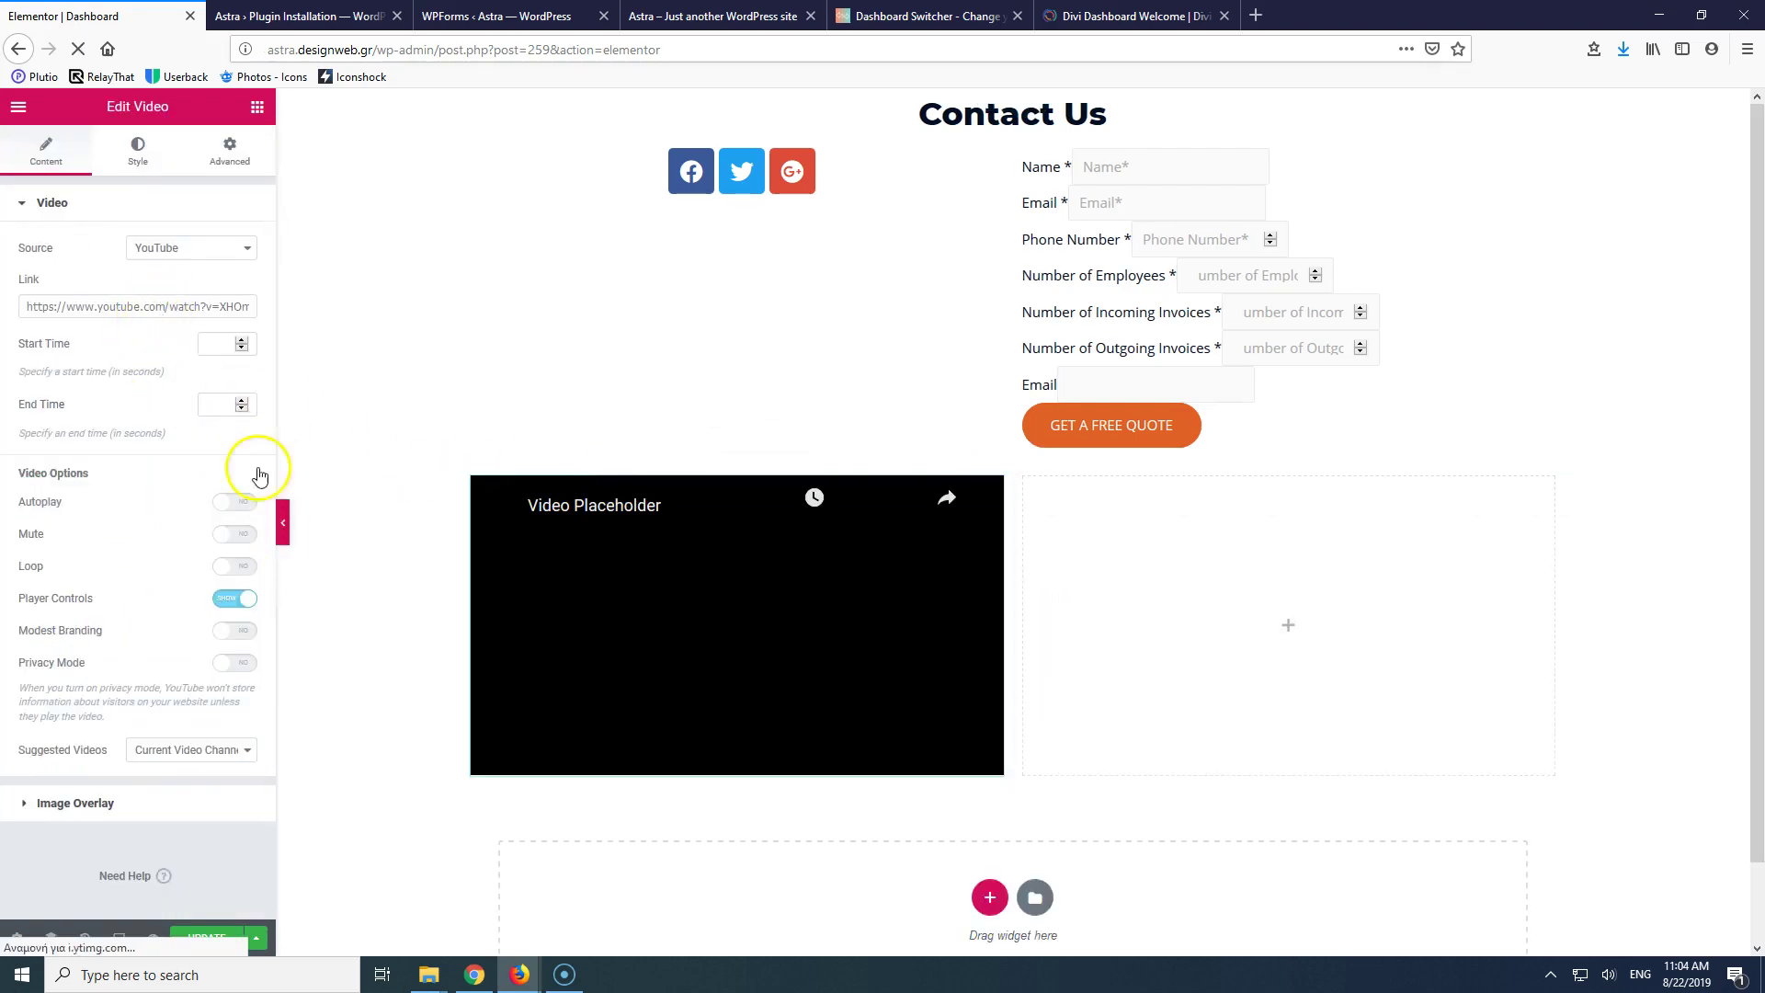
# - Place a Toggle widget in the empty column beside the video
pyautogui.click(1237, 662)
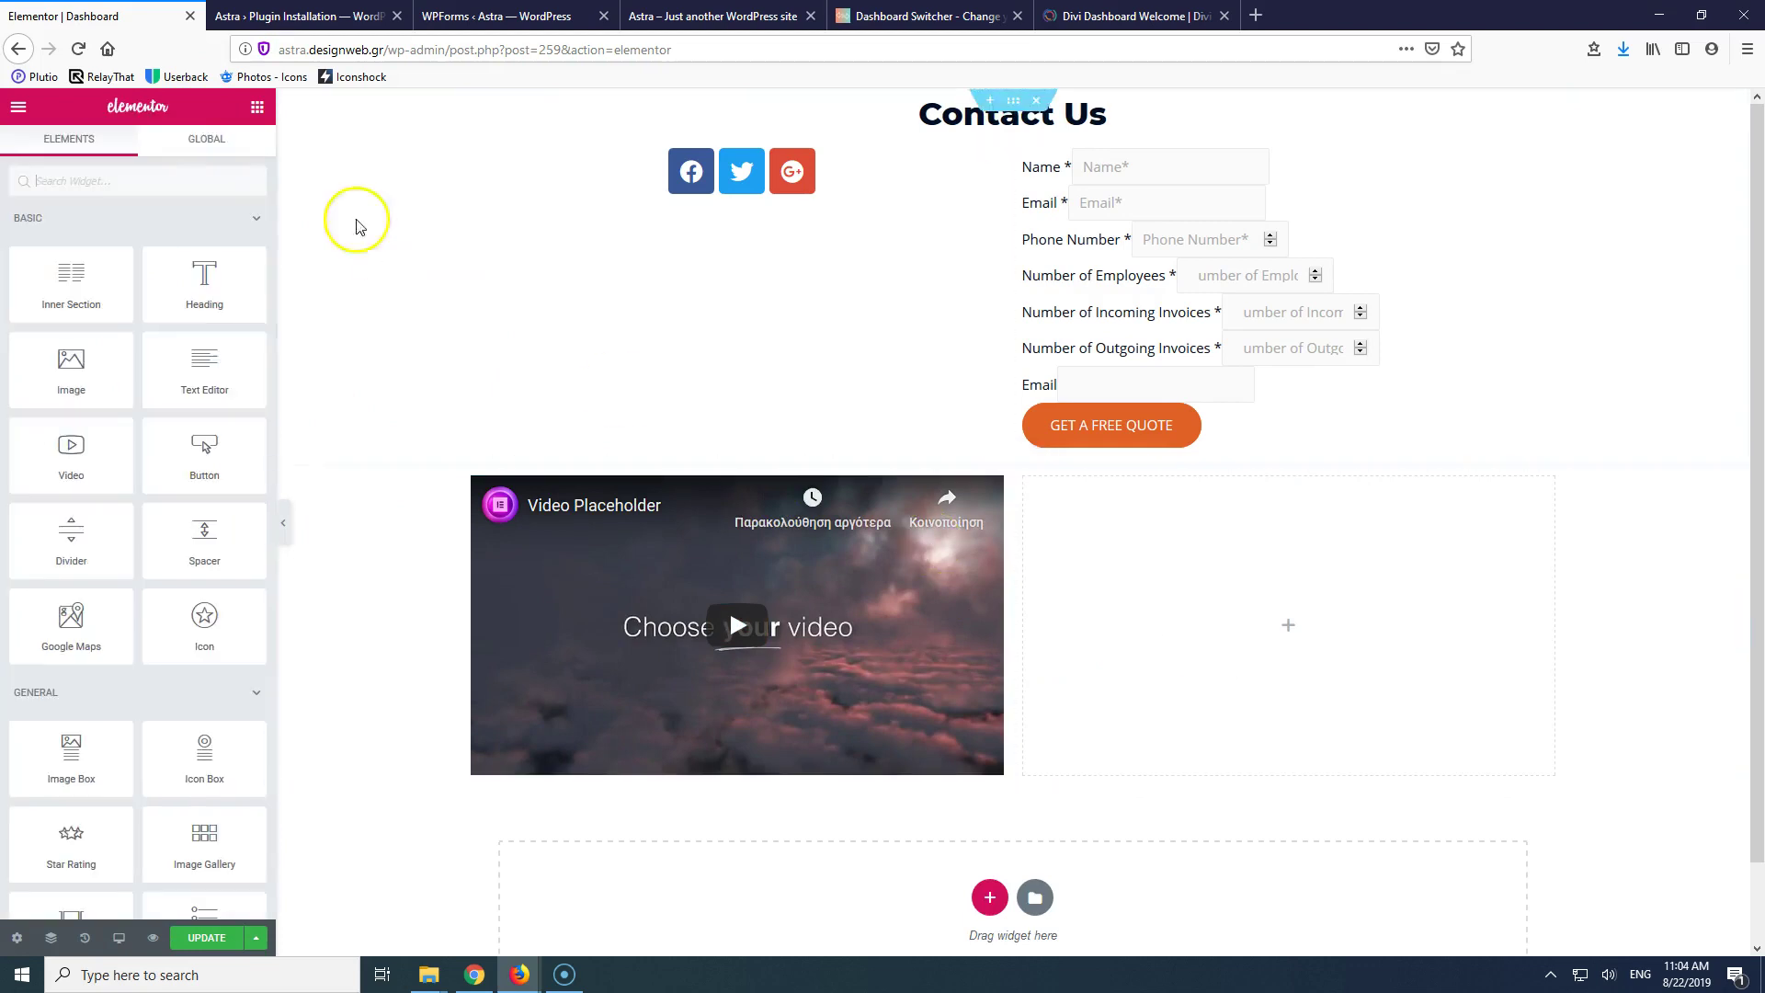
pyautogui.scroll(-5, 188, 446)
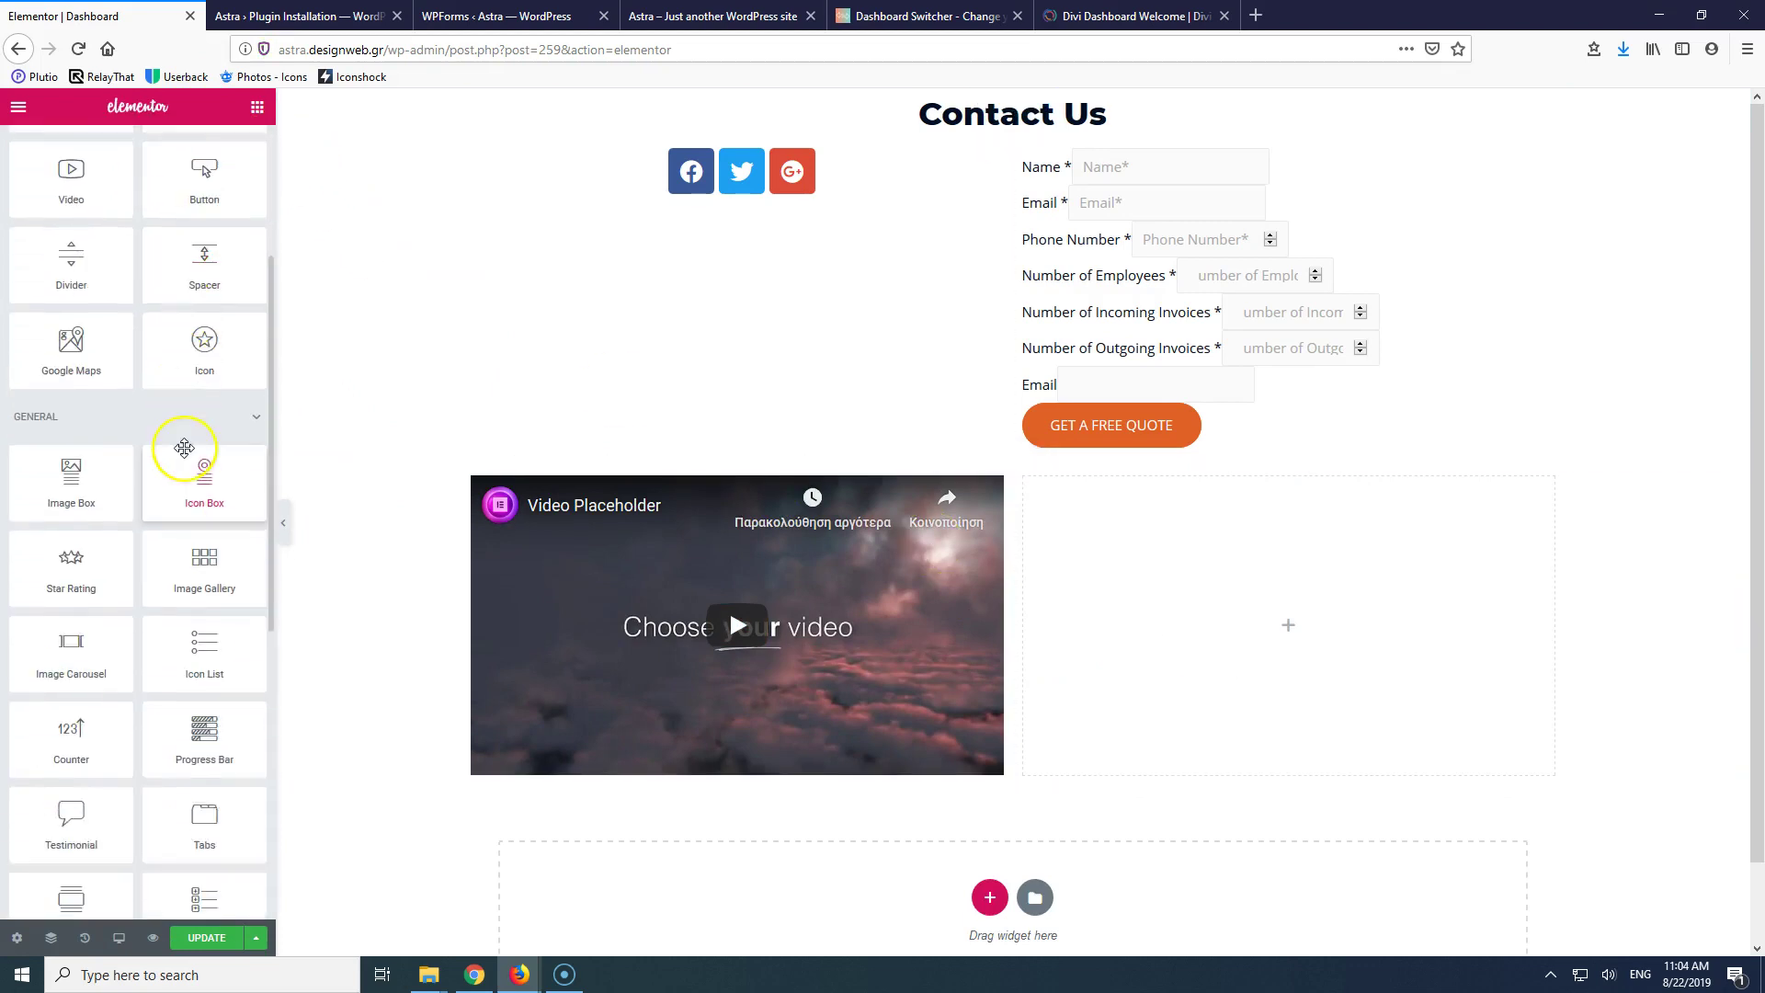
pyautogui.scroll(-2, 184, 448)
pyautogui.moveTo(204, 658); pyautogui.dragTo(1069, 569)
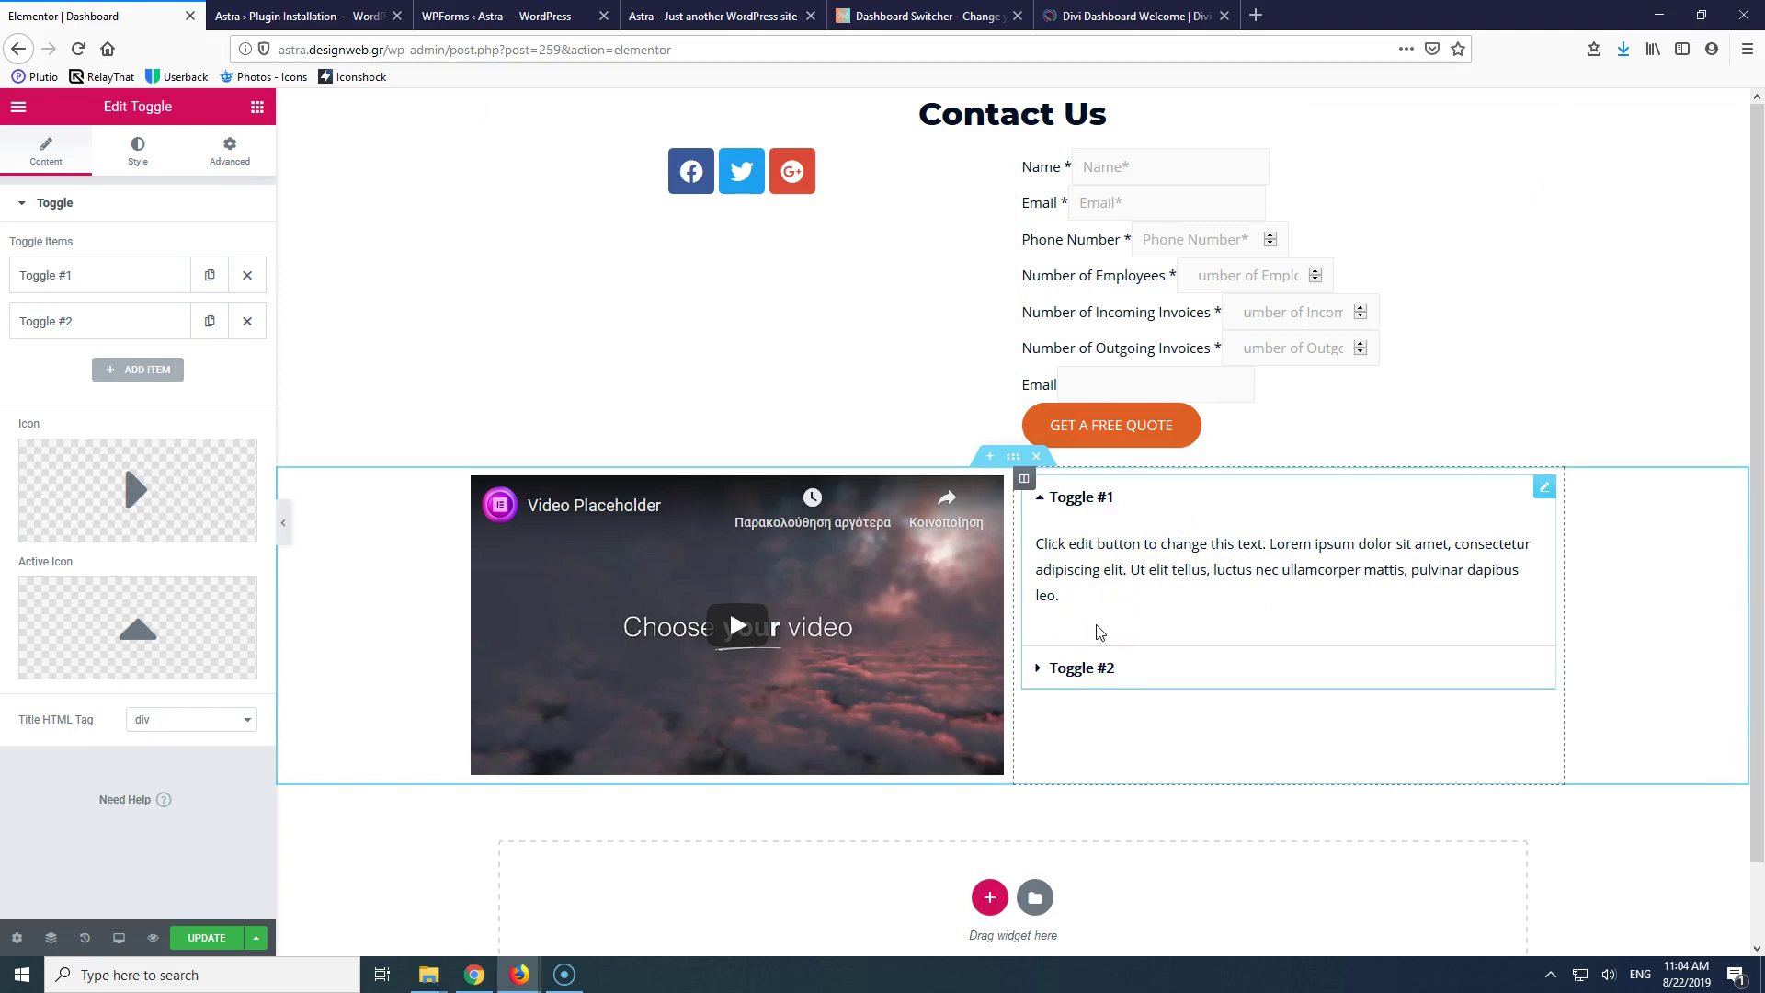
pyautogui.click(960, 361)
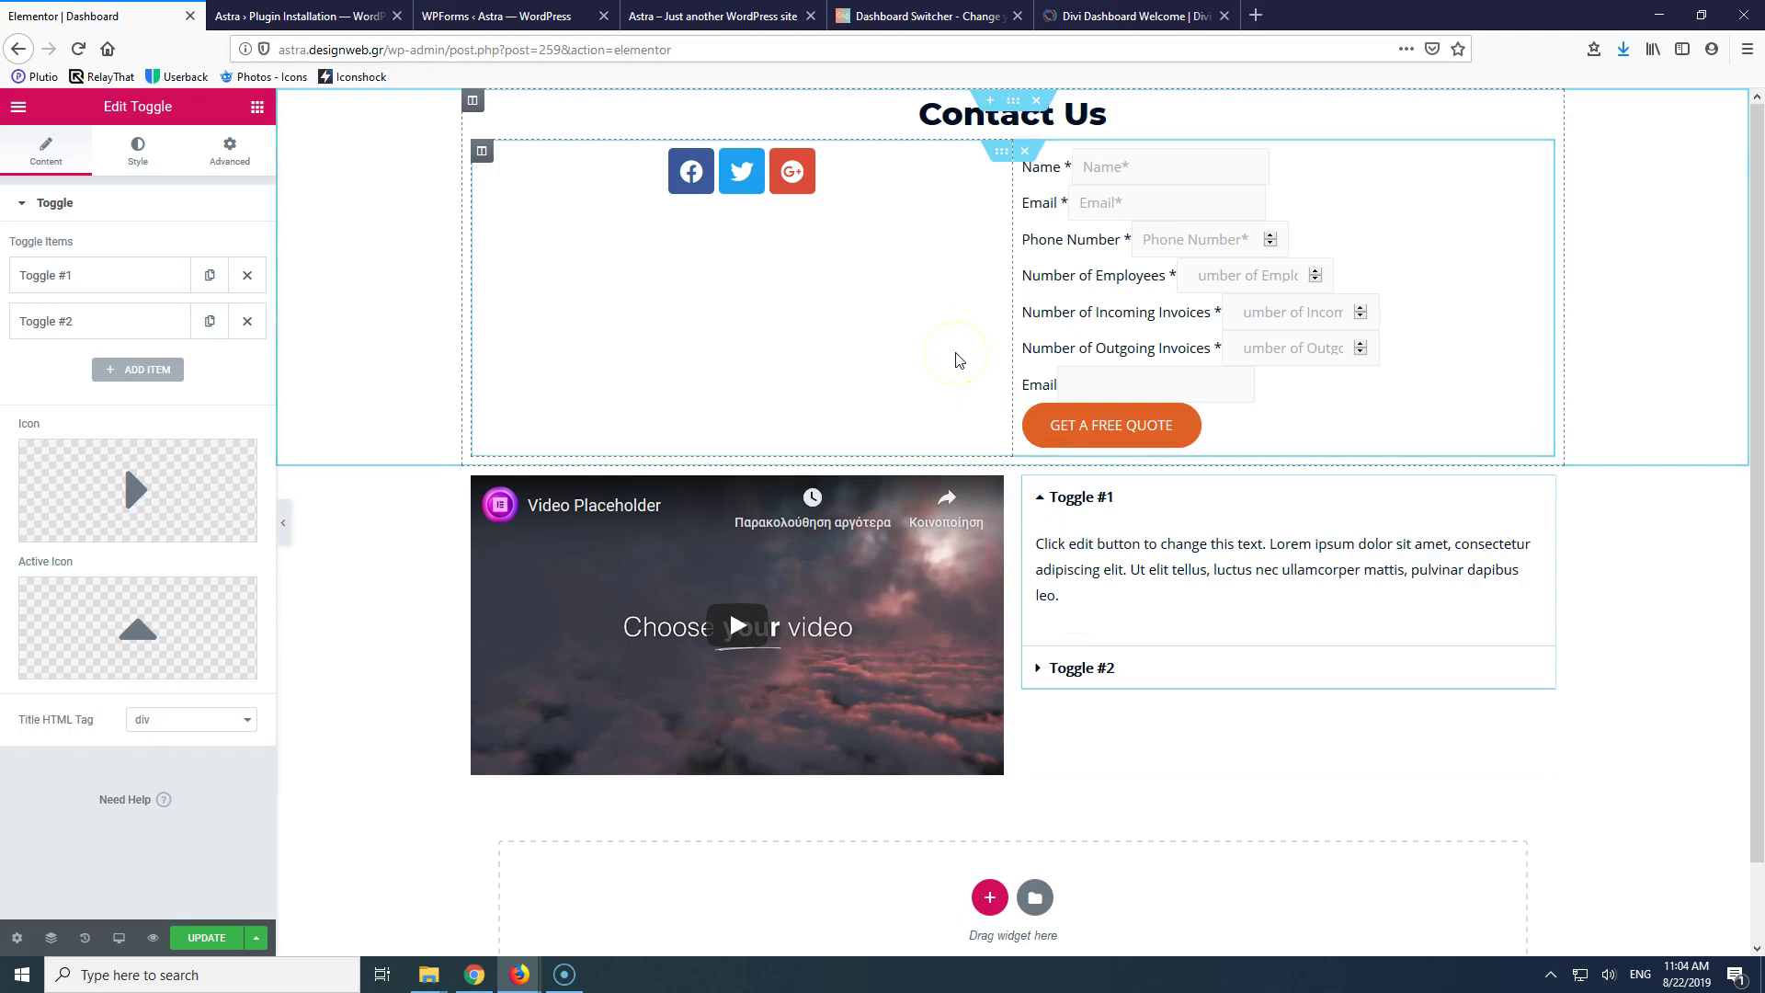
# - Insert a Spacer widget between the "Contact Us" heading and the Inner Section
pyautogui.scroll(-2, 967, 359)
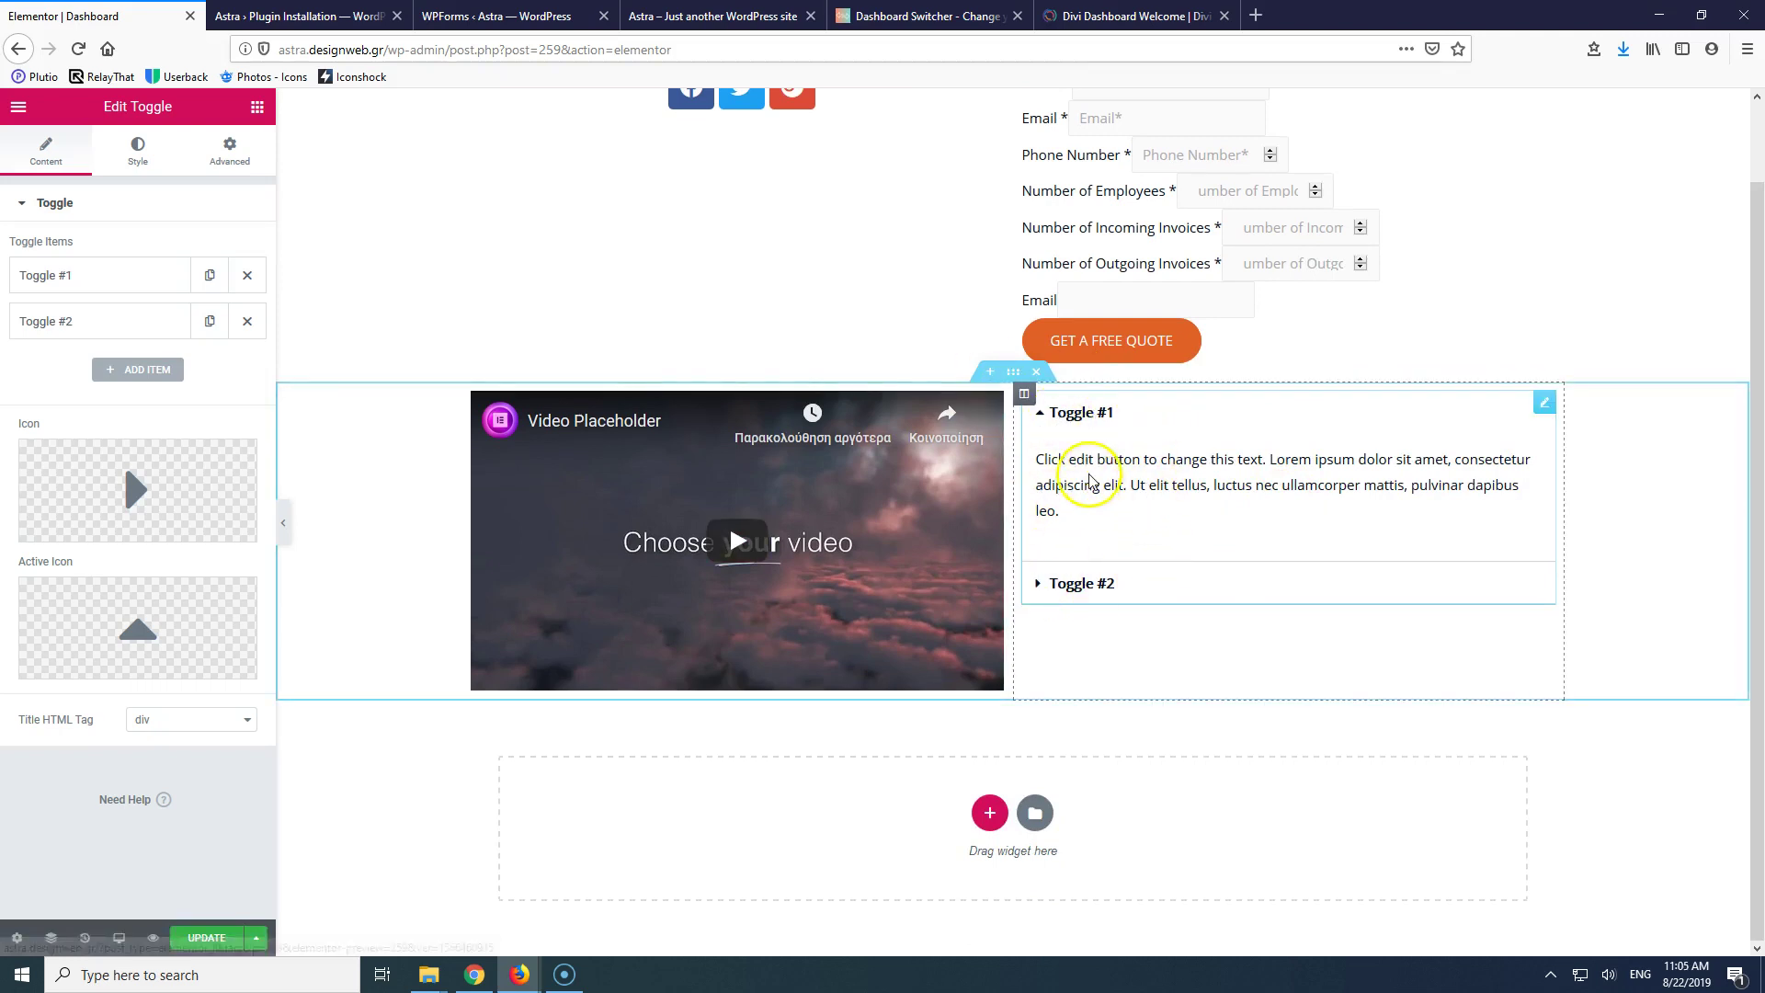
pyautogui.scroll(2, 1064, 461)
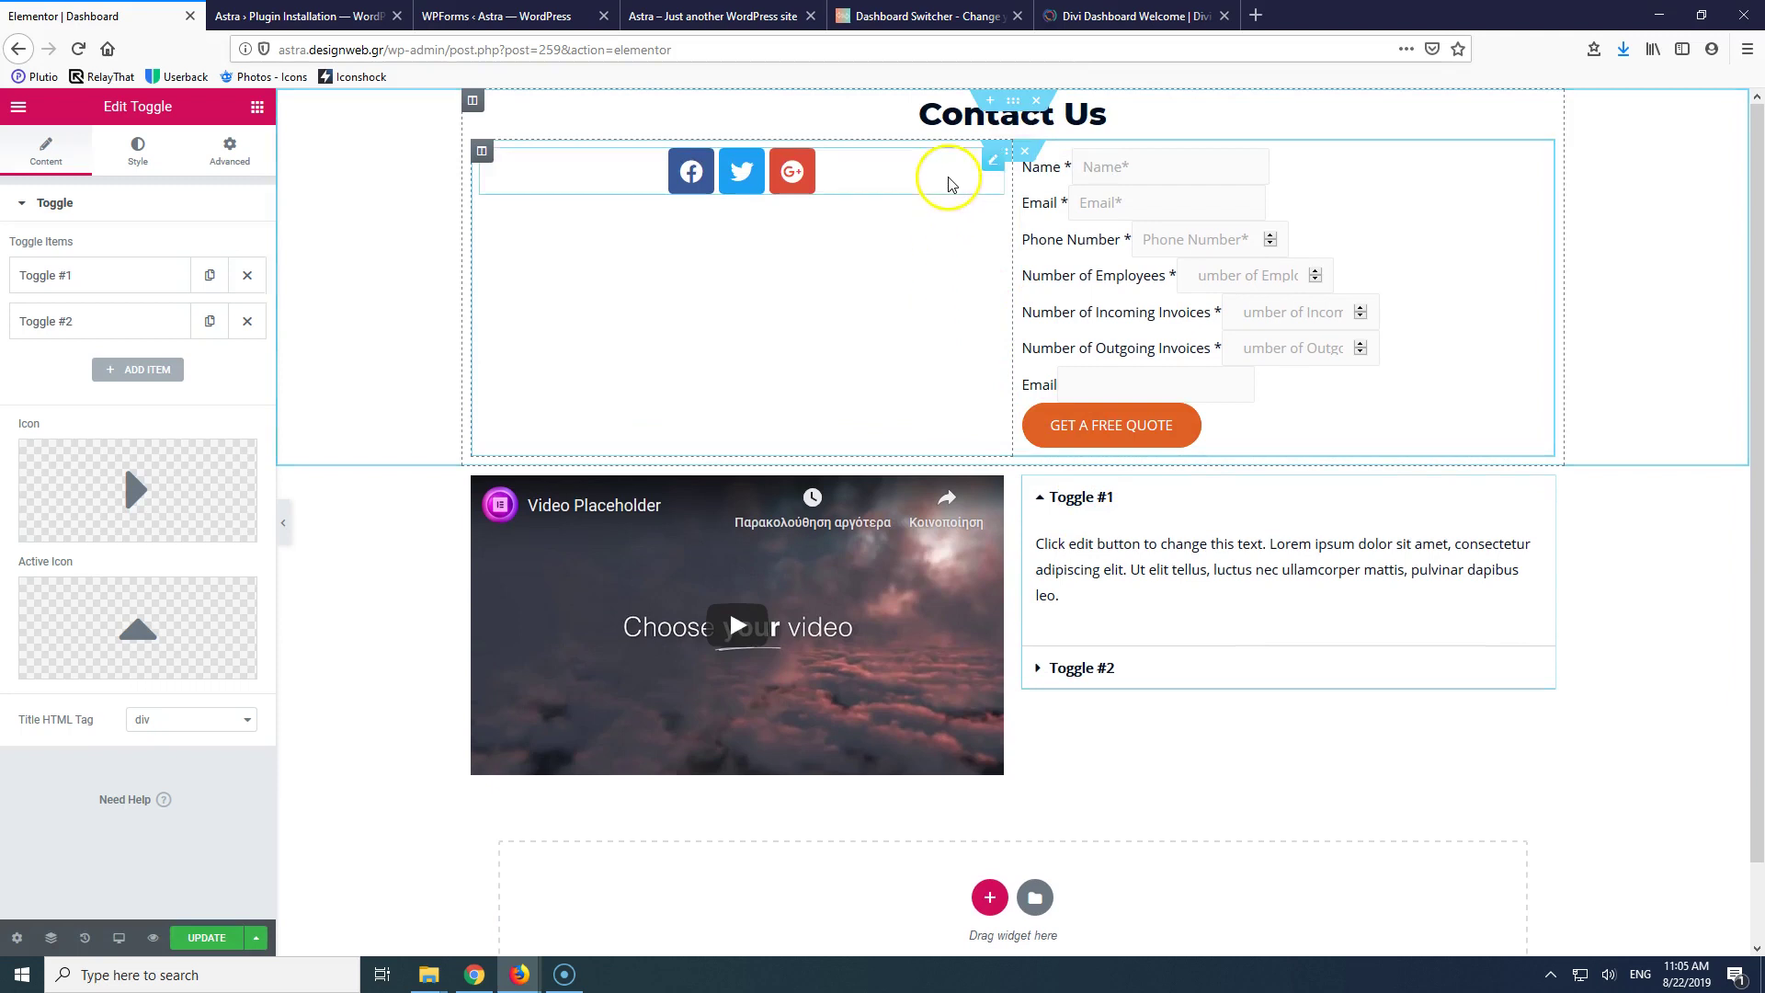
pyautogui.click(260, 107)
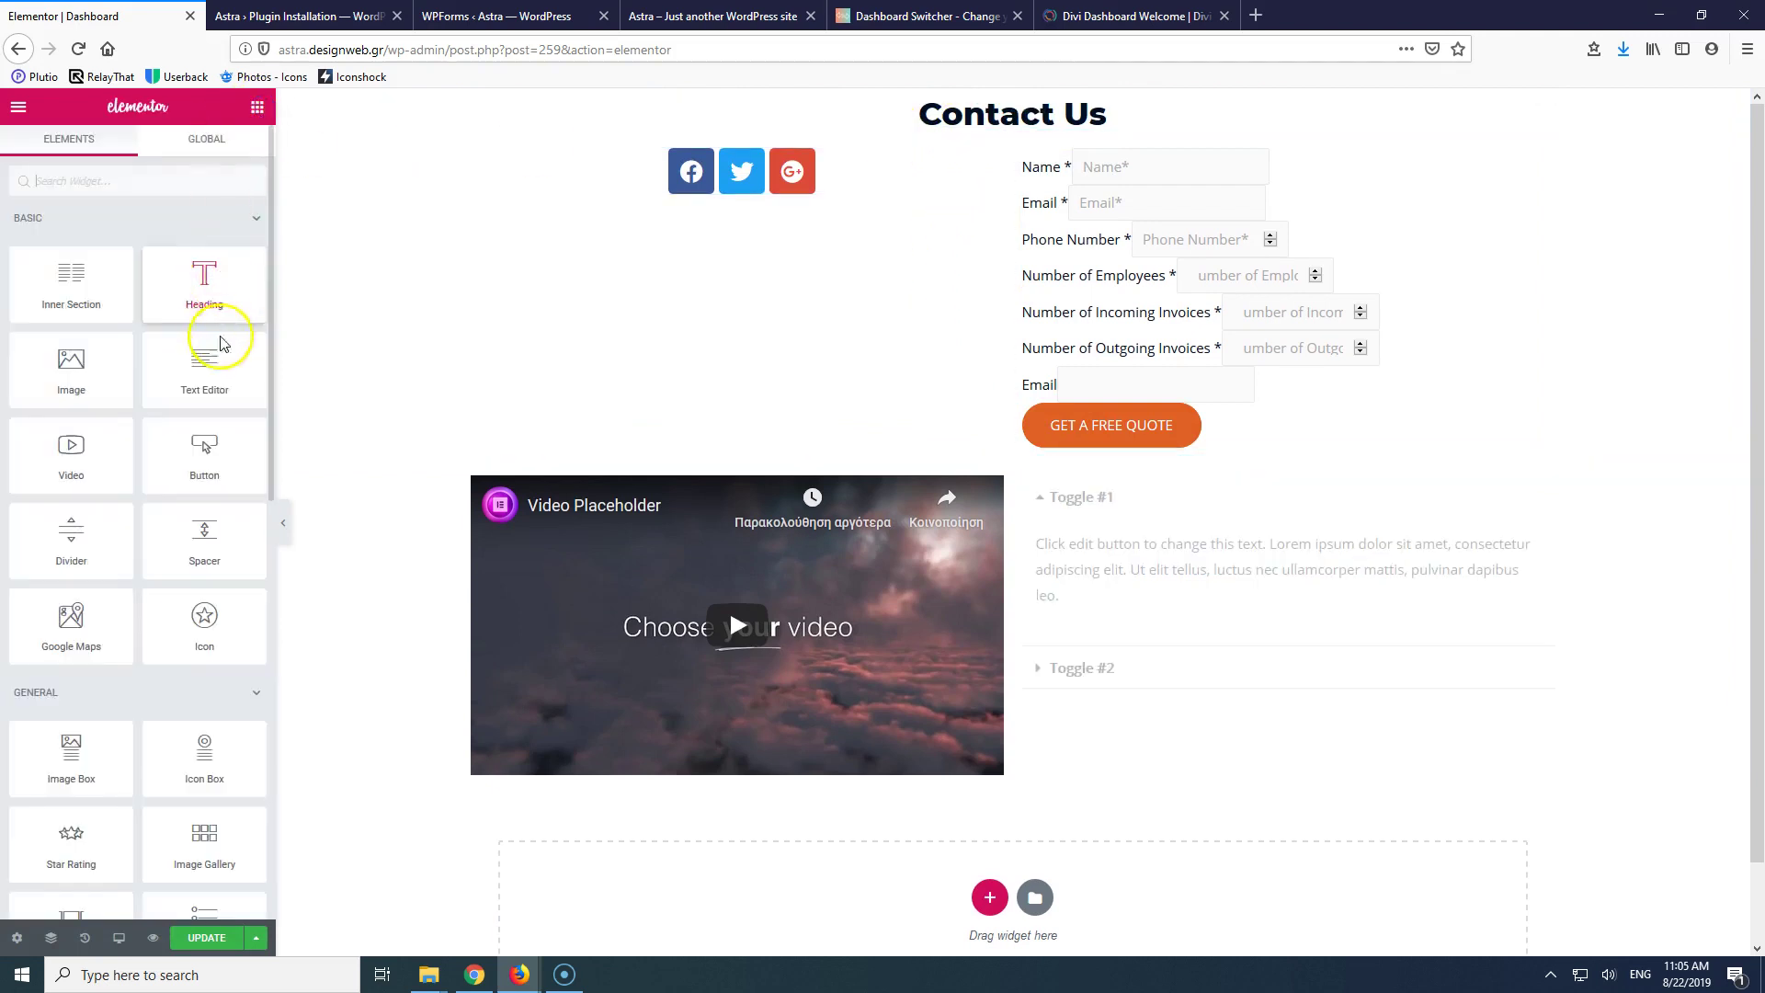
pyautogui.moveTo(214, 526); pyautogui.dragTo(961, 130)
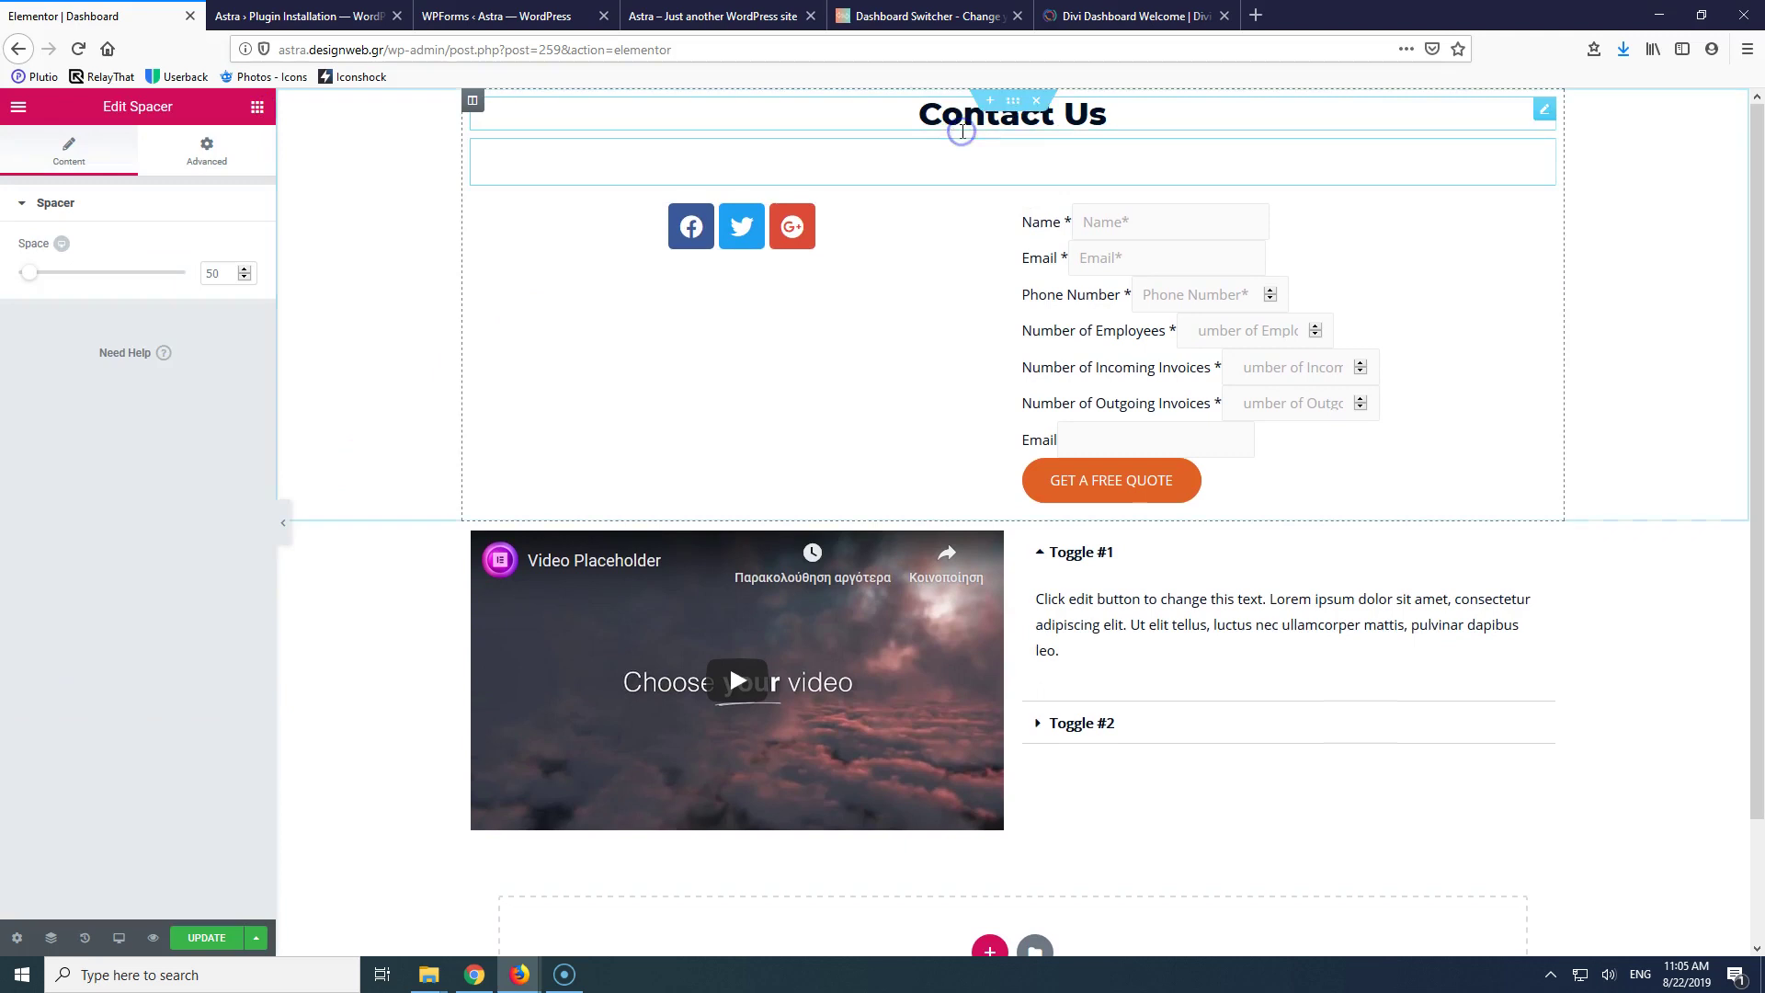
# - Set the "Contact Us" section's padding to 30 px on all sides
pyautogui.click(1012, 99)
pyautogui.click(236, 155)
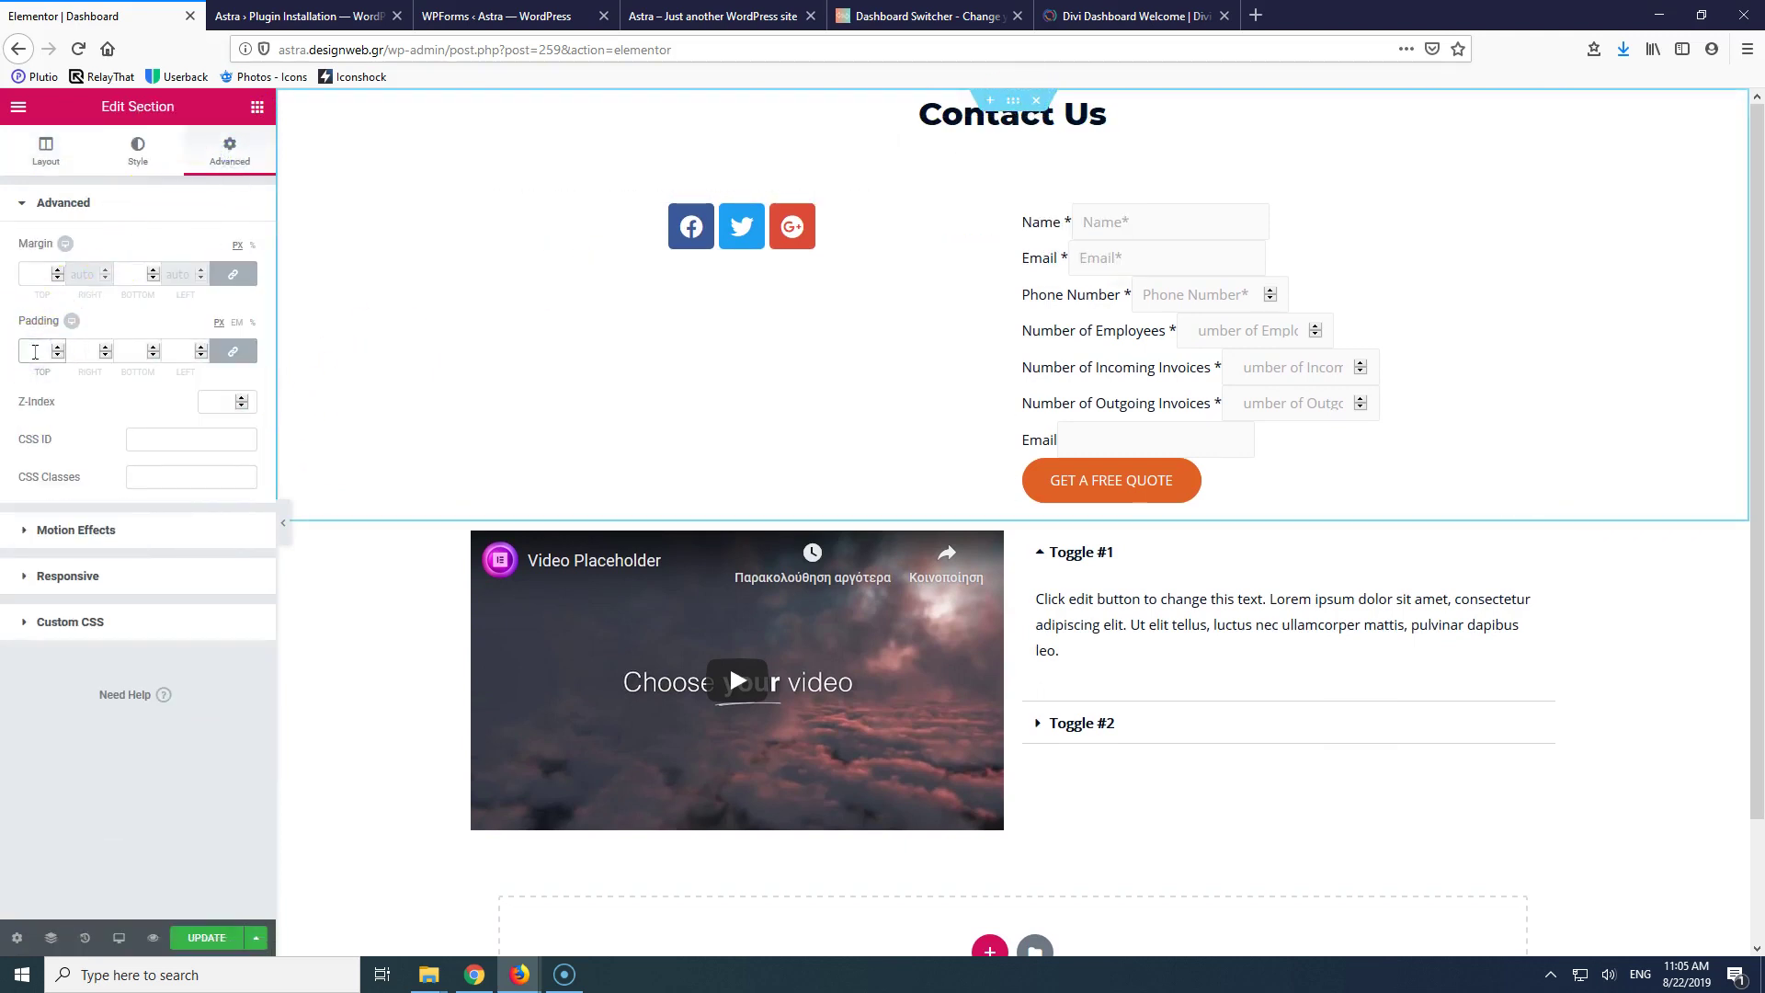
pyautogui.write('100')
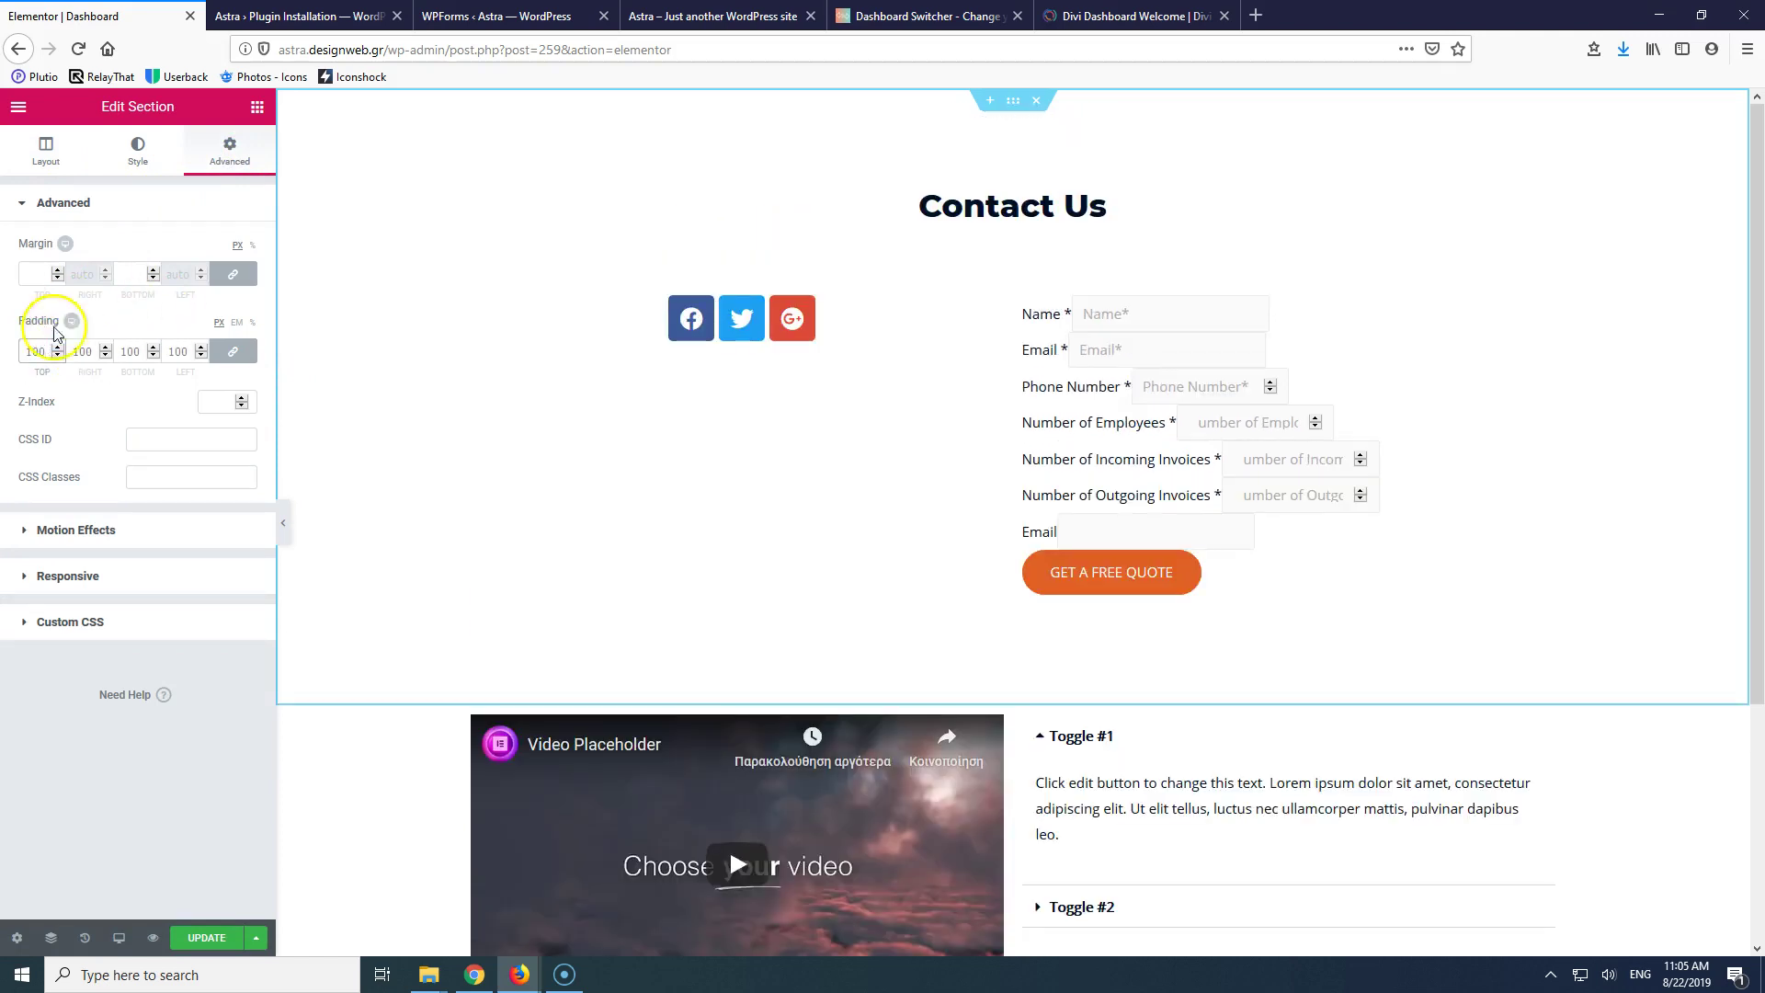
pyautogui.write('50')
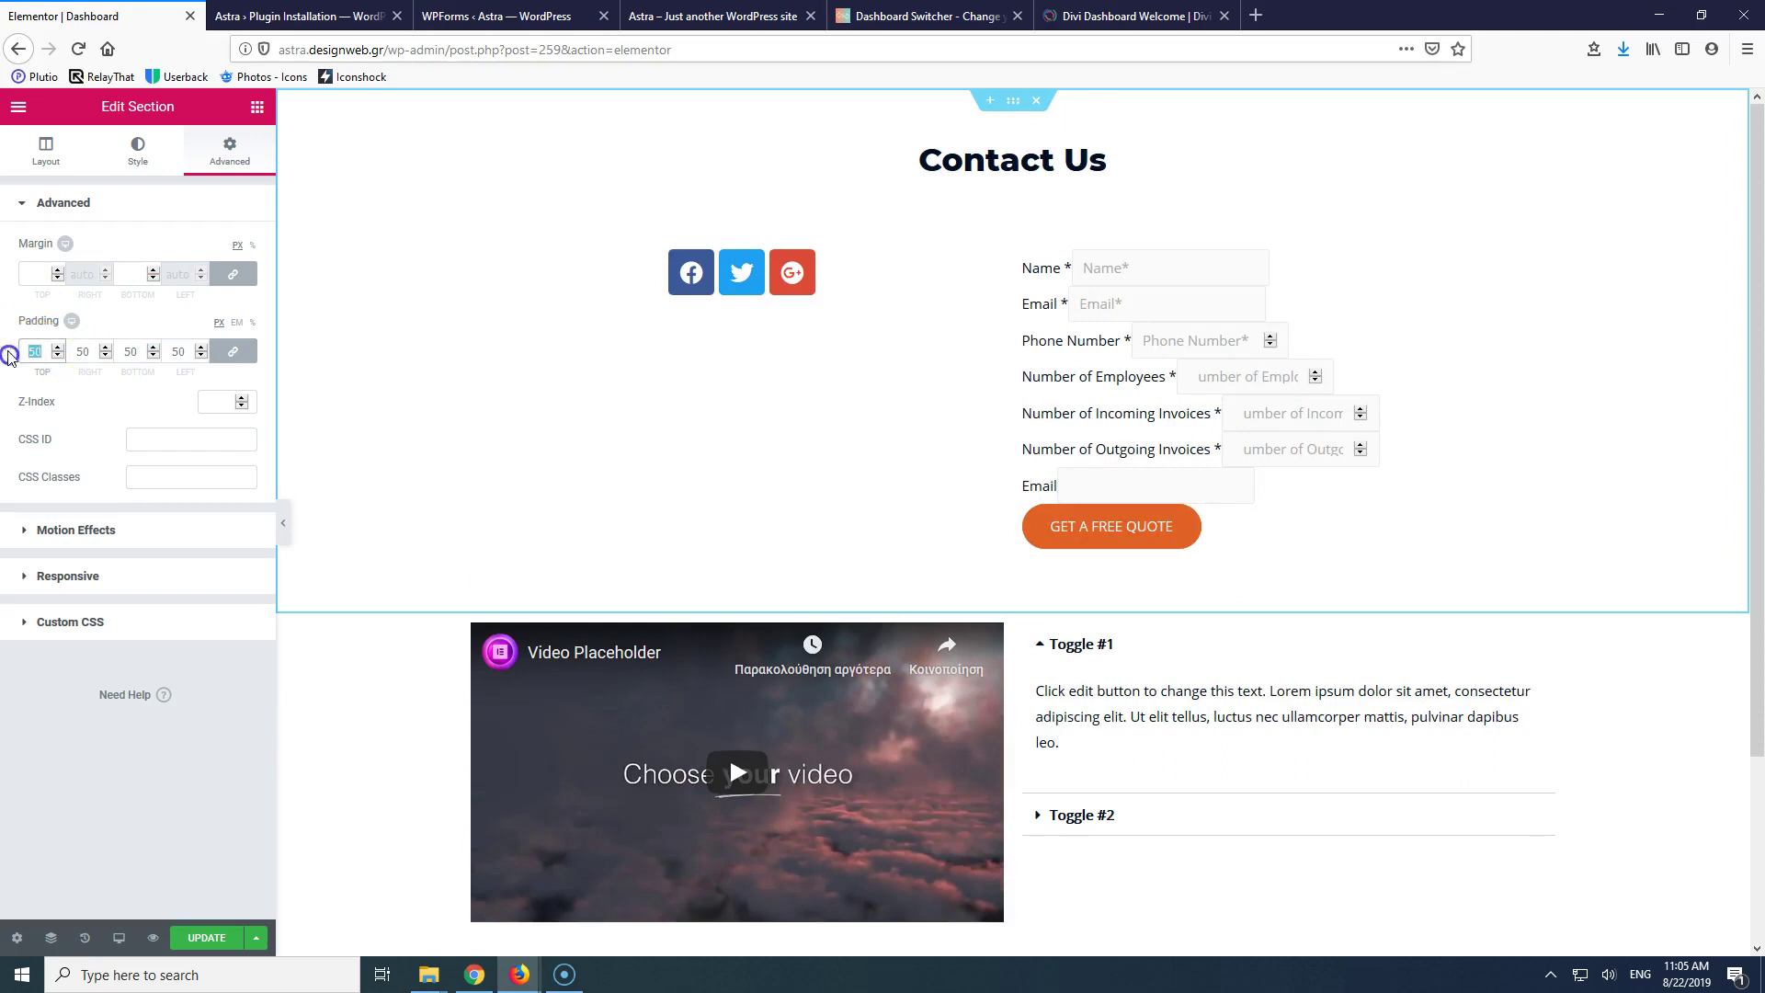
pyautogui.write('30')
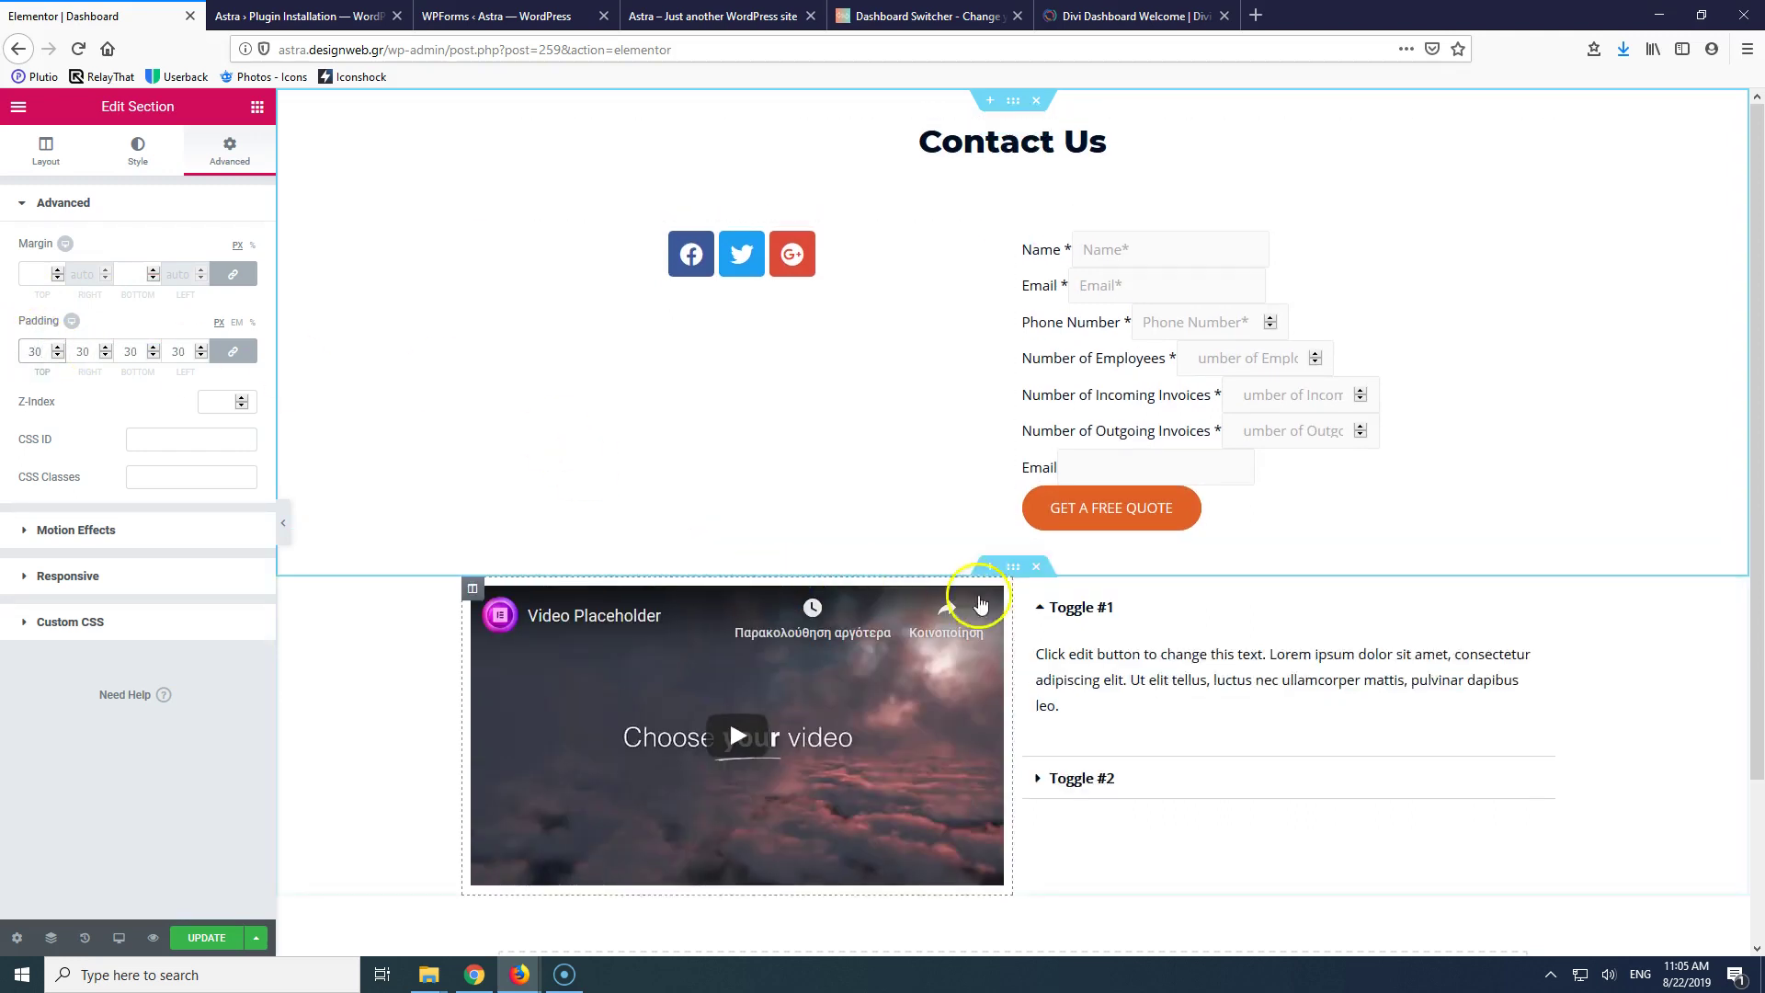
# - Set the video and toggle section's padding to 30 px on all sides and update the template
pyautogui.click(1013, 569)
pyautogui.click(233, 166)
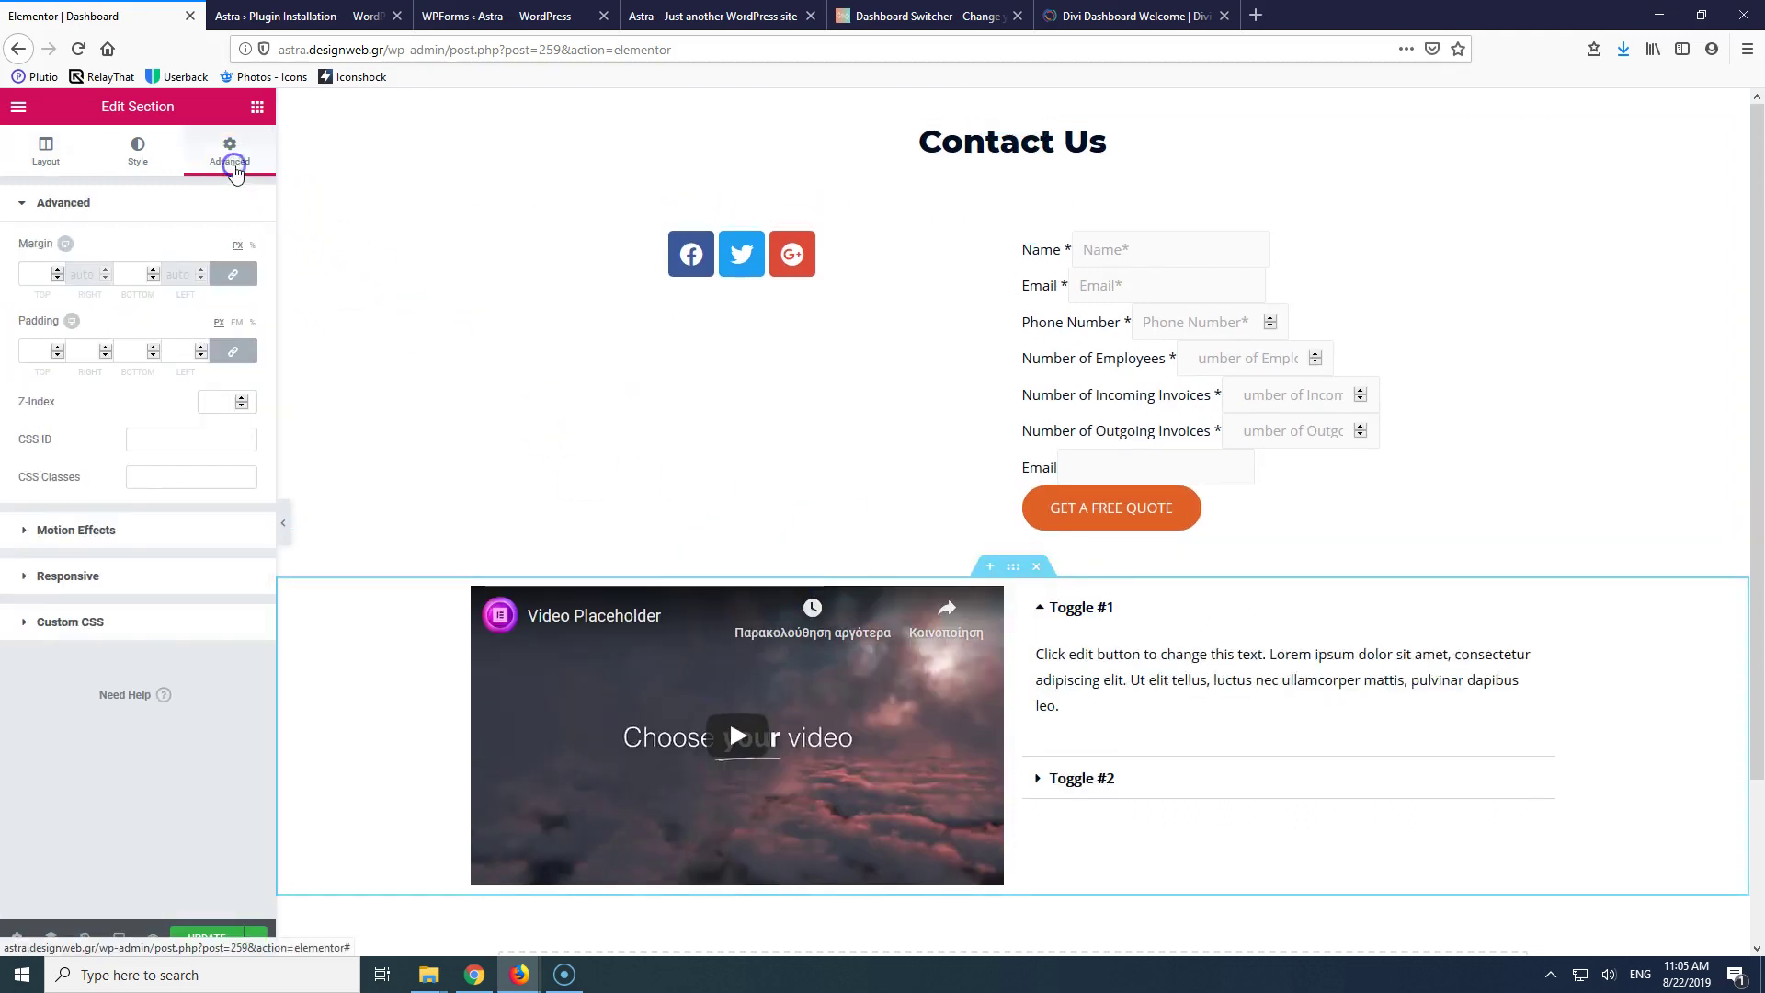
pyautogui.click(40, 352)
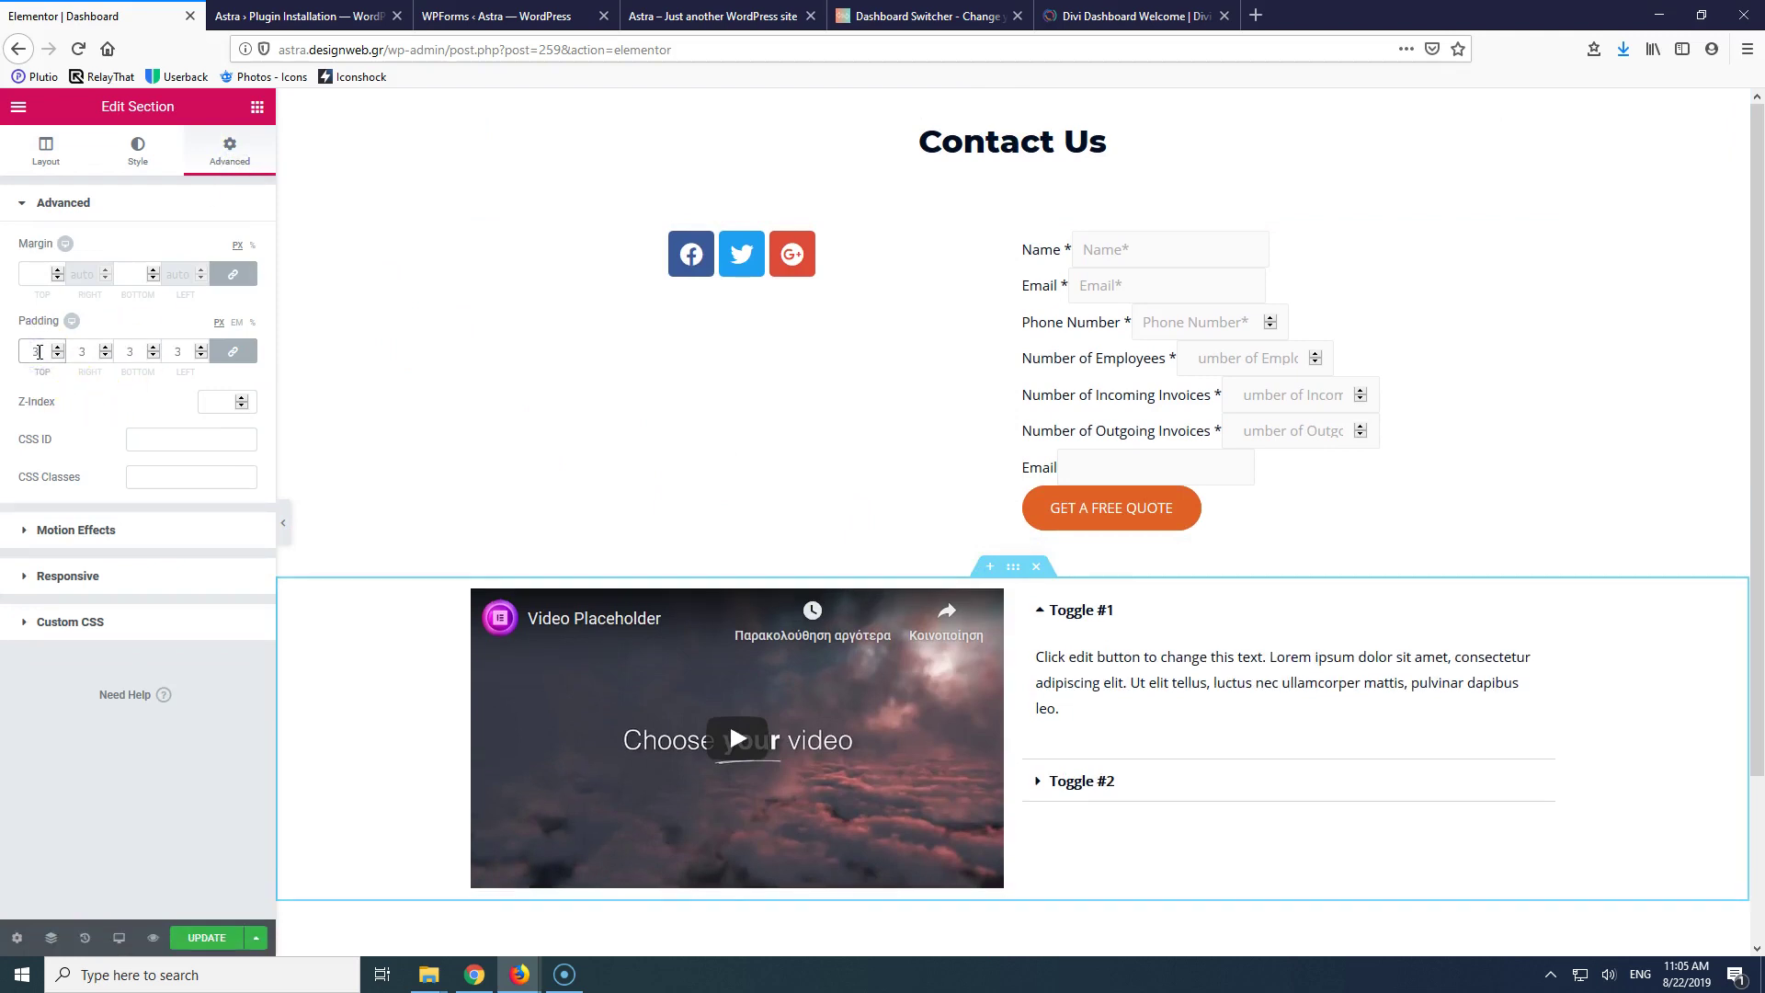
pyautogui.write('30')
pyautogui.click(210, 938)
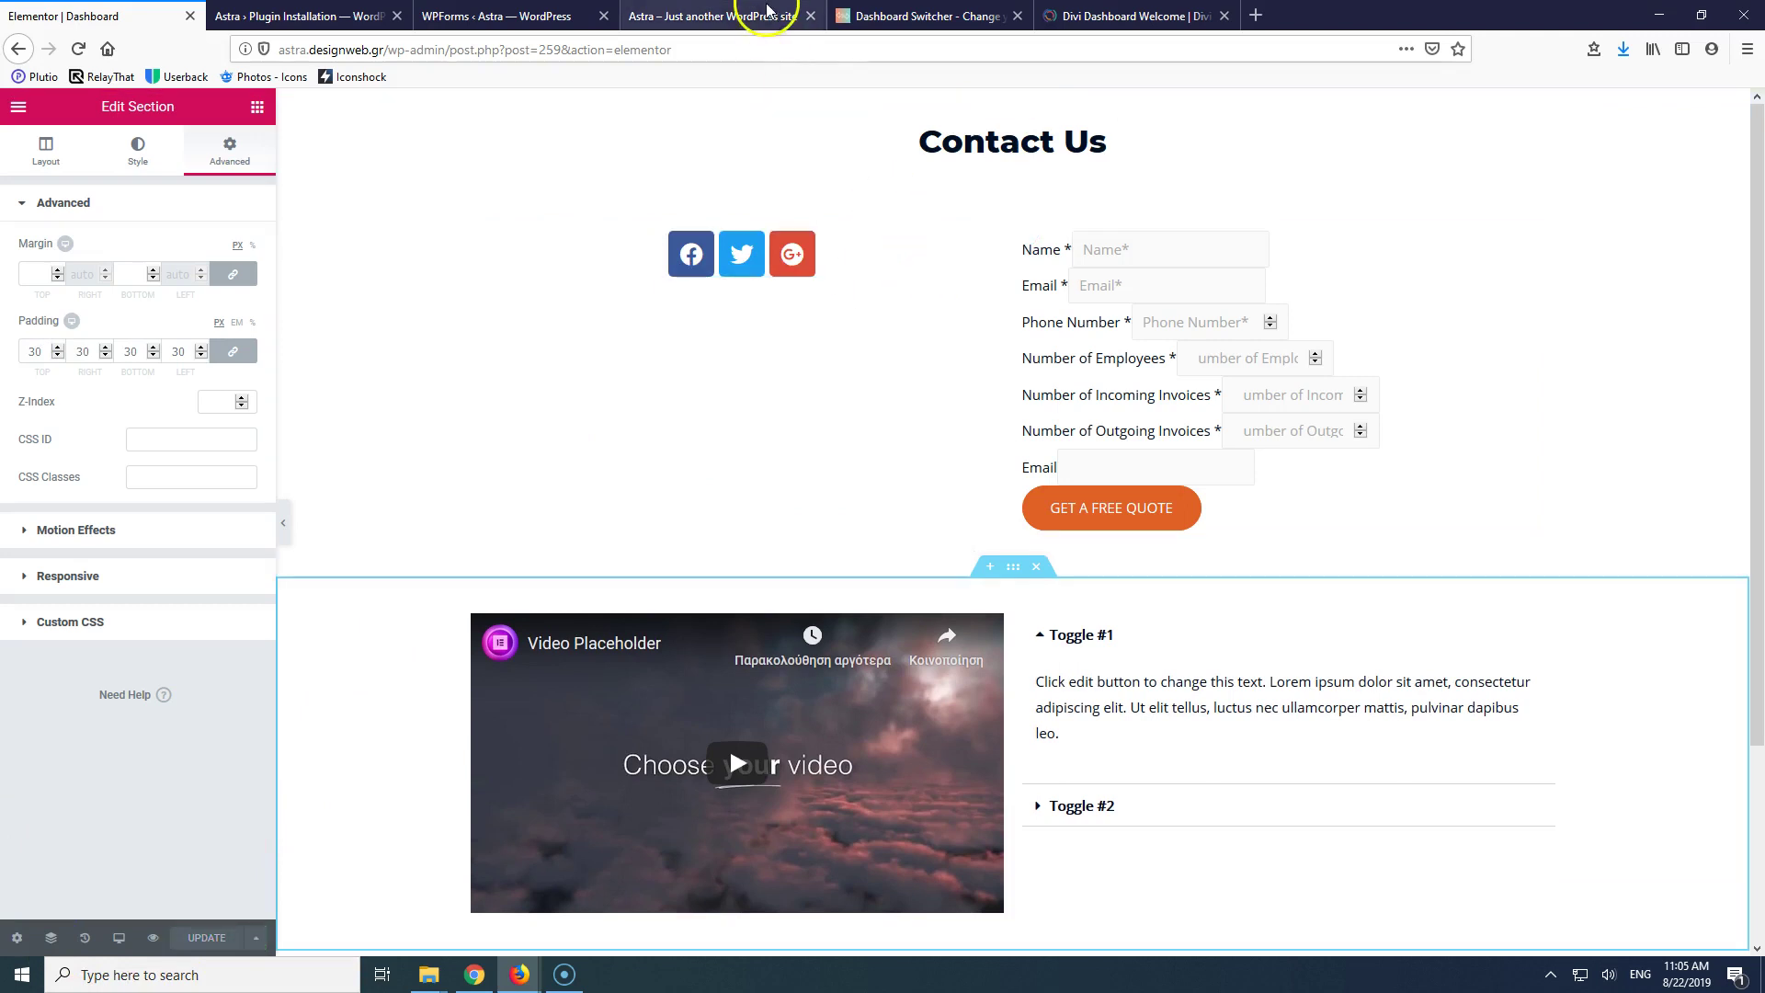
# - Exit the Elementor editor to the template's WordPress edit screen
pyautogui.click(310, 11)
pyautogui.click(138, 13)
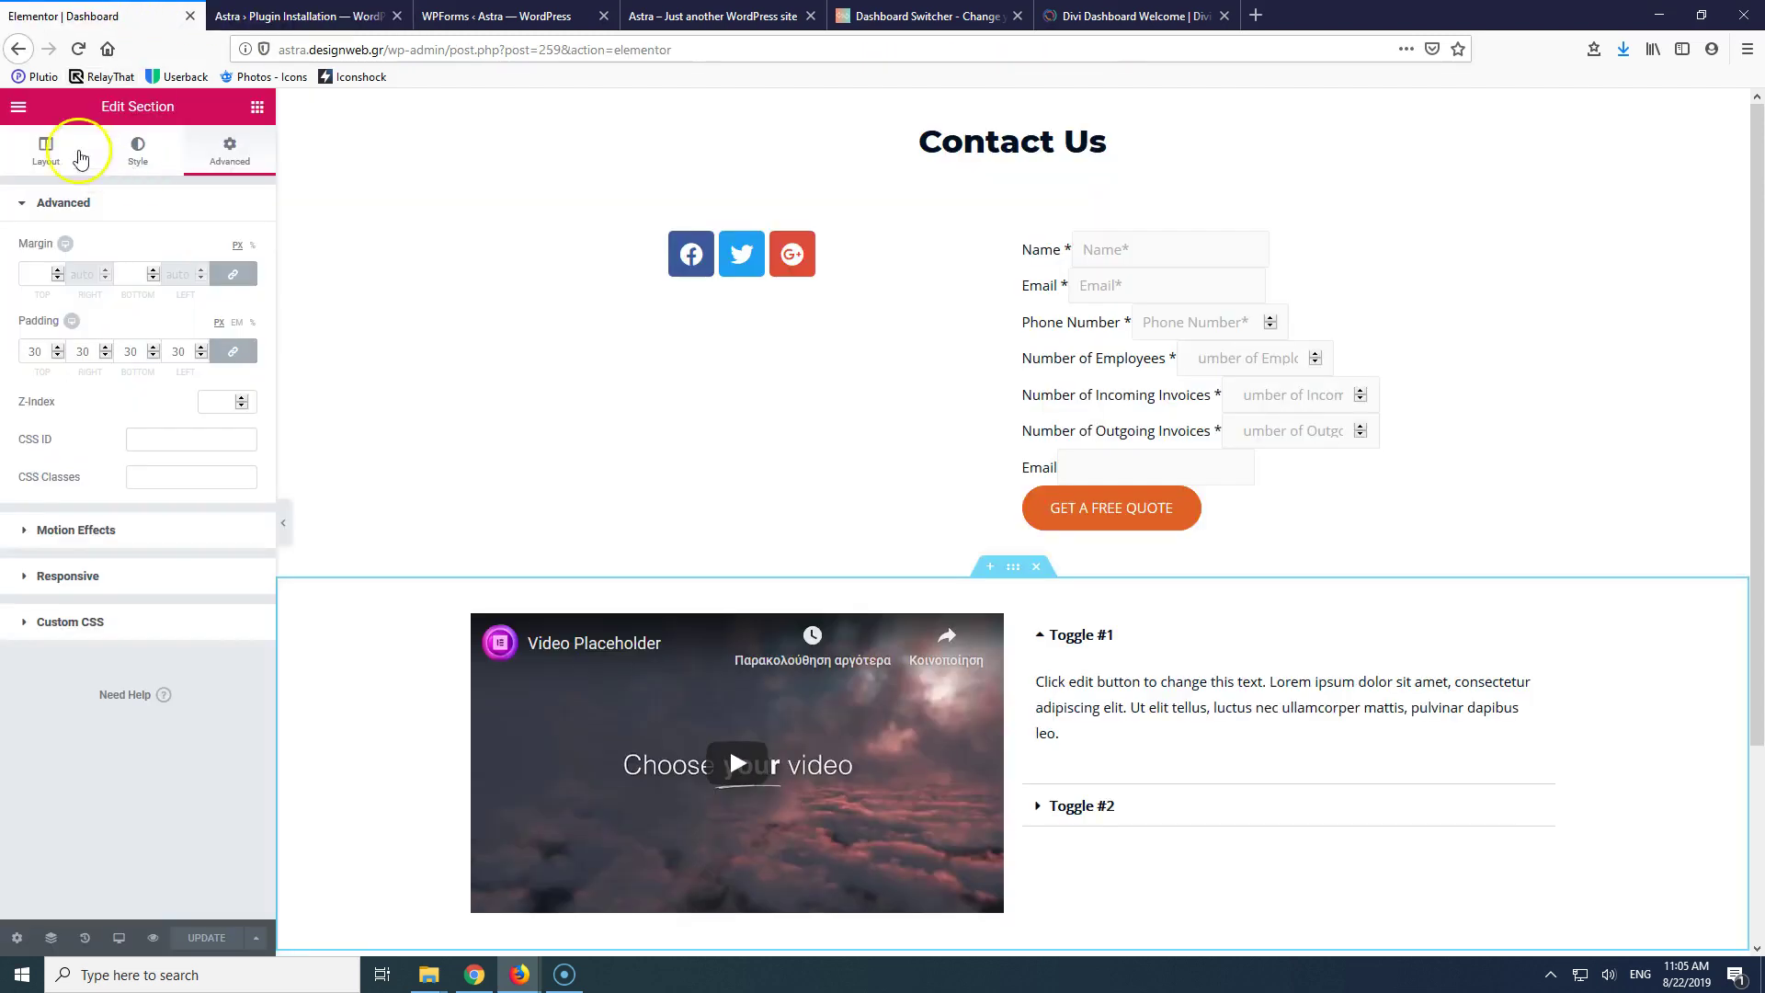
pyautogui.click(16, 103)
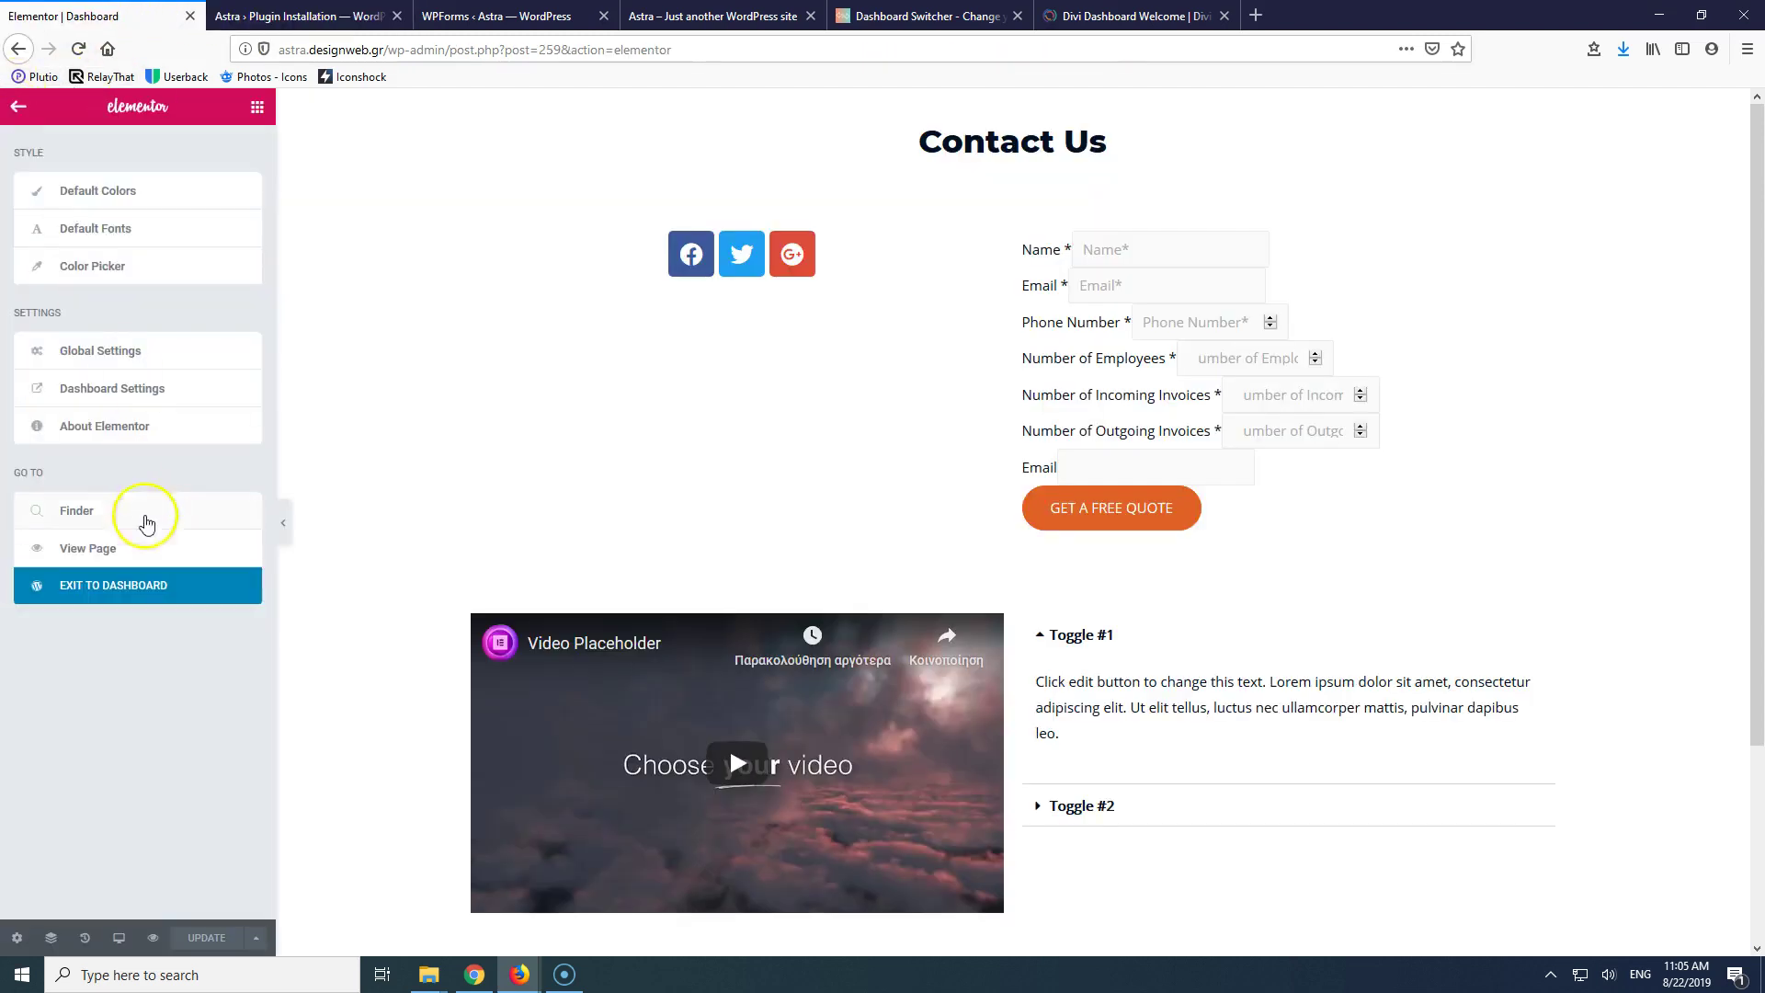
pyautogui.click(106, 585)
pyautogui.click(283, 521)
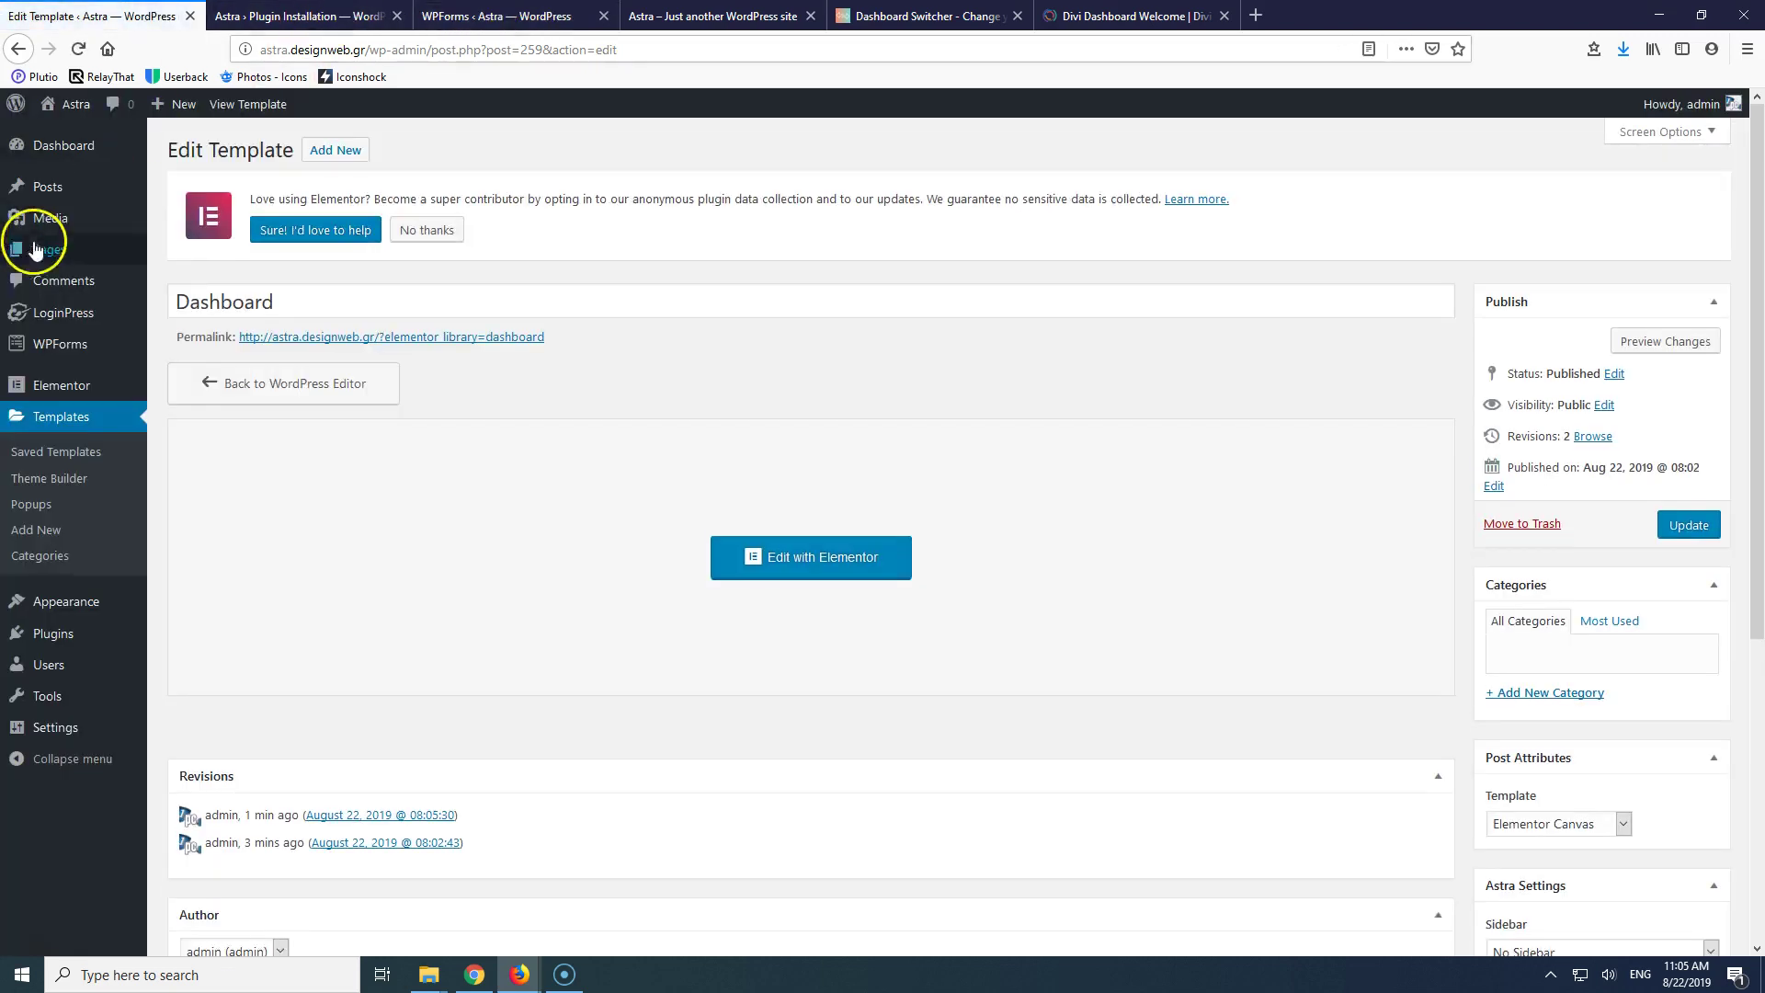
# - Open the WordPress dashboard home in a new browser tab and return to the template's edit screen
pyautogui.moveTo(49, 163)
pyautogui.rightClick(179, 149)
pyautogui.press('t')
pyautogui.click(276, 21)
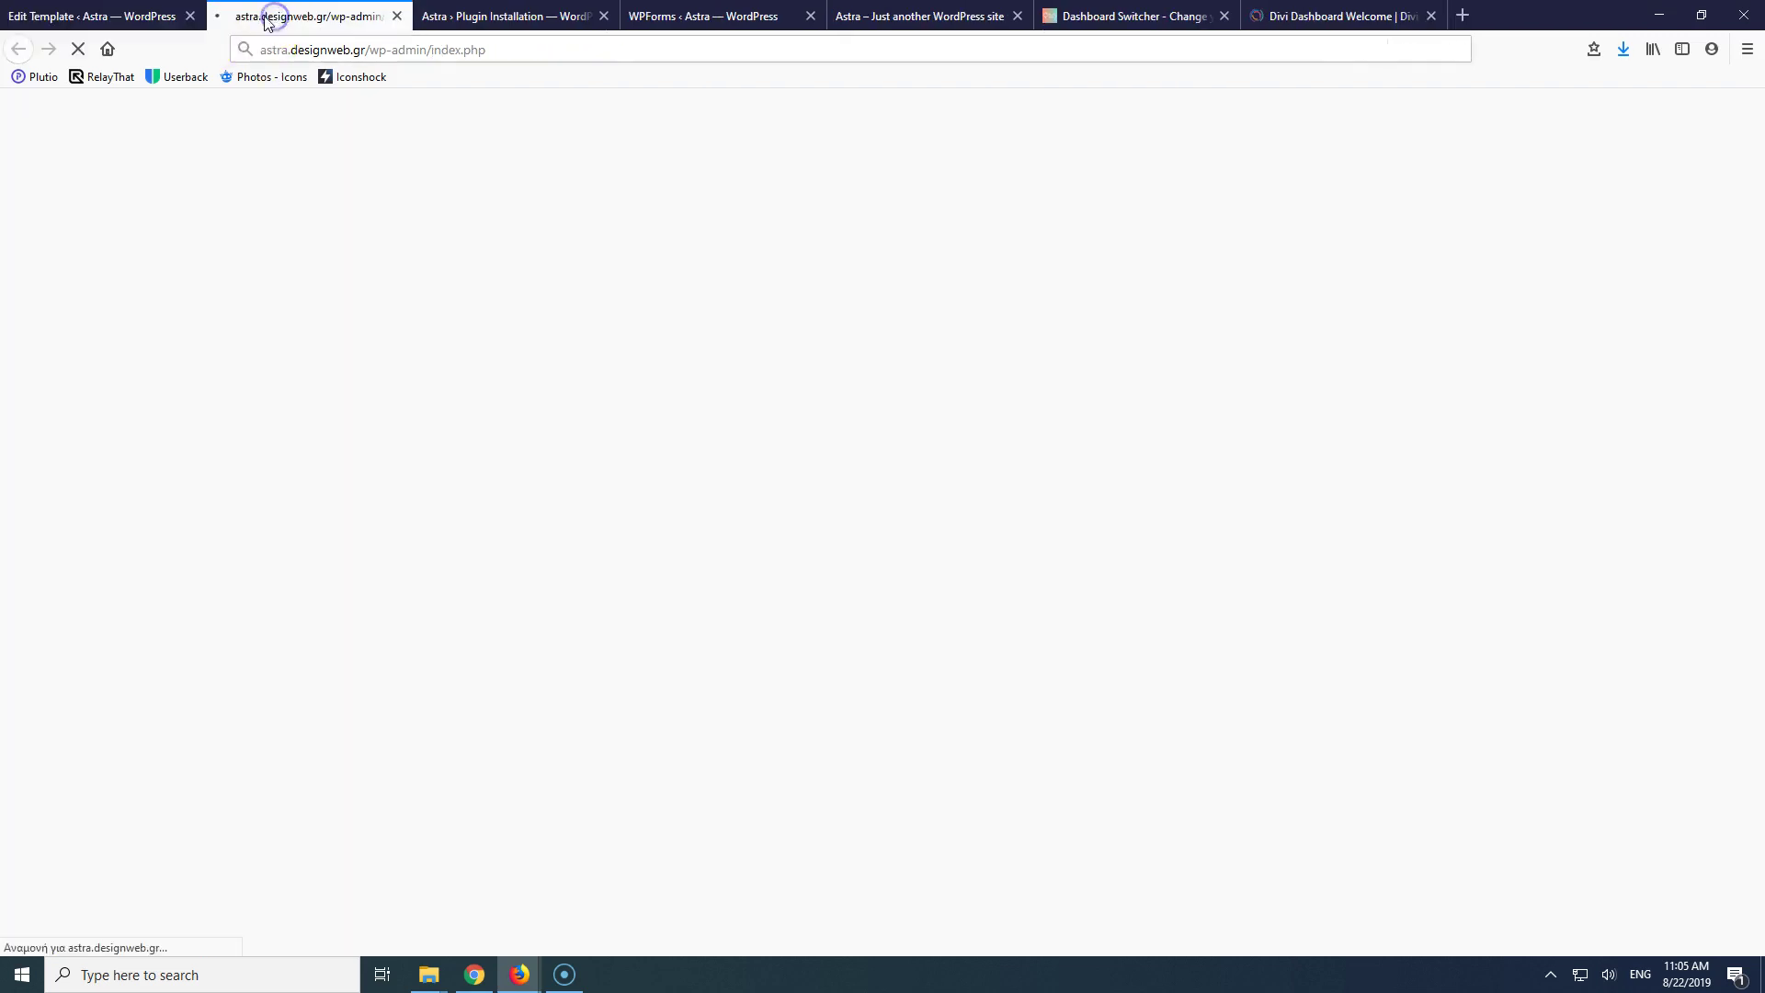
pyautogui.click(122, 15)
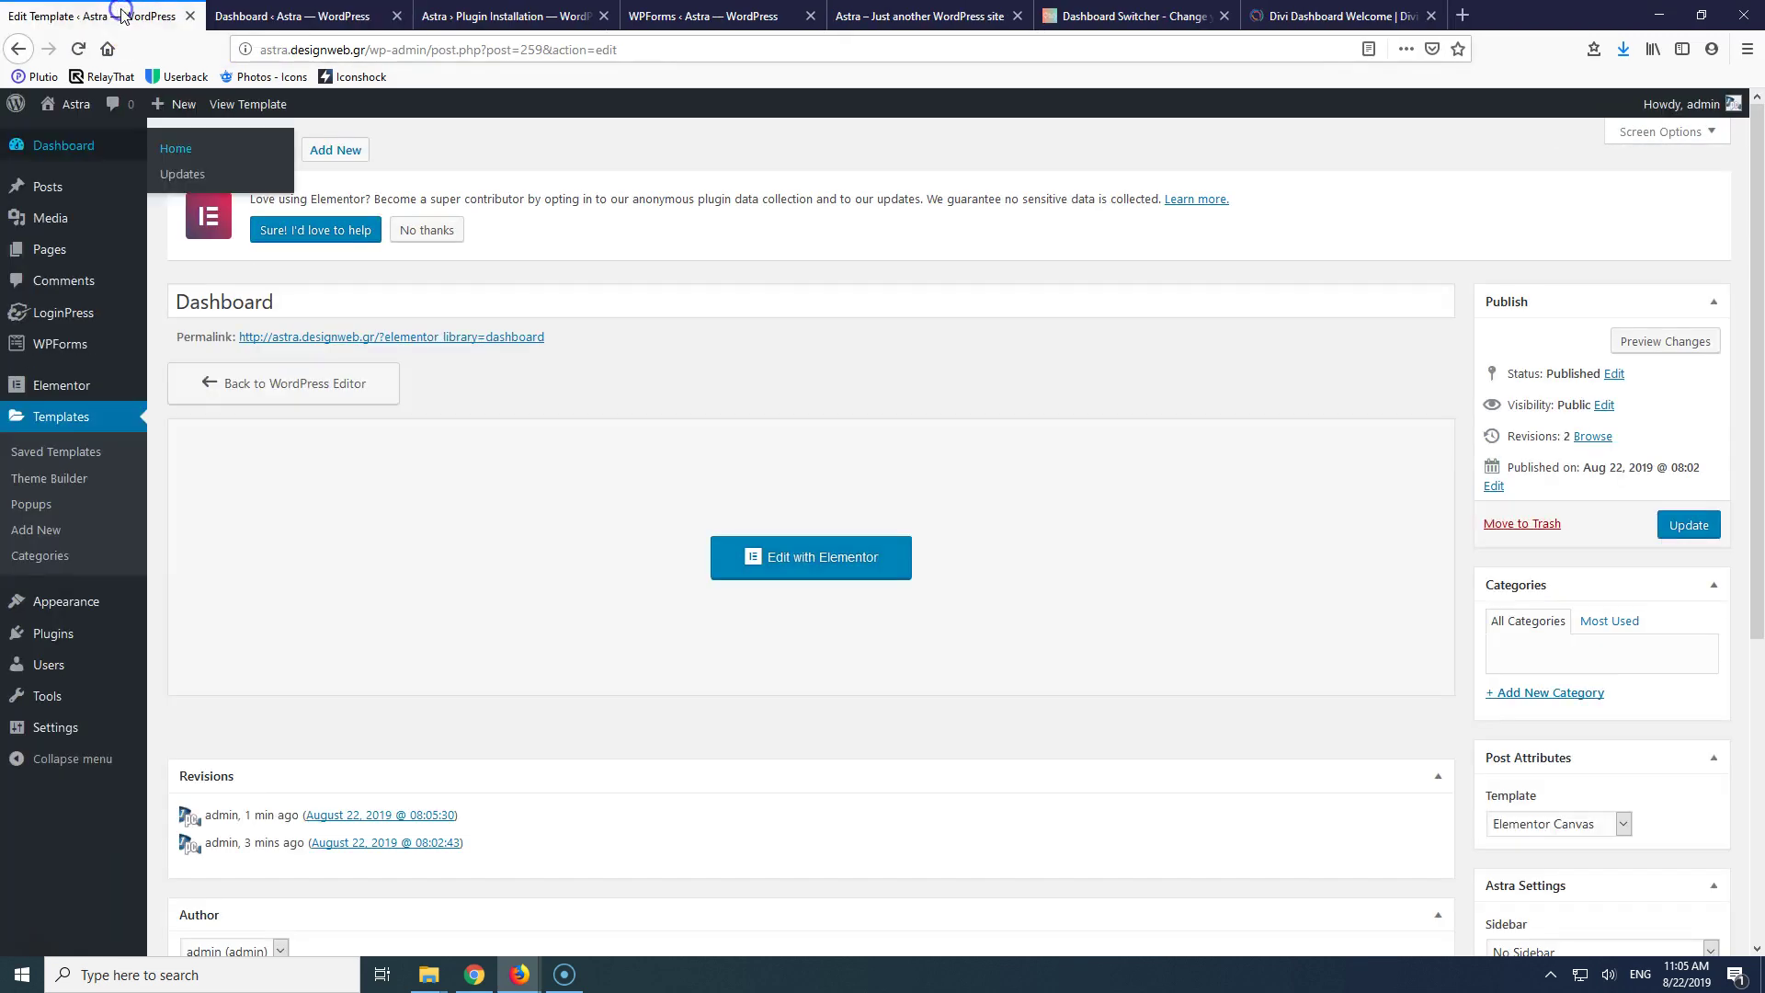
pyautogui.moveTo(69, 615)
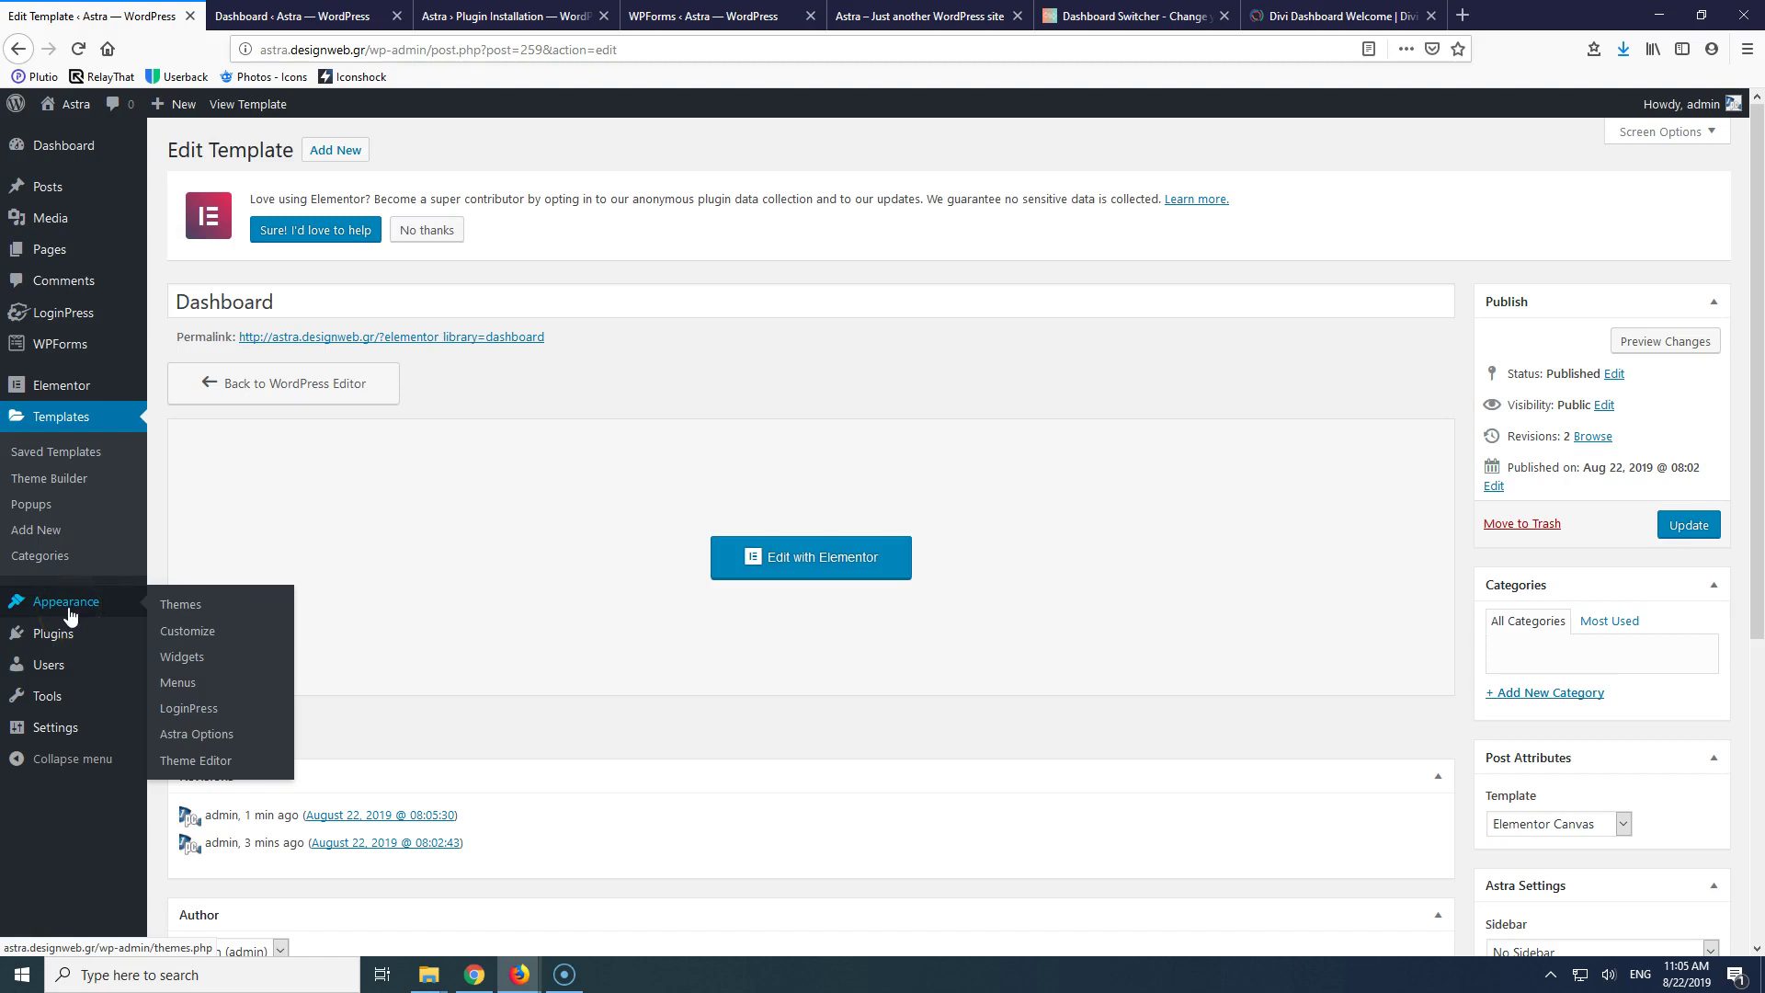
# - Open the Dashboard Welcome Elementor settings and assign the Dashboard template to the Administrator role
pyautogui.moveTo(63, 710)
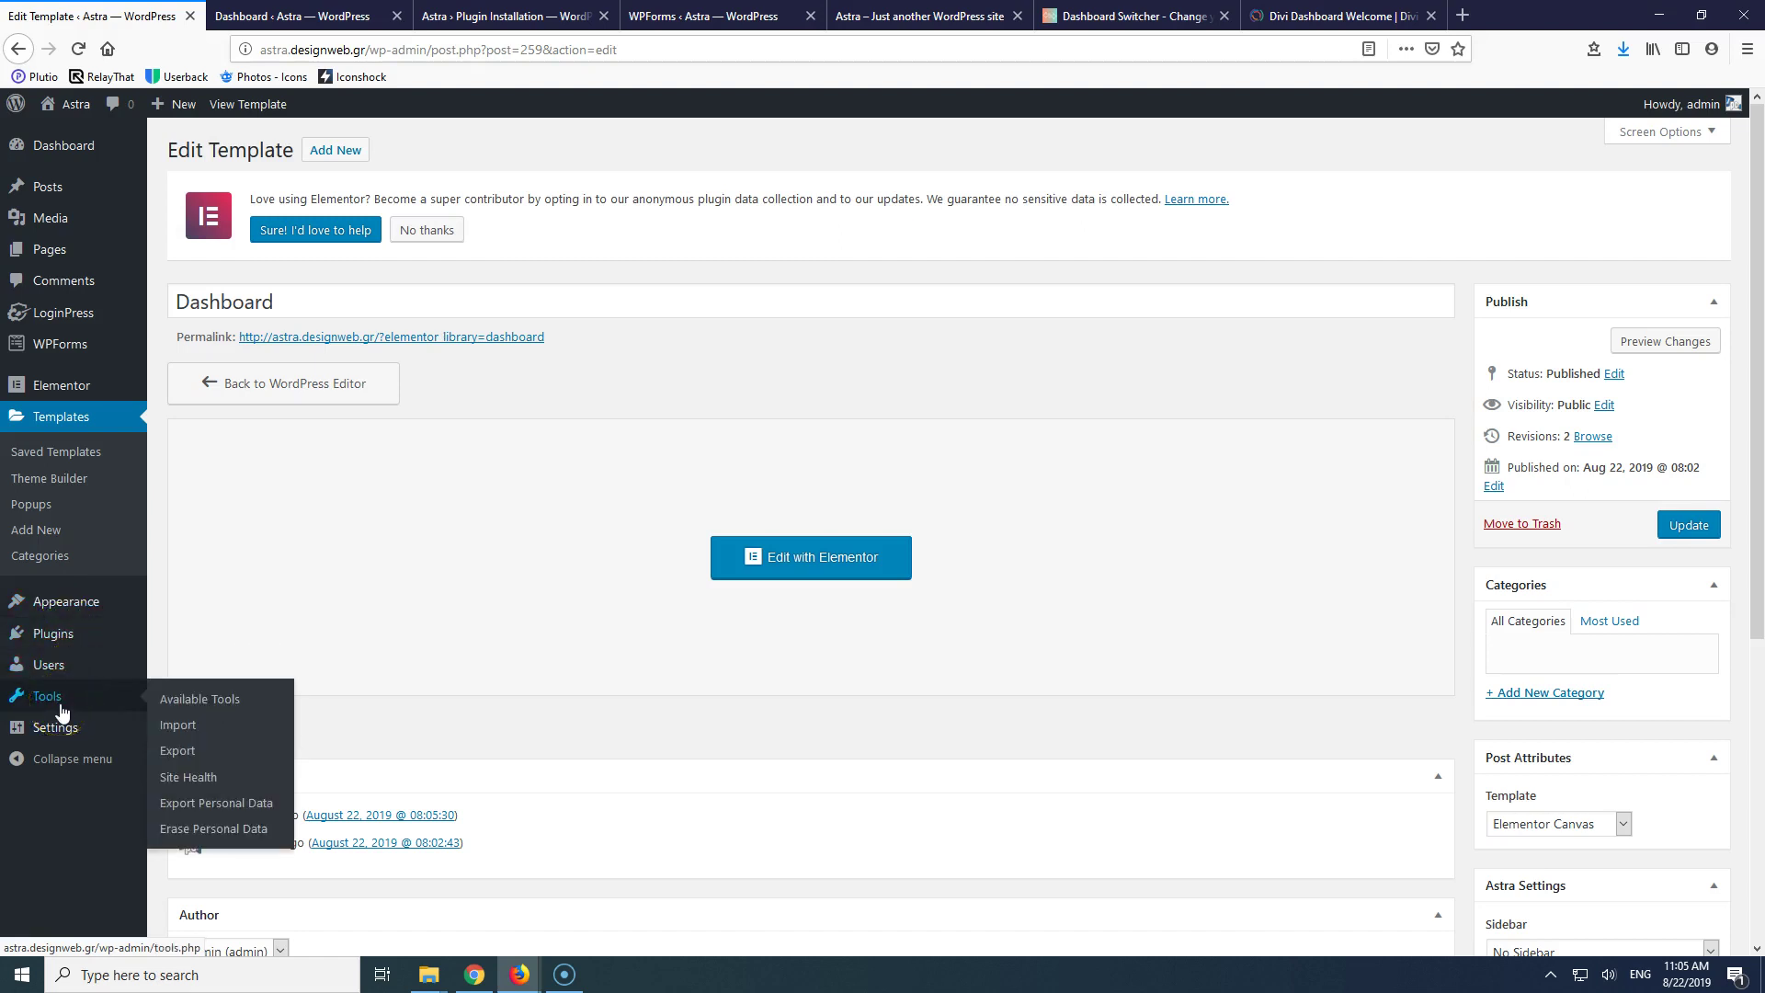
pyautogui.click(196, 894)
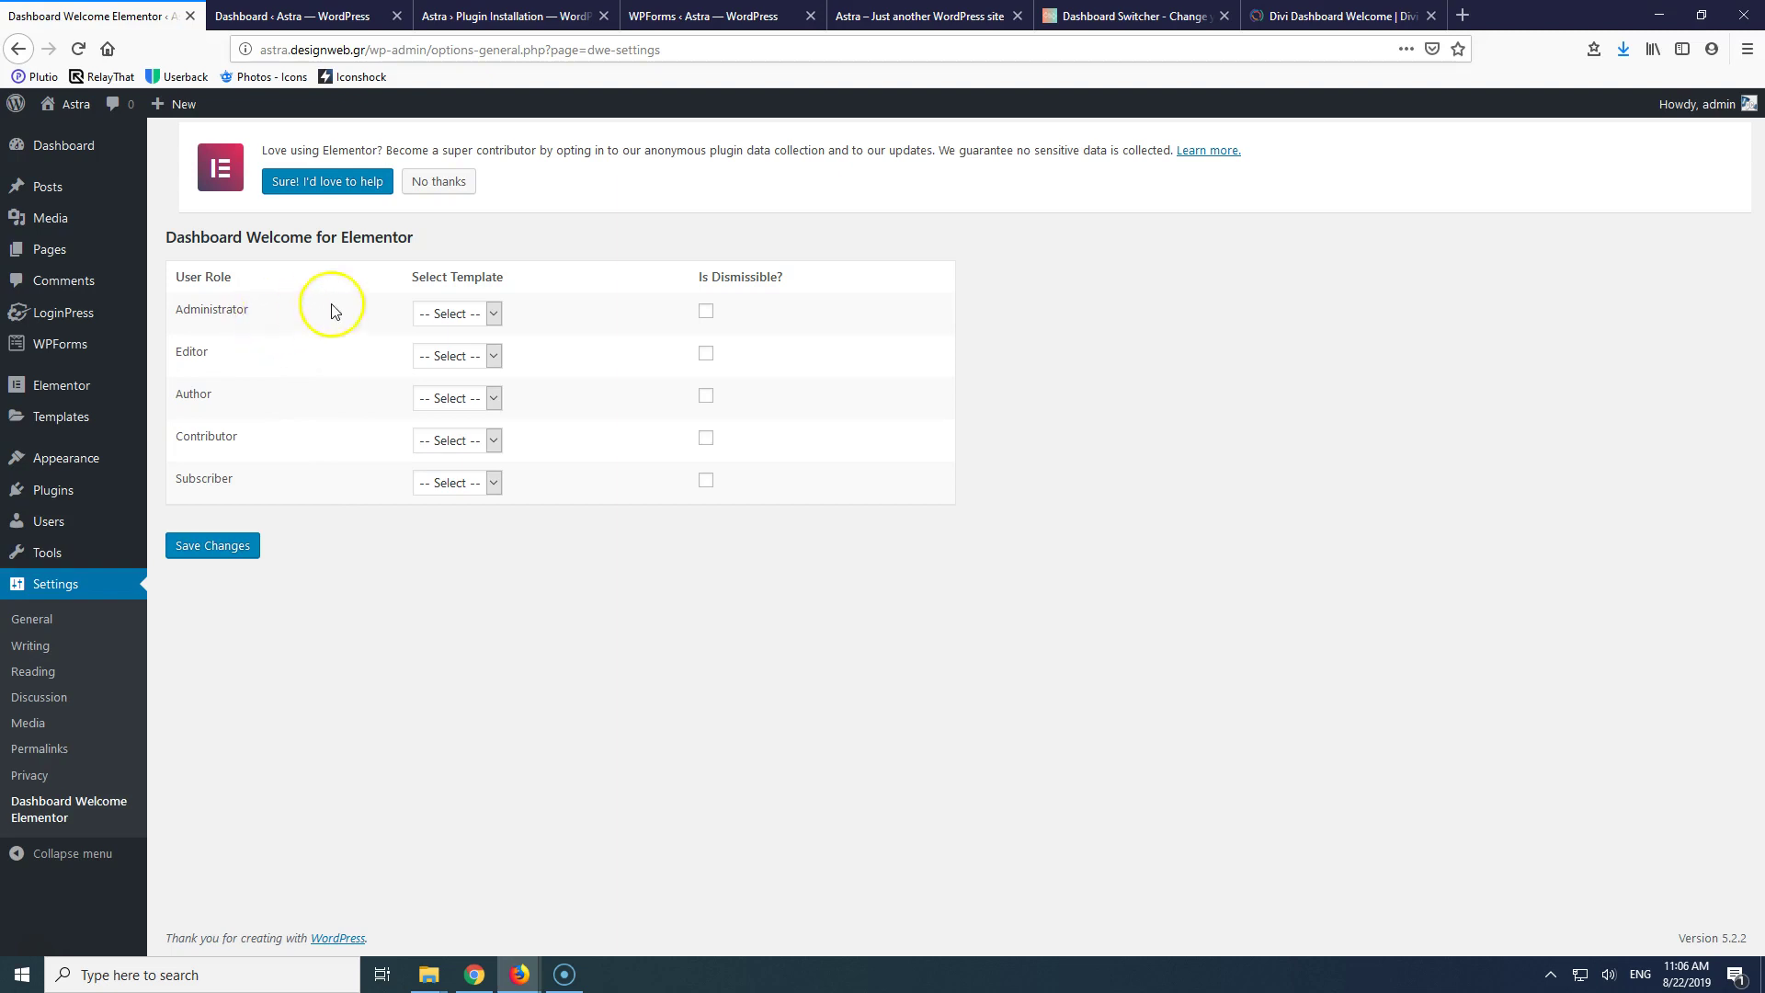
pyautogui.click(453, 316)
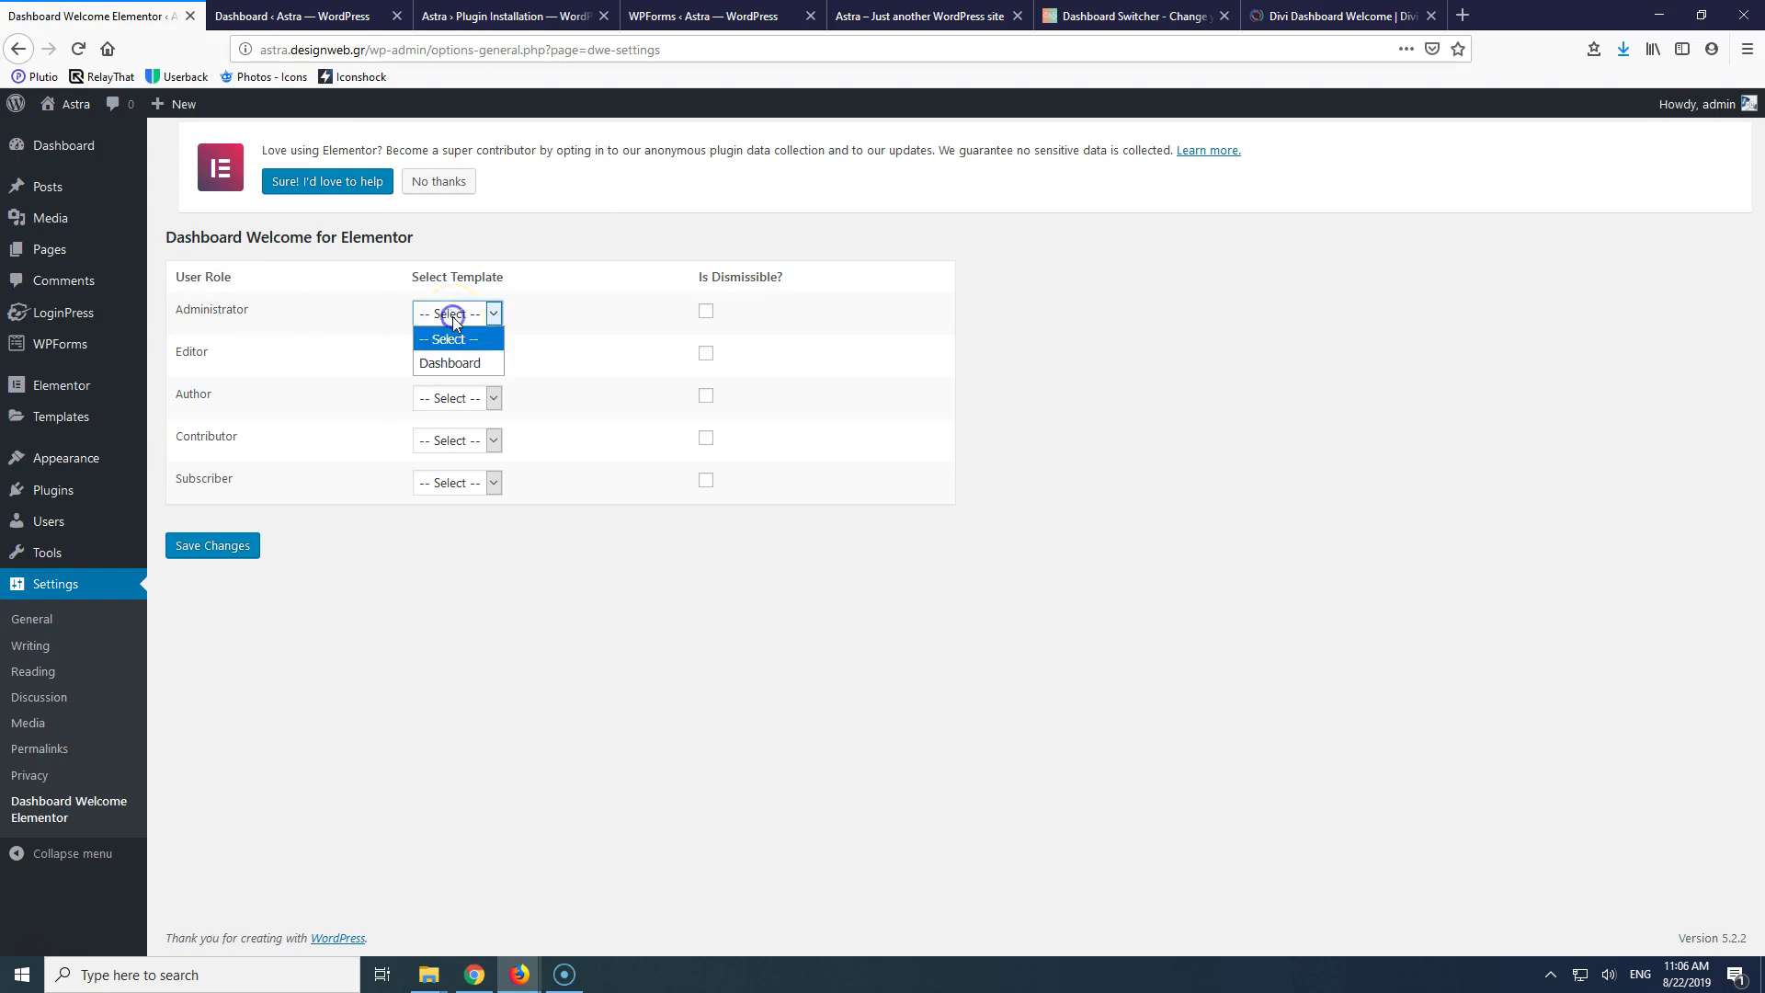
pyautogui.click(453, 360)
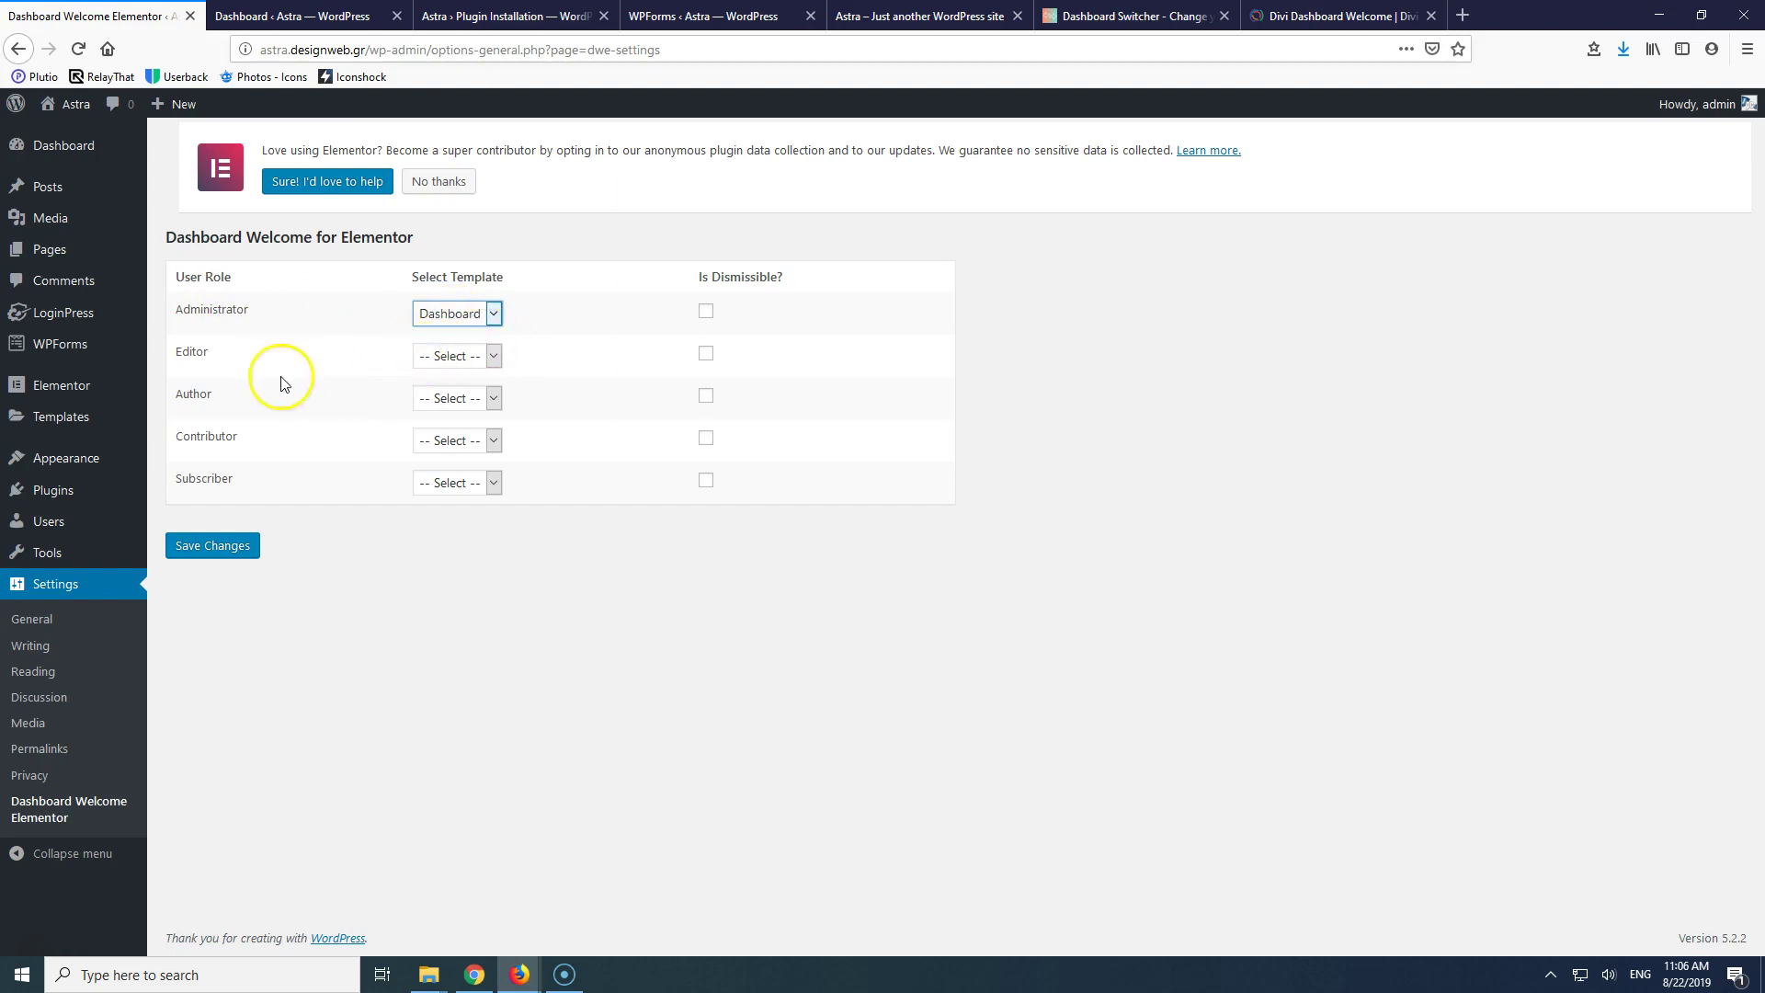
# - Make the Administrator's welcome panel dismissible and save the changes
pyautogui.click(436, 498)
pyautogui.click(465, 567)
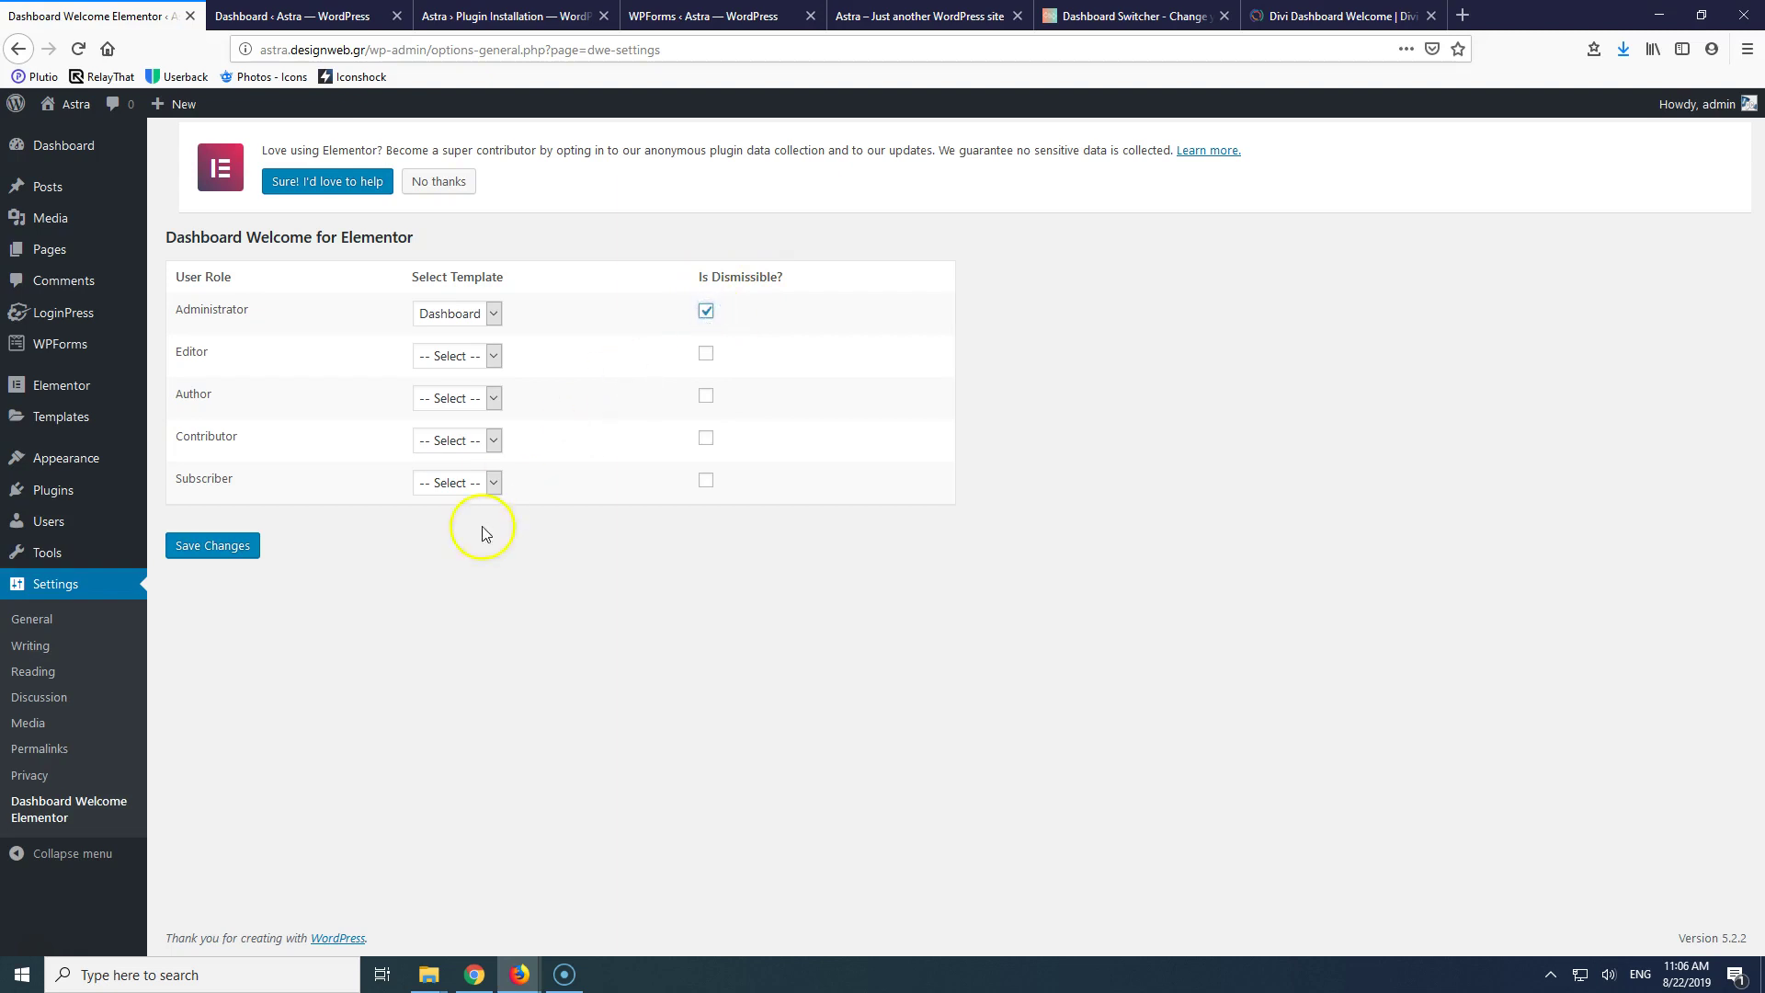
pyautogui.click(229, 556)
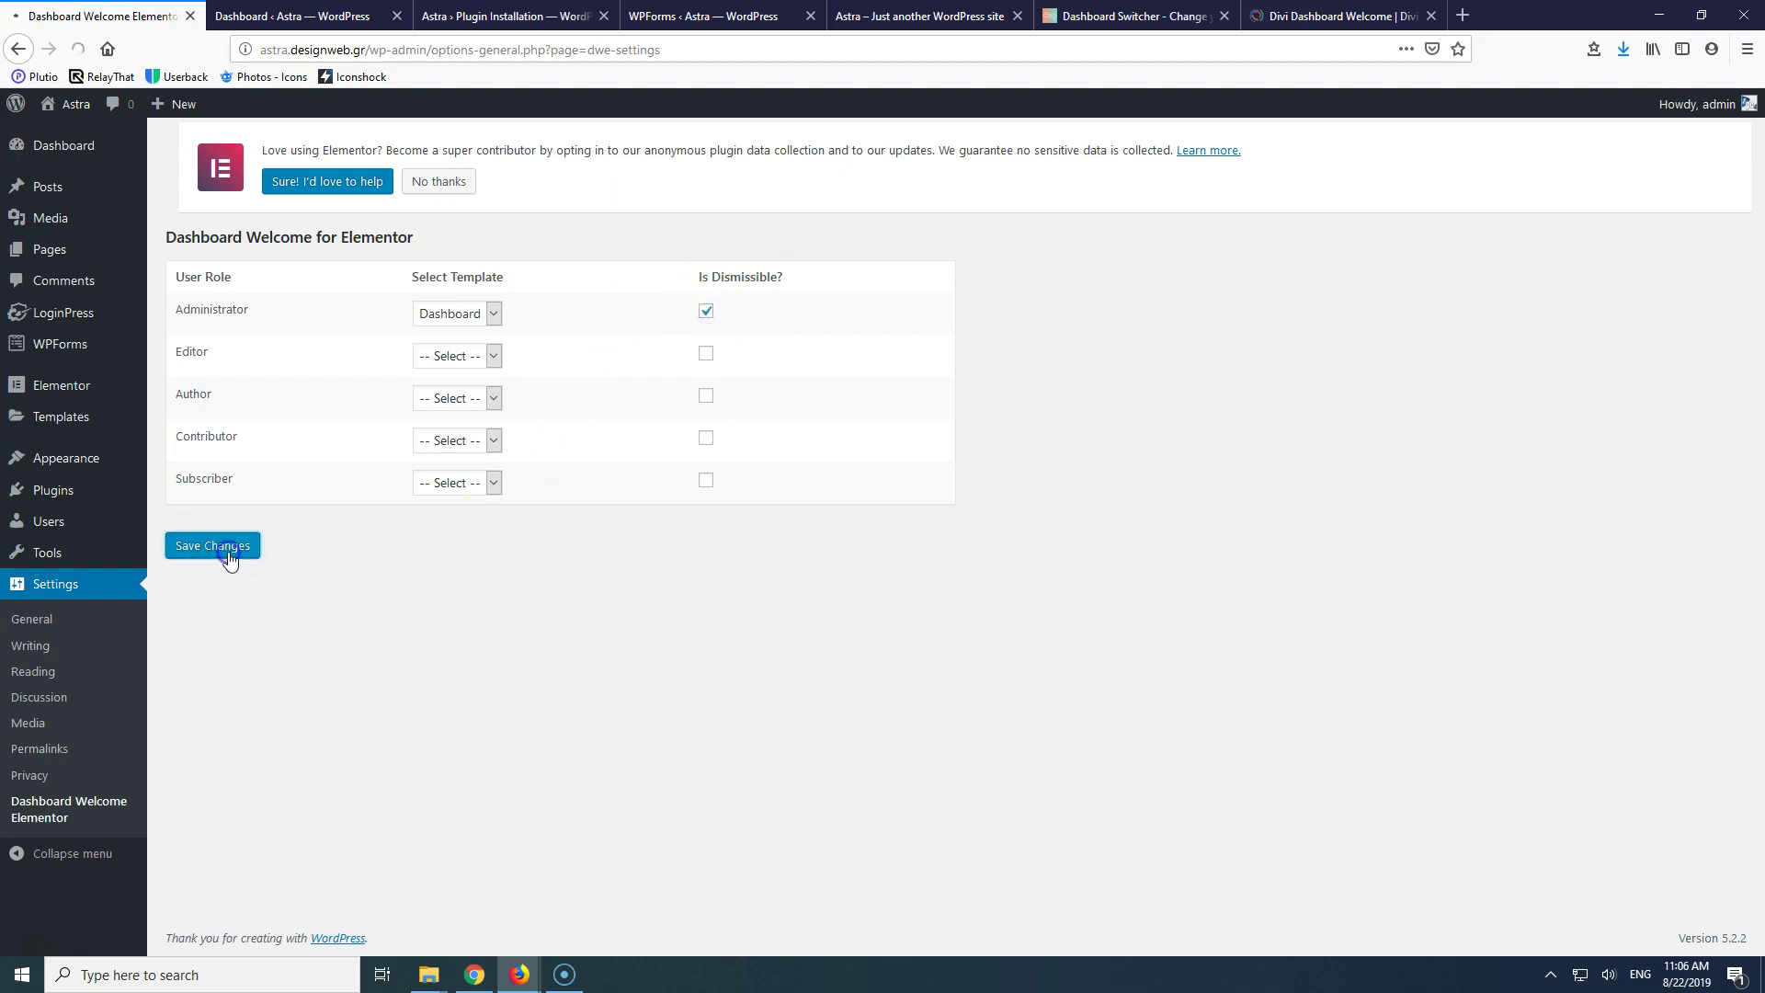
# - Reload the WordPress dashboard home and examine the custom welcome panel and the default boxes below it
pyautogui.click(285, 19)
pyautogui.click(79, 49)
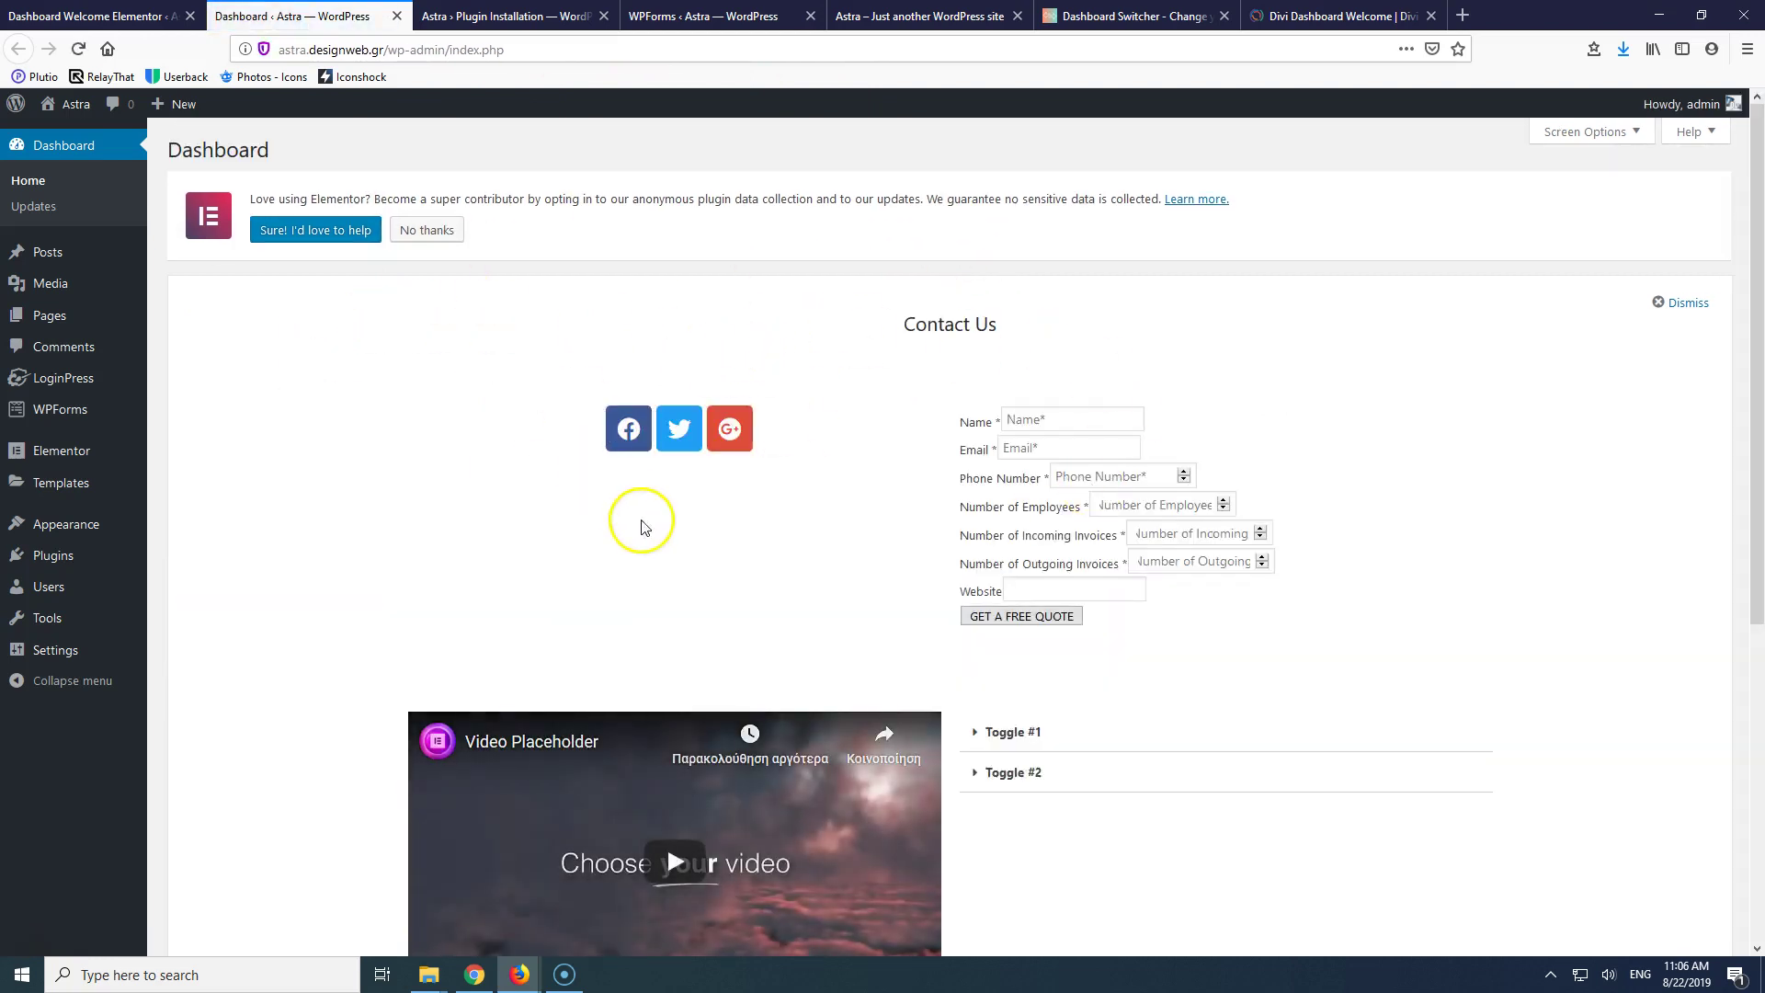
pyautogui.scroll(-5, 643, 516)
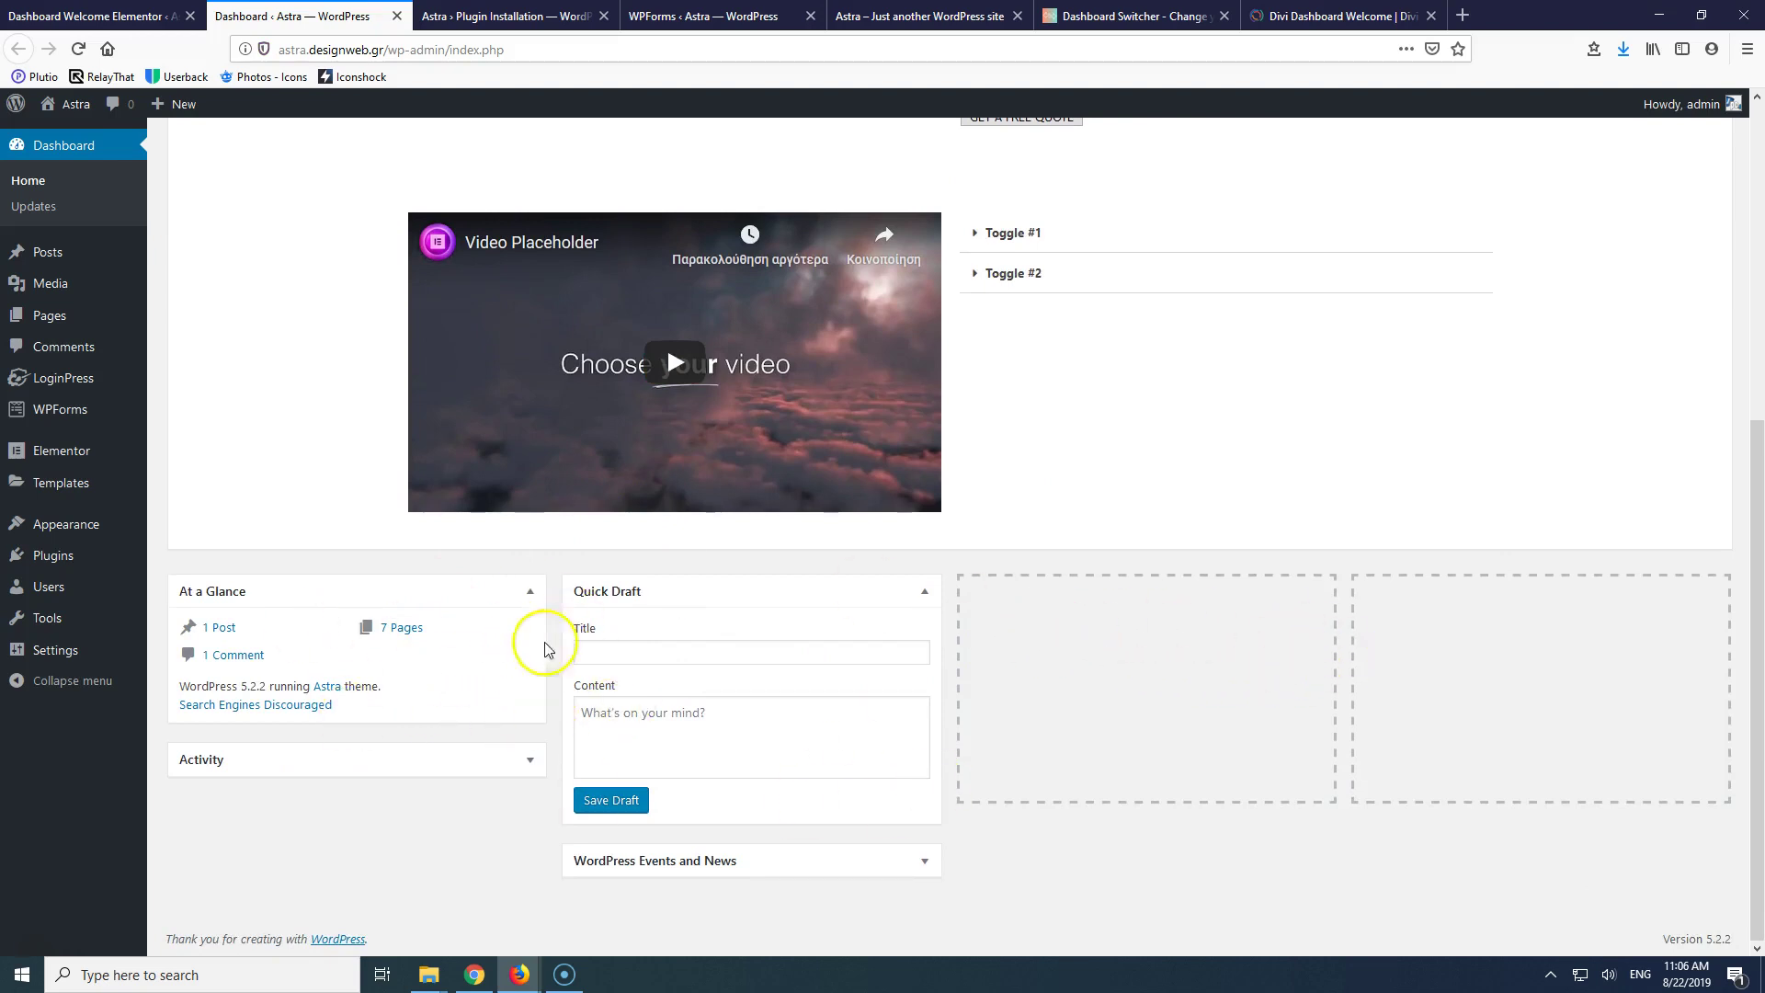
pyautogui.scroll(3, 1030, 683)
pyautogui.scroll(2, 1032, 683)
pyautogui.scroll(-5, 1031, 685)
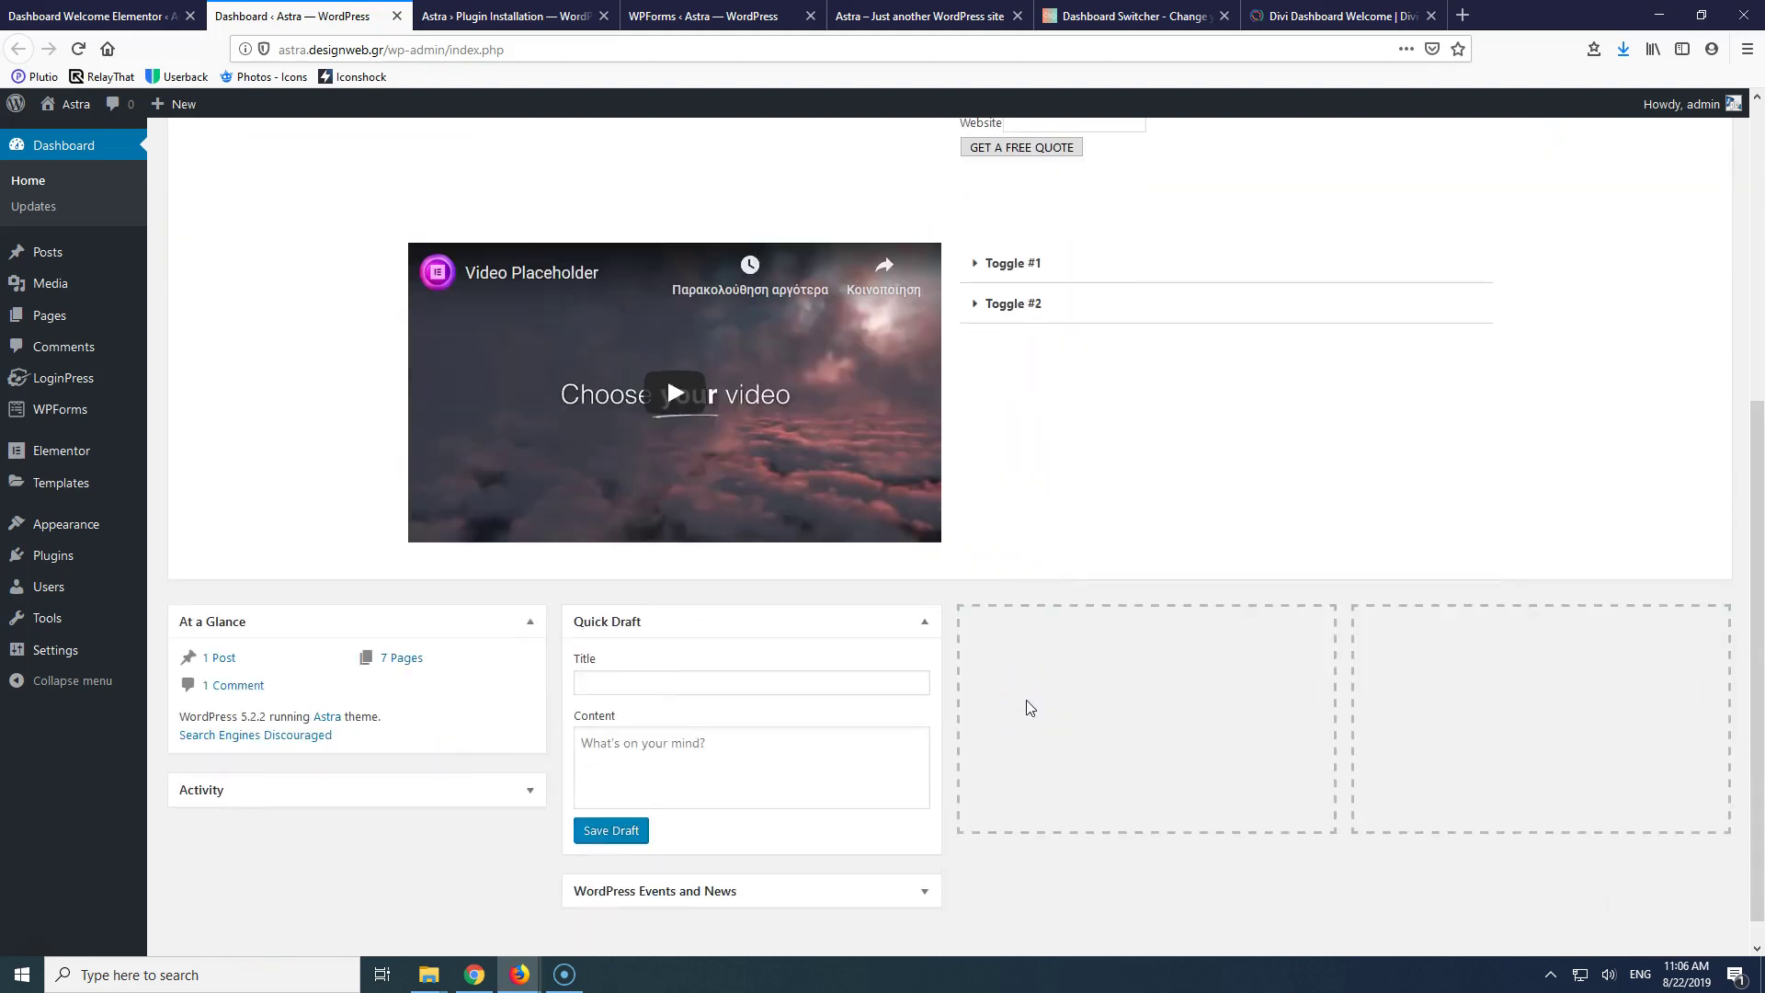
pyautogui.scroll(5, 1044, 423)
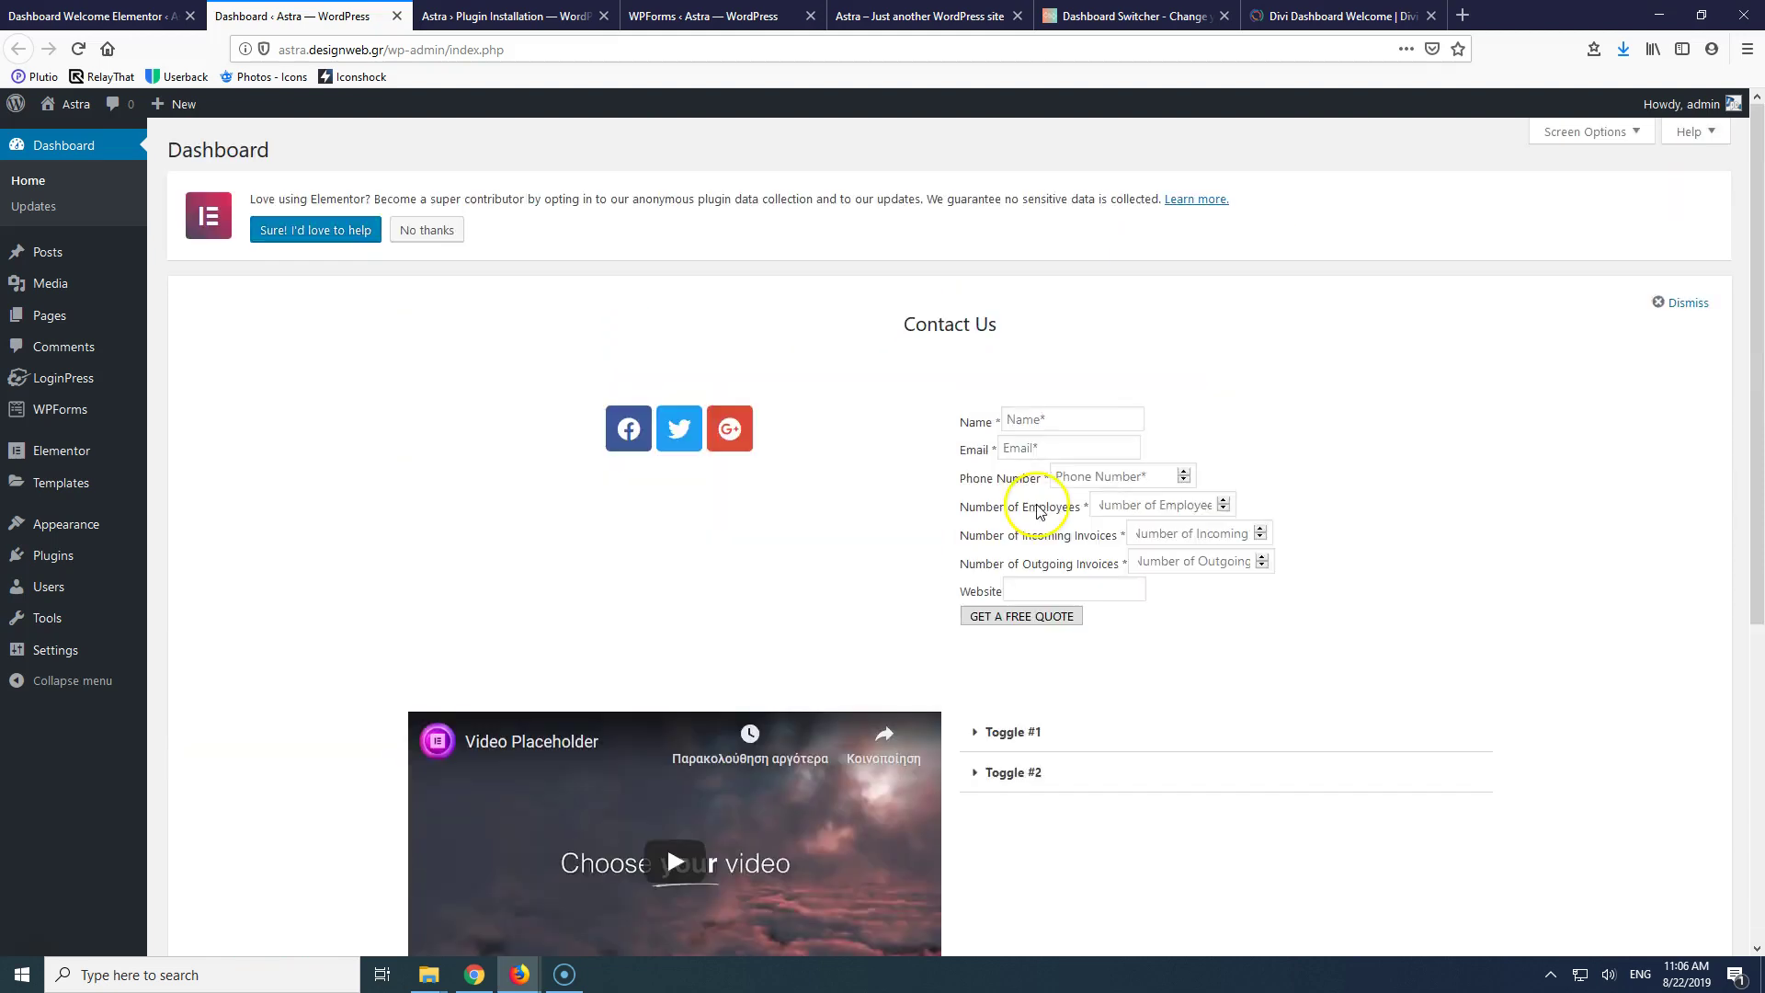
pyautogui.scroll(-4, 1039, 511)
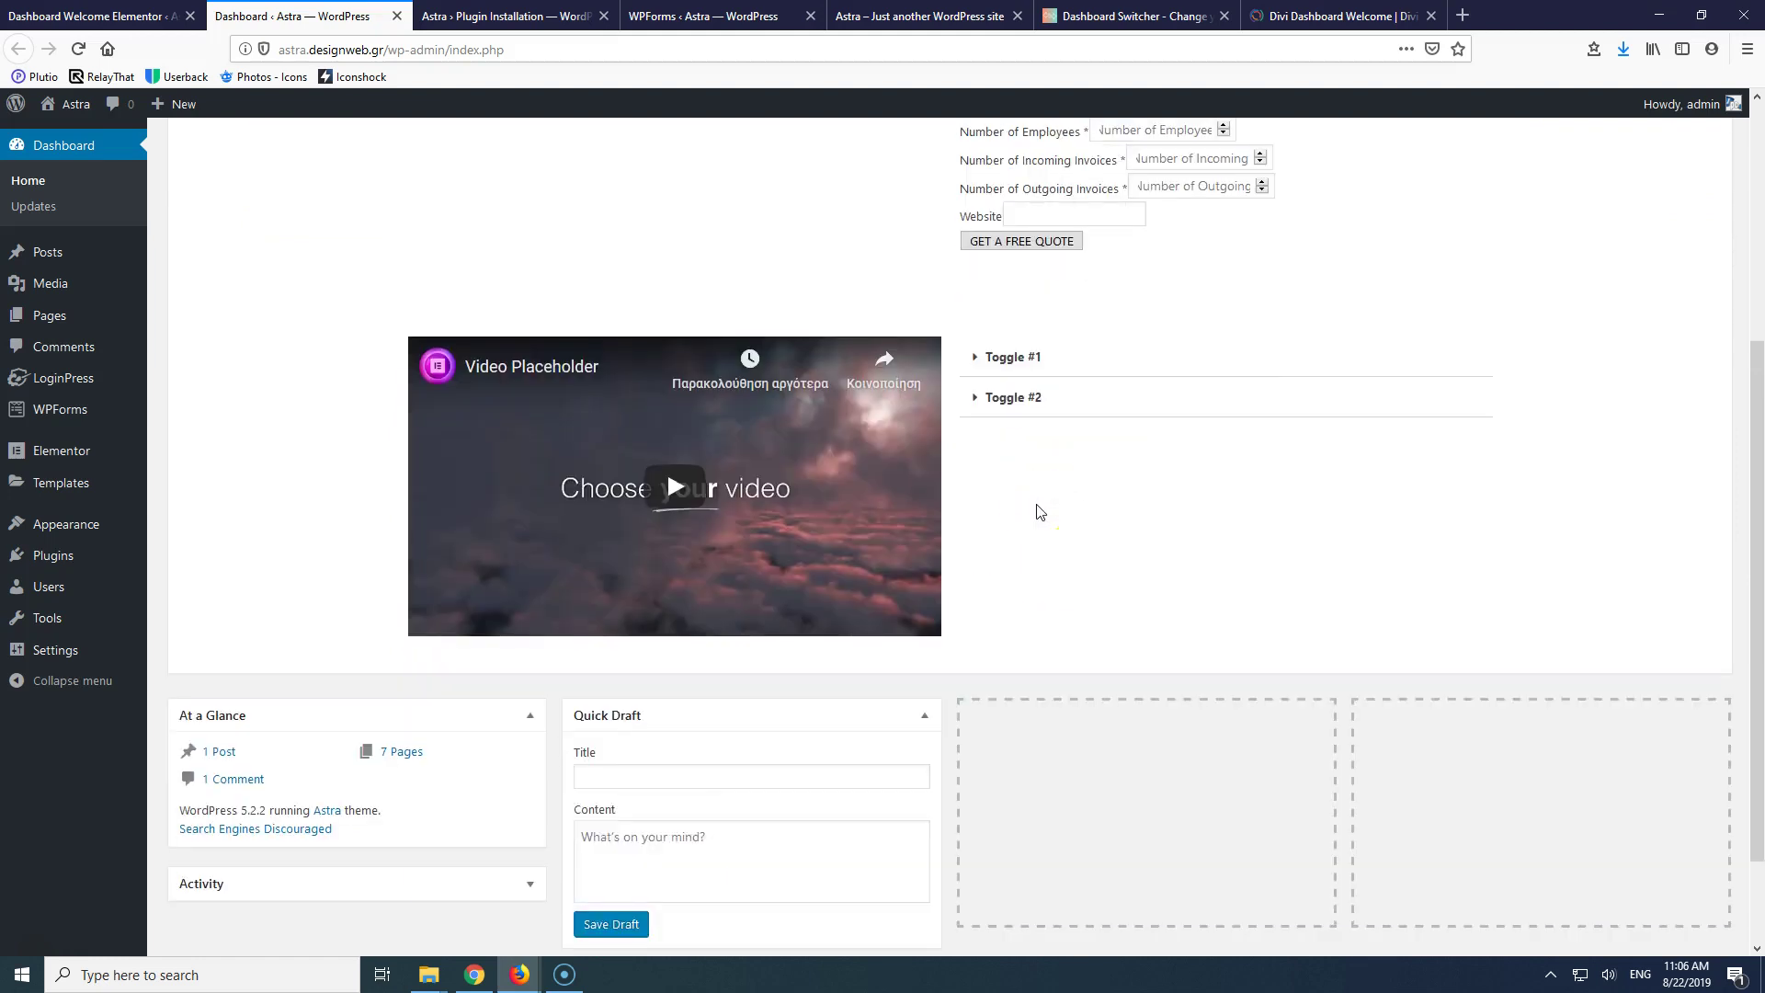
pyautogui.scroll(-2, 497, 763)
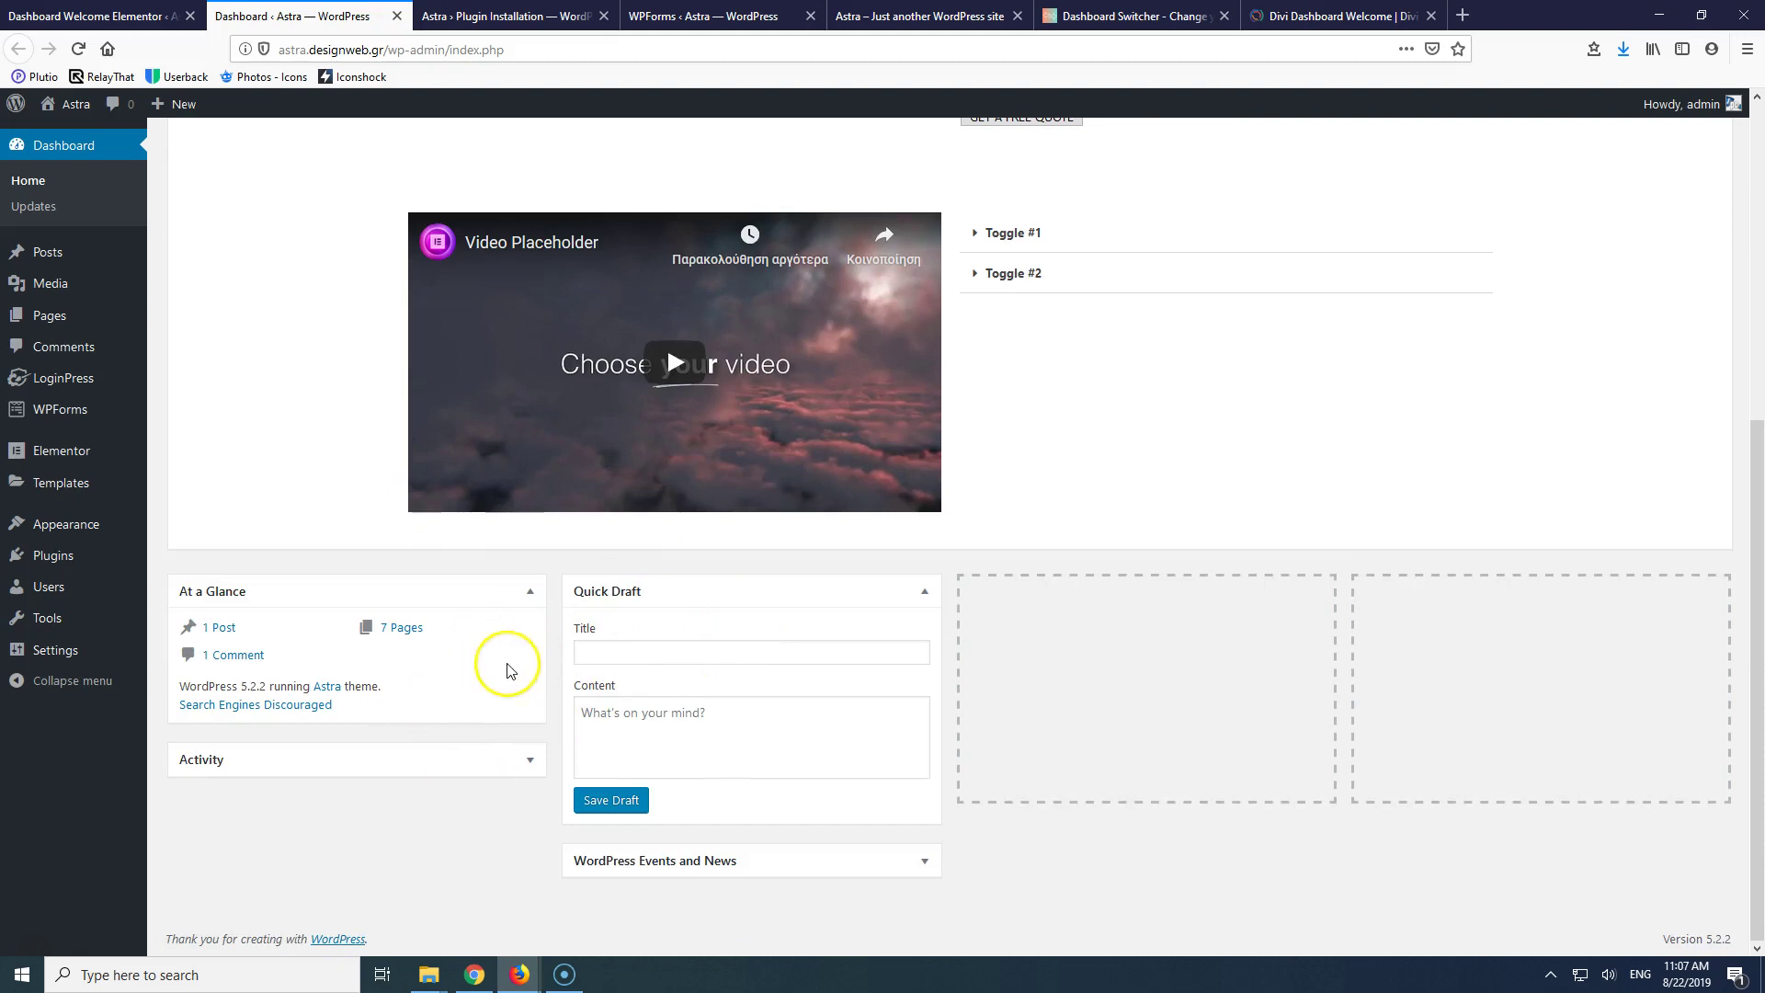
pyautogui.scroll(5, 775, 699)
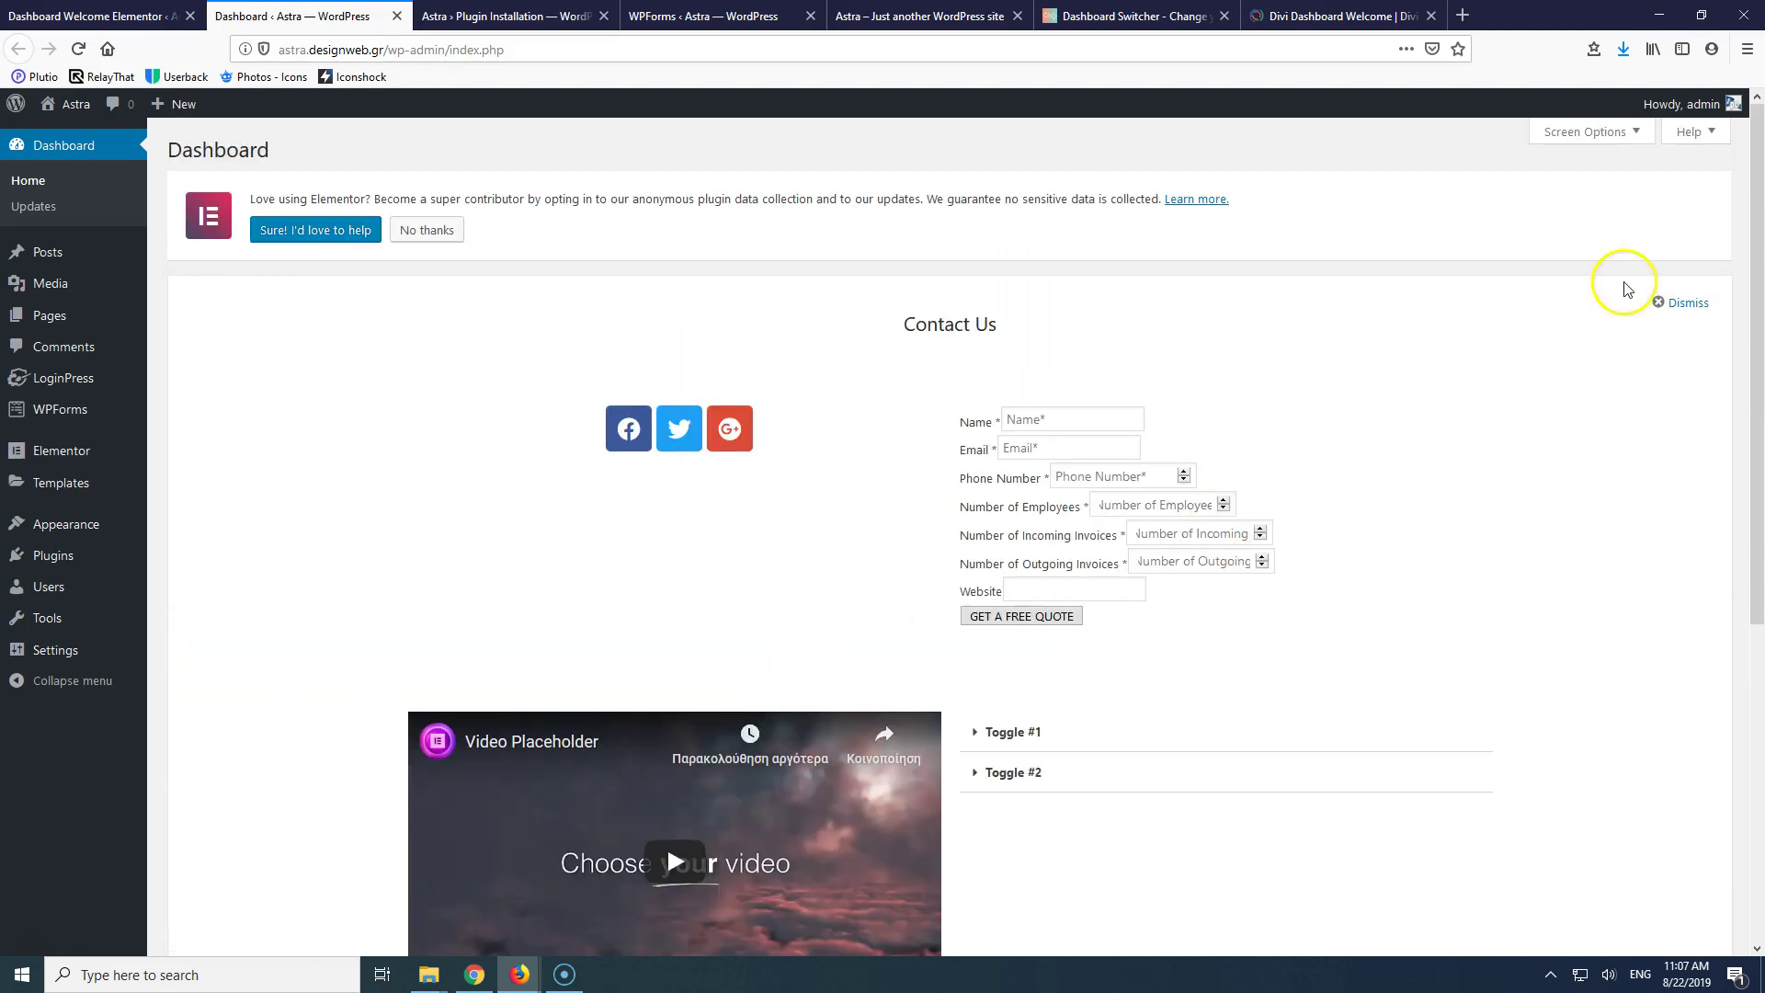
pyautogui.scroll(-4, 1391, 406)
pyautogui.scroll(4, 1145, 432)
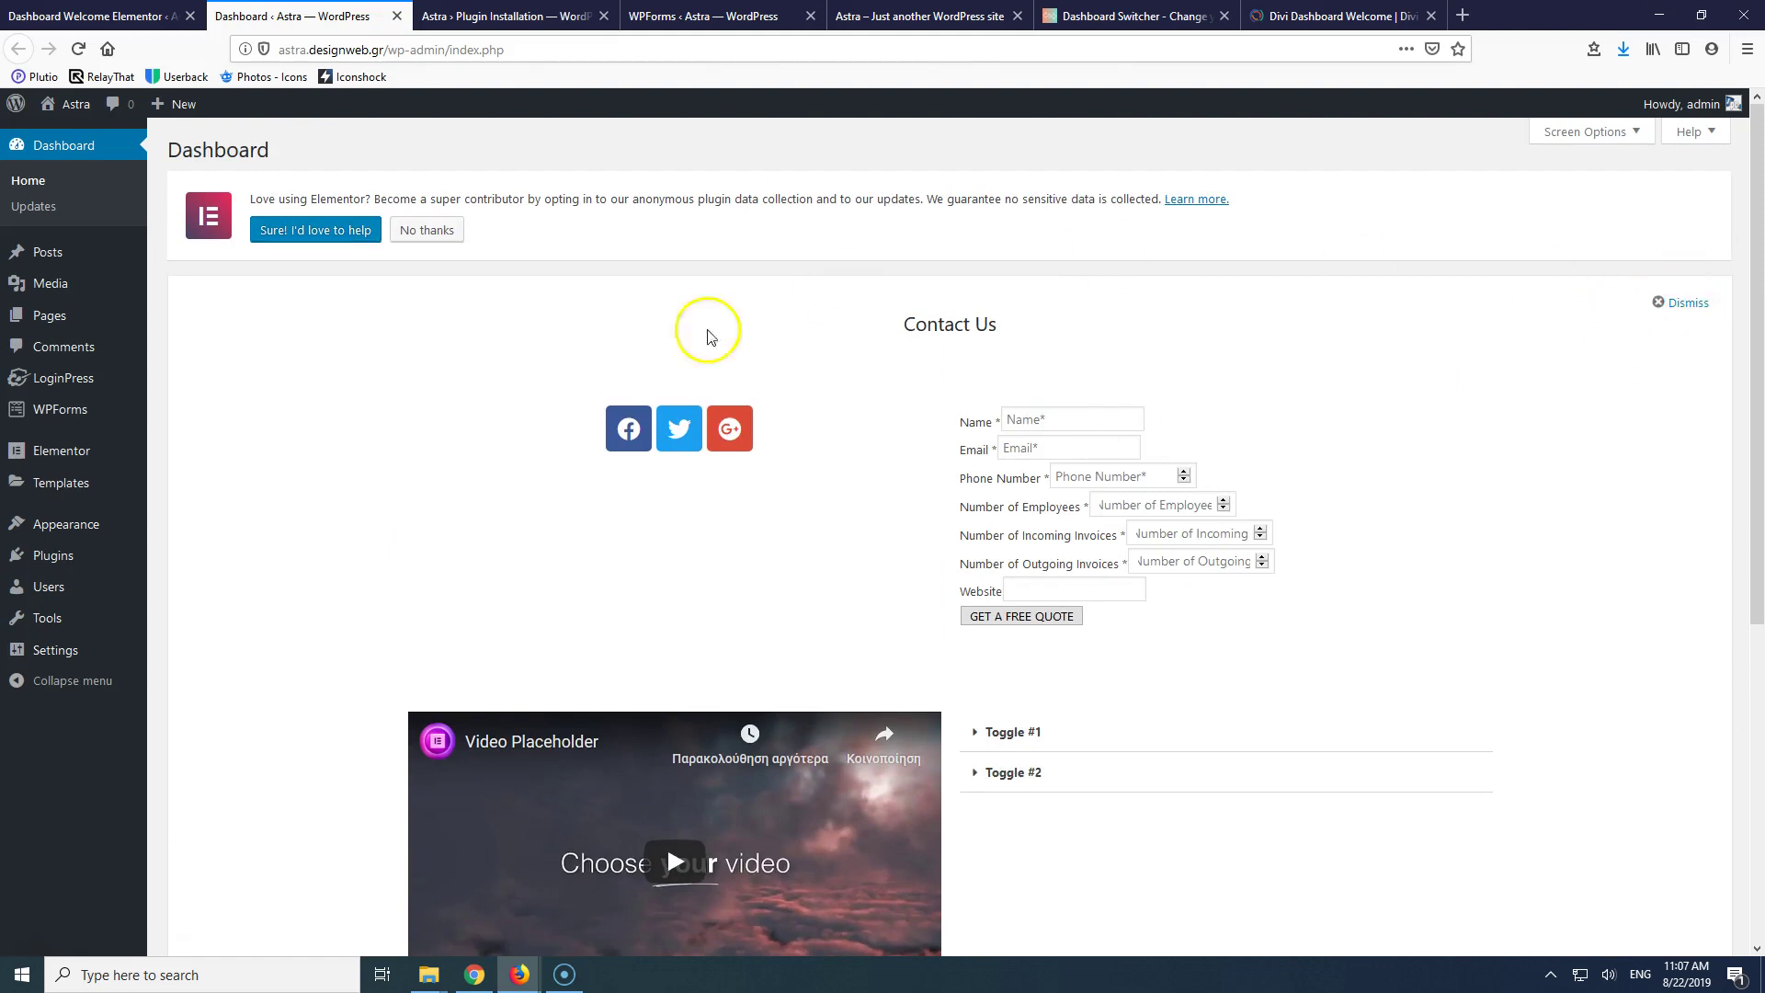
pyautogui.scroll(-5, 1351, 533)
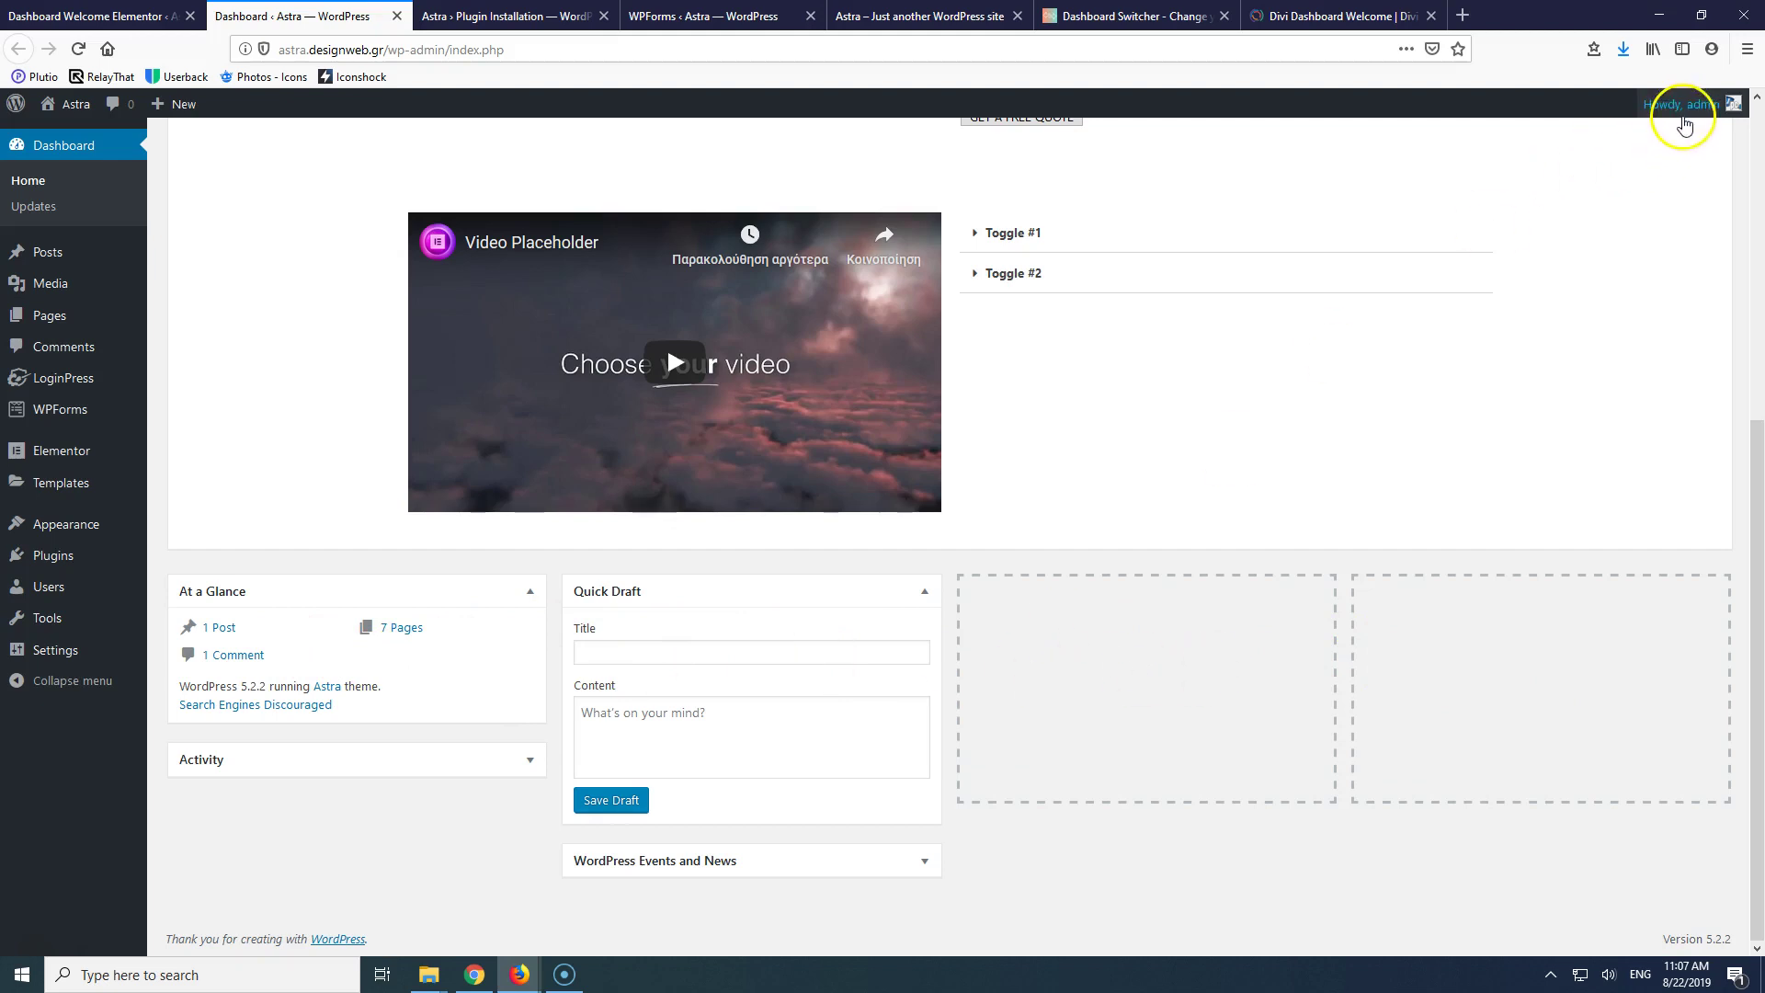
pyautogui.scroll(5, 1605, 238)
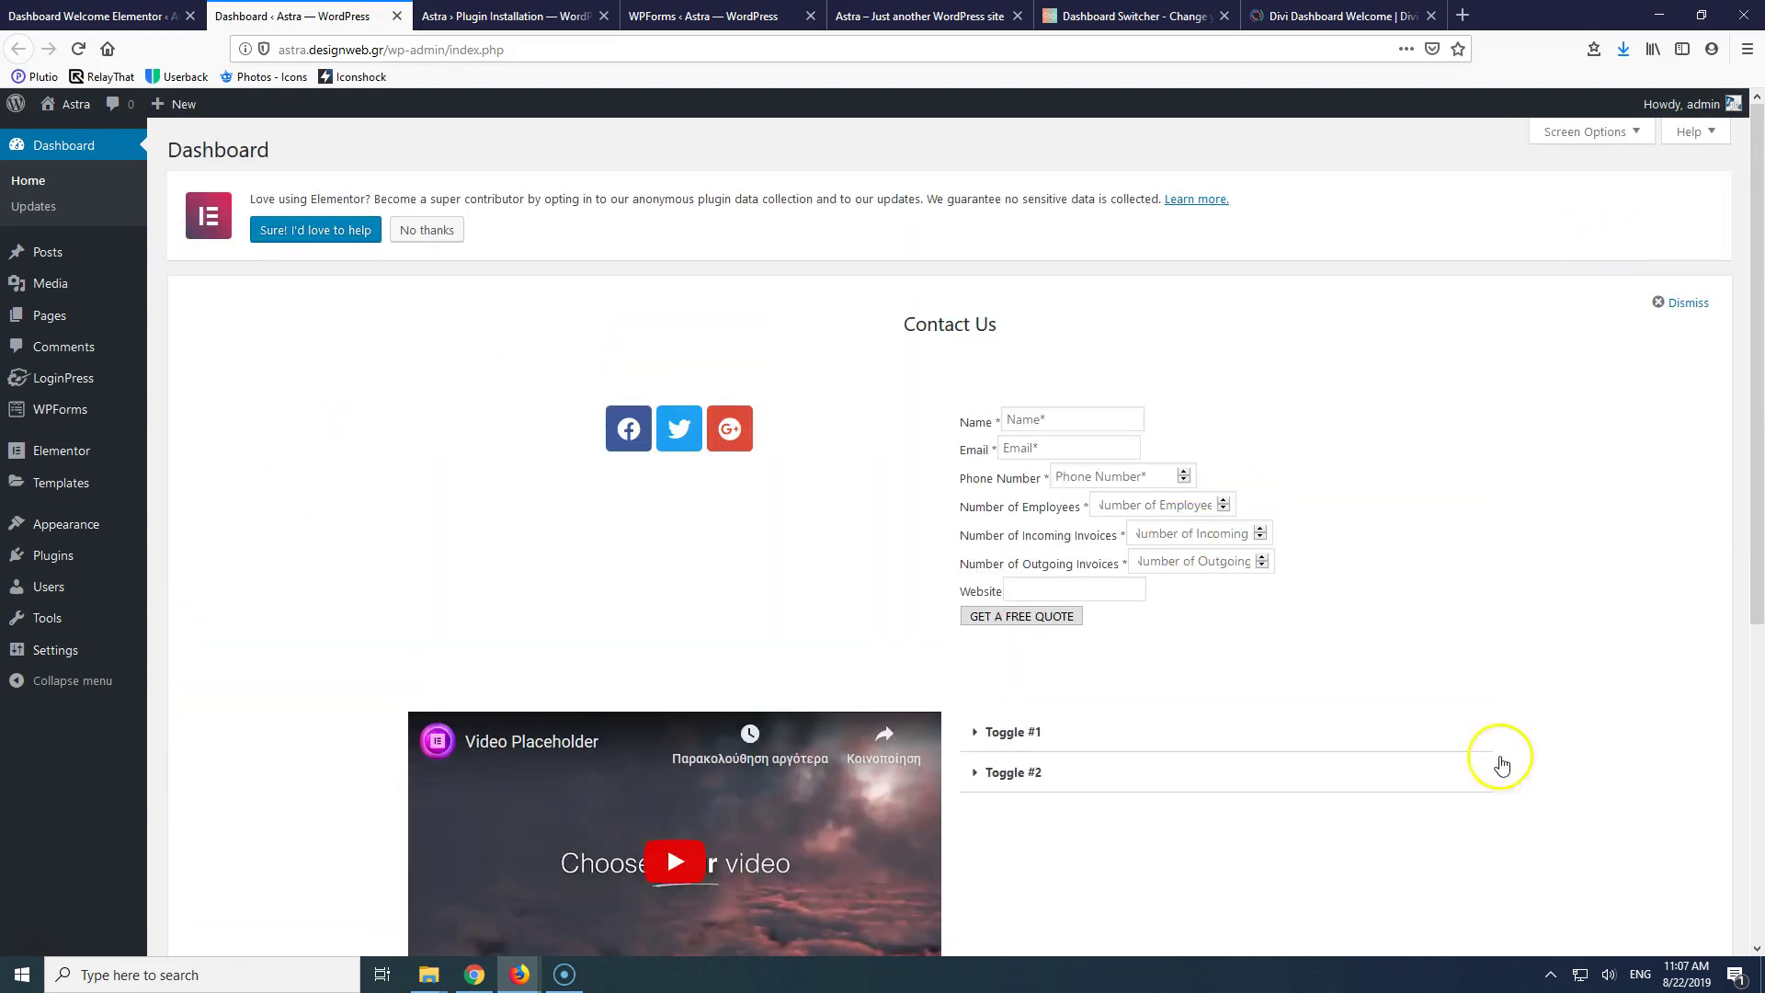
# - Hide the At a Glance, Activity, Quick Draft and WordPress Events and News boxes on the dashboard, keeping only Welcome shown
pyautogui.click(1642, 147)
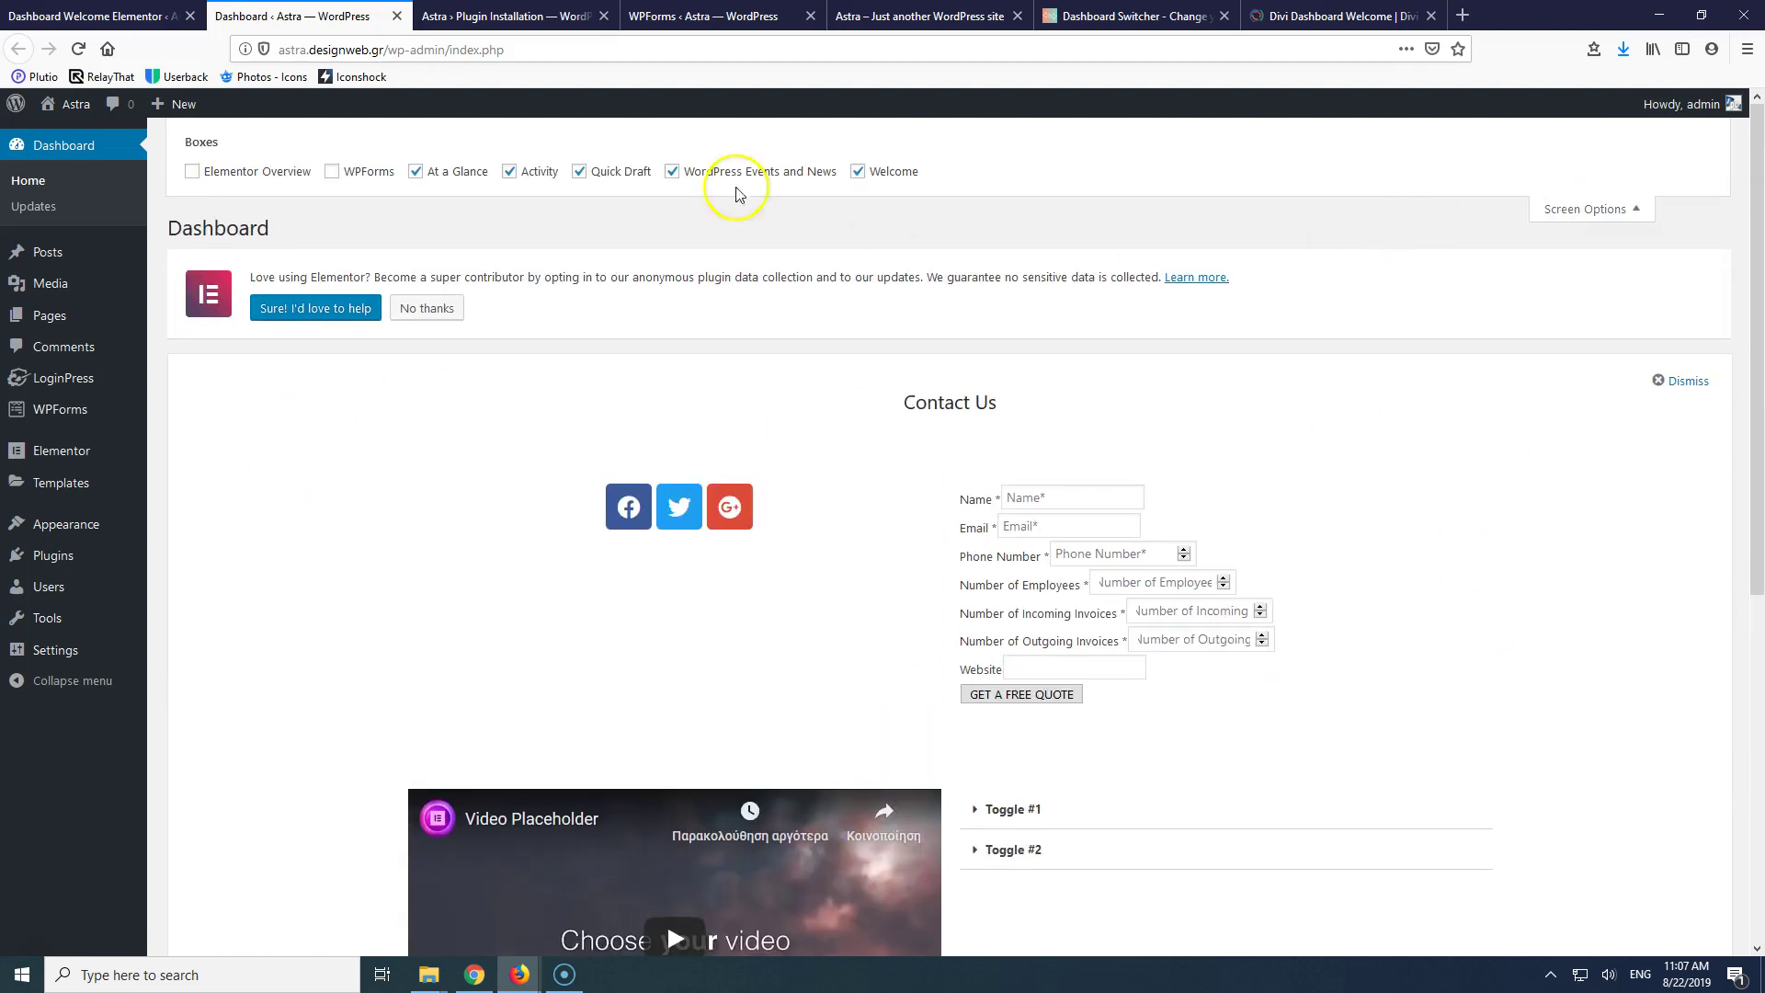
pyautogui.click(536, 174)
pyautogui.click(579, 173)
pyautogui.click(745, 173)
pyautogui.click(869, 175)
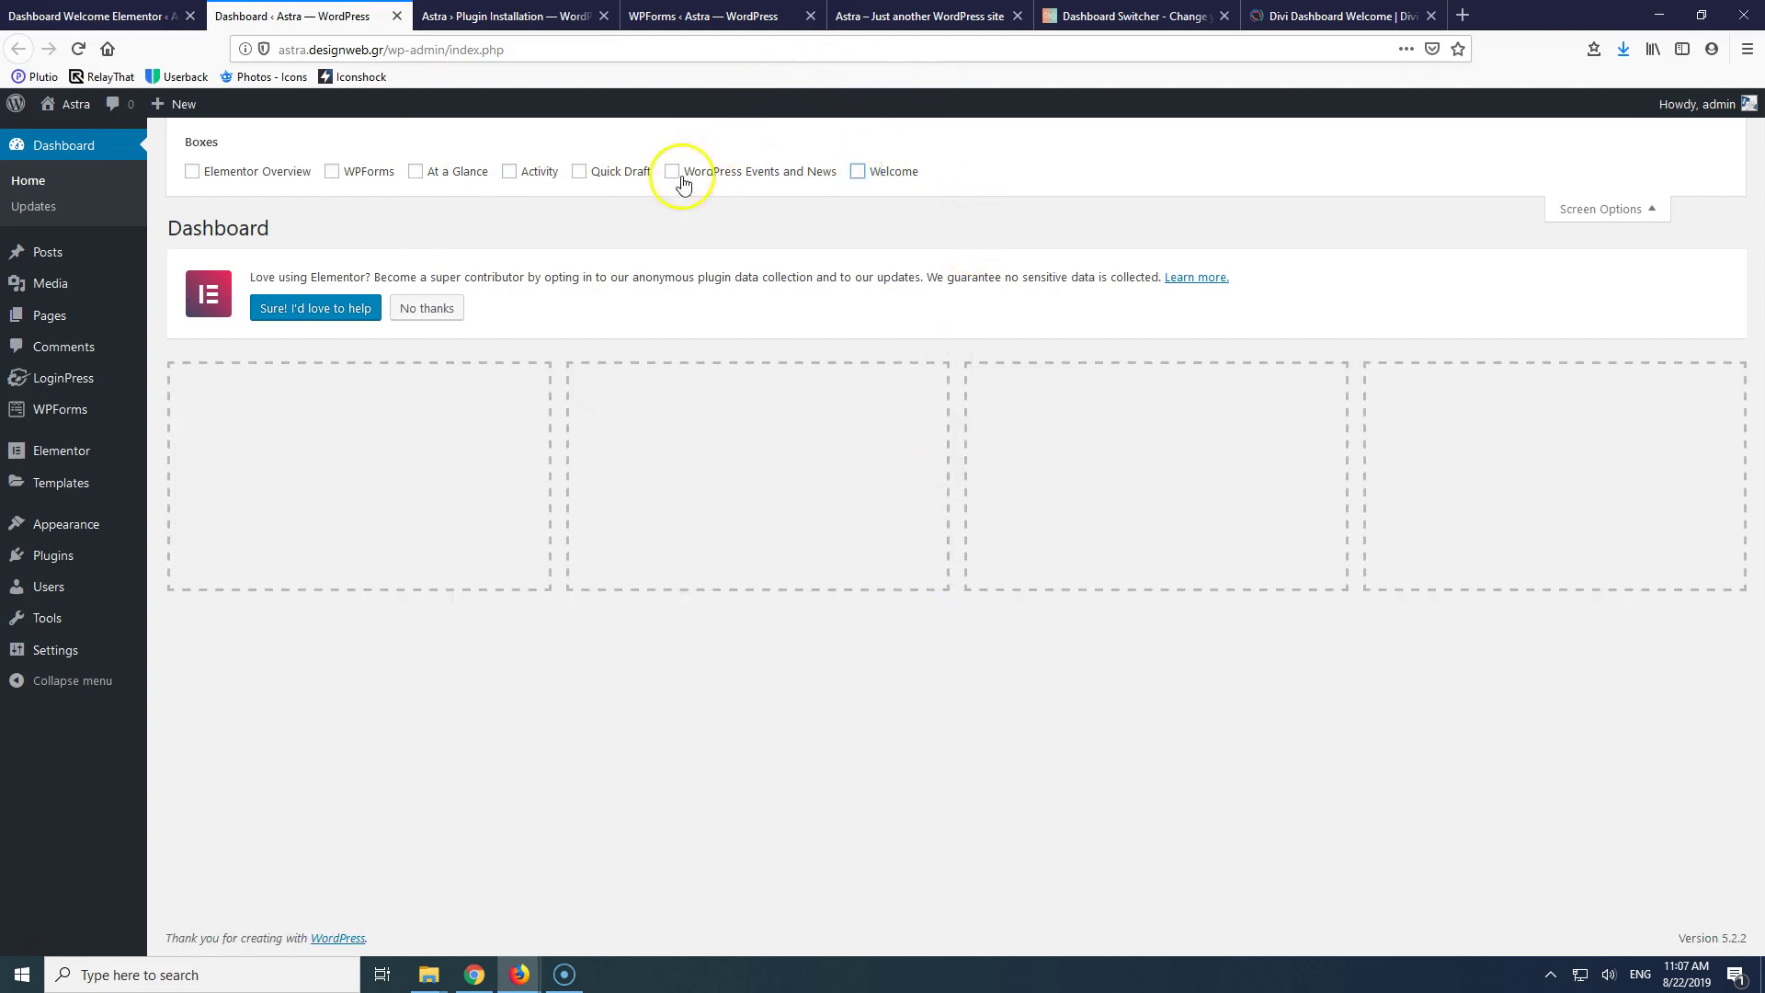
pyautogui.click(859, 174)
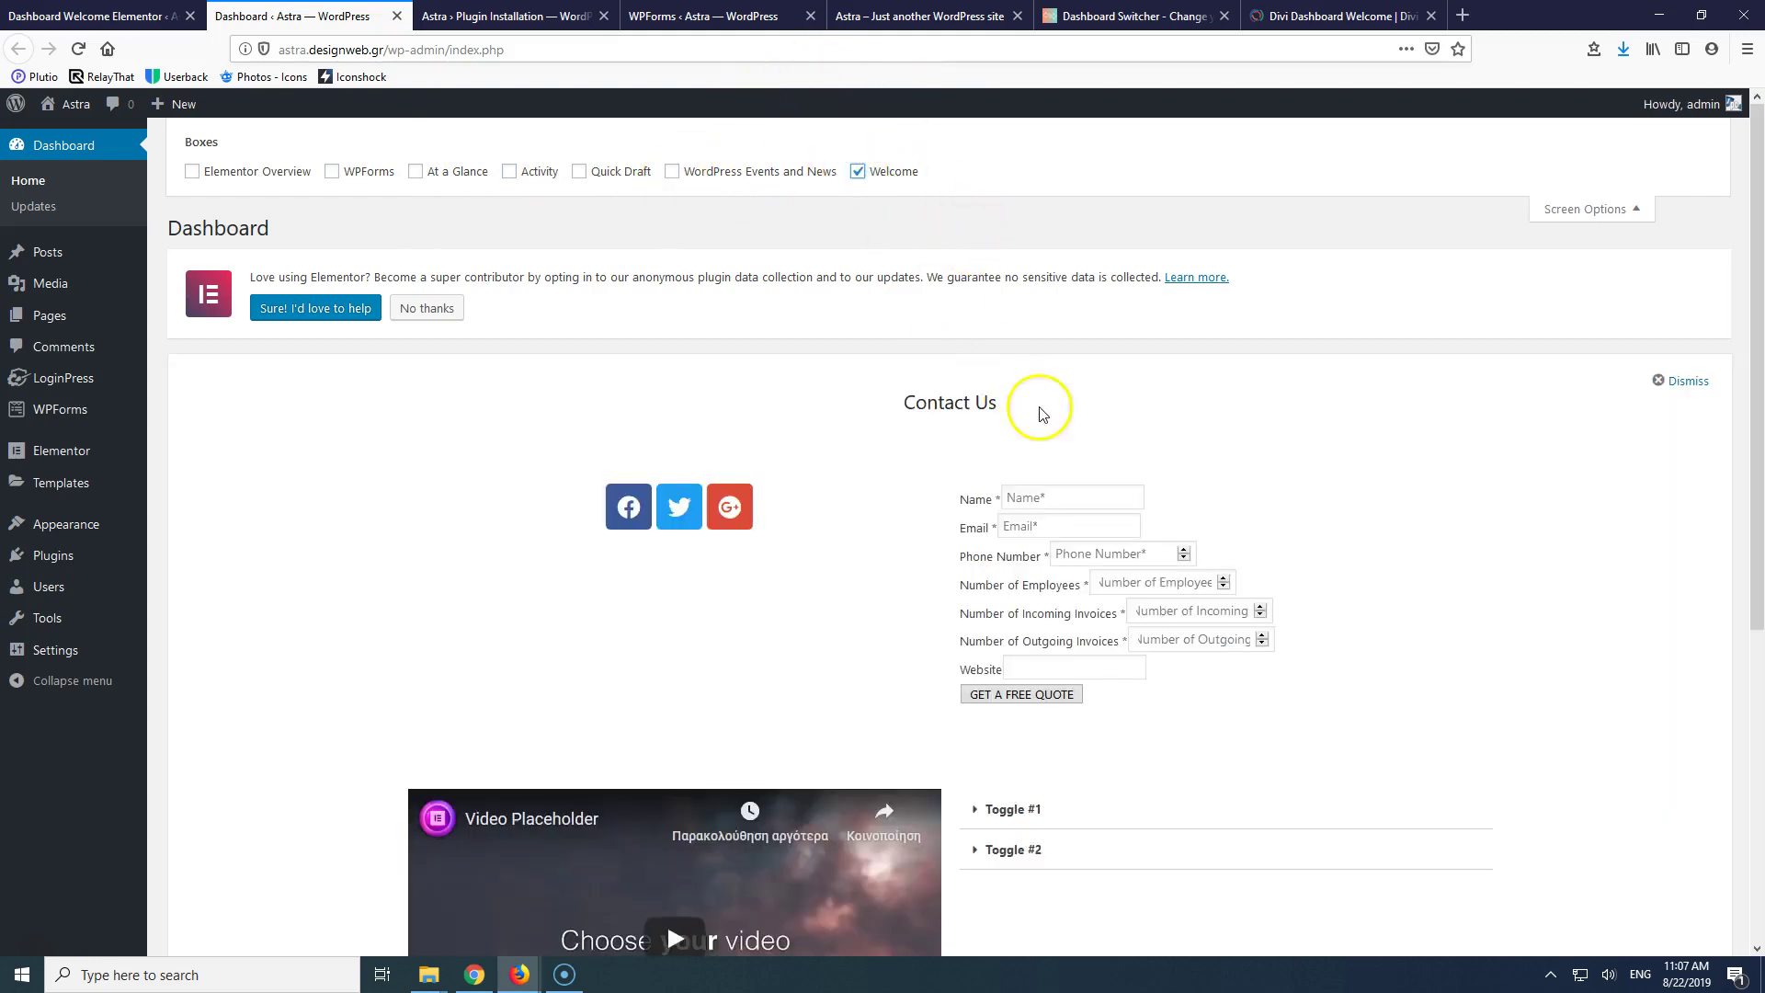
# - Decline the Elementor data-collection notice and review the dashboard with only the custom welcome panel
pyautogui.scroll(-5, 1497, 504)
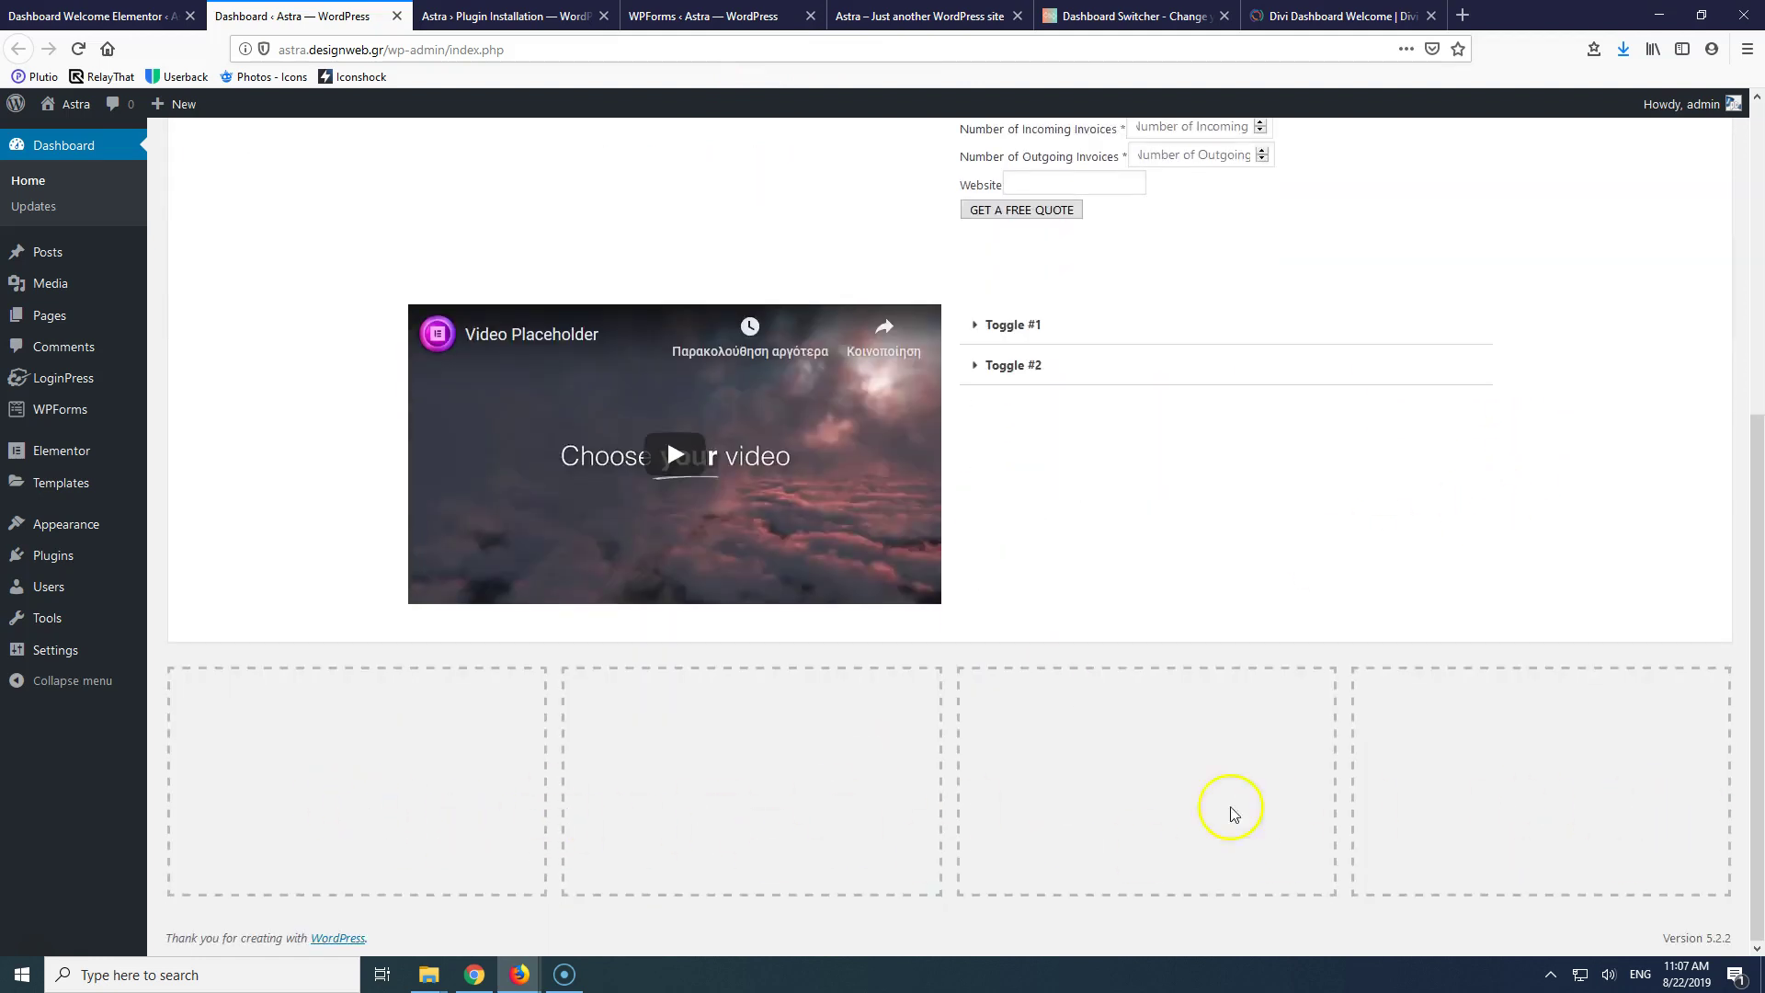
pyautogui.scroll(5, 1257, 805)
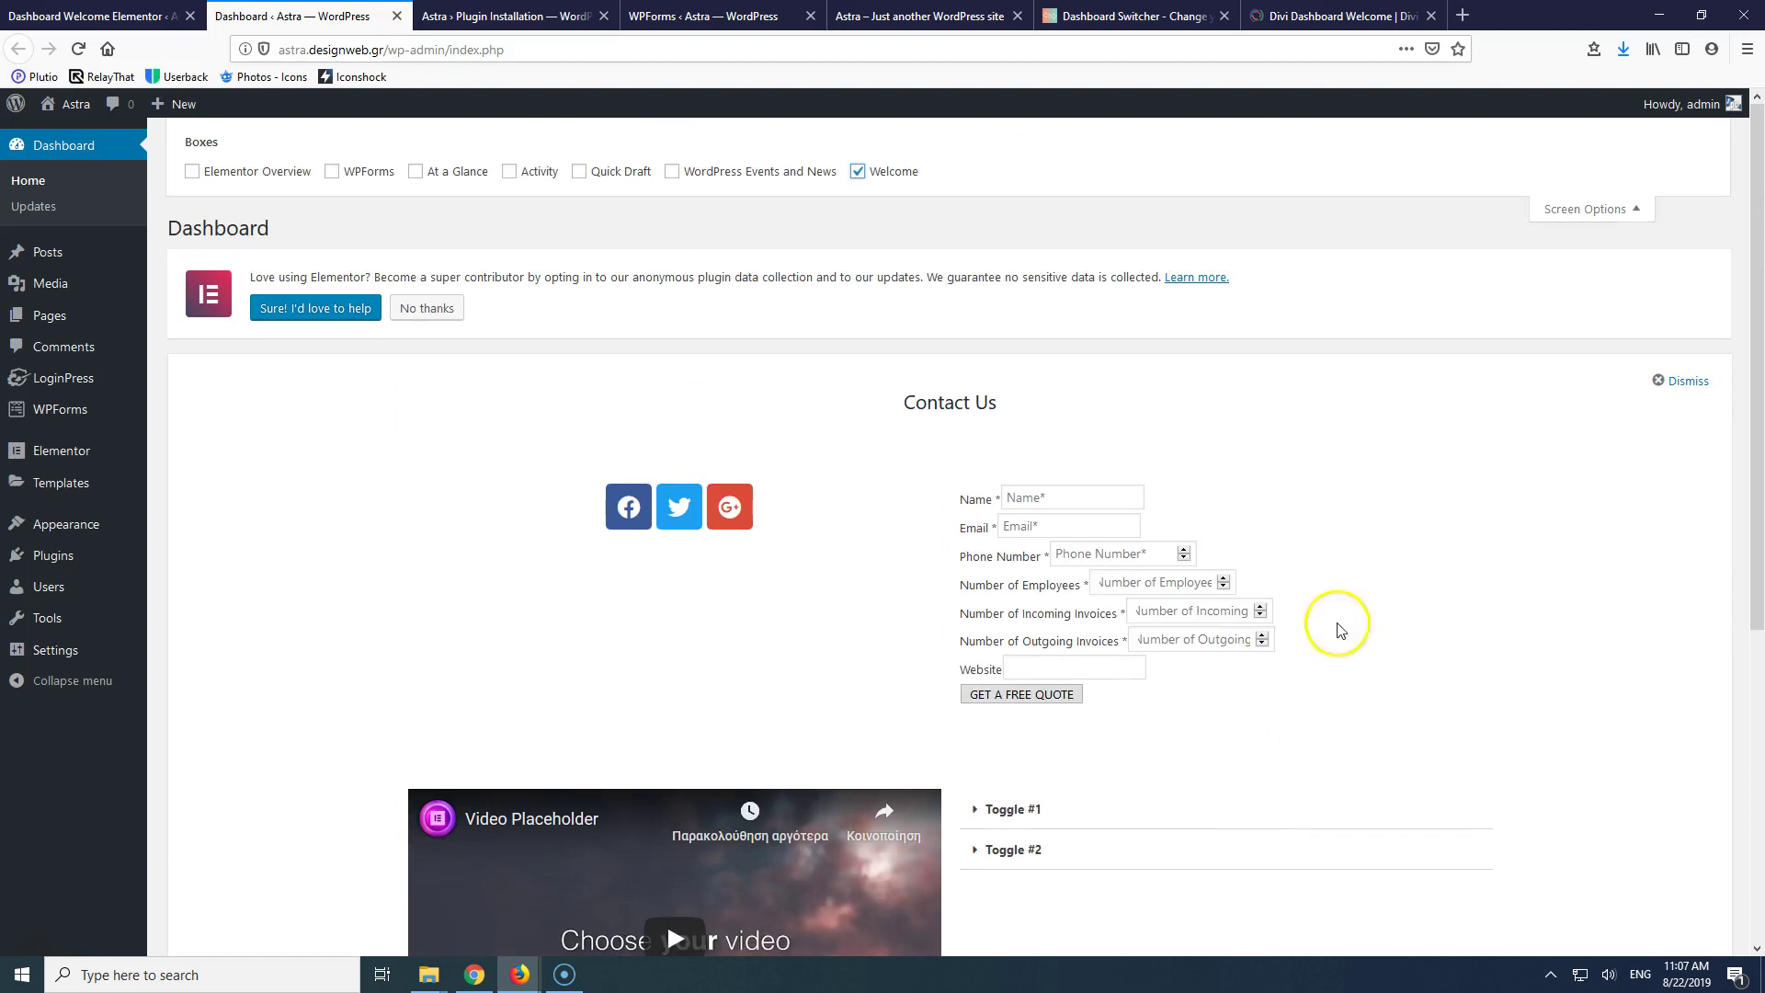
pyautogui.click(425, 309)
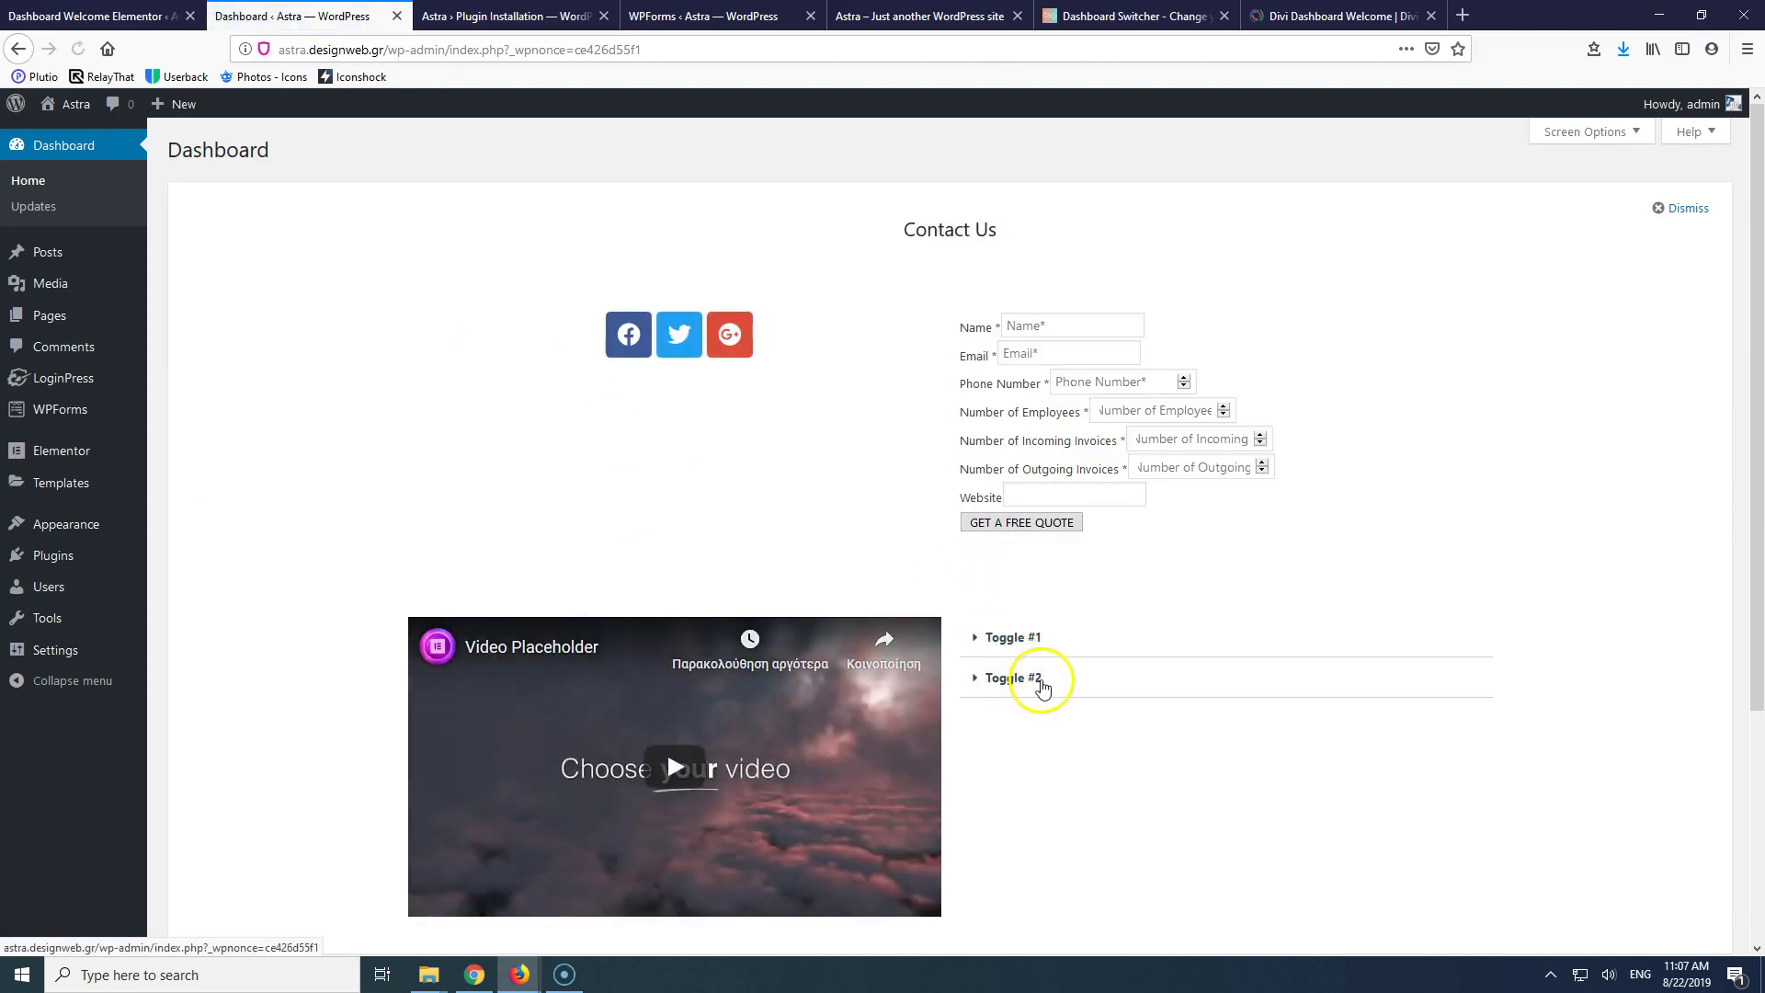
pyautogui.scroll(-3, 1042, 685)
pyautogui.scroll(3, 947, 678)
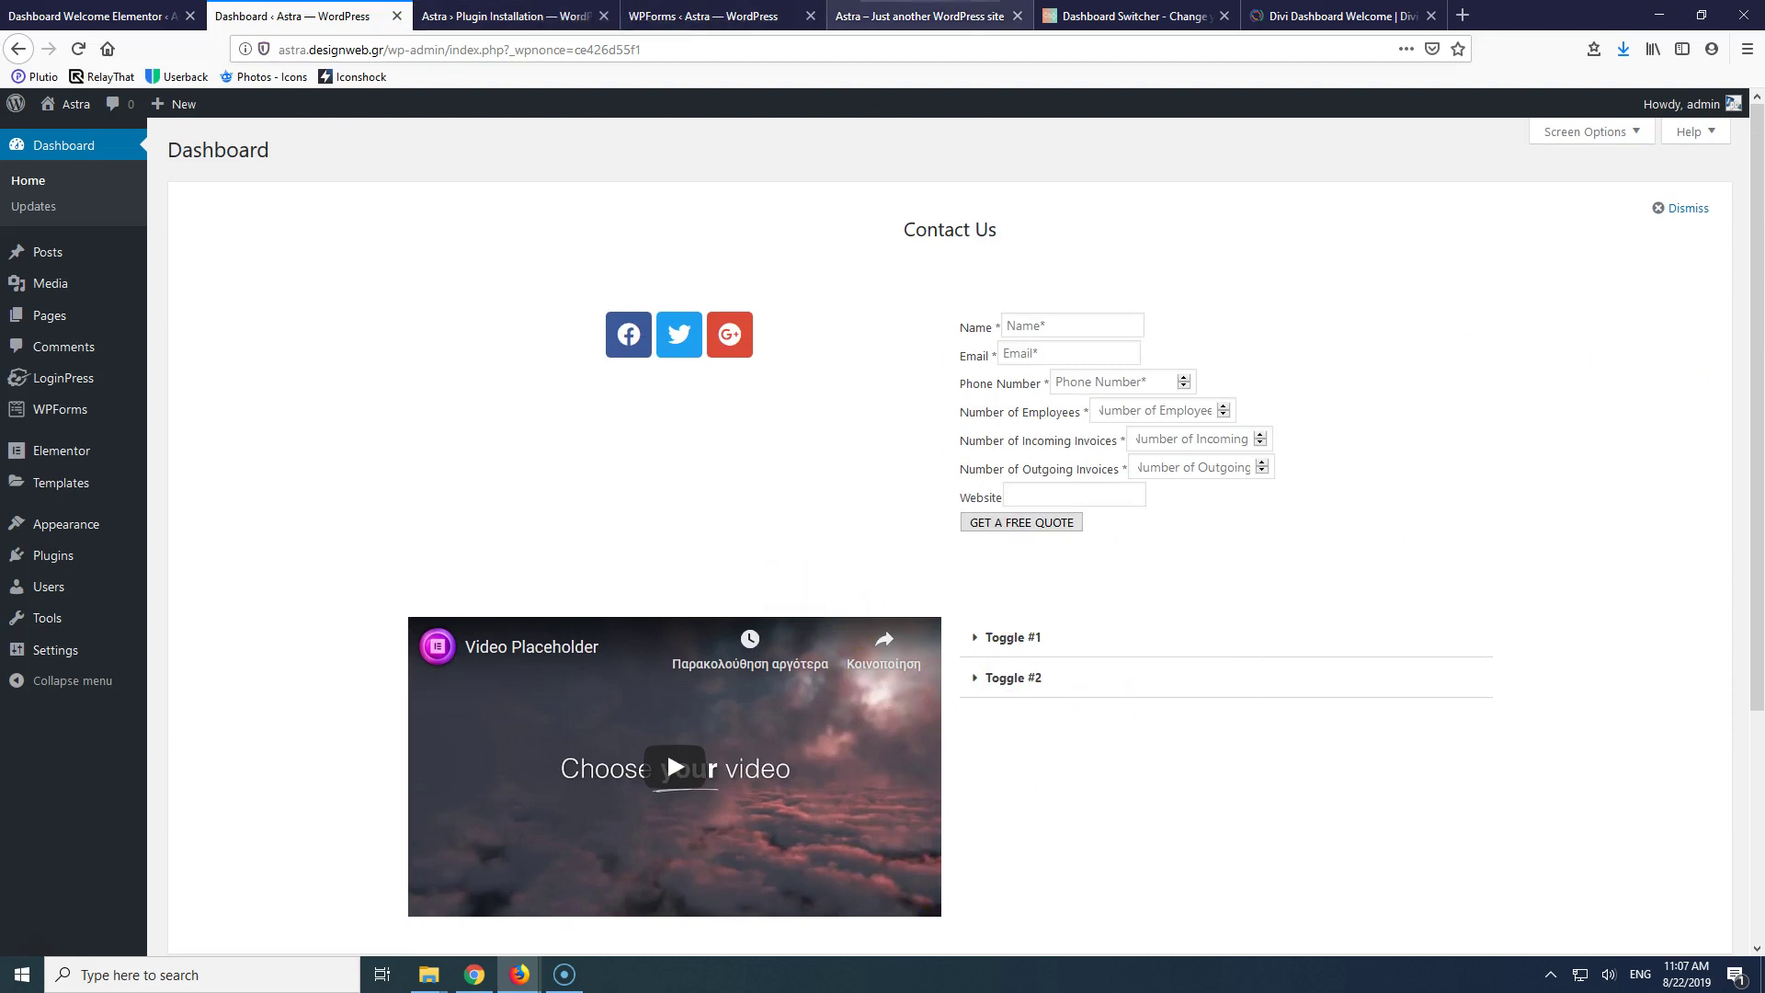
# - Switch to the Dashboard Switcher website and read the plugin's changelog
pyautogui.click(1138, 20)
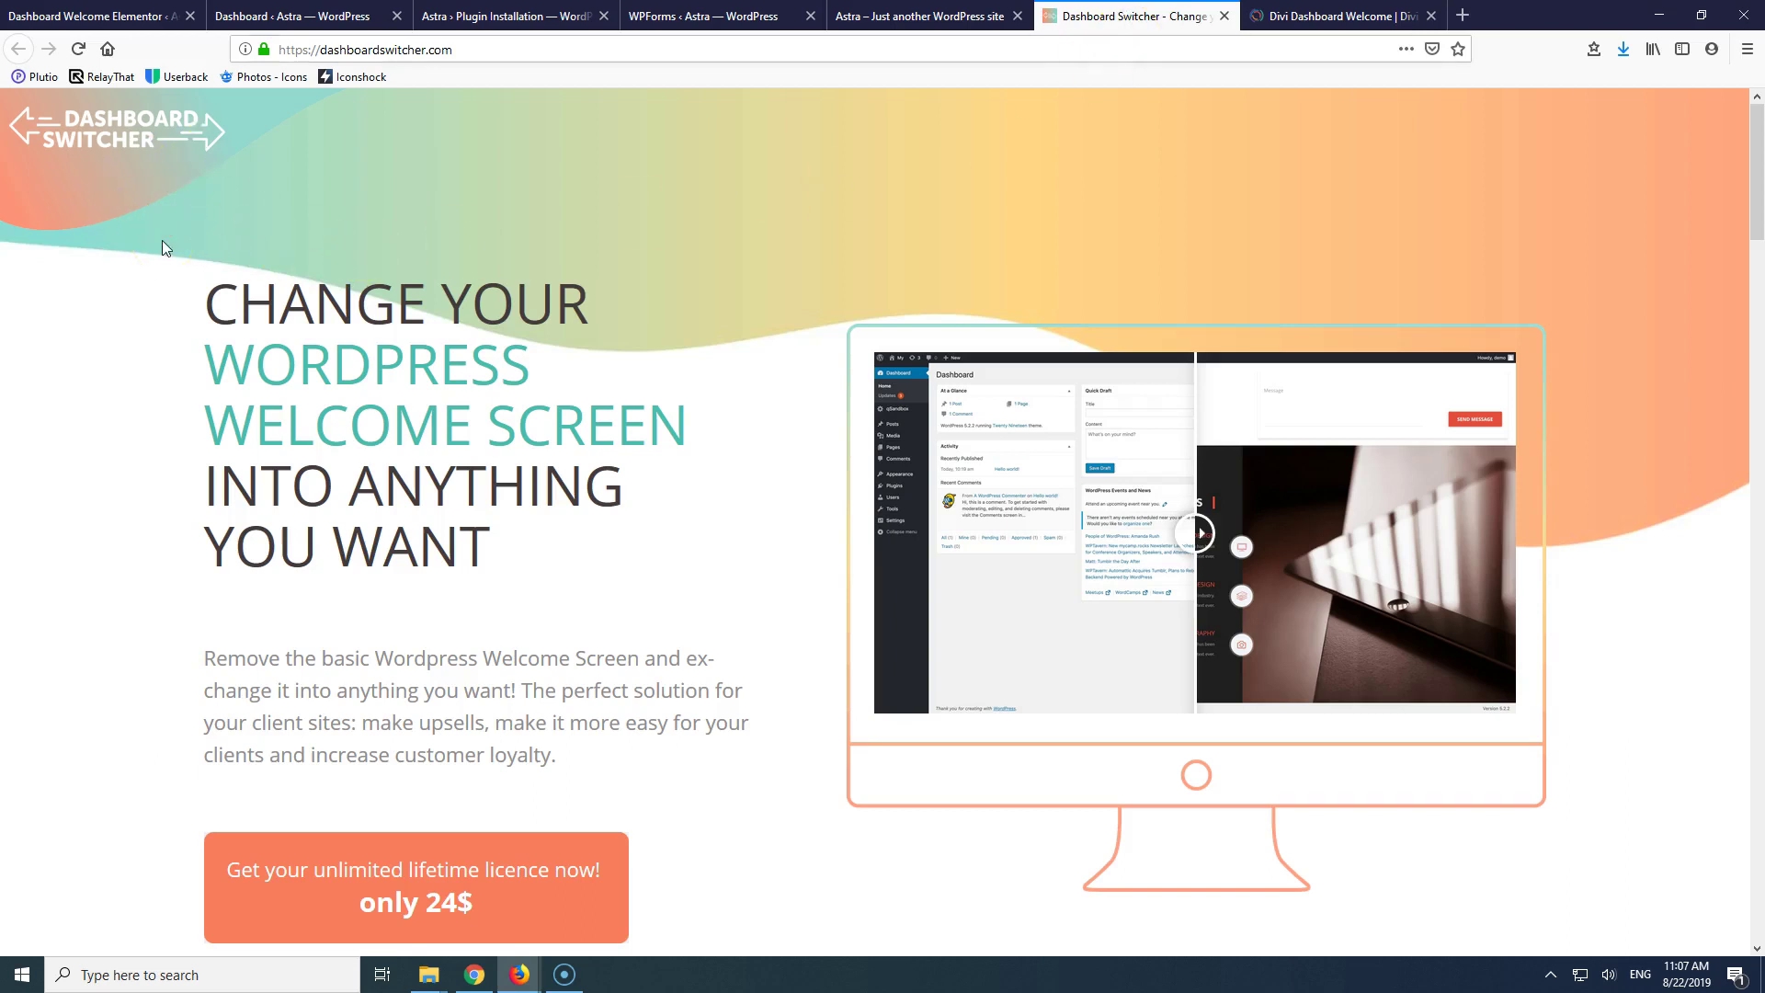
pyautogui.scroll(-20, 162, 240)
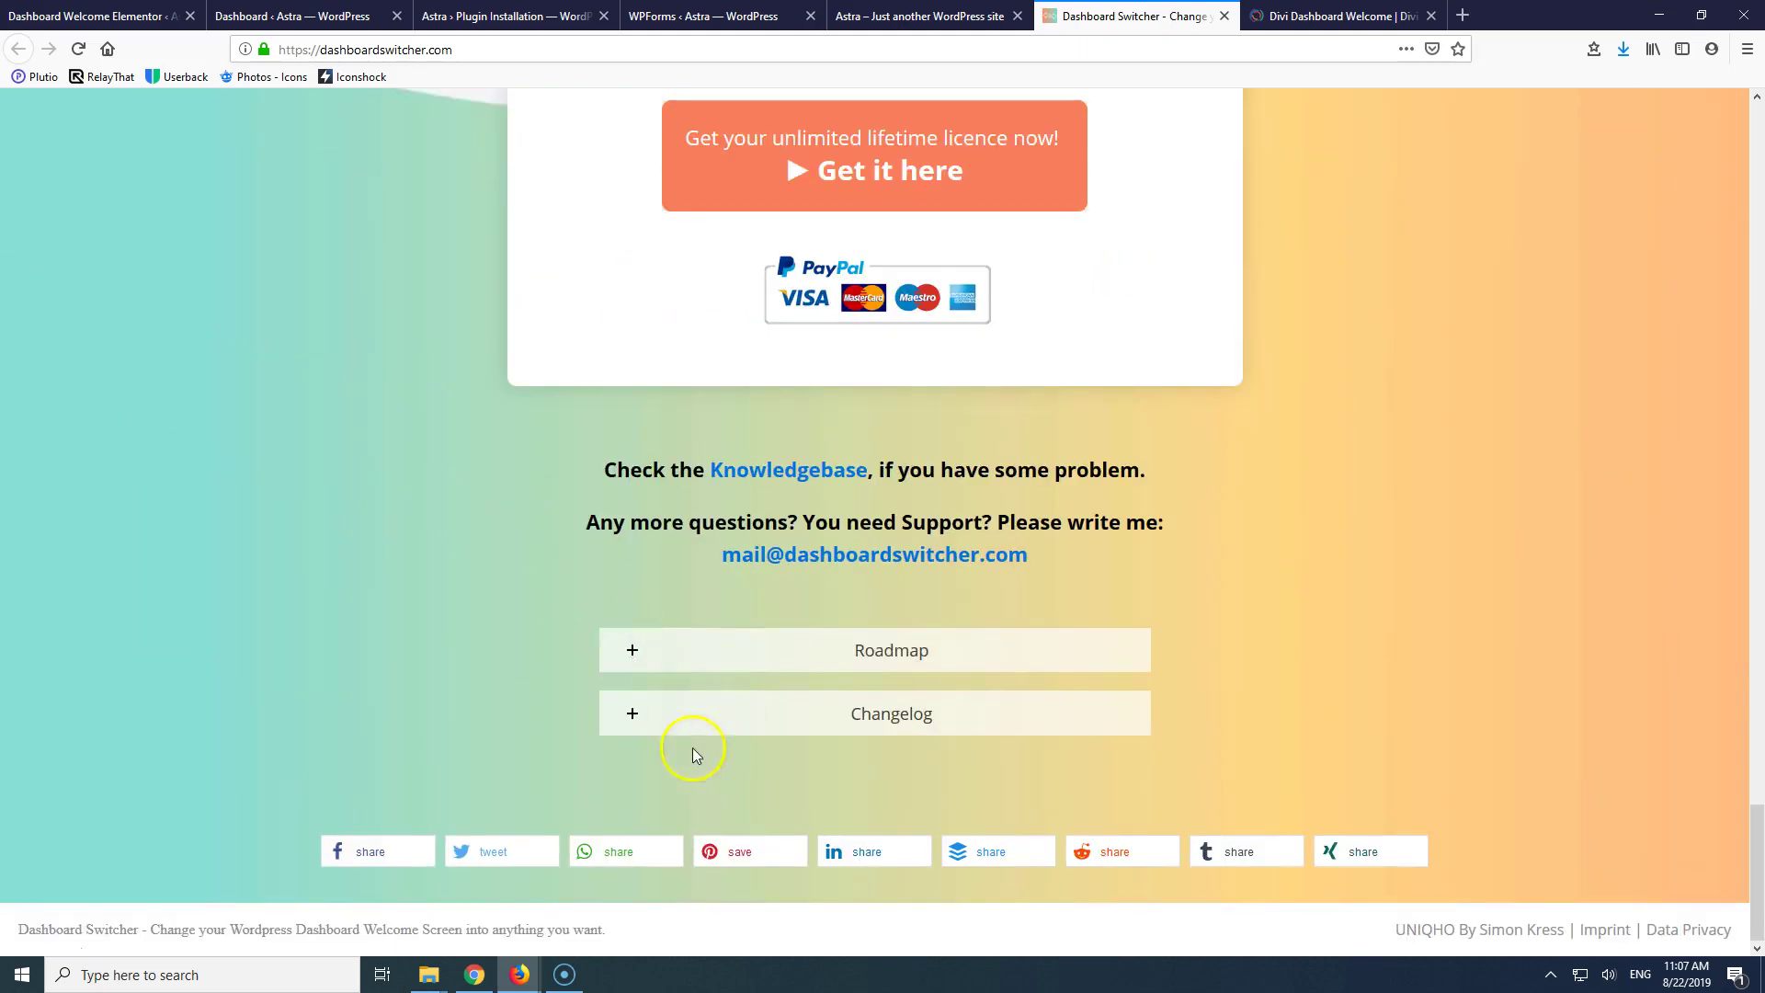
pyautogui.click(628, 726)
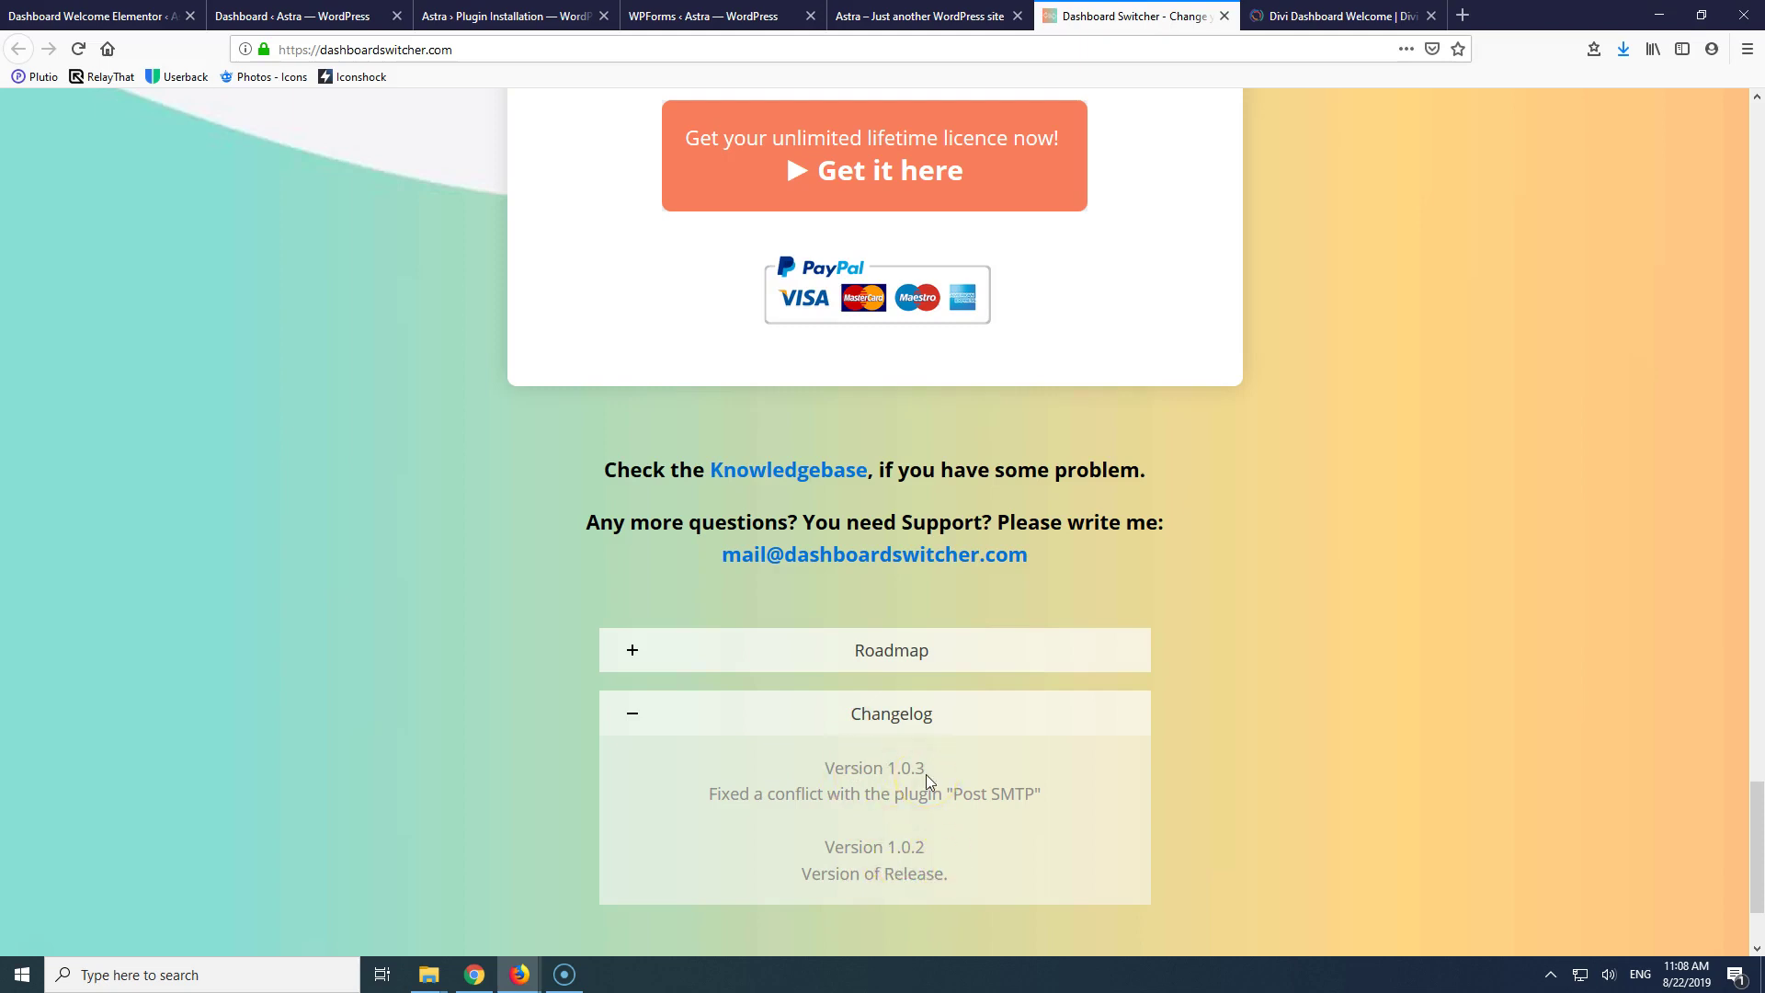
pyautogui.scroll(15, 926, 774)
pyautogui.scroll(10, 926, 781)
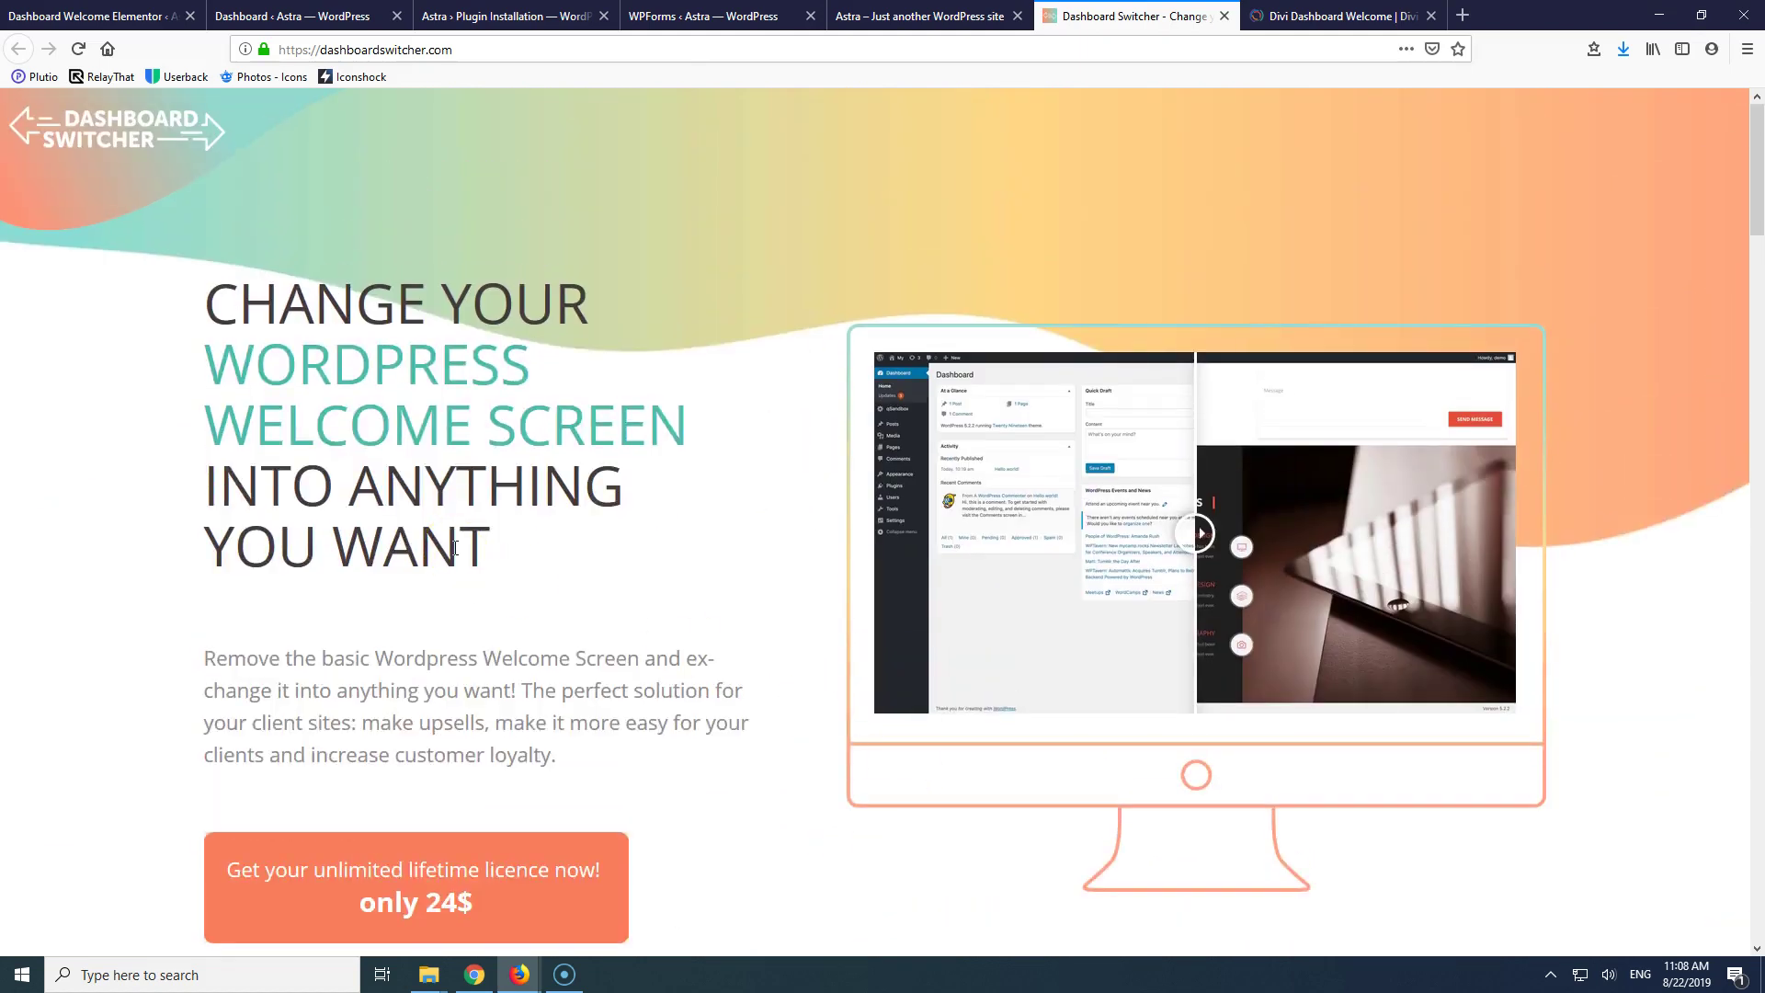
# - Examine the Dashboard Switcher page's supported builders, features and licence offer, and return to the Dashboard Welcome Elementor settings
pyautogui.scroll(-3, 454, 548)
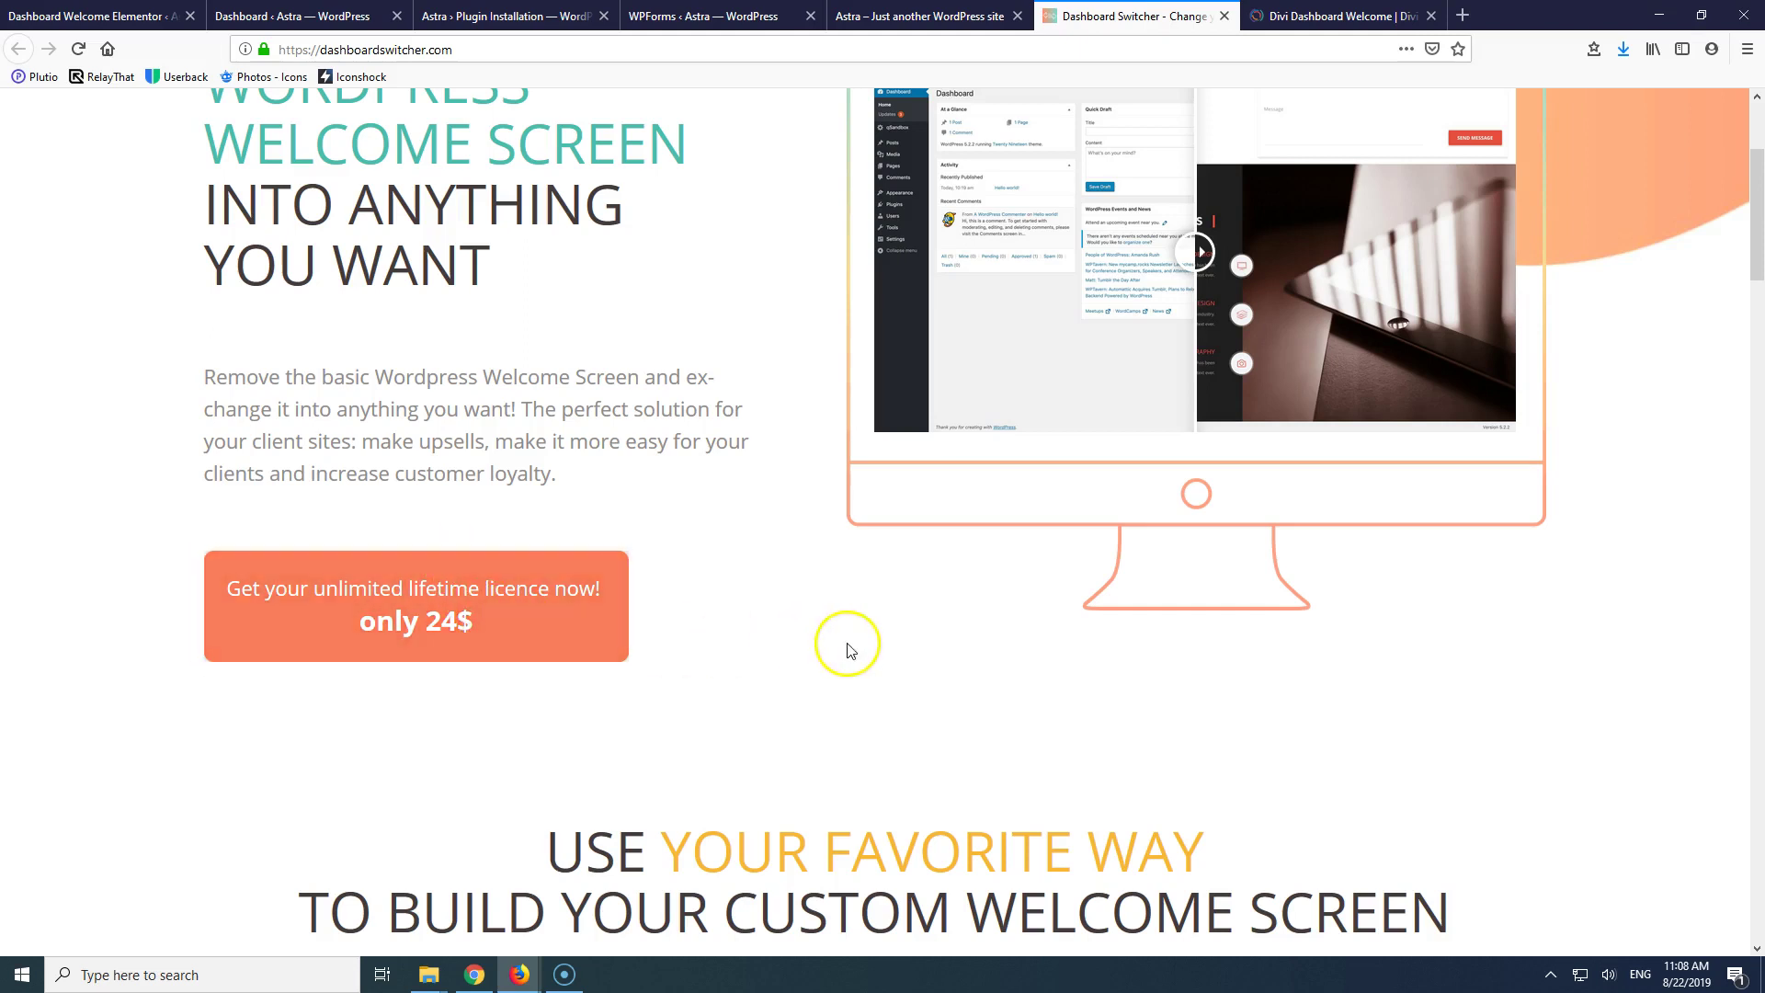
pyautogui.scroll(-15, 847, 643)
pyautogui.scroll(-15, 847, 648)
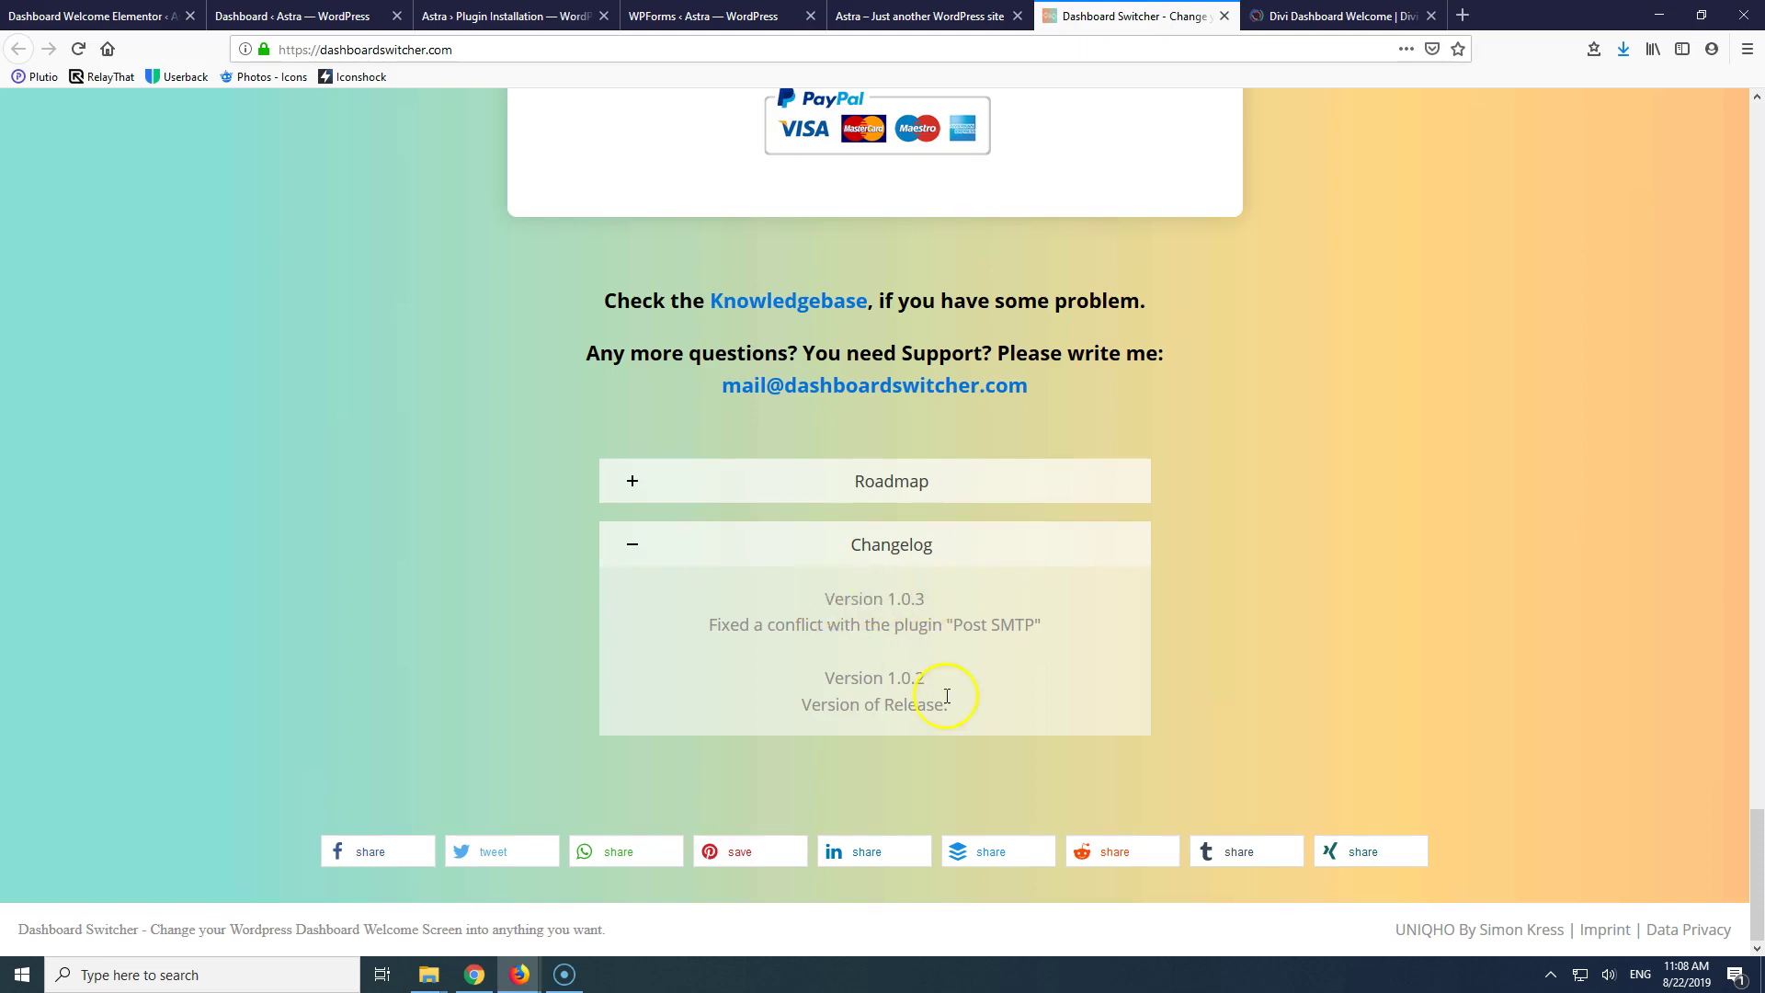
pyautogui.scroll(20, 947, 696)
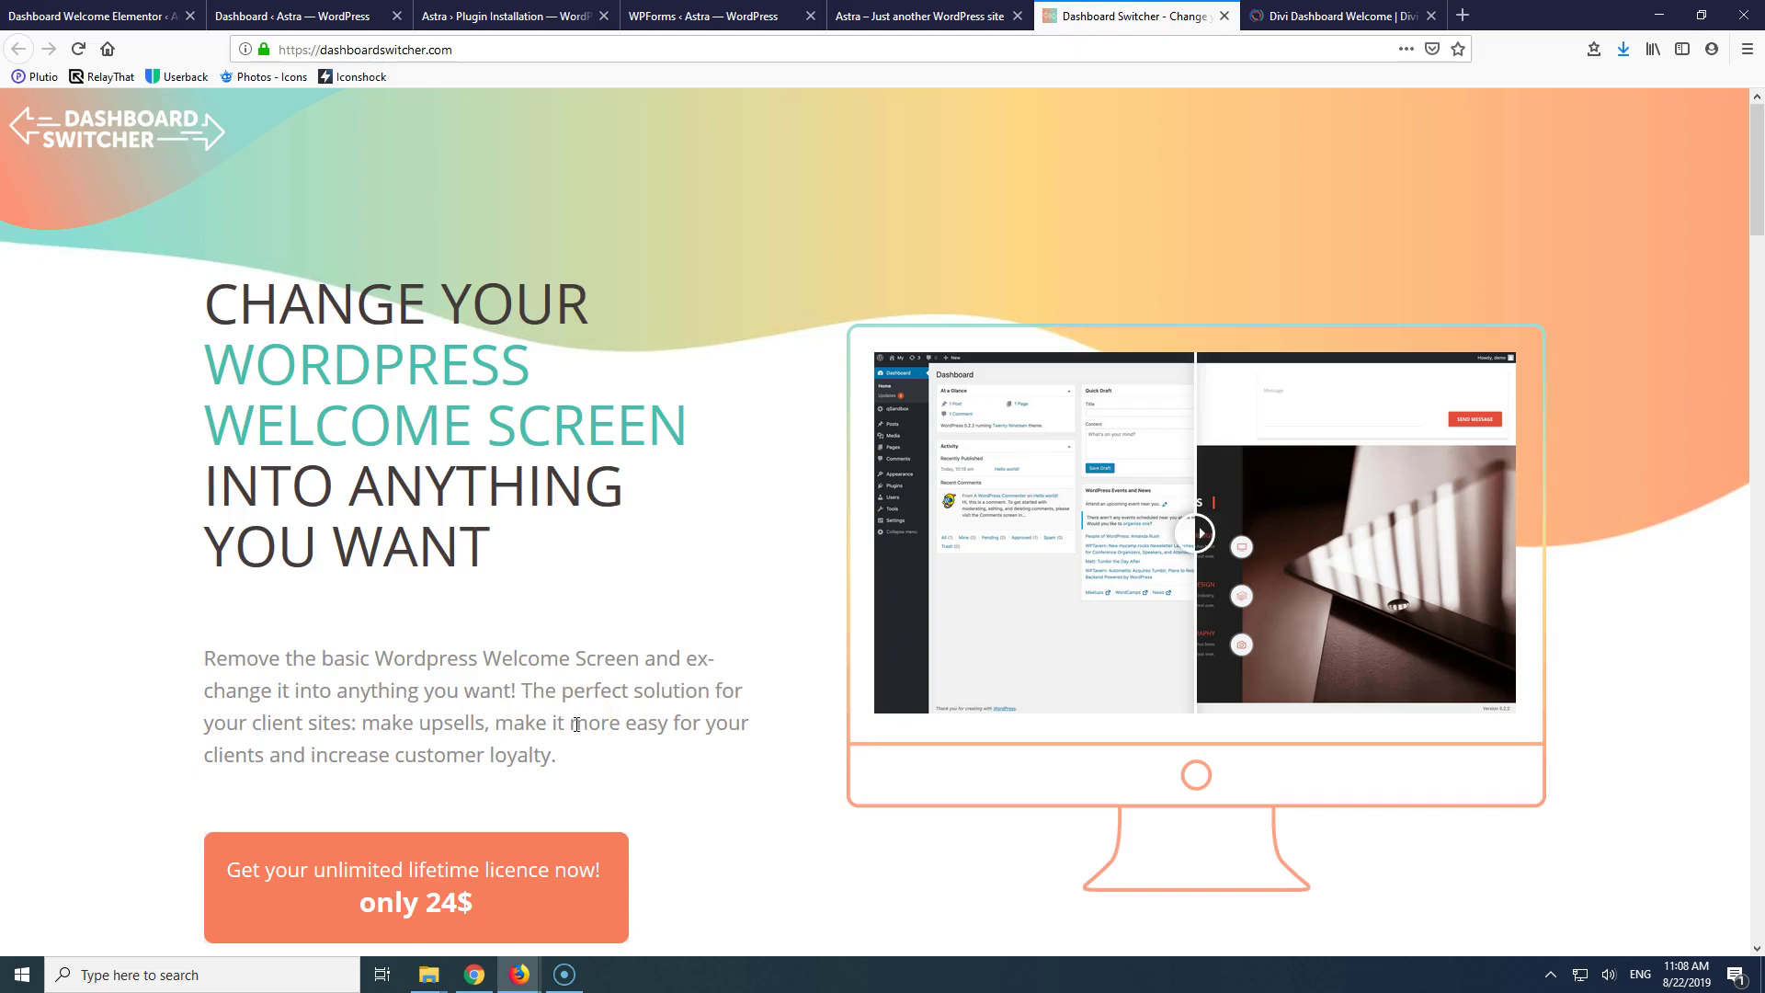
pyautogui.scroll(-7, 577, 724)
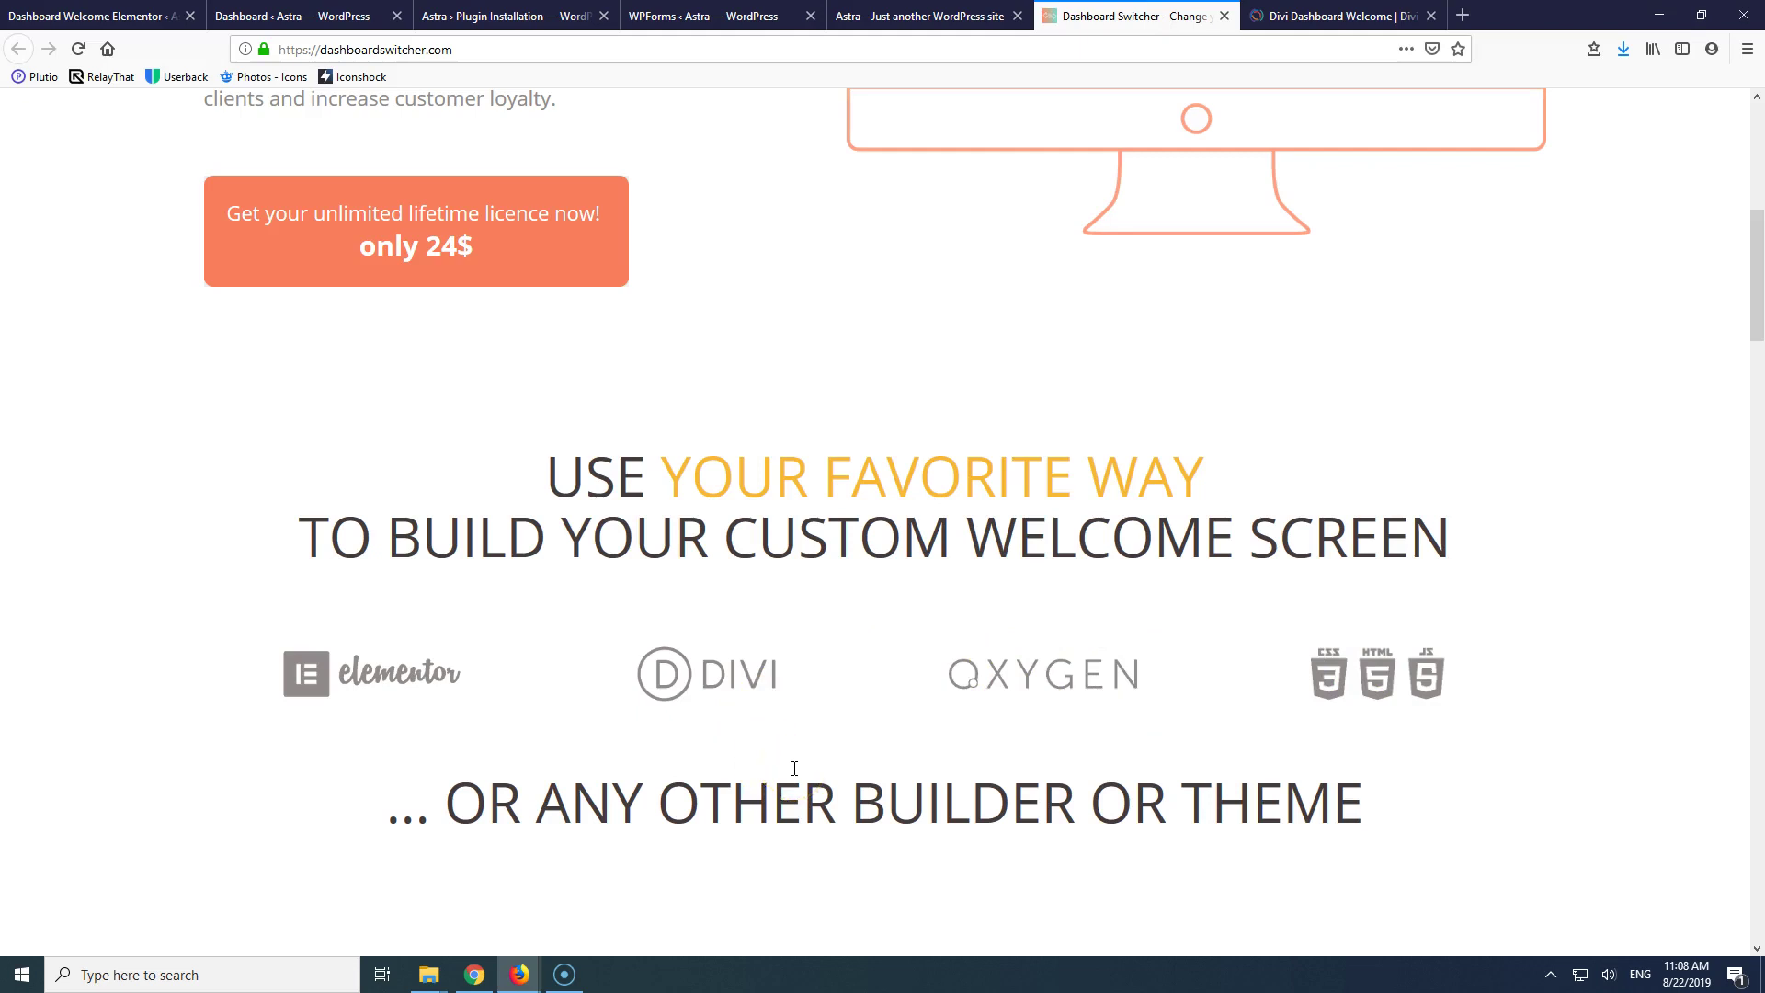
pyautogui.scroll(-10, 794, 769)
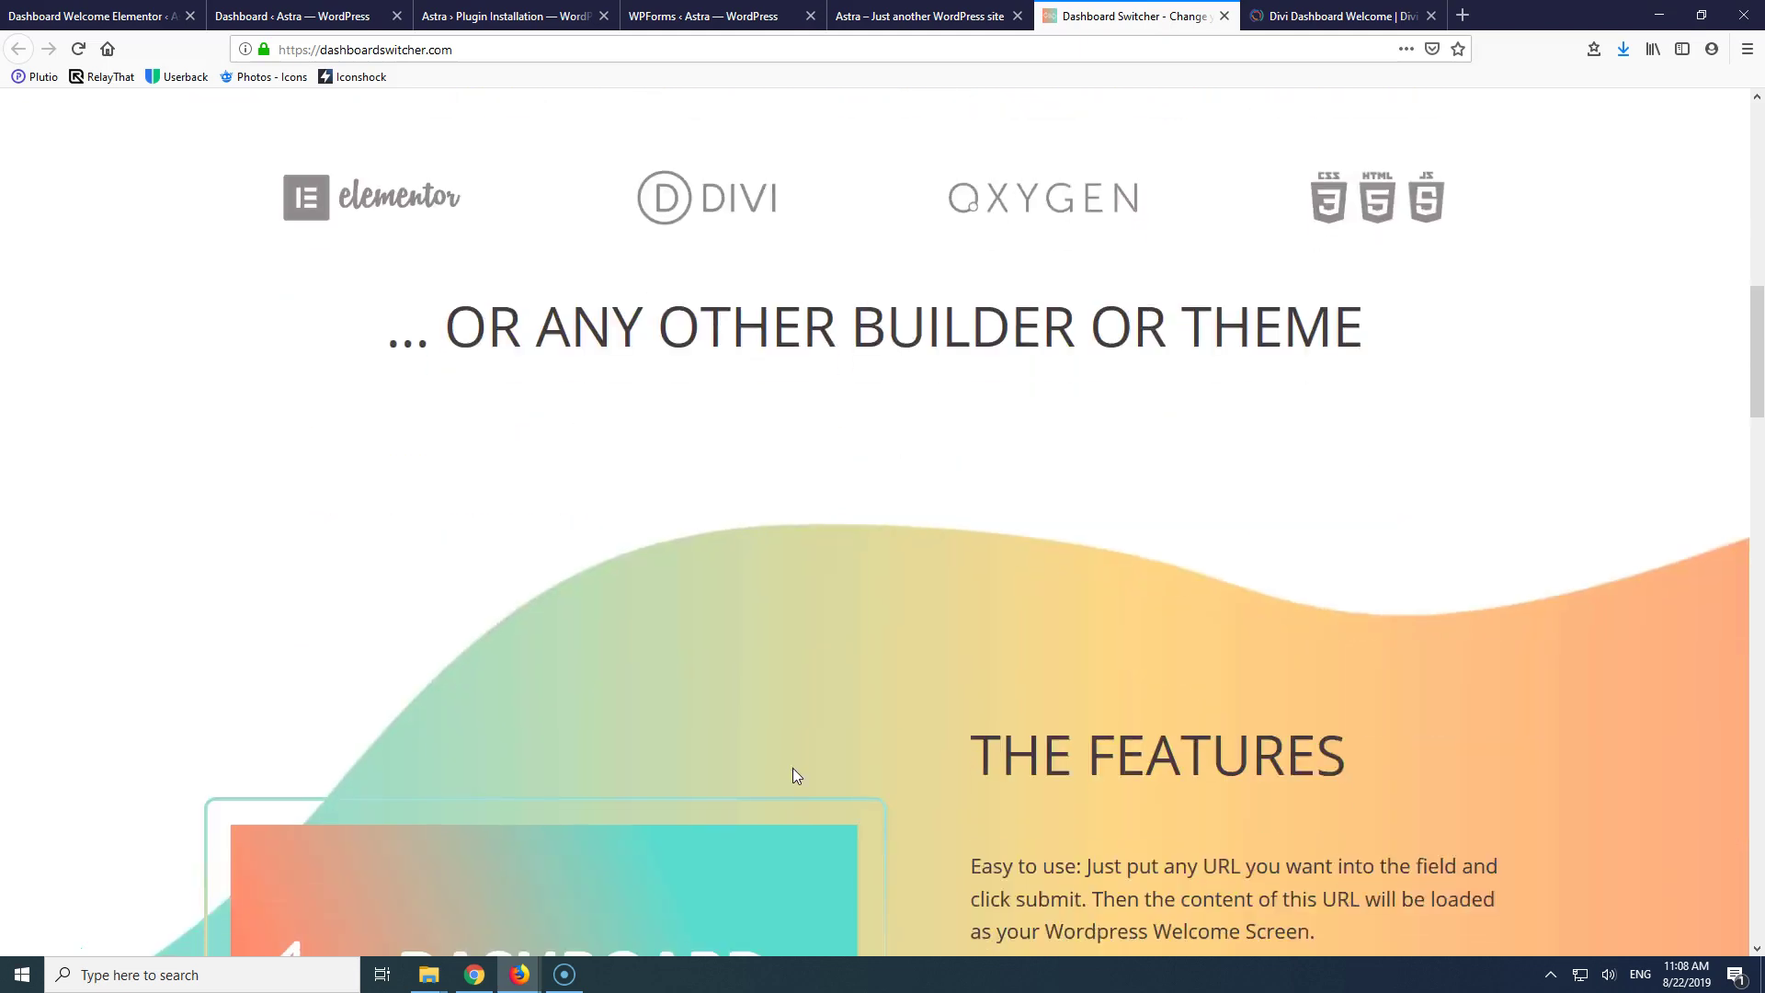
pyautogui.scroll(-15, 804, 674)
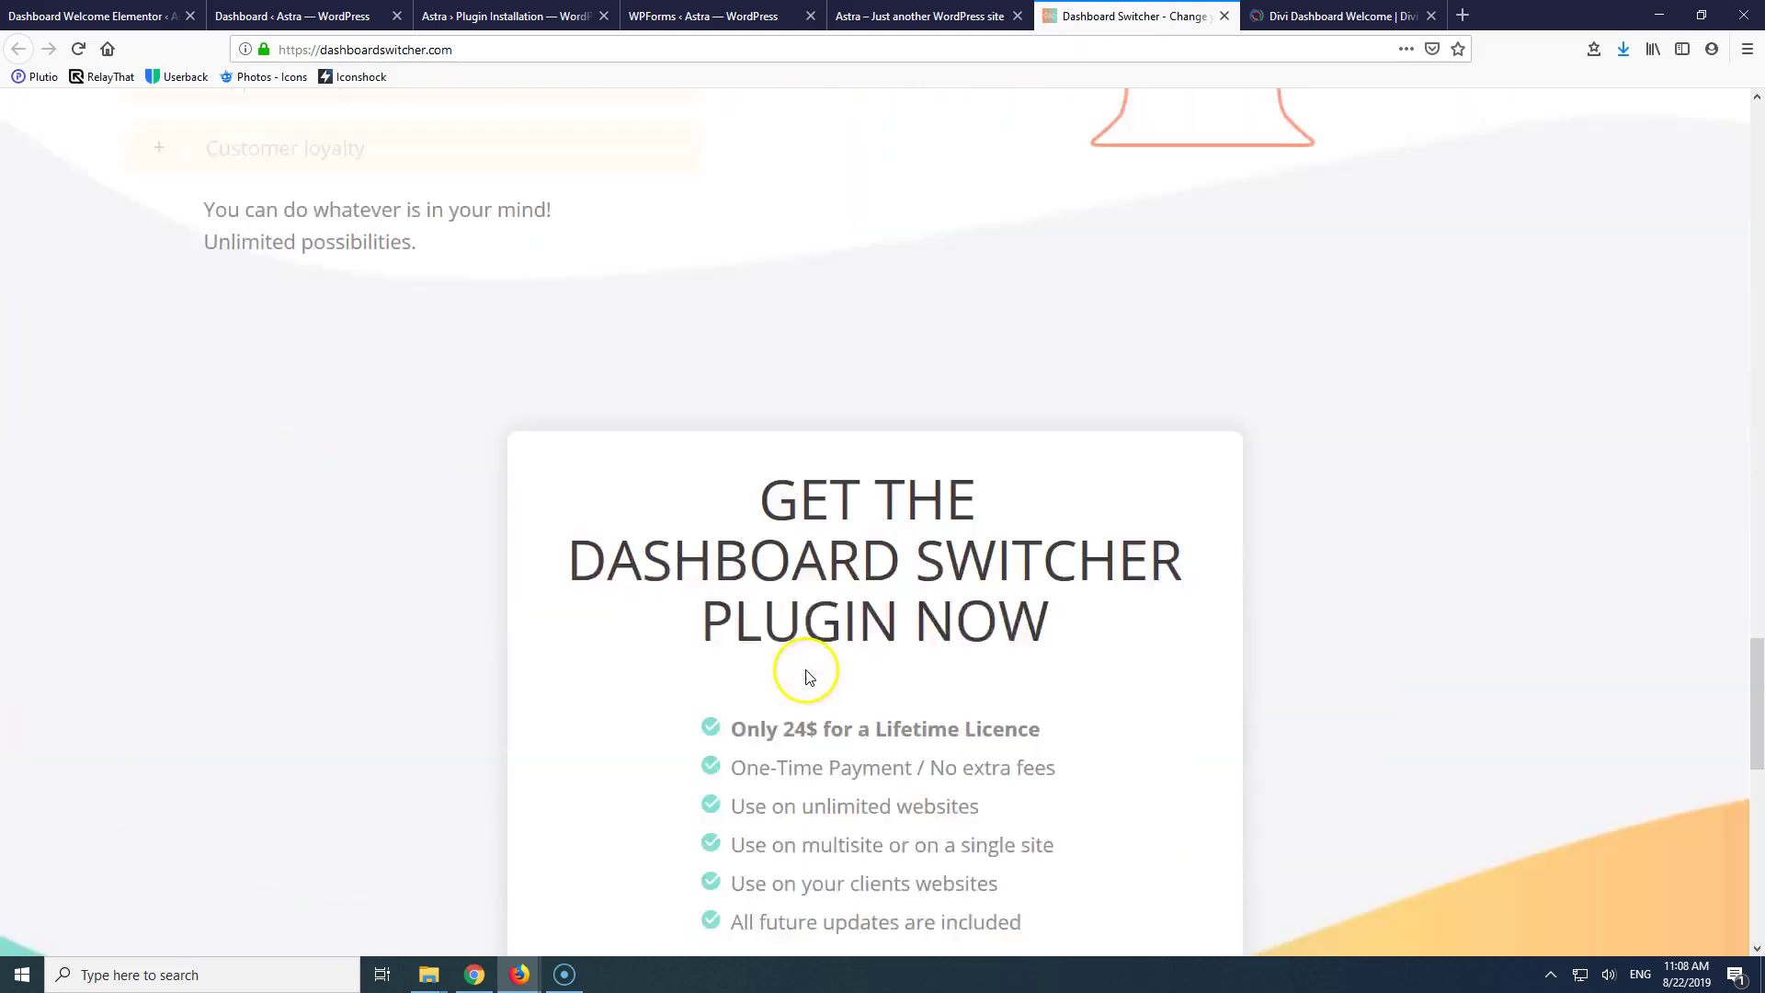
pyautogui.scroll(15, 805, 676)
pyautogui.click(808, 679)
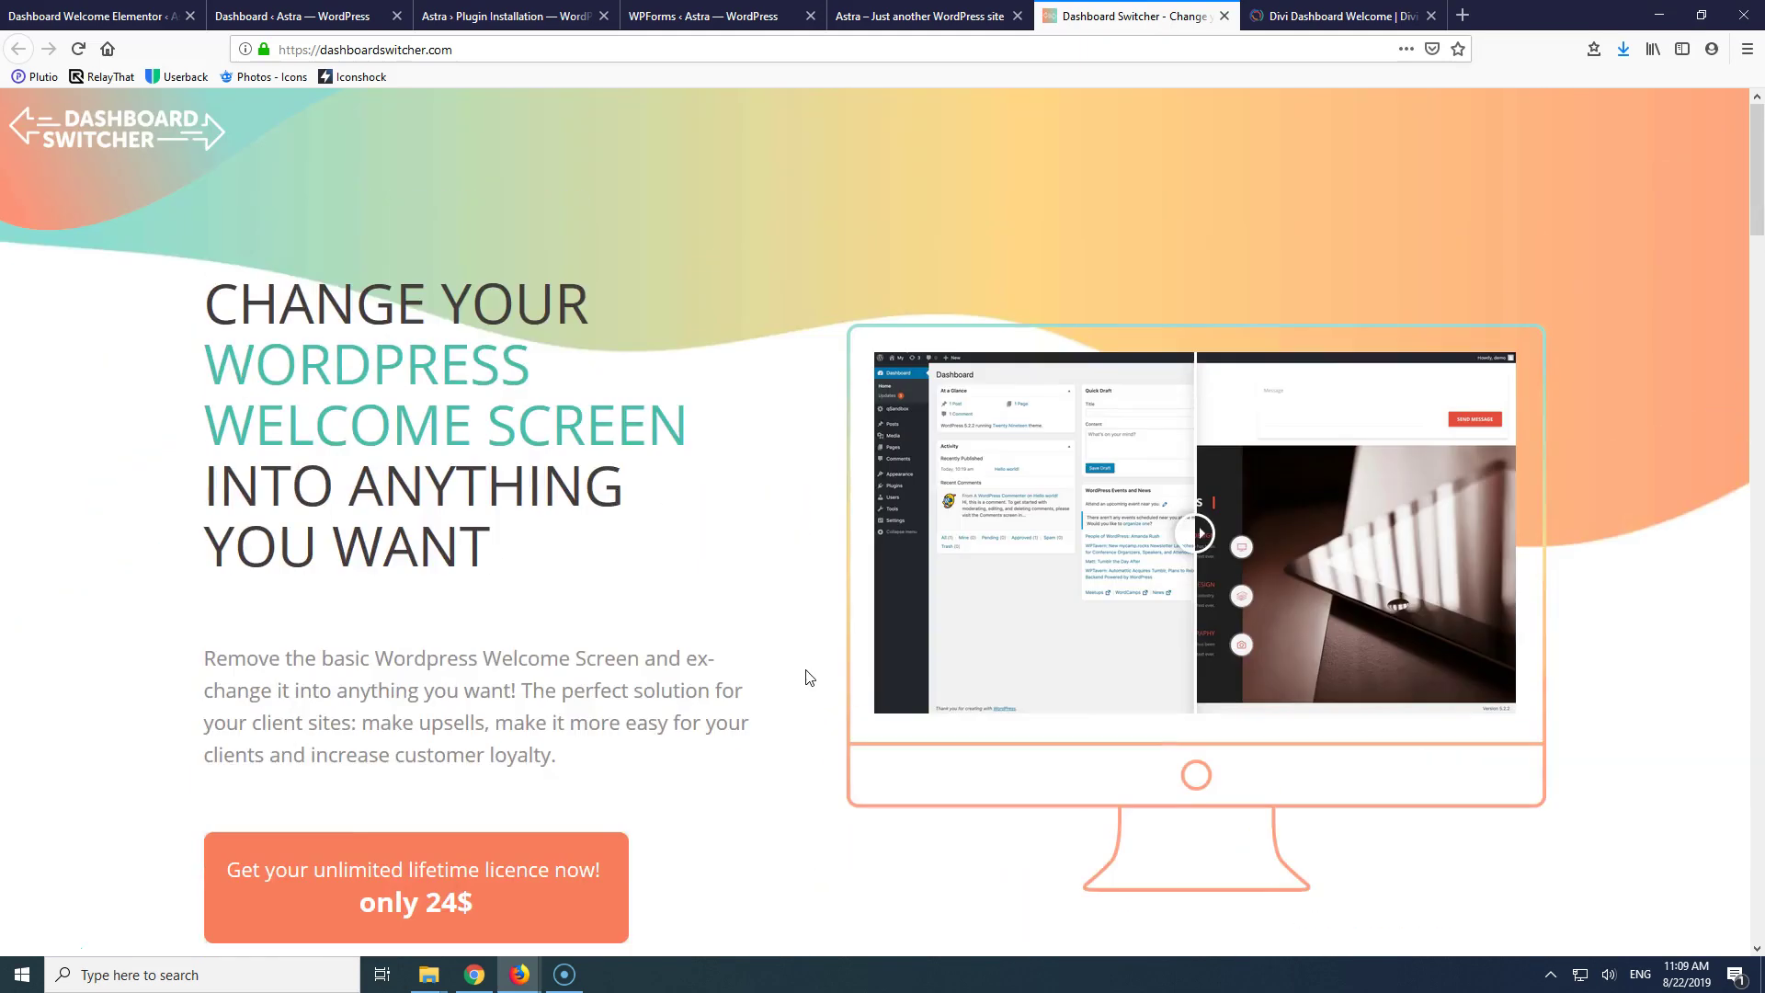
pyautogui.click(149, 25)
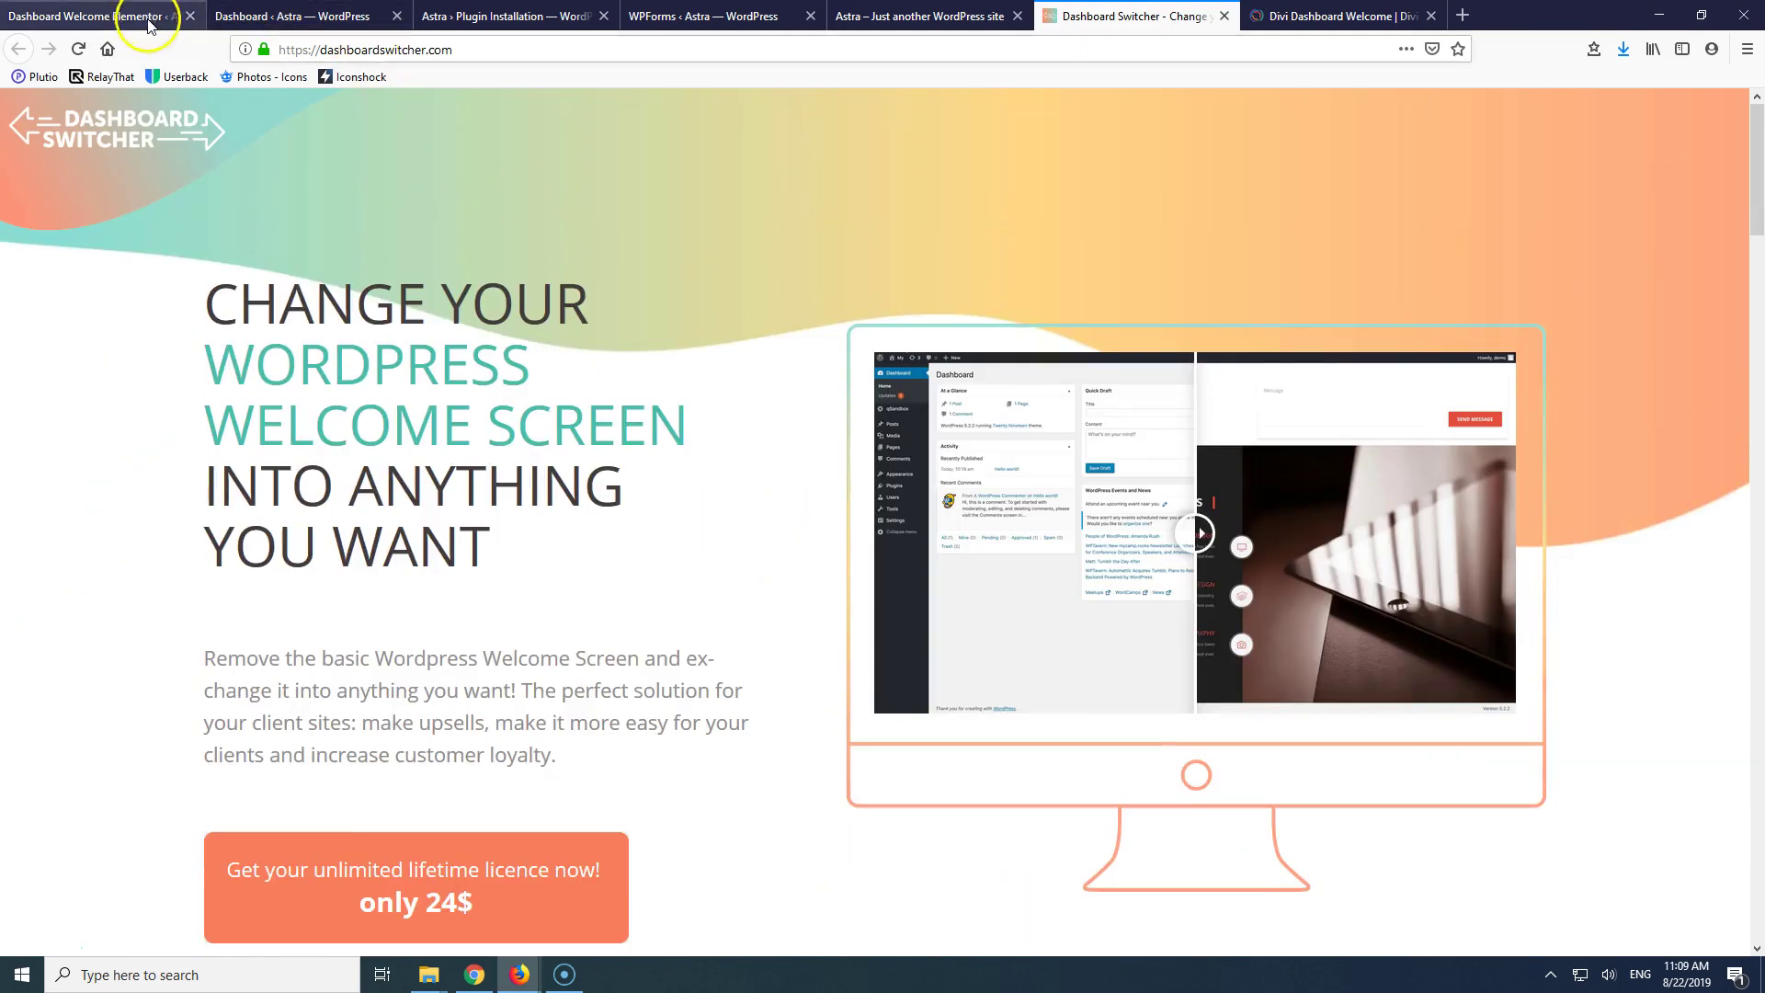
# - Deactivate the Dashboard Welcome for Elementor plugin and activate Dashboard Switcher in its place
pyautogui.scroll(-20, 671, 769)
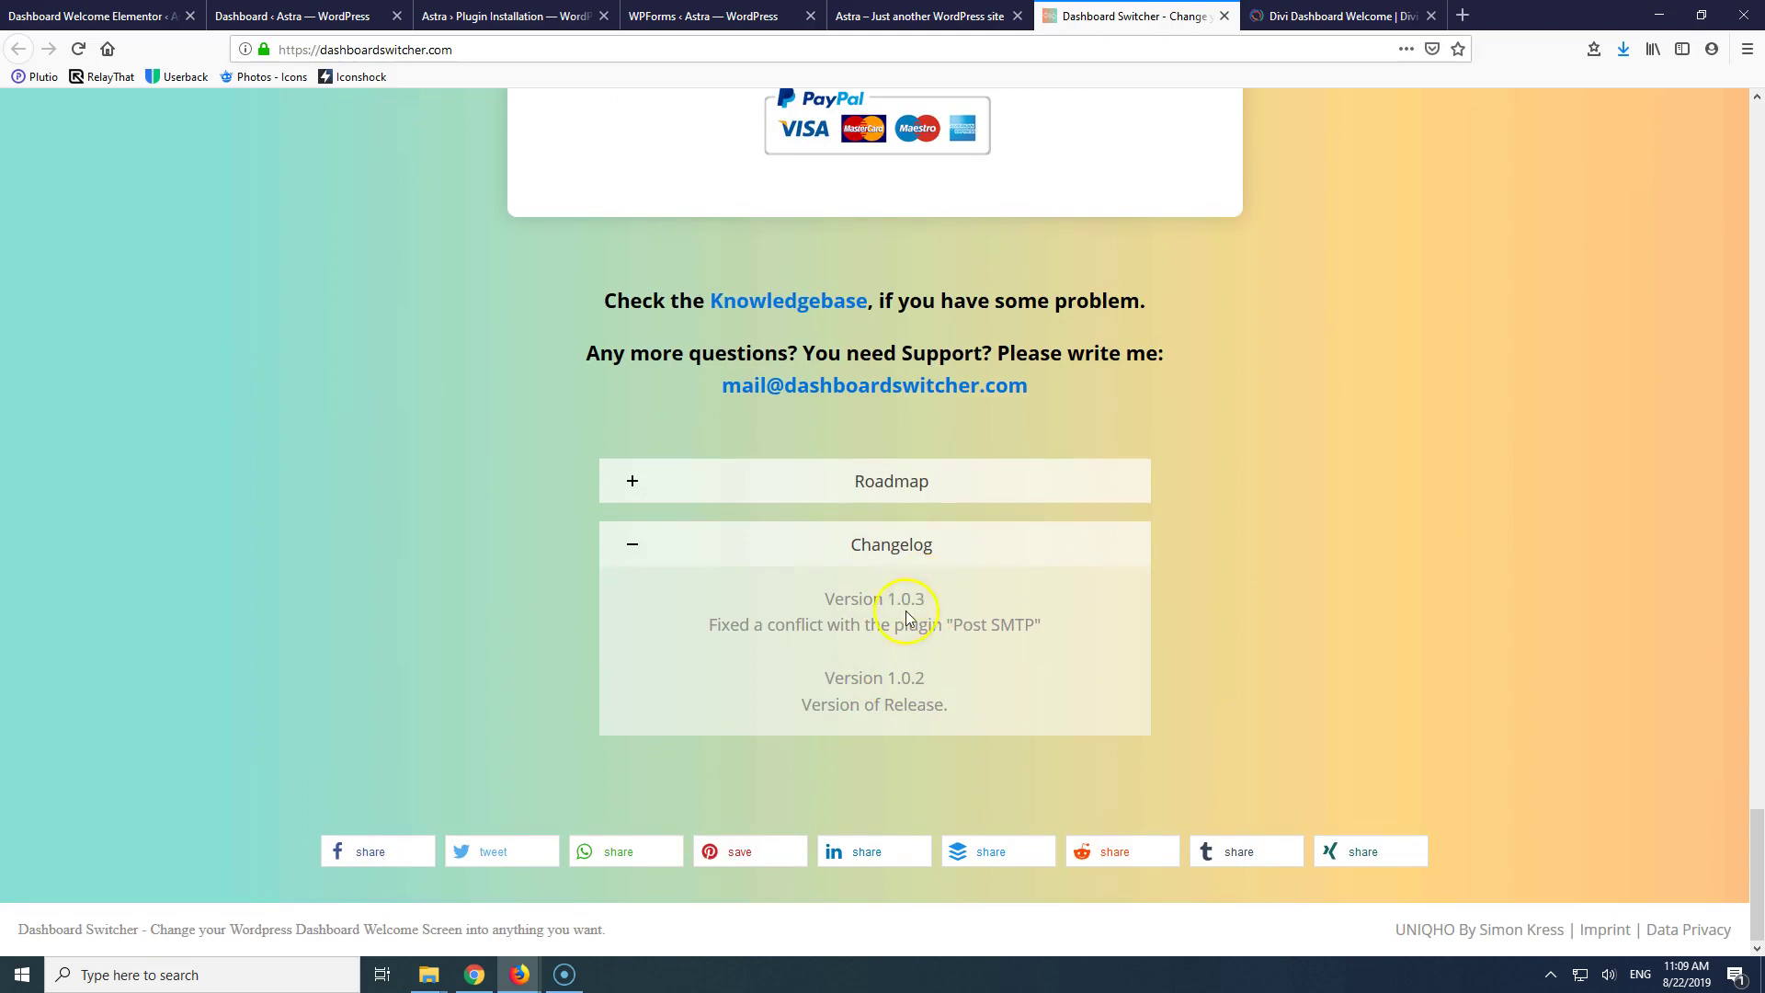
pyautogui.click(96, 16)
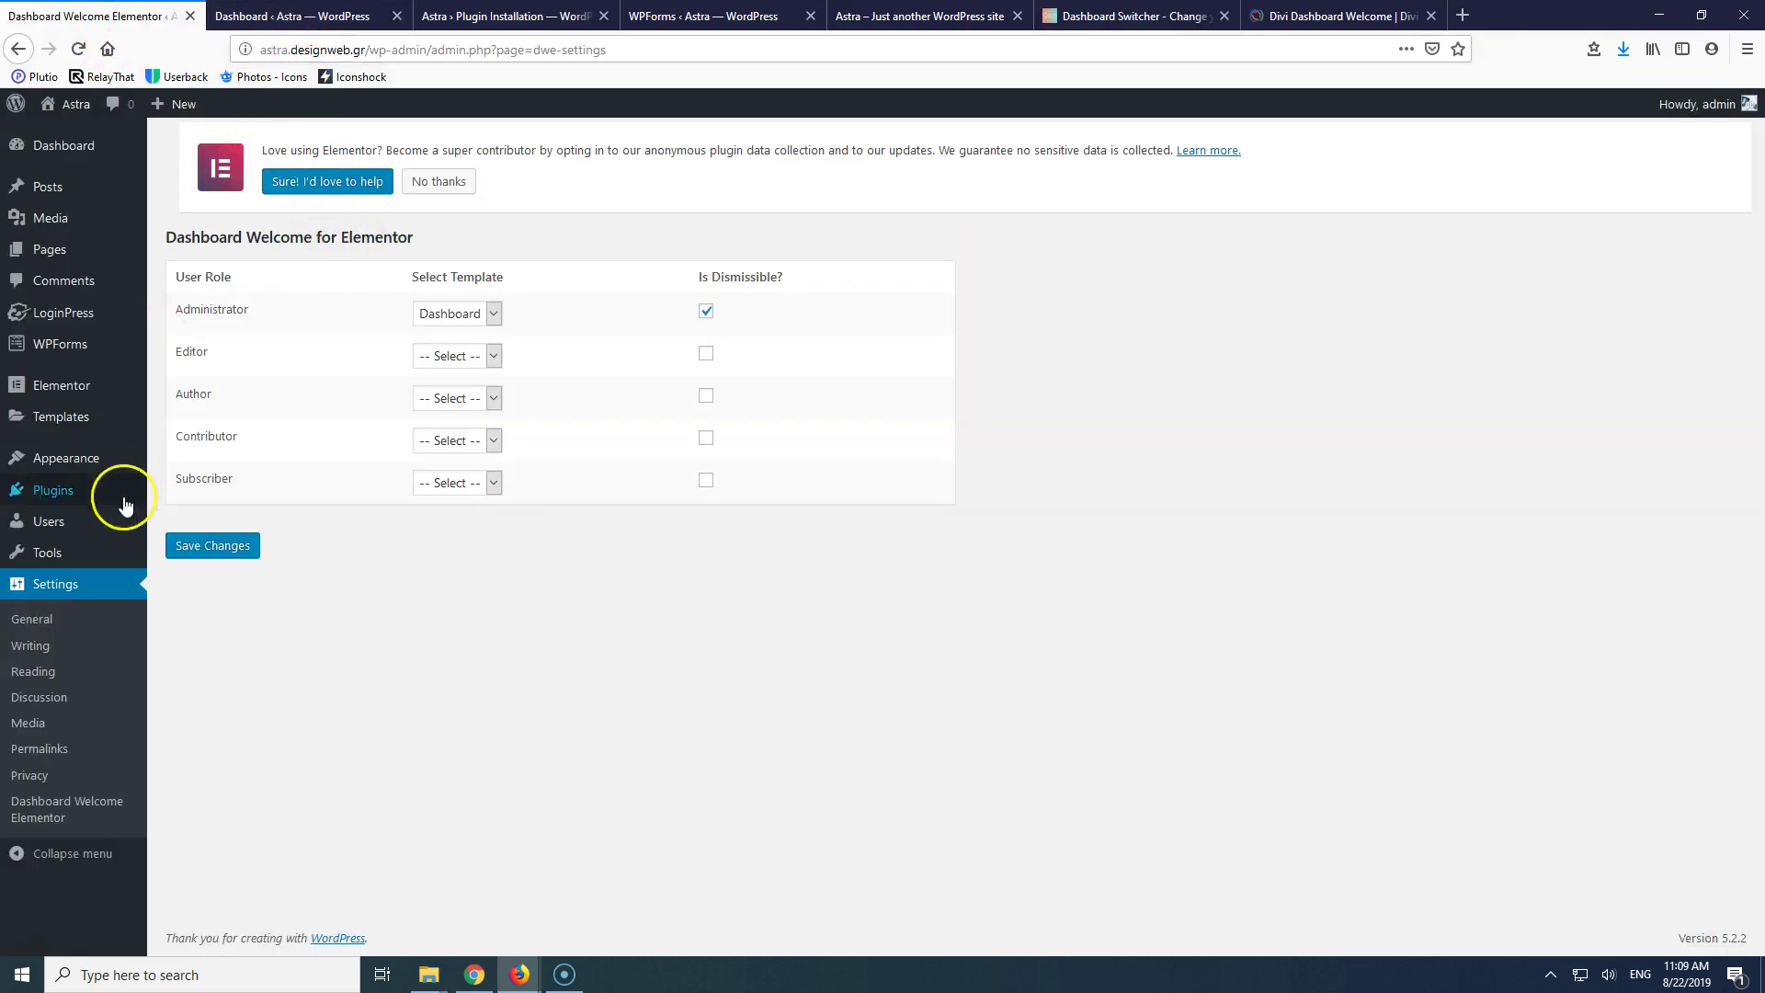
pyautogui.moveTo(66, 490)
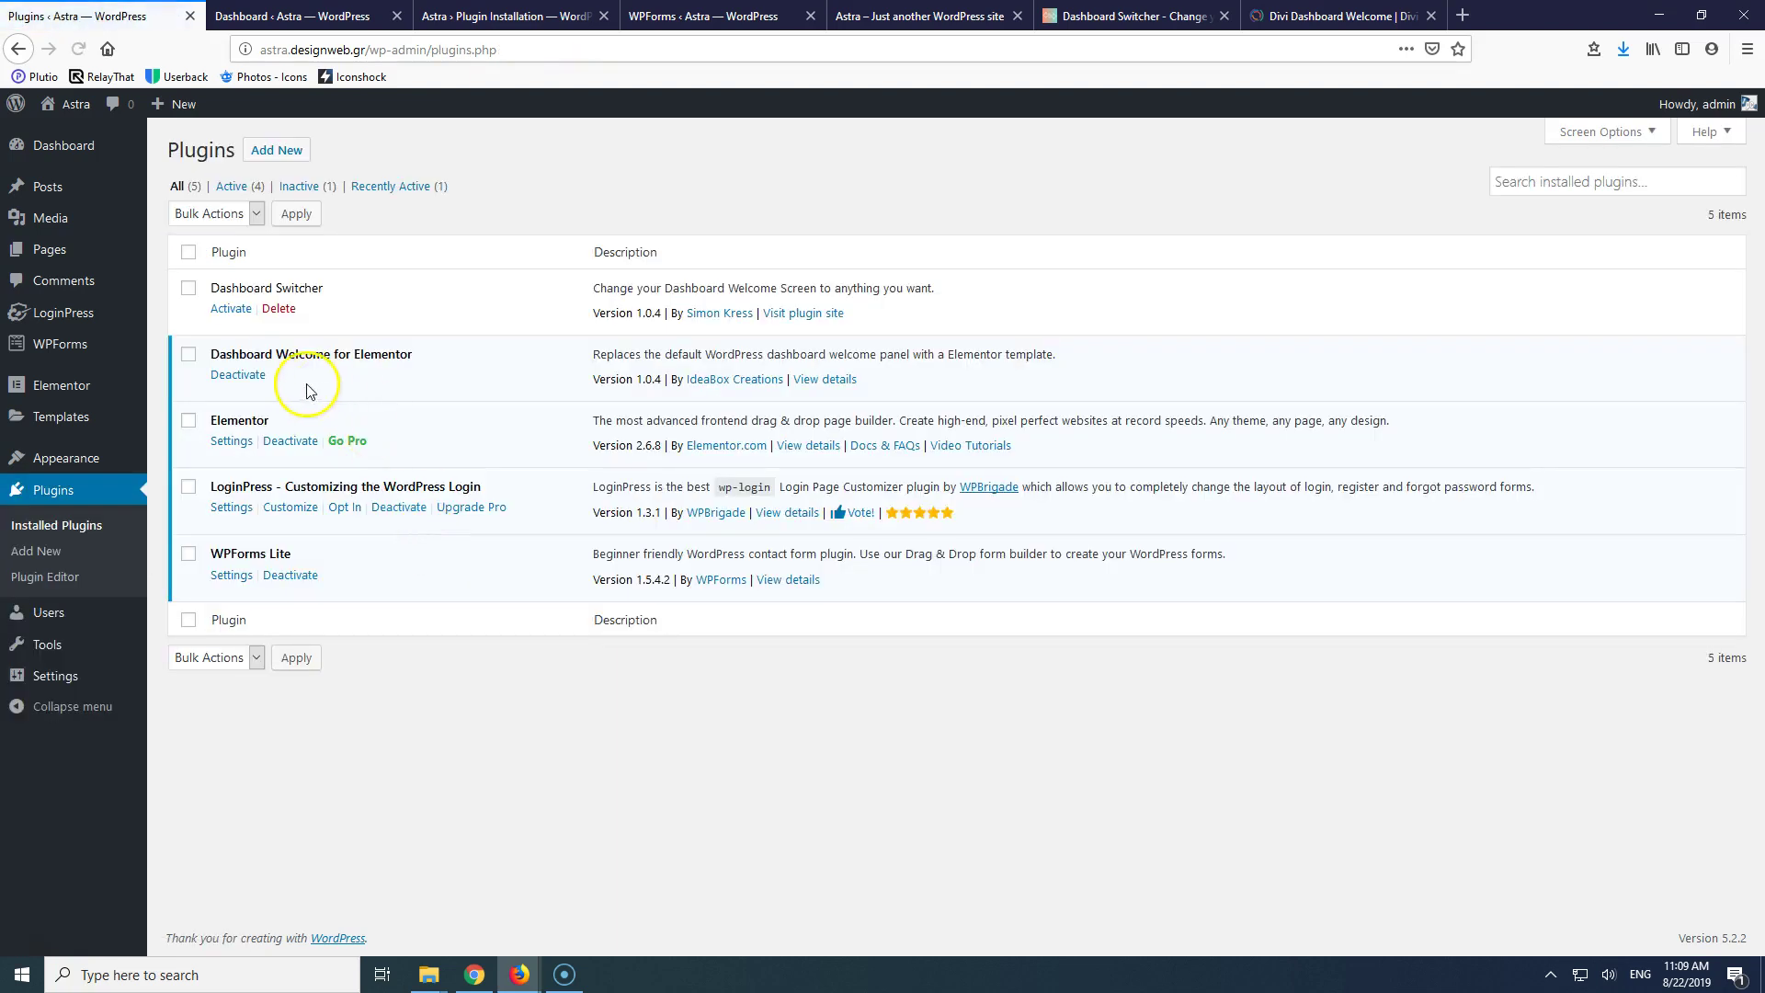
pyautogui.click(243, 377)
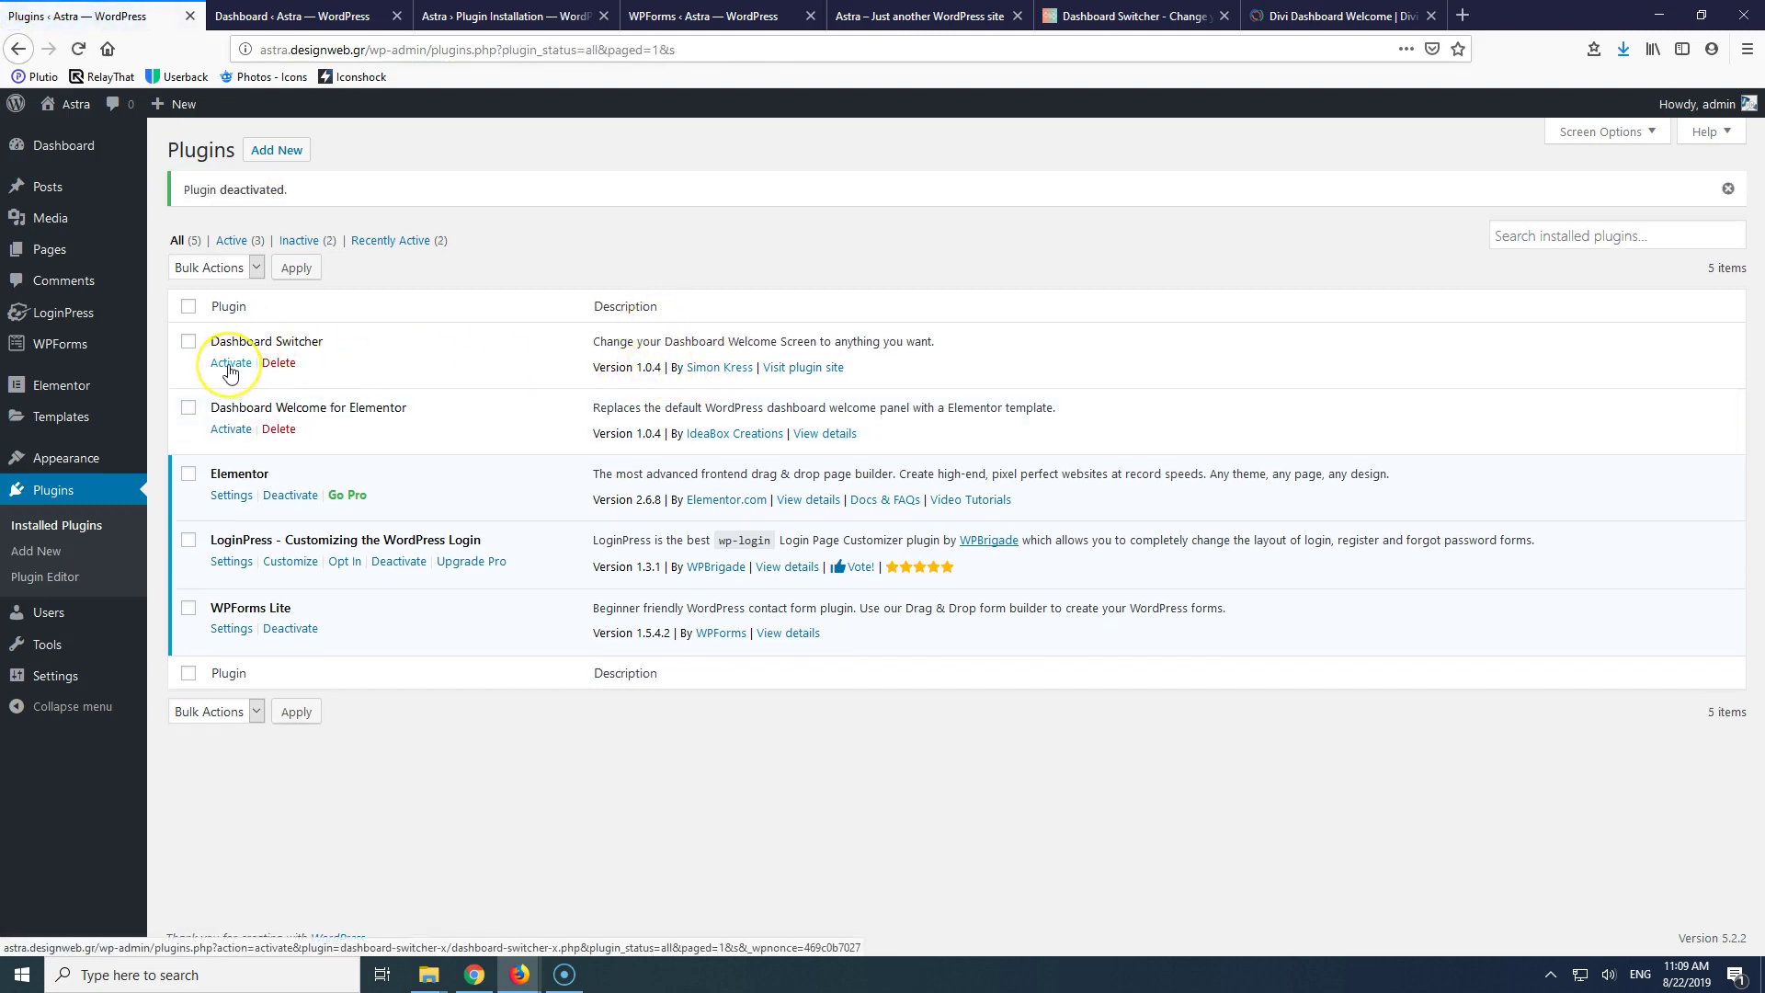
pyautogui.click(230, 364)
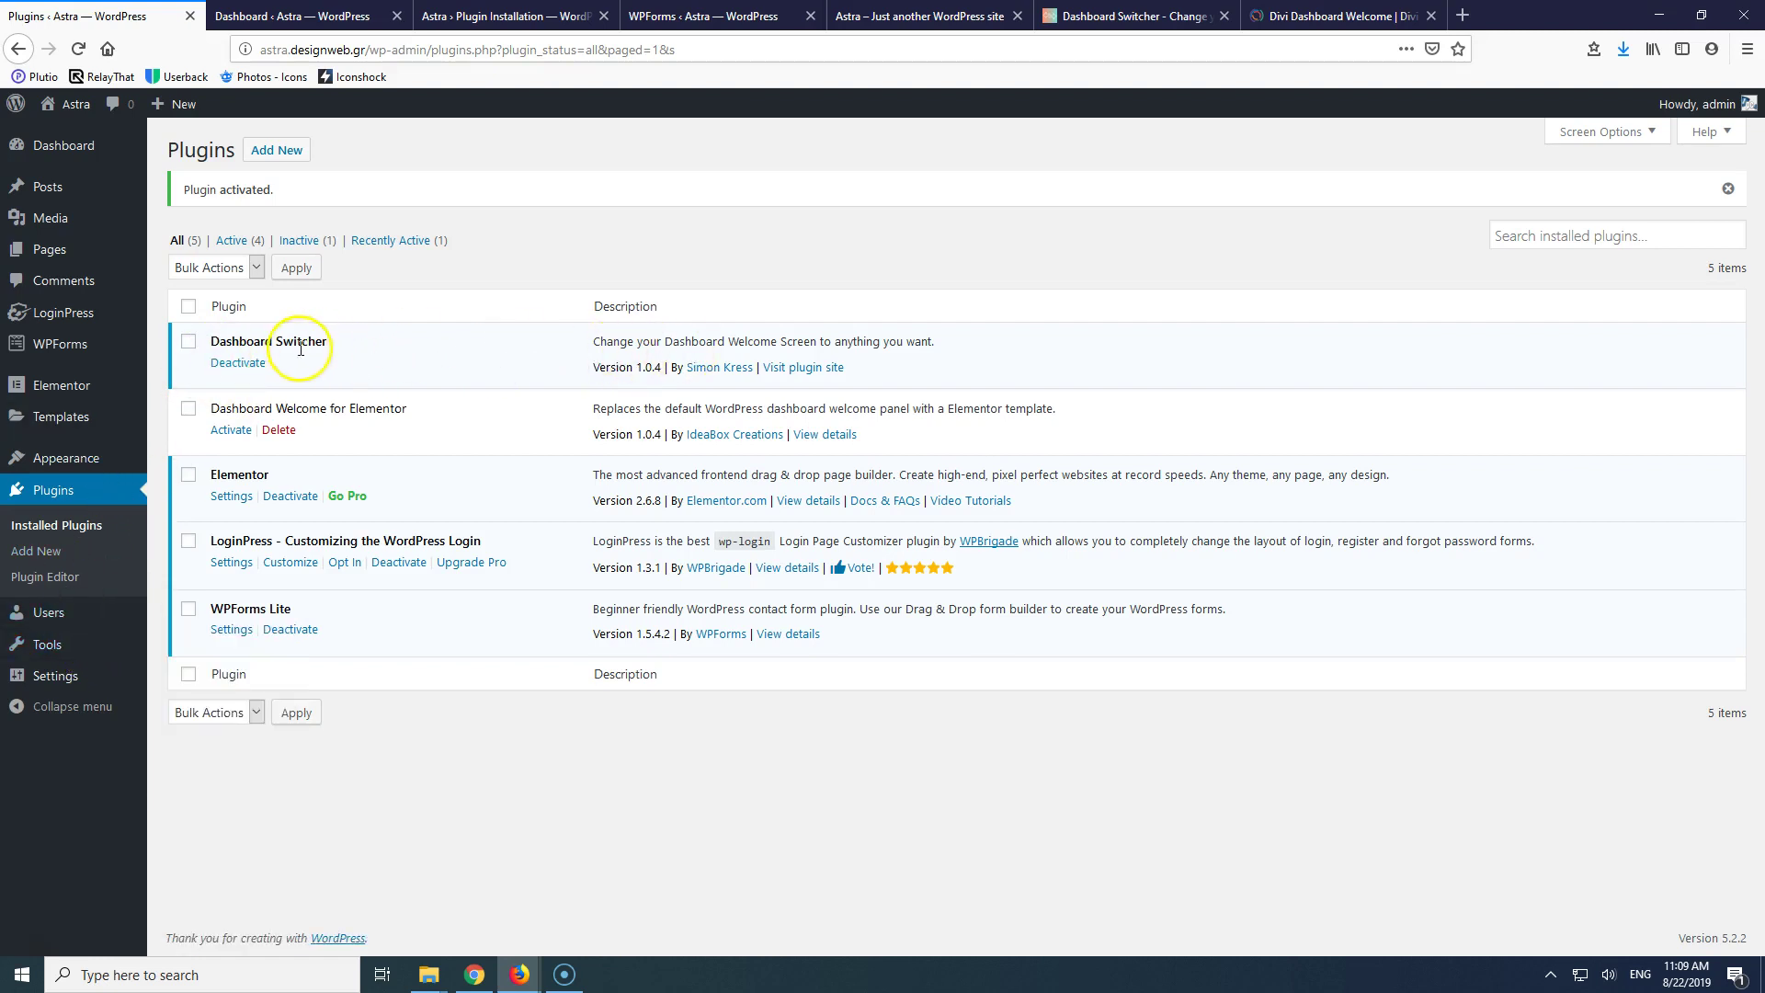
# - Open the Dashboard Switcher settings in a new browser tab, clear the Custom URL and submit the change
pyautogui.moveTo(67, 683)
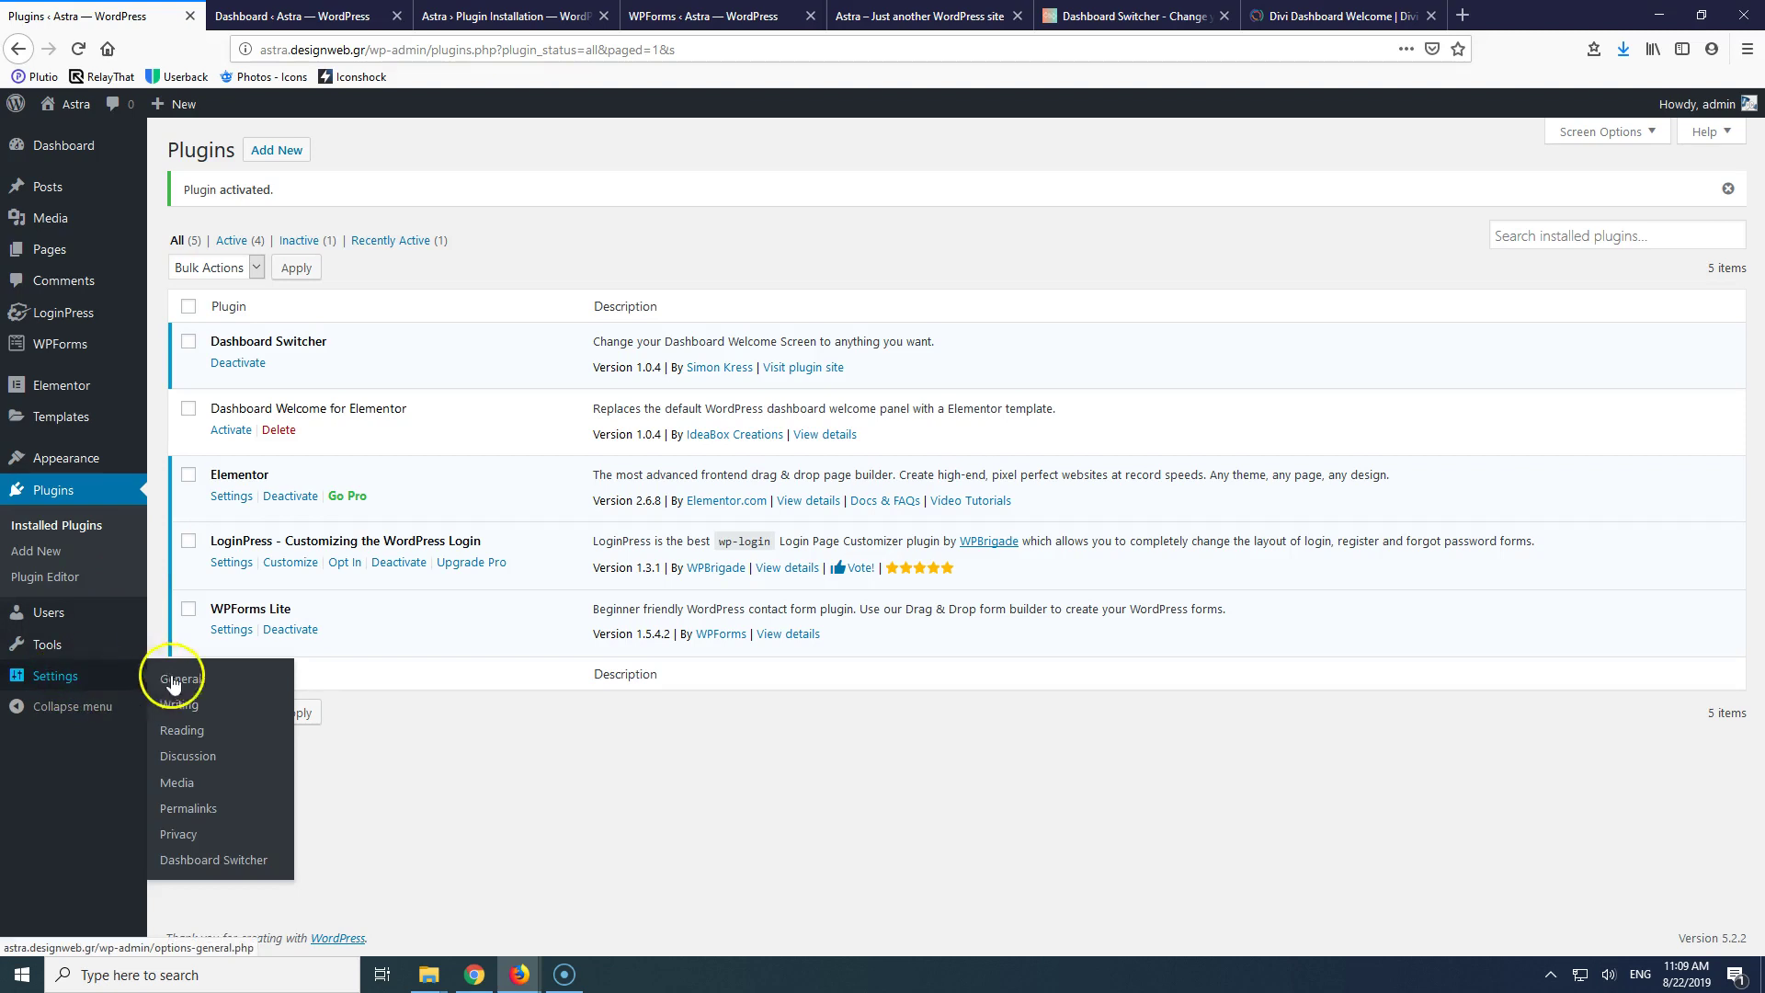
pyautogui.rightClick(235, 860)
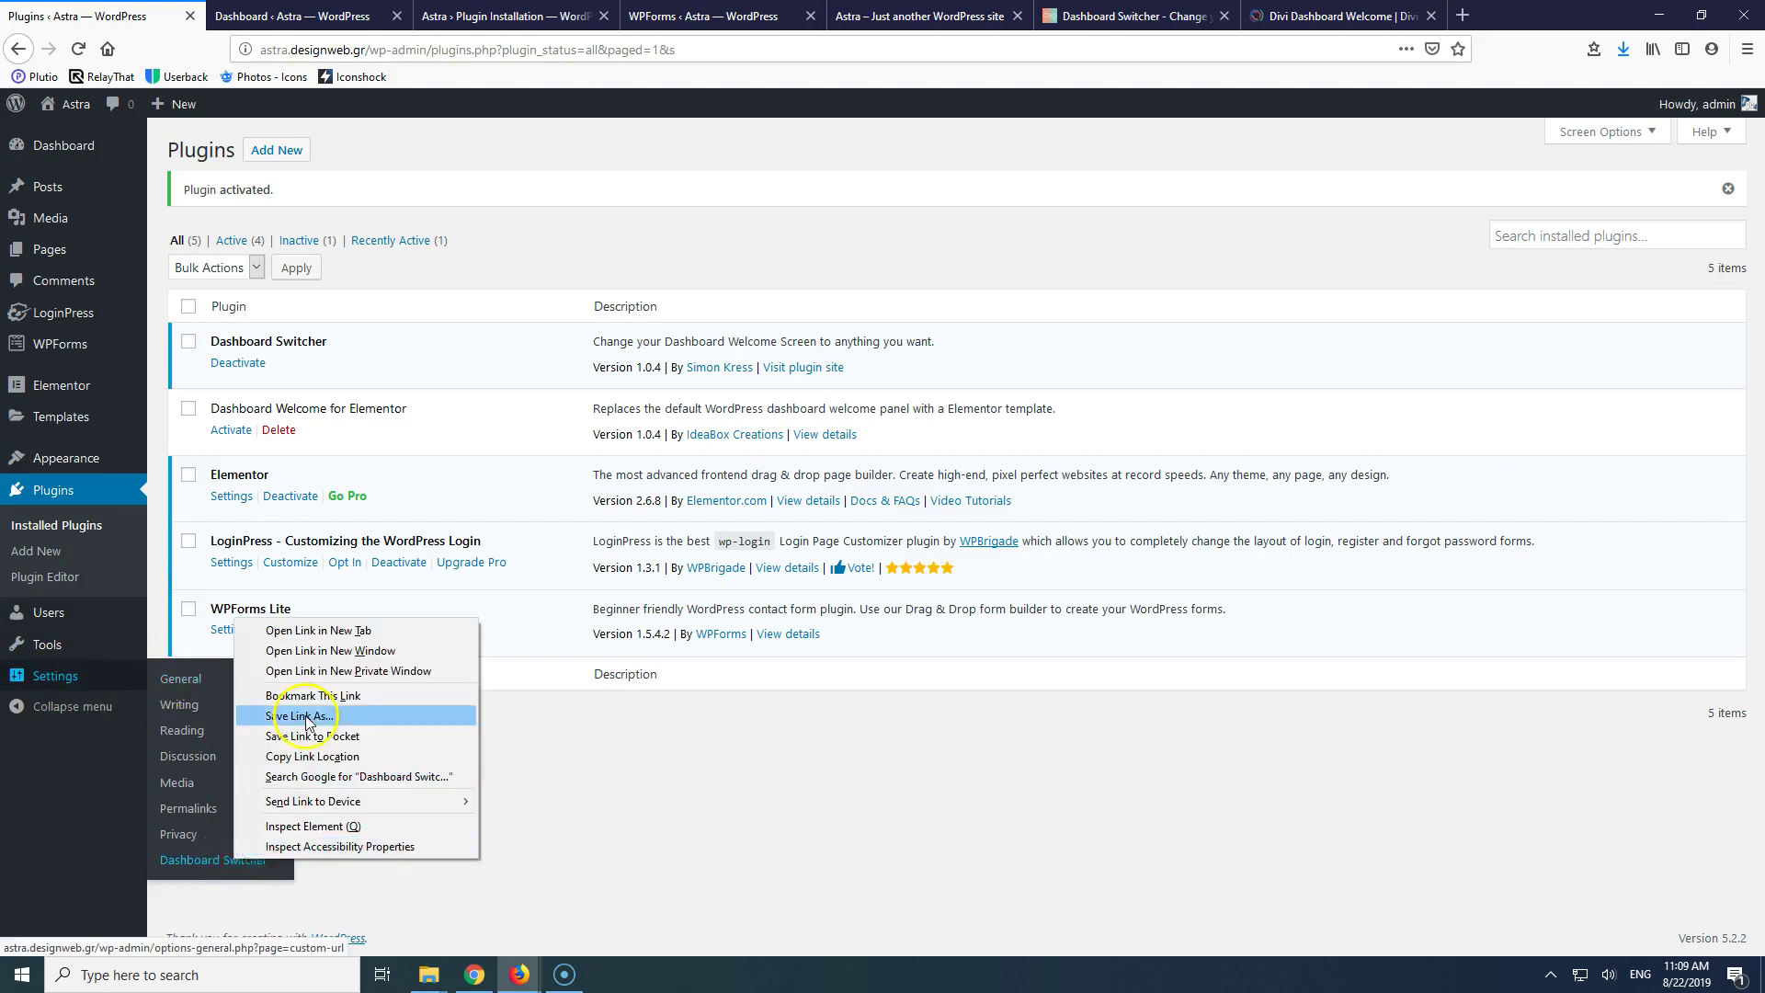
pyautogui.click(317, 631)
pyautogui.click(295, 17)
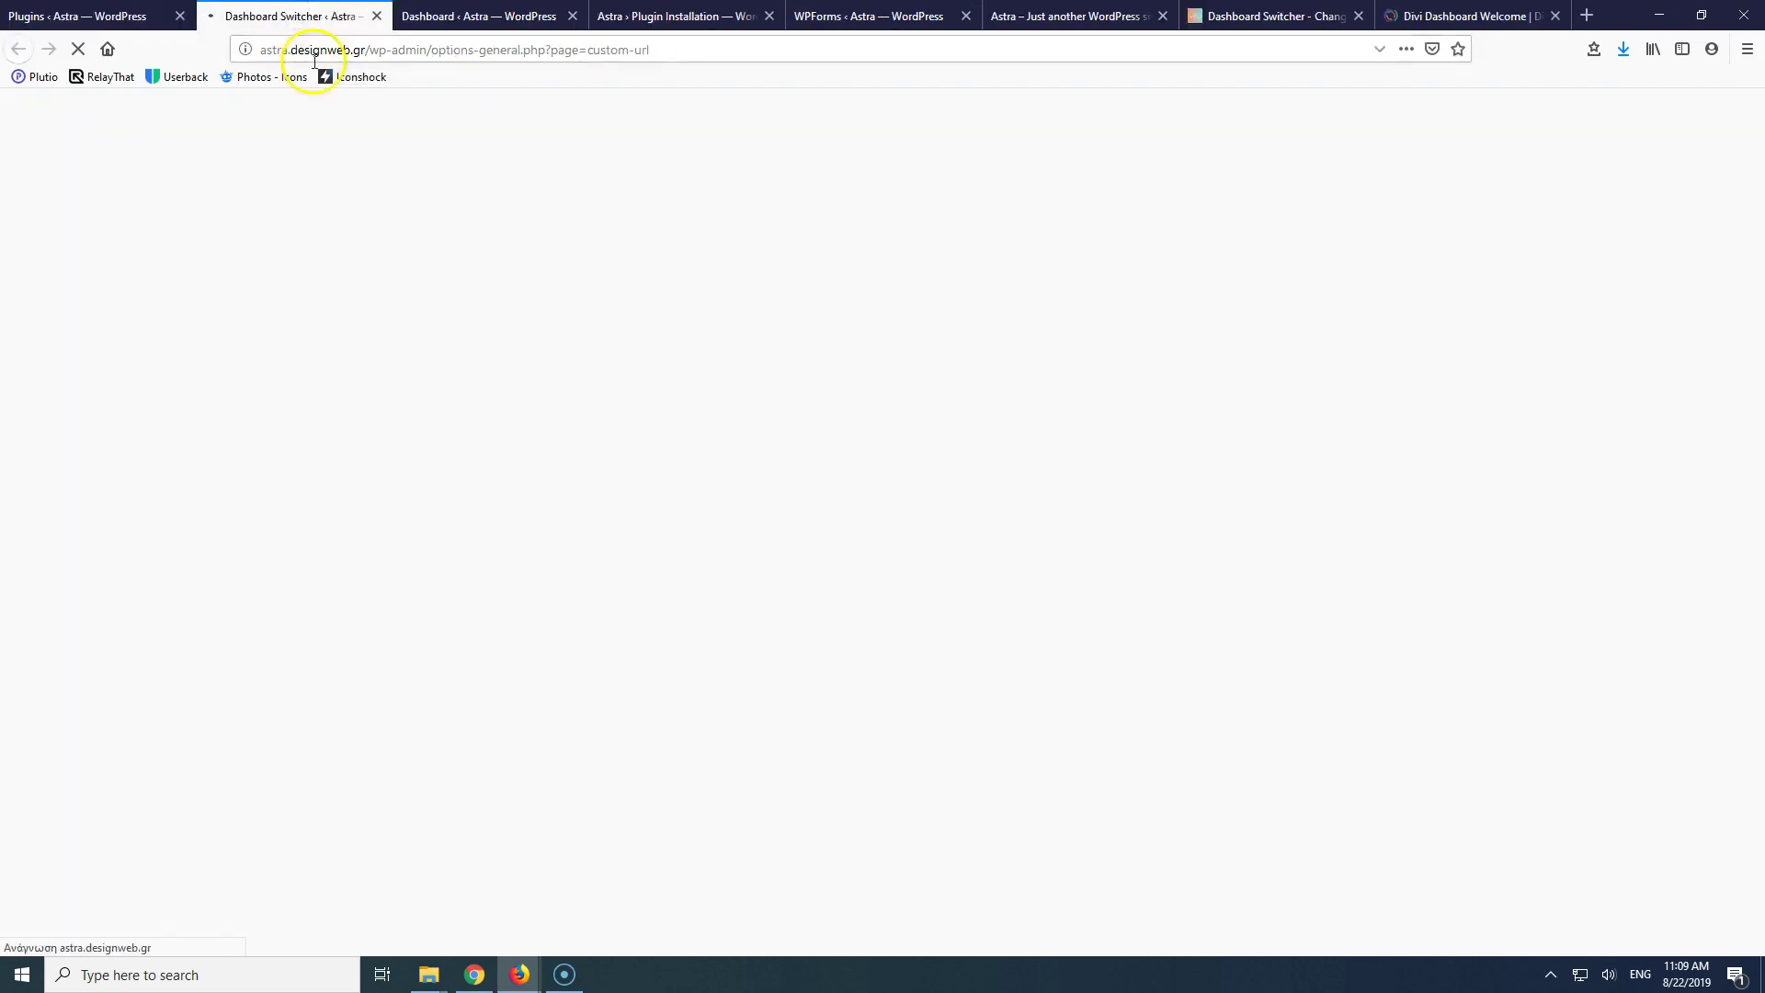
pyautogui.moveTo(817, 182); pyautogui.dragTo(556, 185)
pyautogui.press('BackSpace')
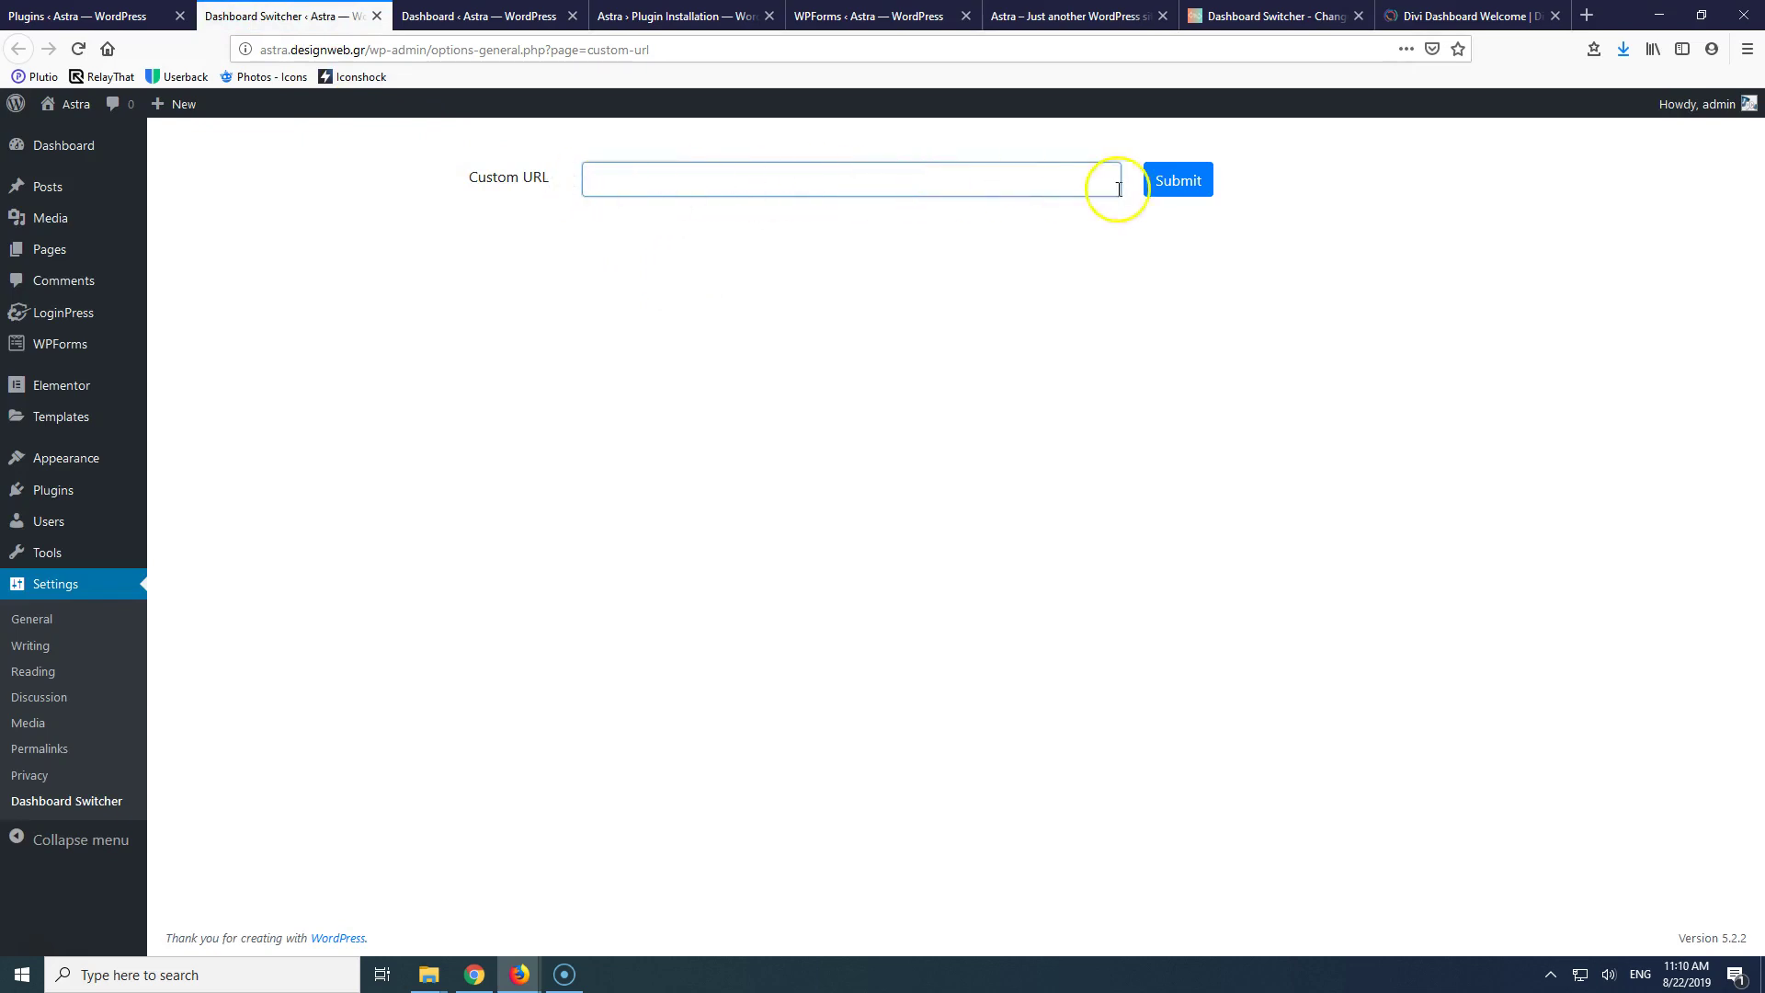
pyautogui.click(1160, 181)
# - Reload the WordPress dashboard to check it without a custom URL, and return to the Dashboard Switcher settings
pyautogui.click(490, 16)
pyautogui.click(78, 49)
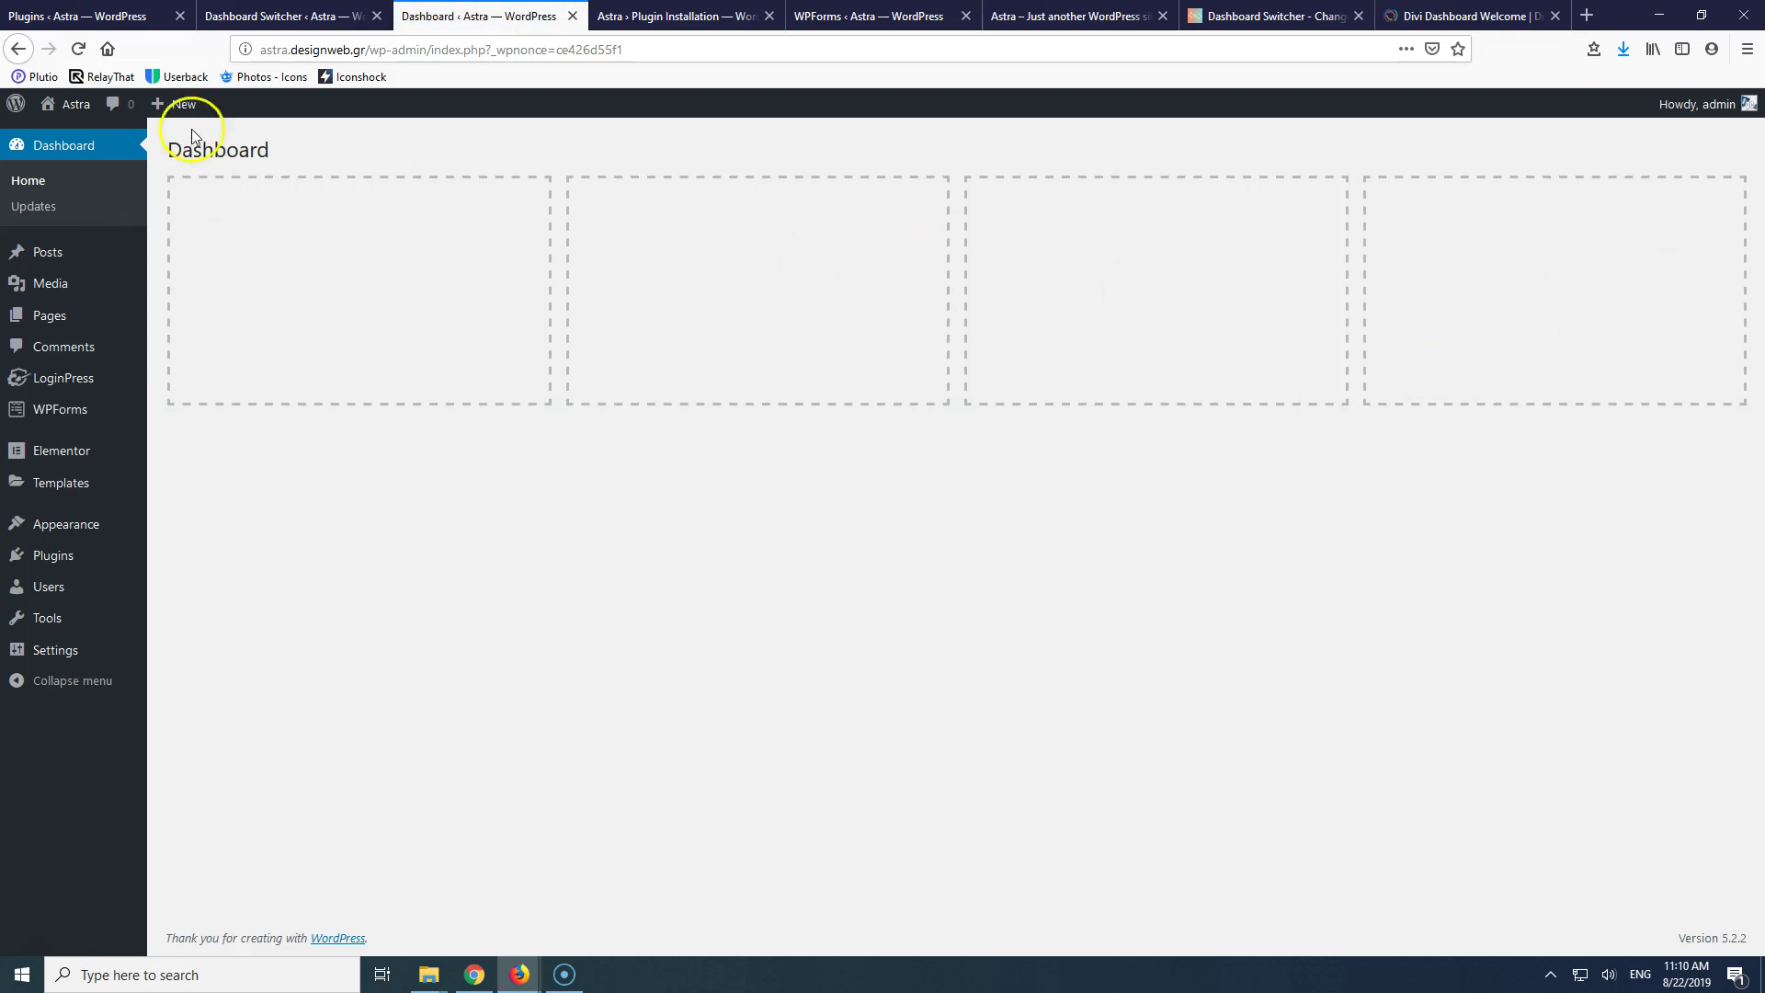
pyautogui.click(264, 14)
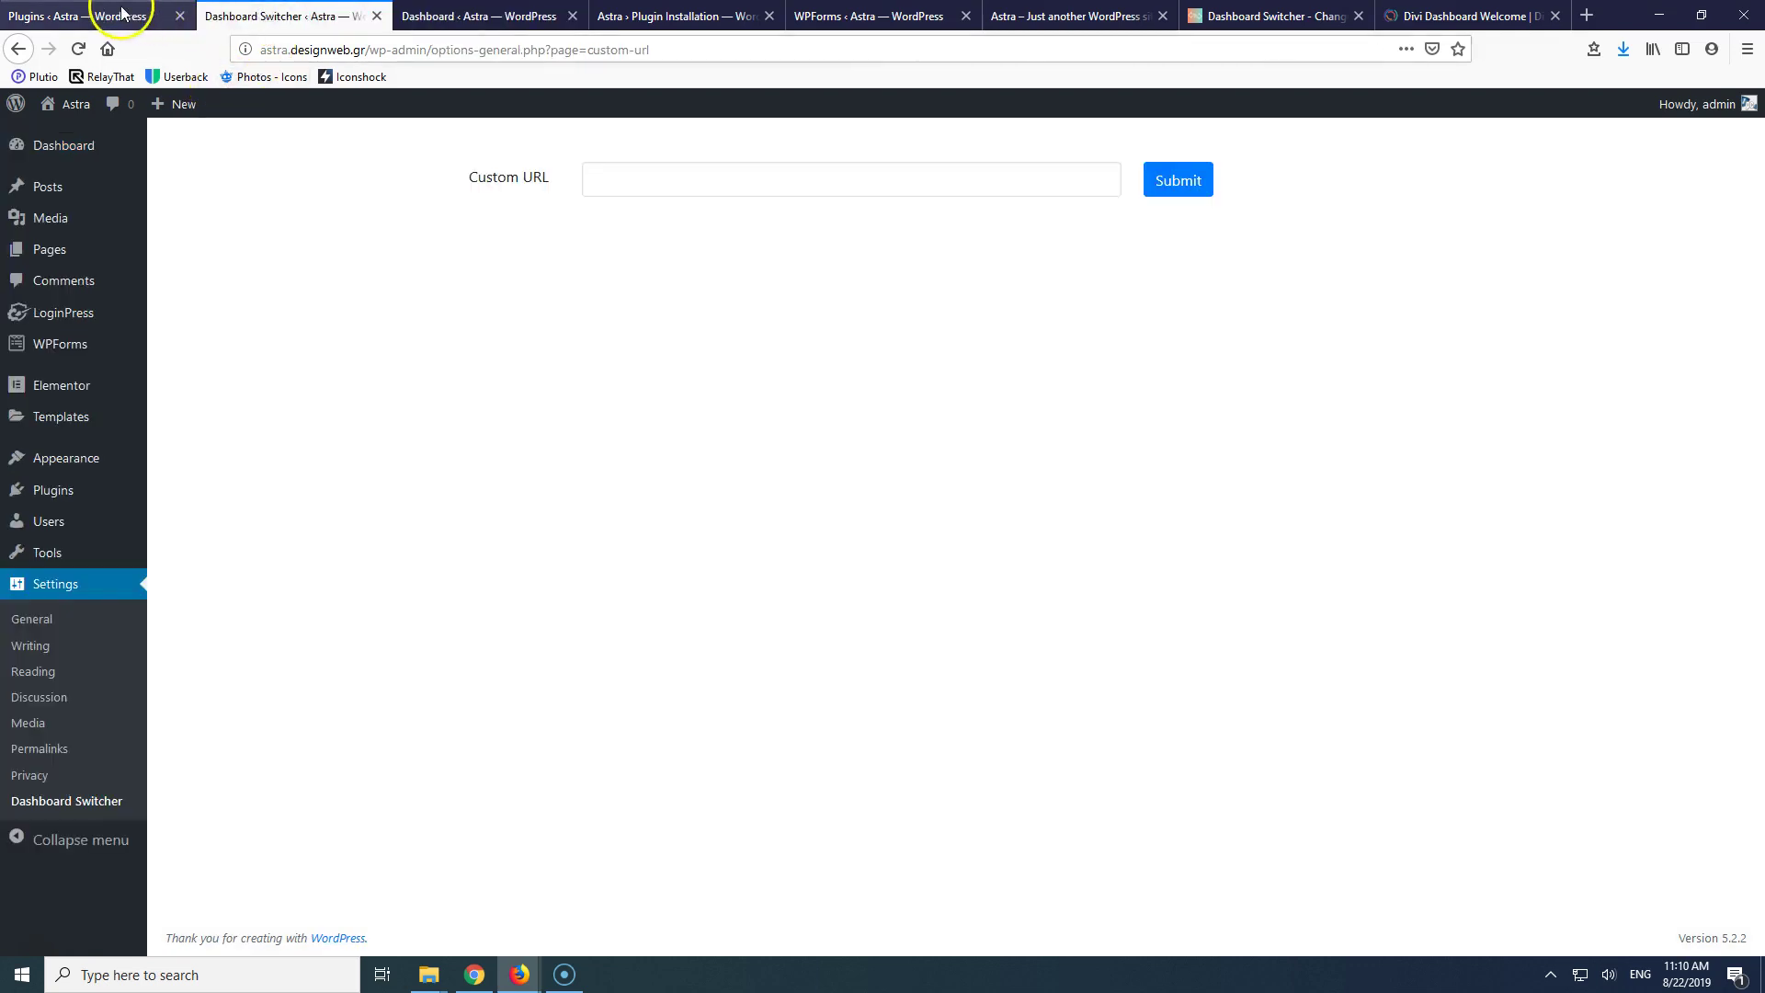
pyautogui.click(423, 14)
pyautogui.click(268, 12)
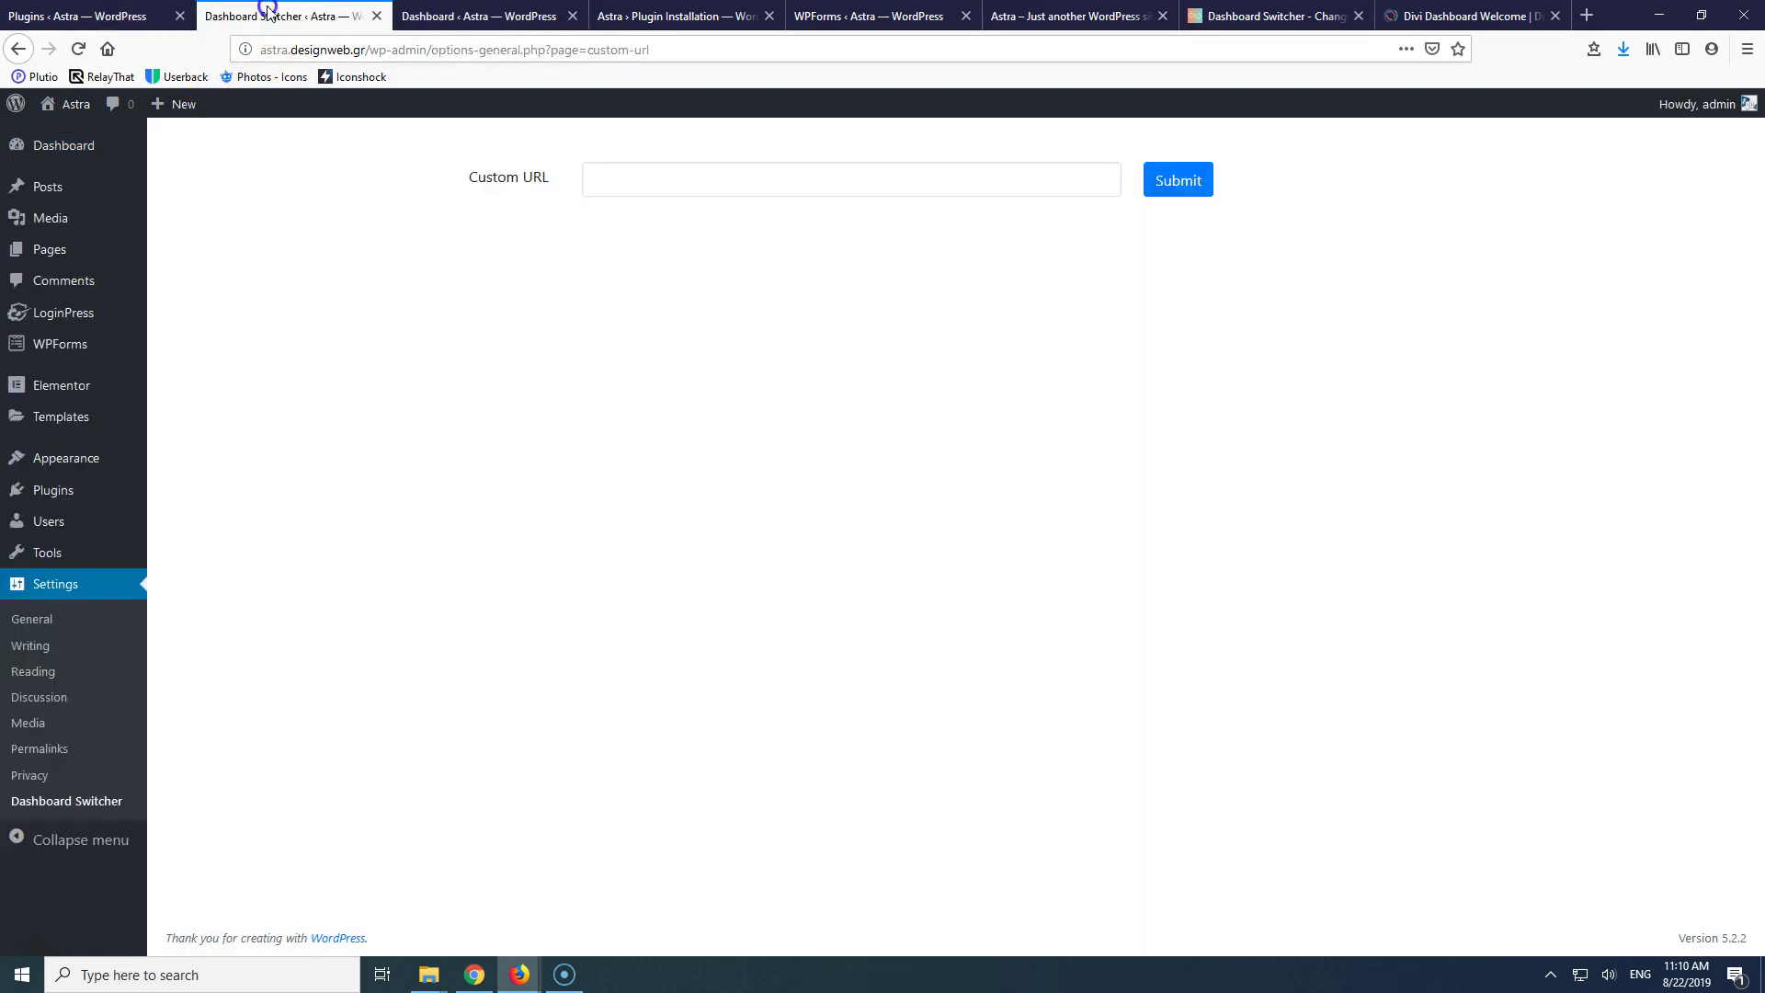
pyautogui.click(80, 11)
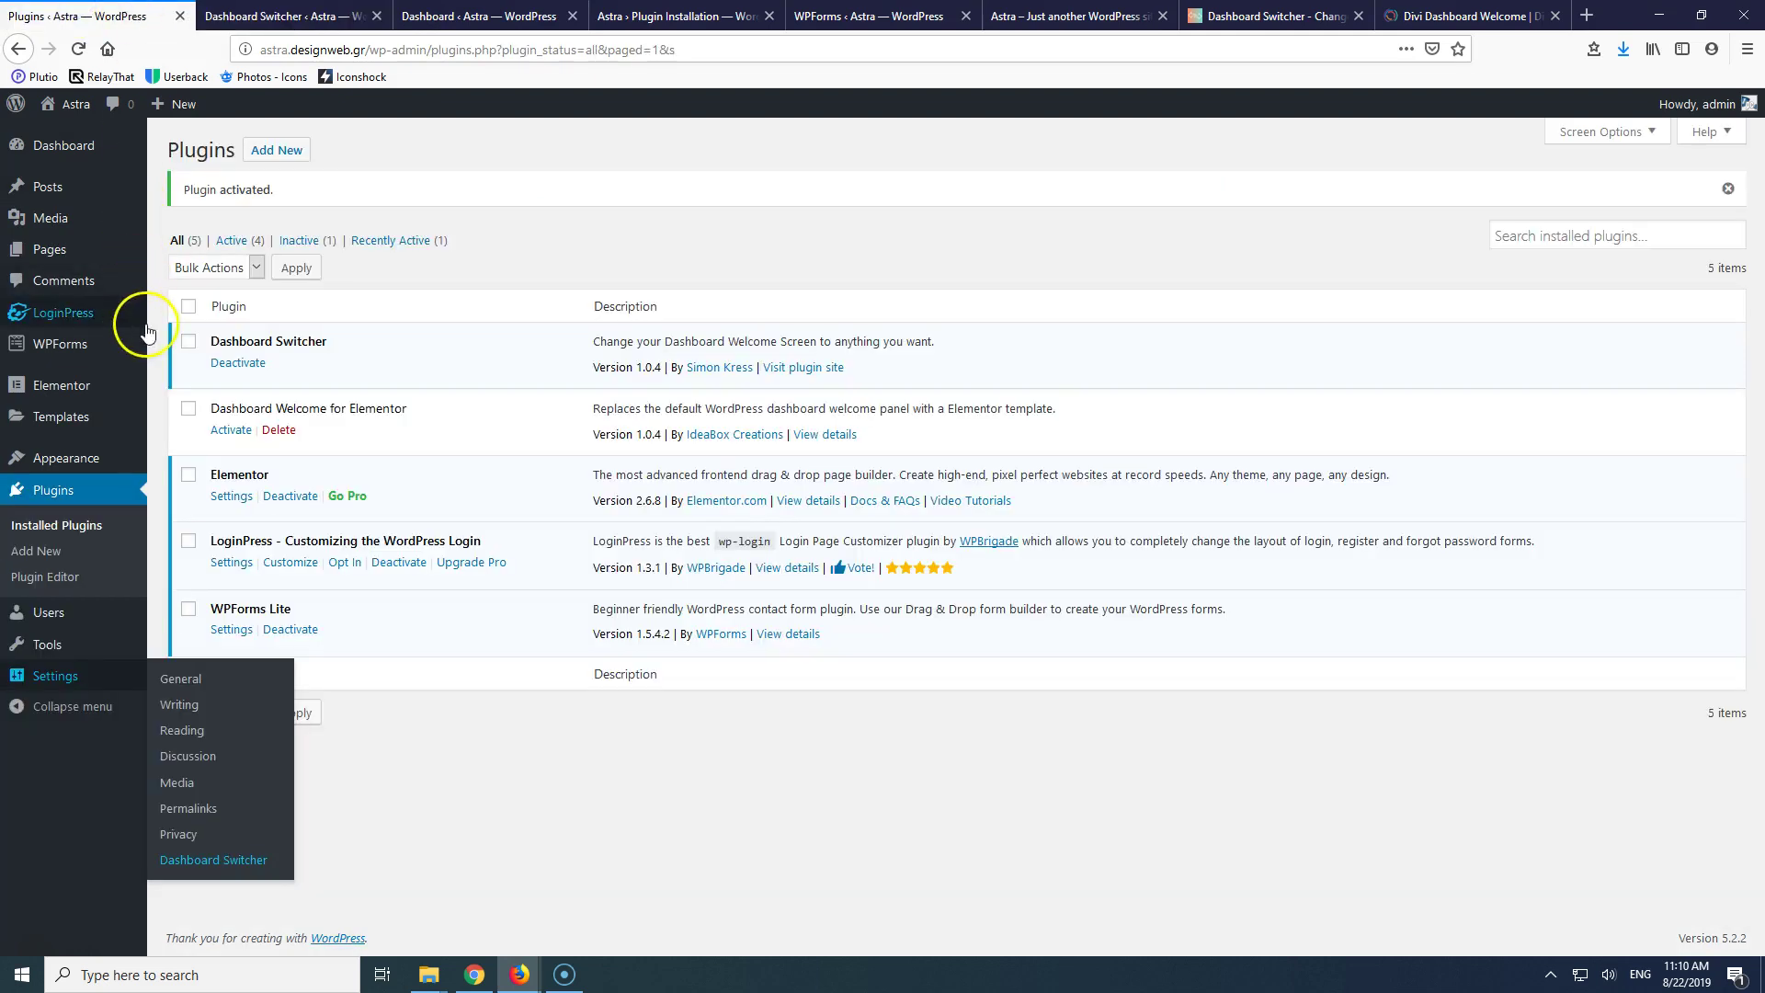
pyautogui.moveTo(86, 248)
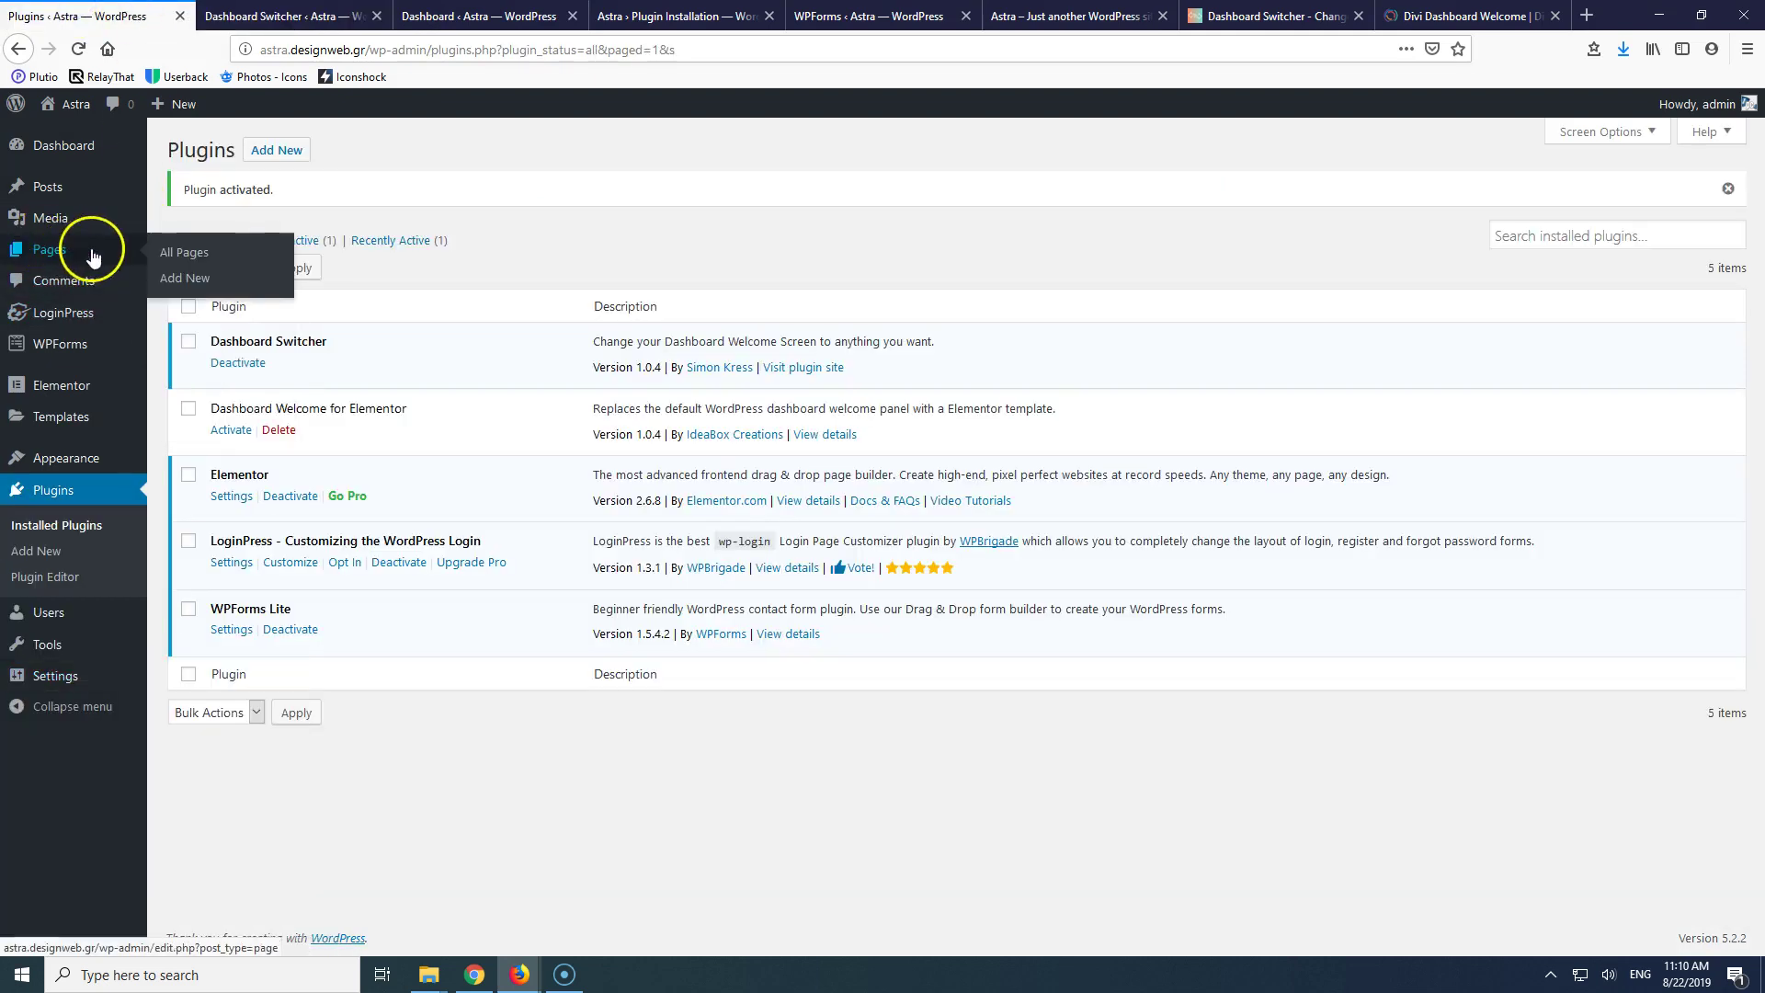
pyautogui.middleClick(188, 279)
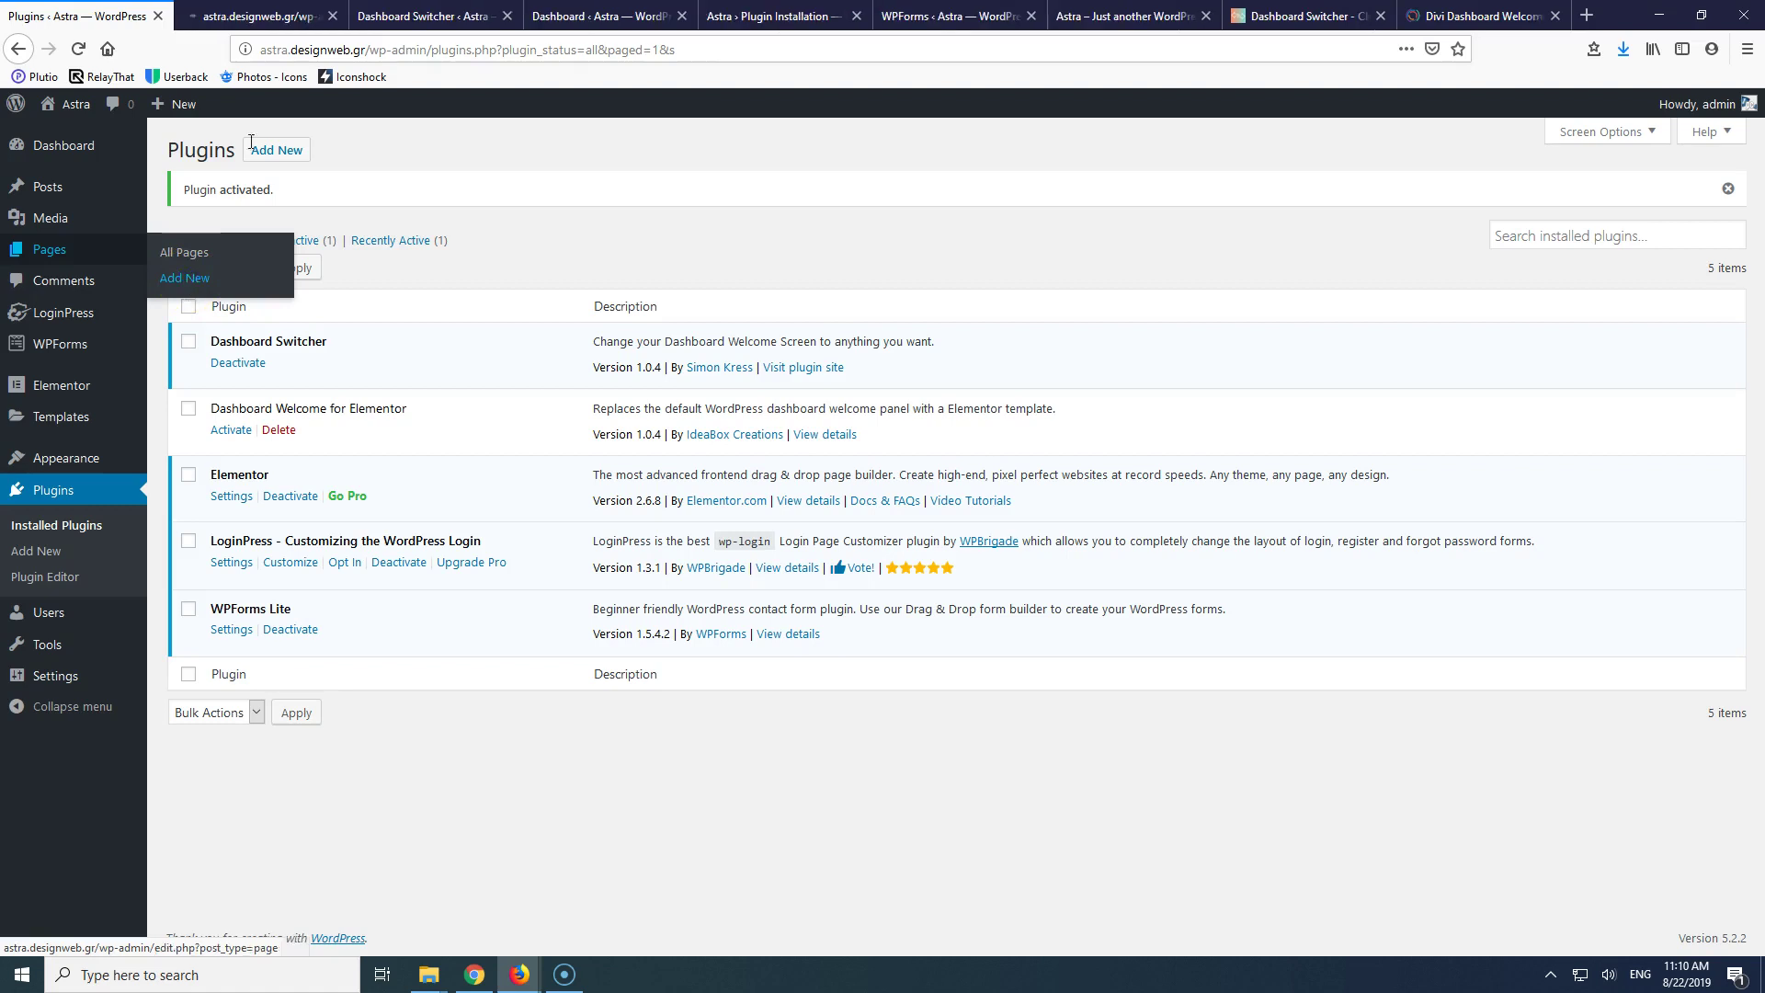
pyautogui.click(262, 16)
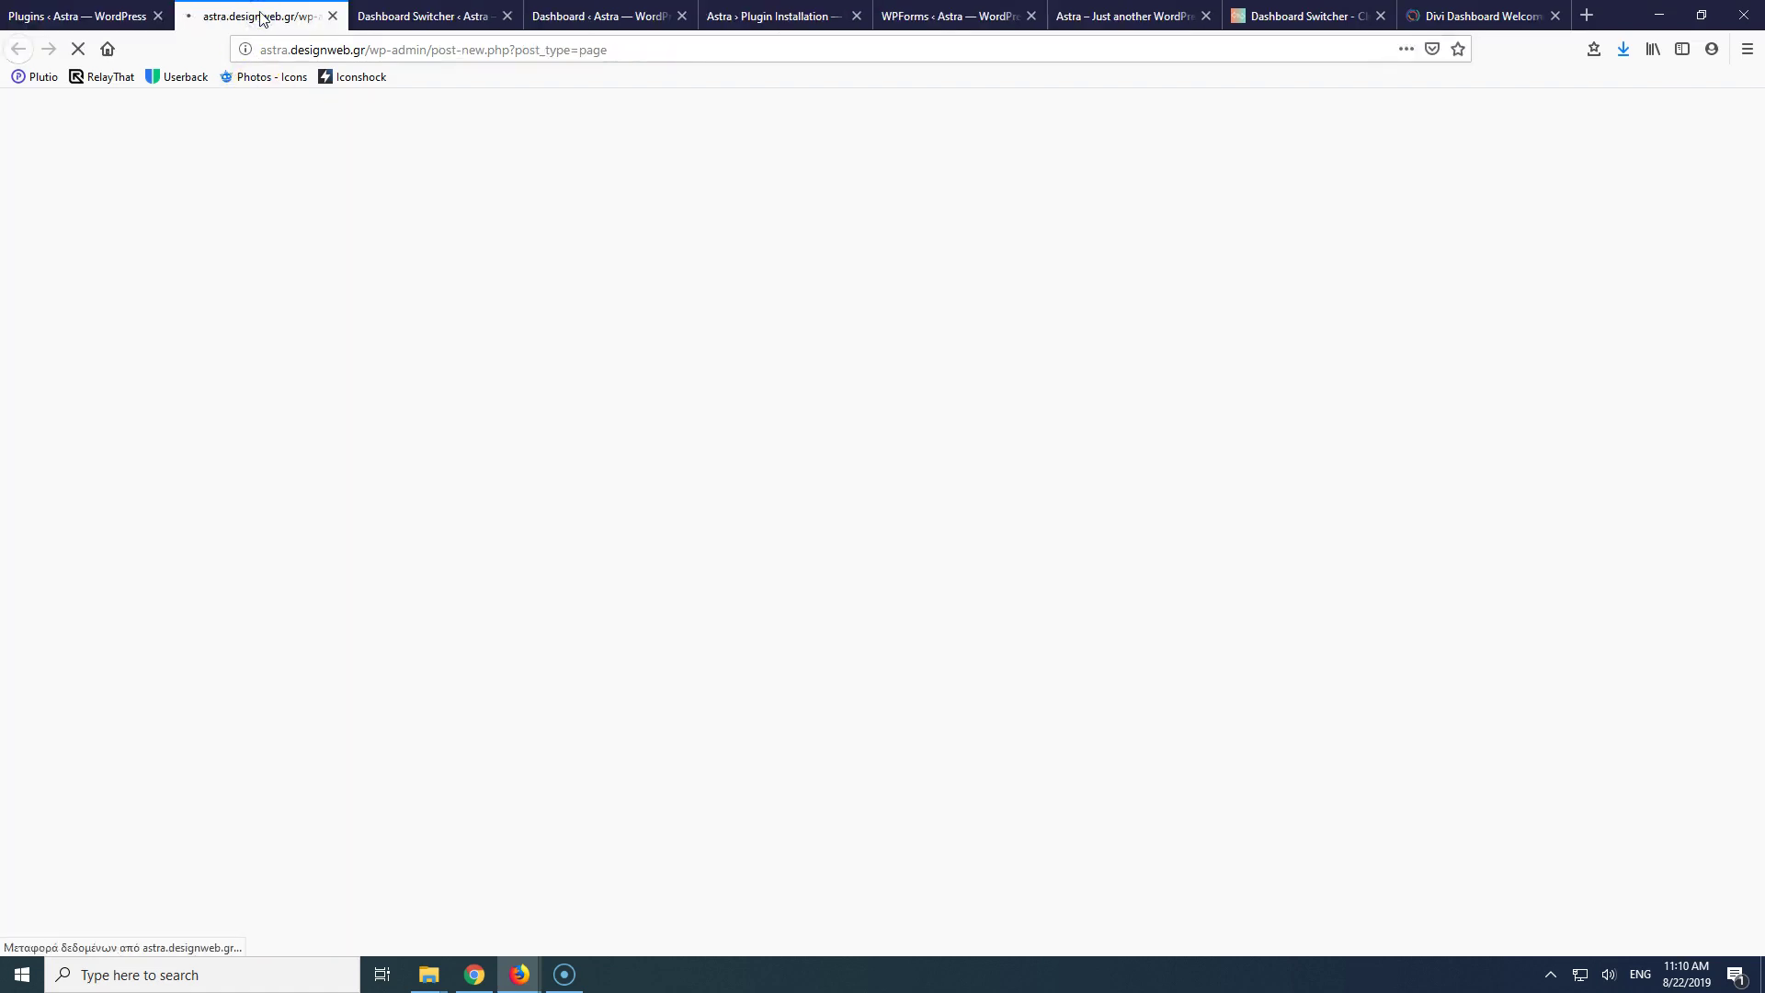
pyautogui.click(113, 13)
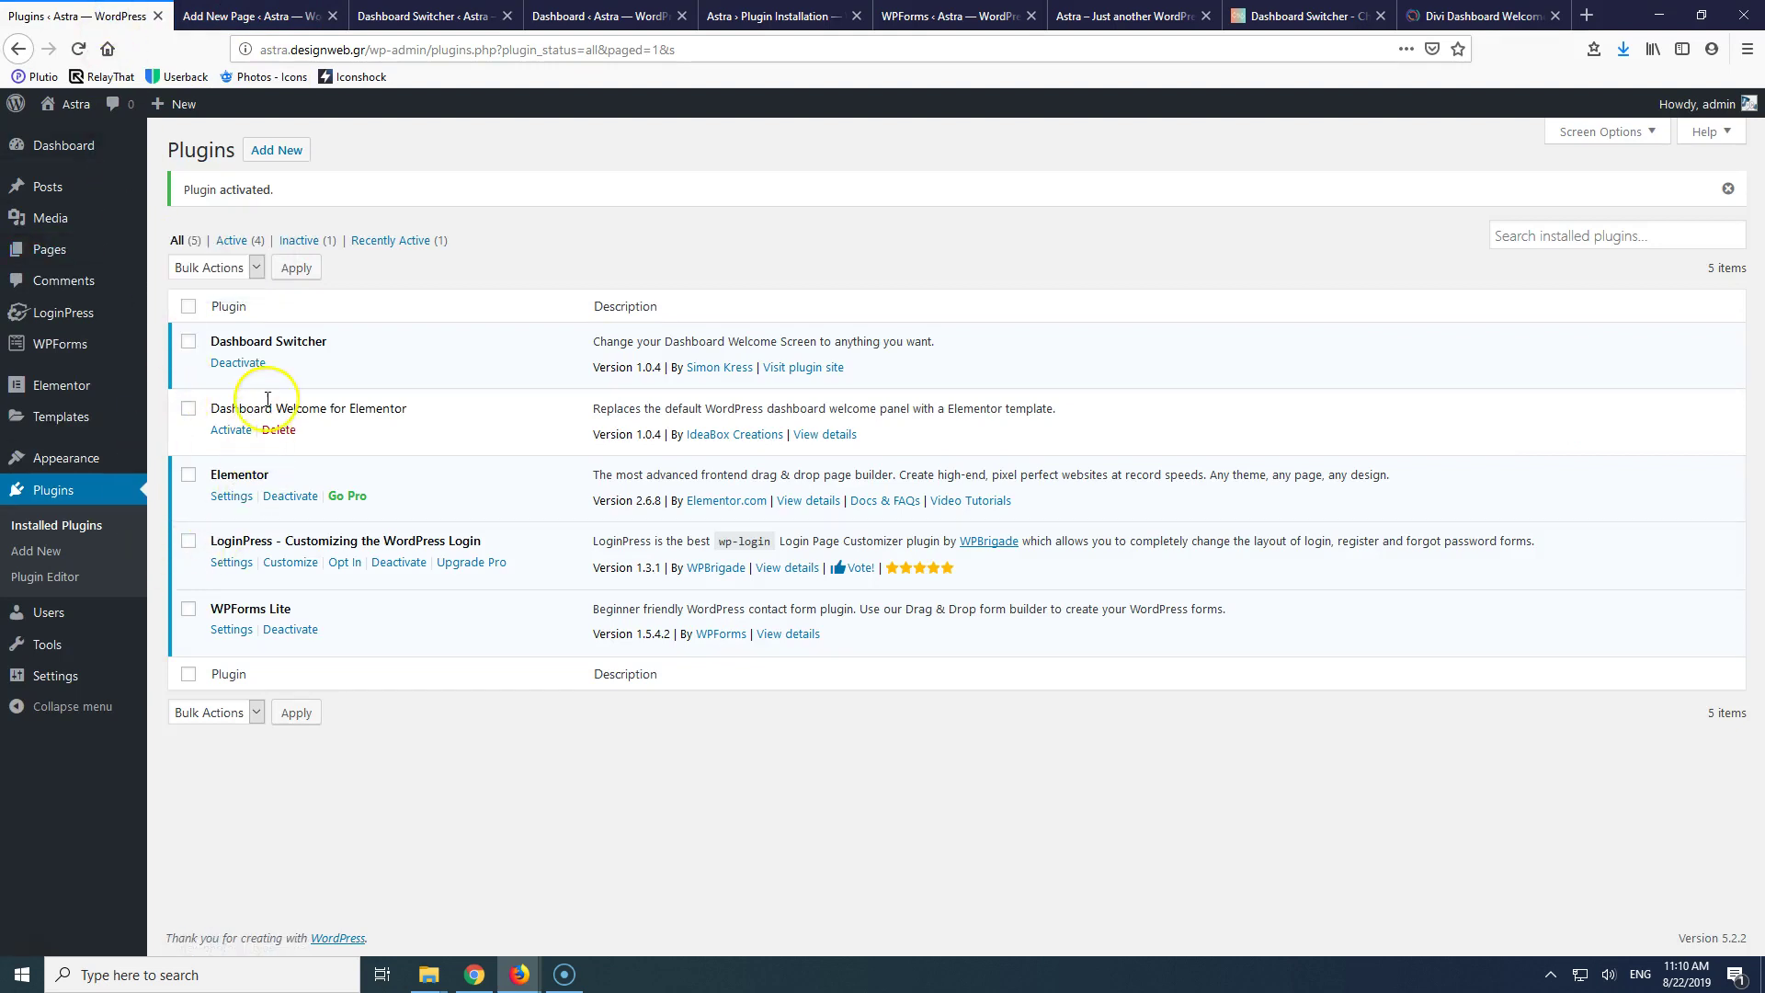
pyautogui.click(405, 15)
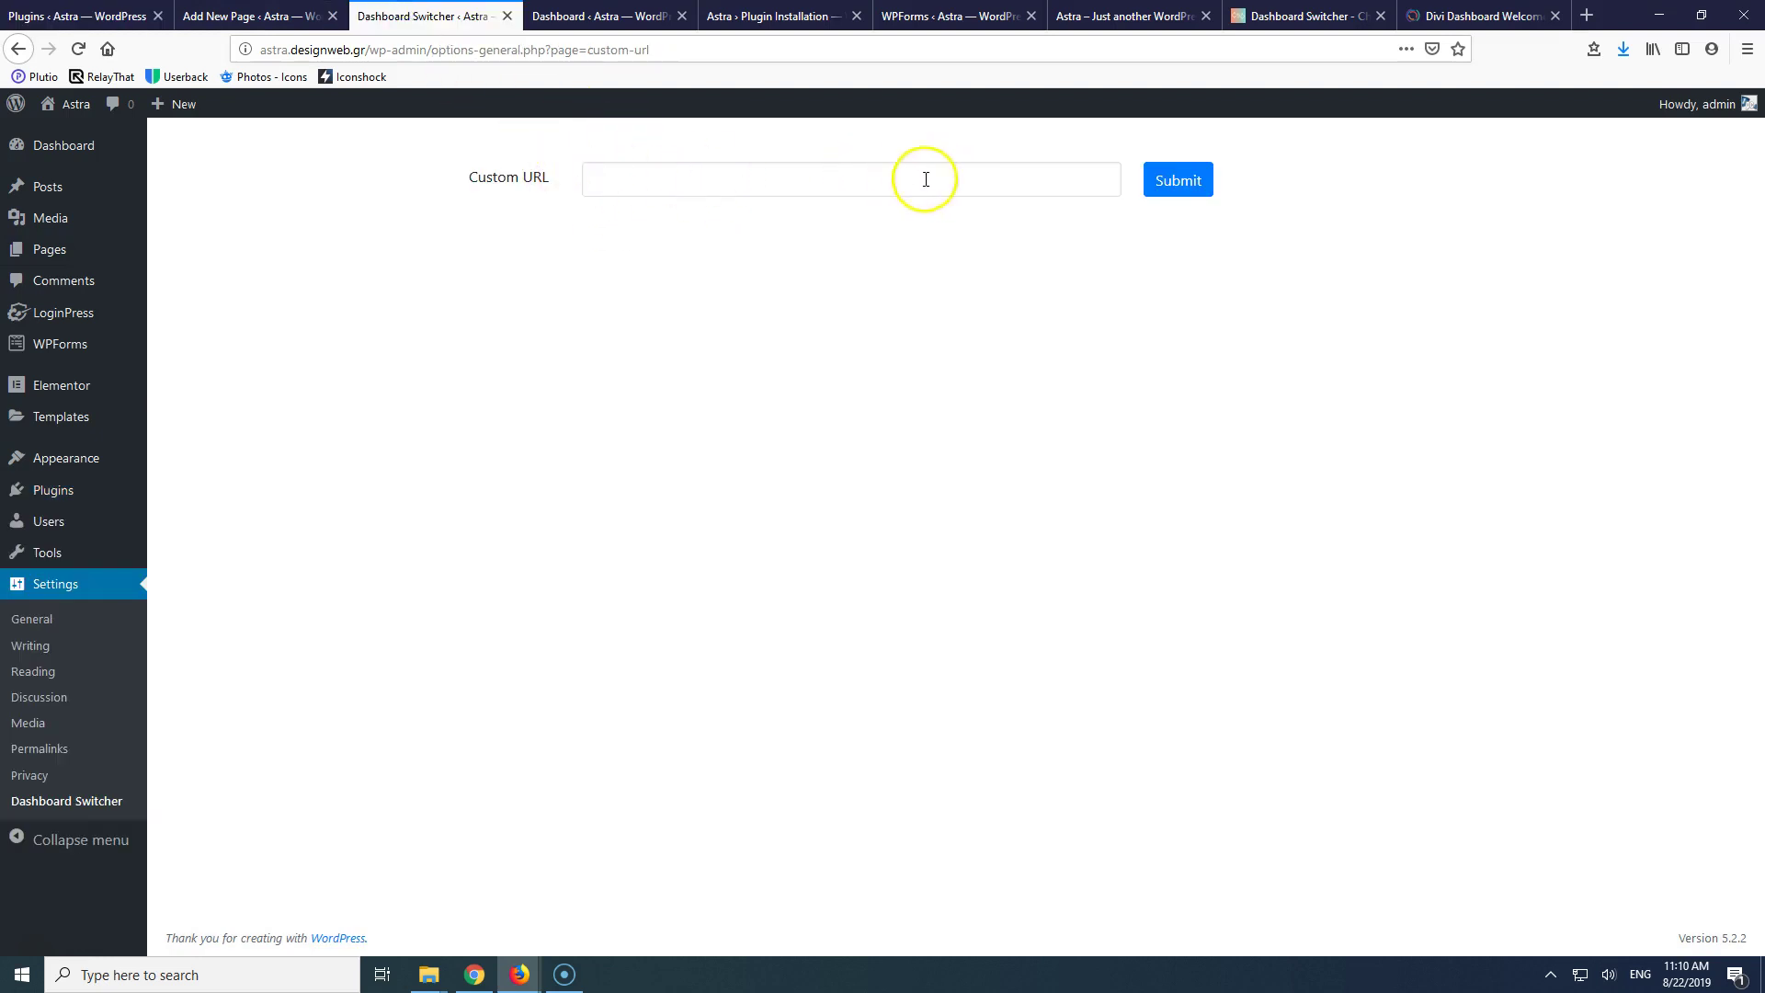
pyautogui.click(122, 13)
# - View the saved Elementor template named Dashboard in a new browser tab and copy its web address
pyautogui.moveTo(69, 409)
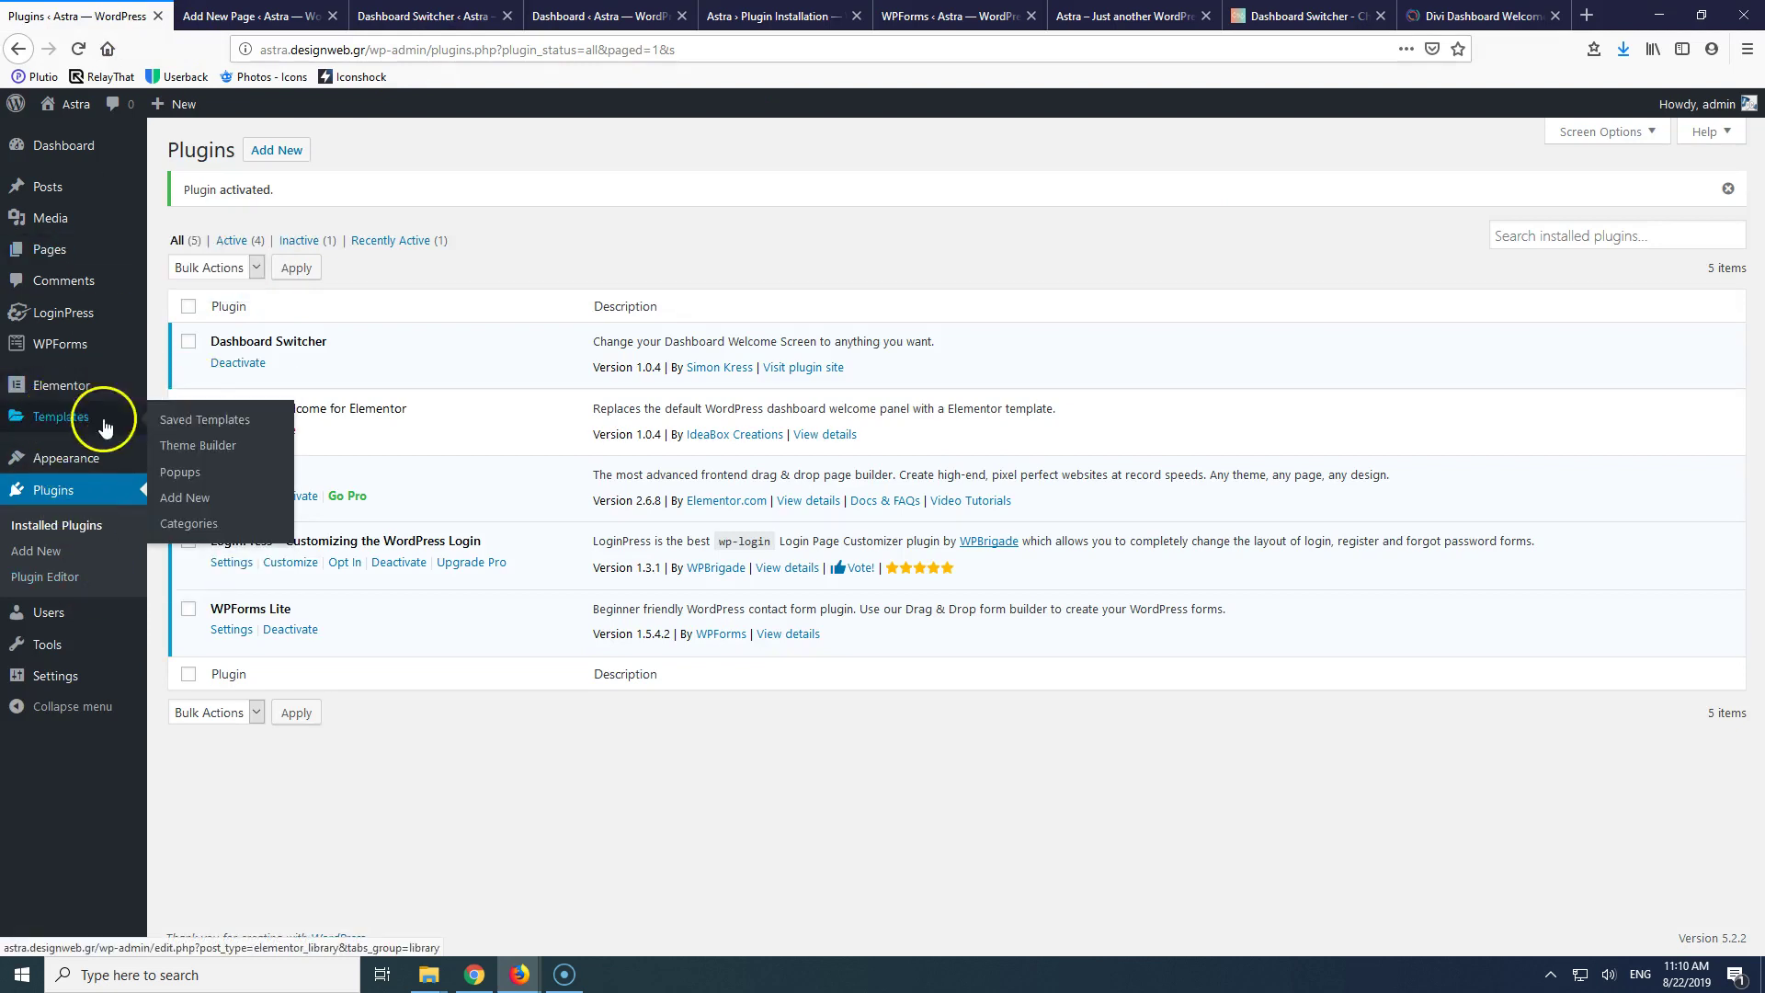
pyautogui.click(203, 422)
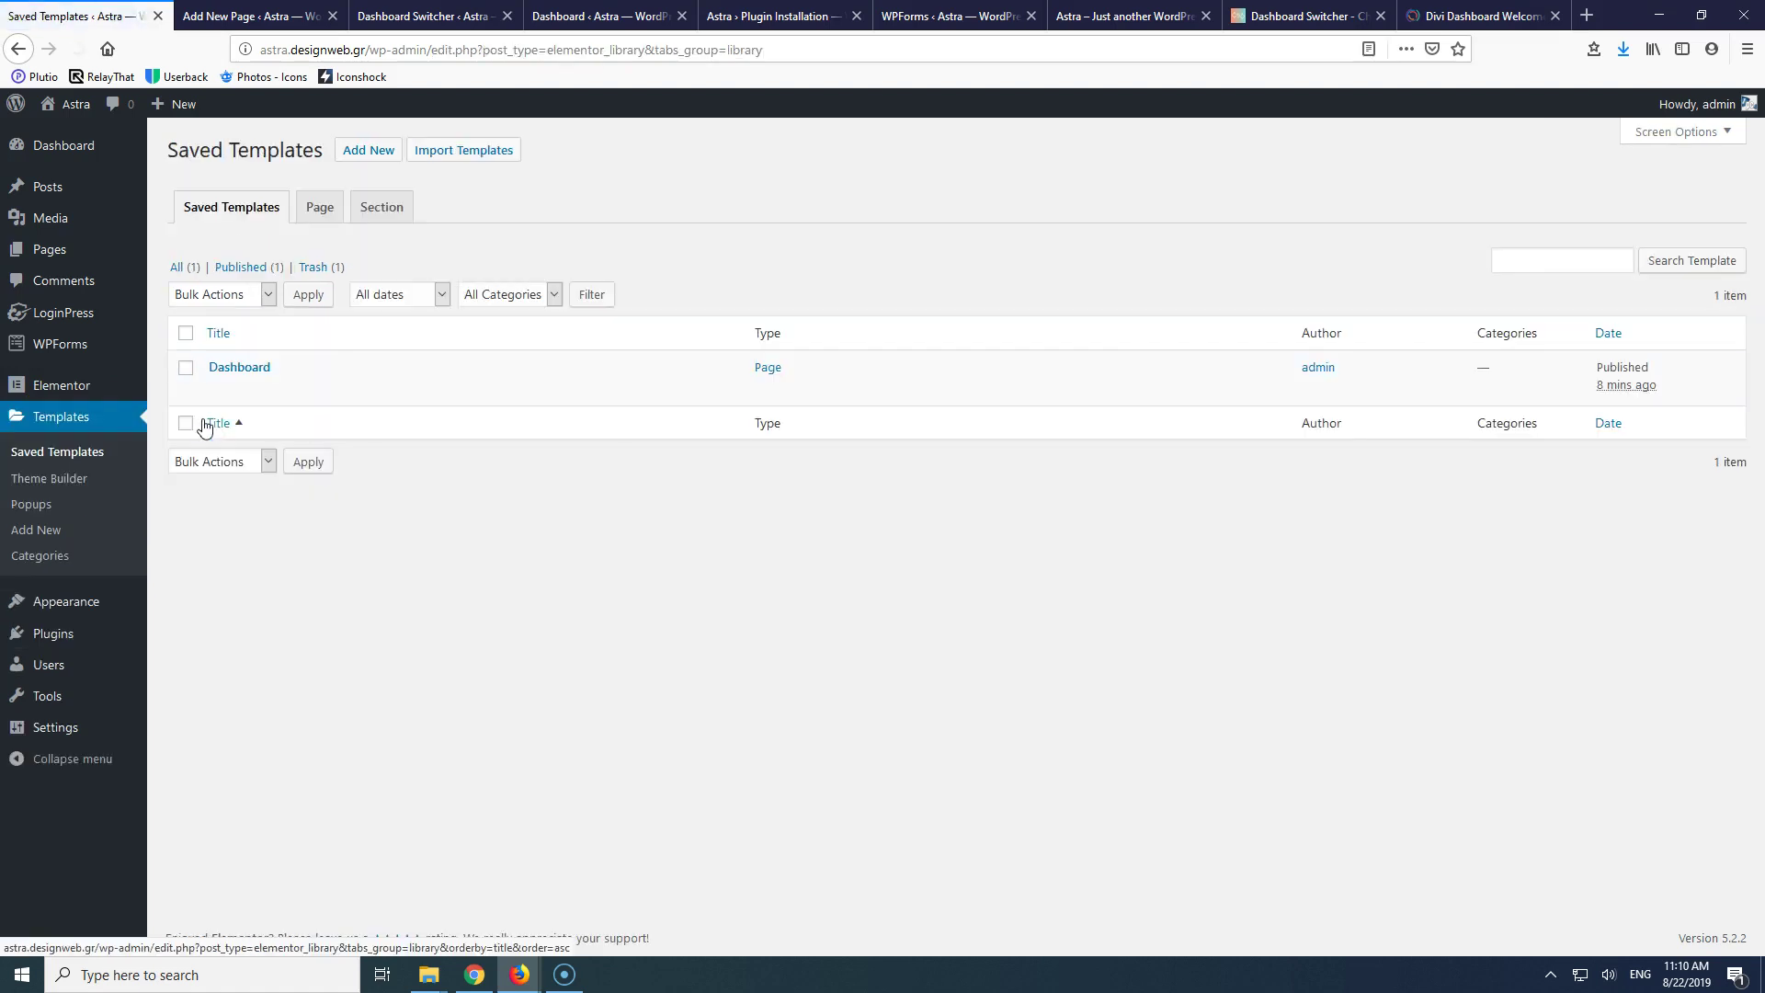
pyautogui.middleClick(353, 390)
pyautogui.click(234, 16)
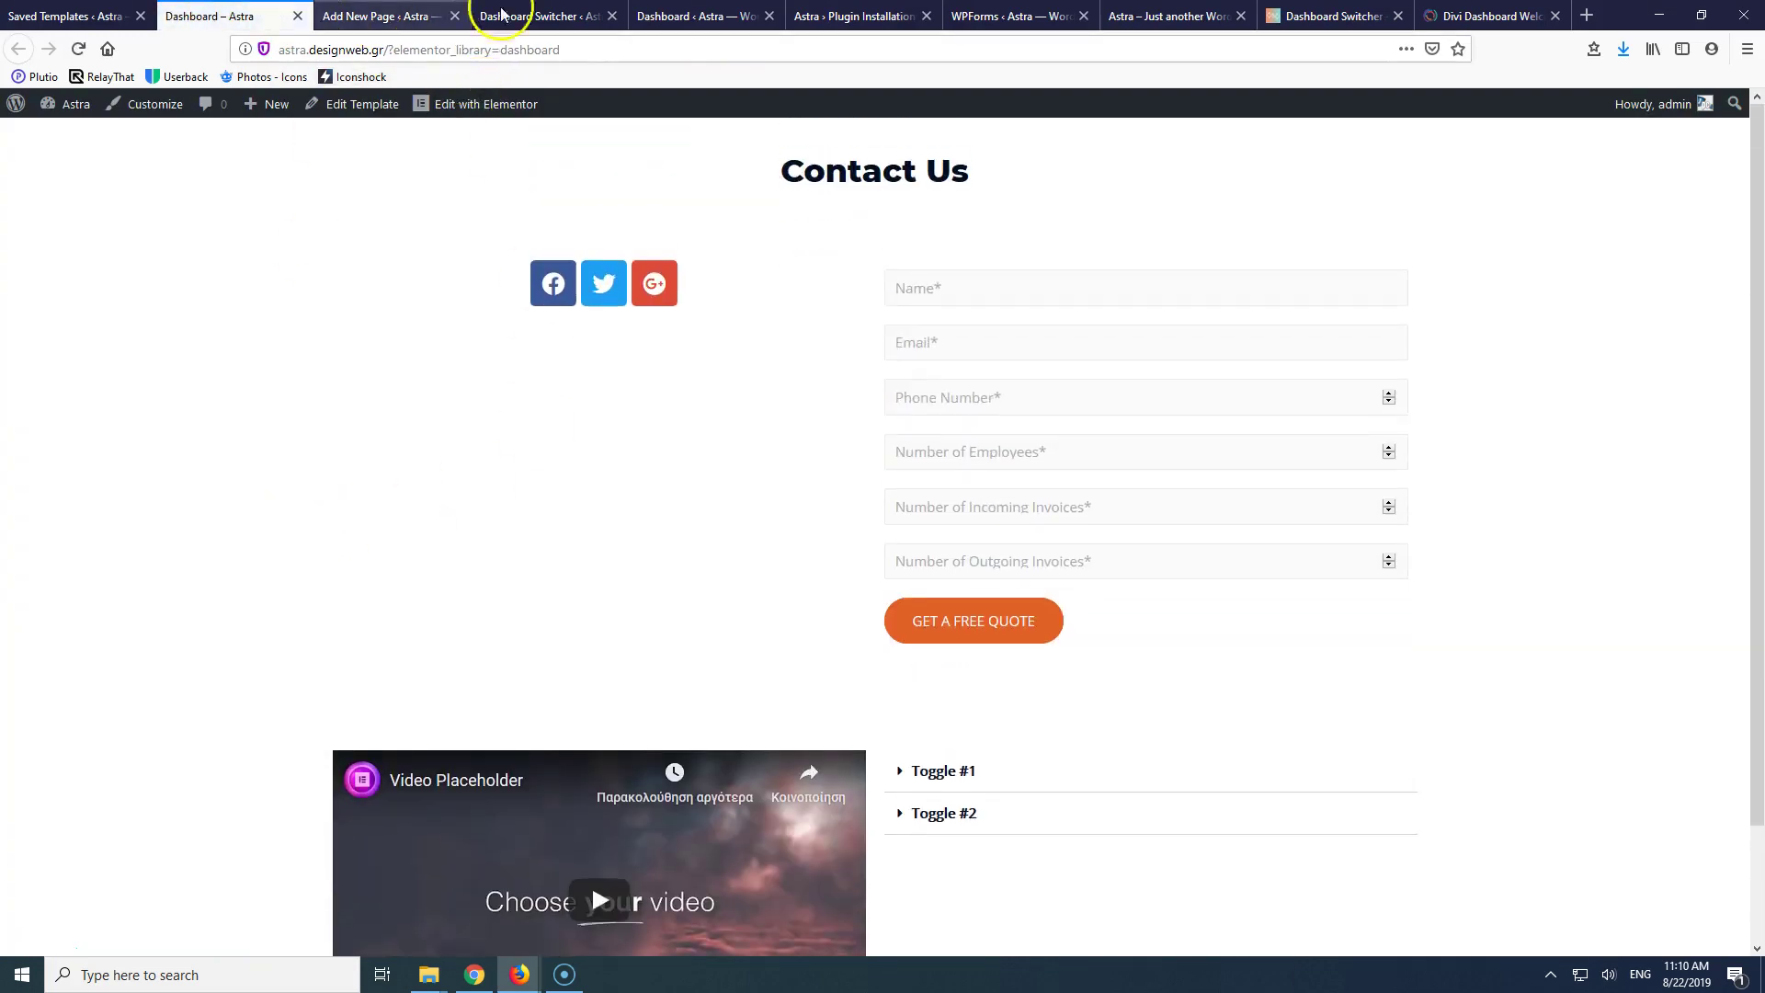
pyautogui.moveTo(568, 49); pyautogui.dragTo(222, 53)
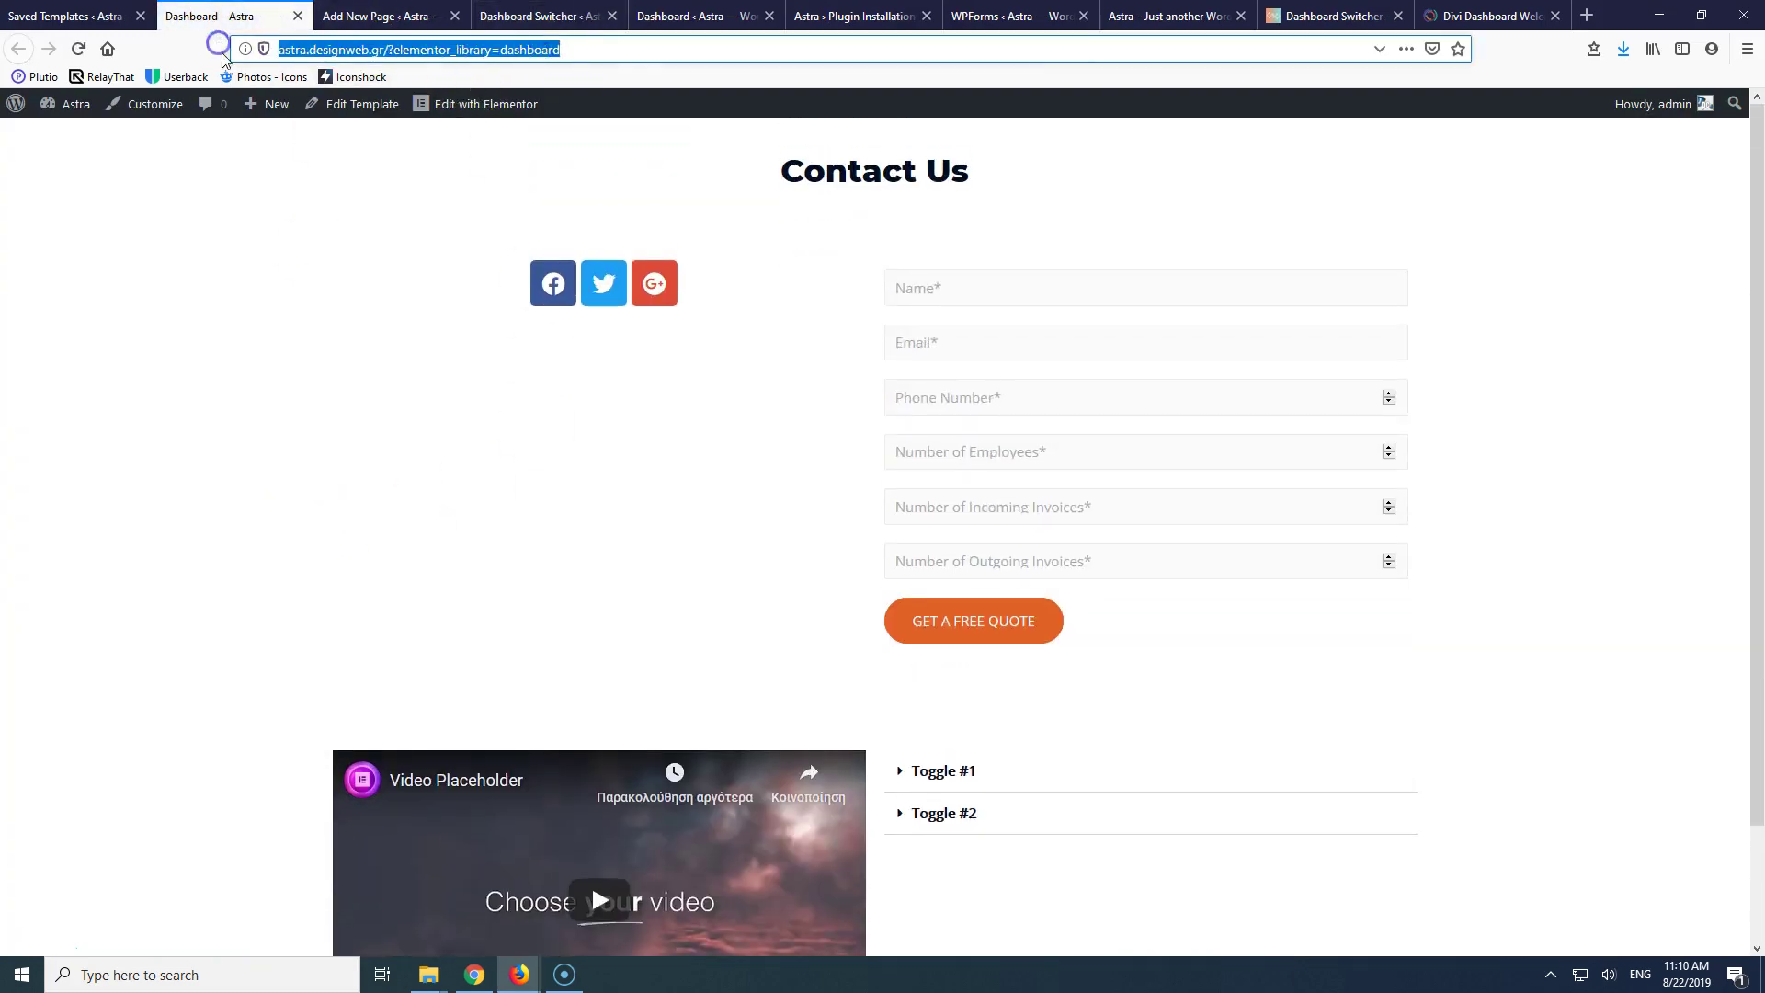
pyautogui.click(601, 50)
pyautogui.moveTo(597, 50); pyautogui.dragTo(142, 48)
pyautogui.hotkey('ctrl', 'c')
pyautogui.click(386, 17)
pyautogui.click(531, 16)
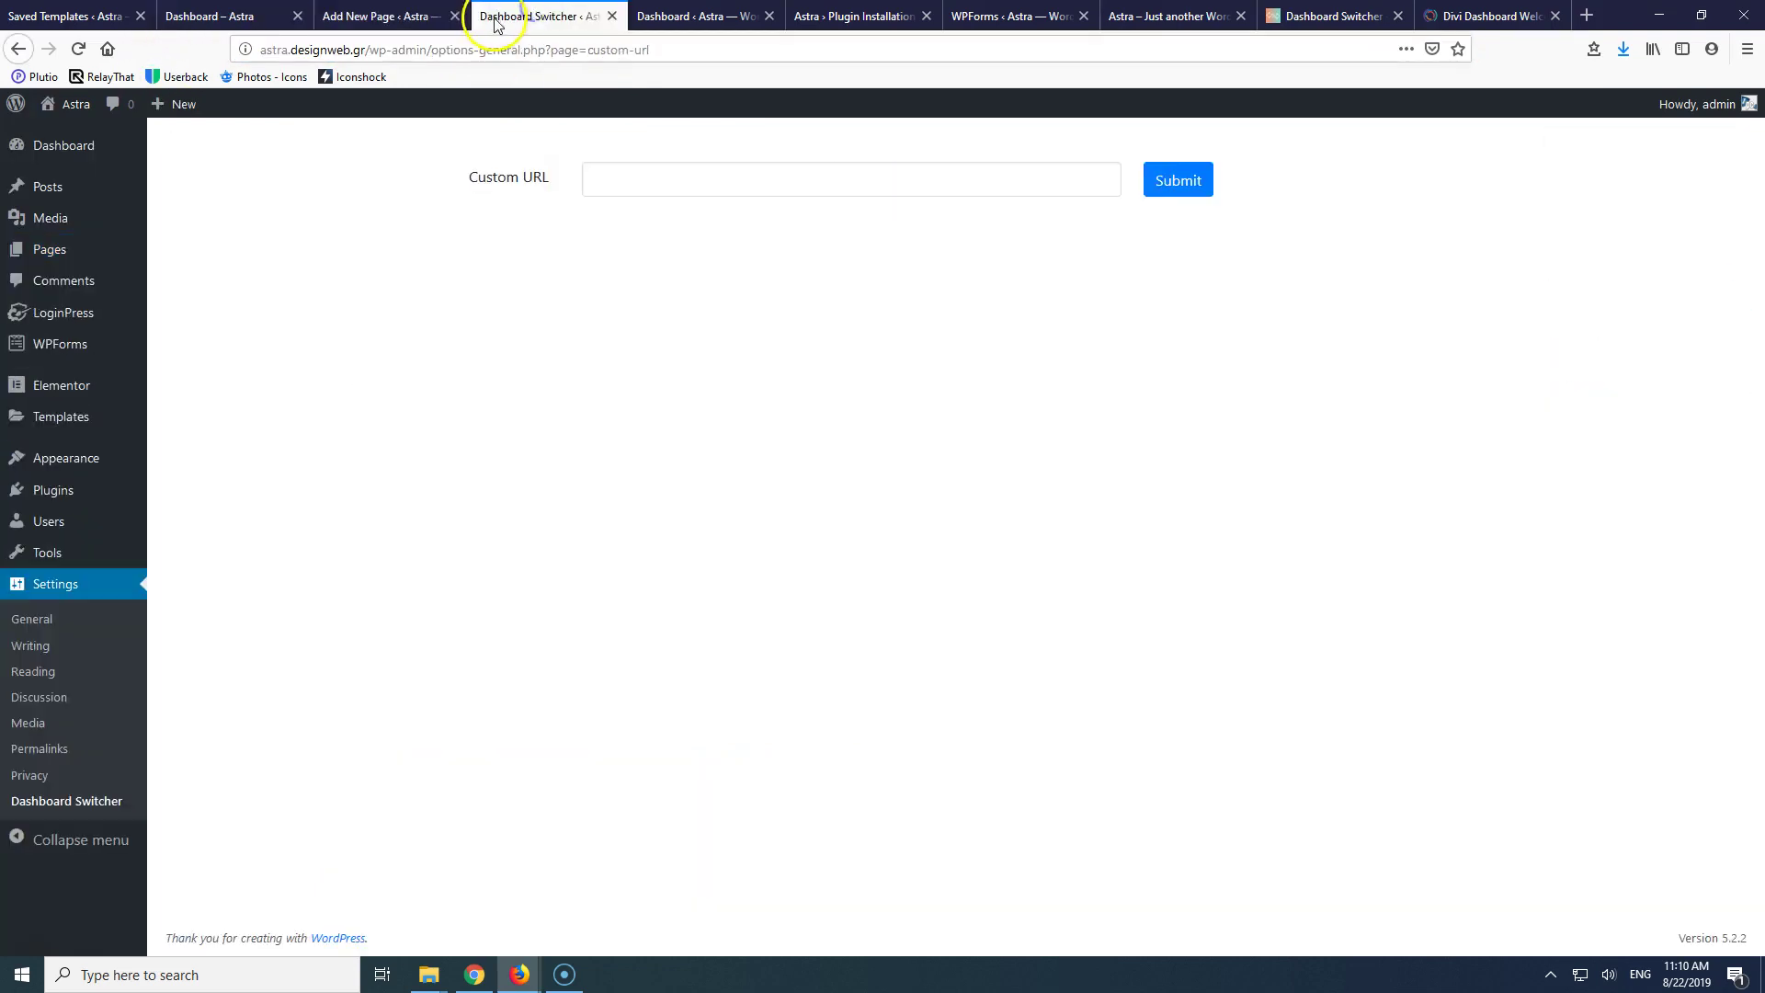
pyautogui.click(639, 176)
pyautogui.hotkey('ctrl', 'v')
pyautogui.click(1186, 182)
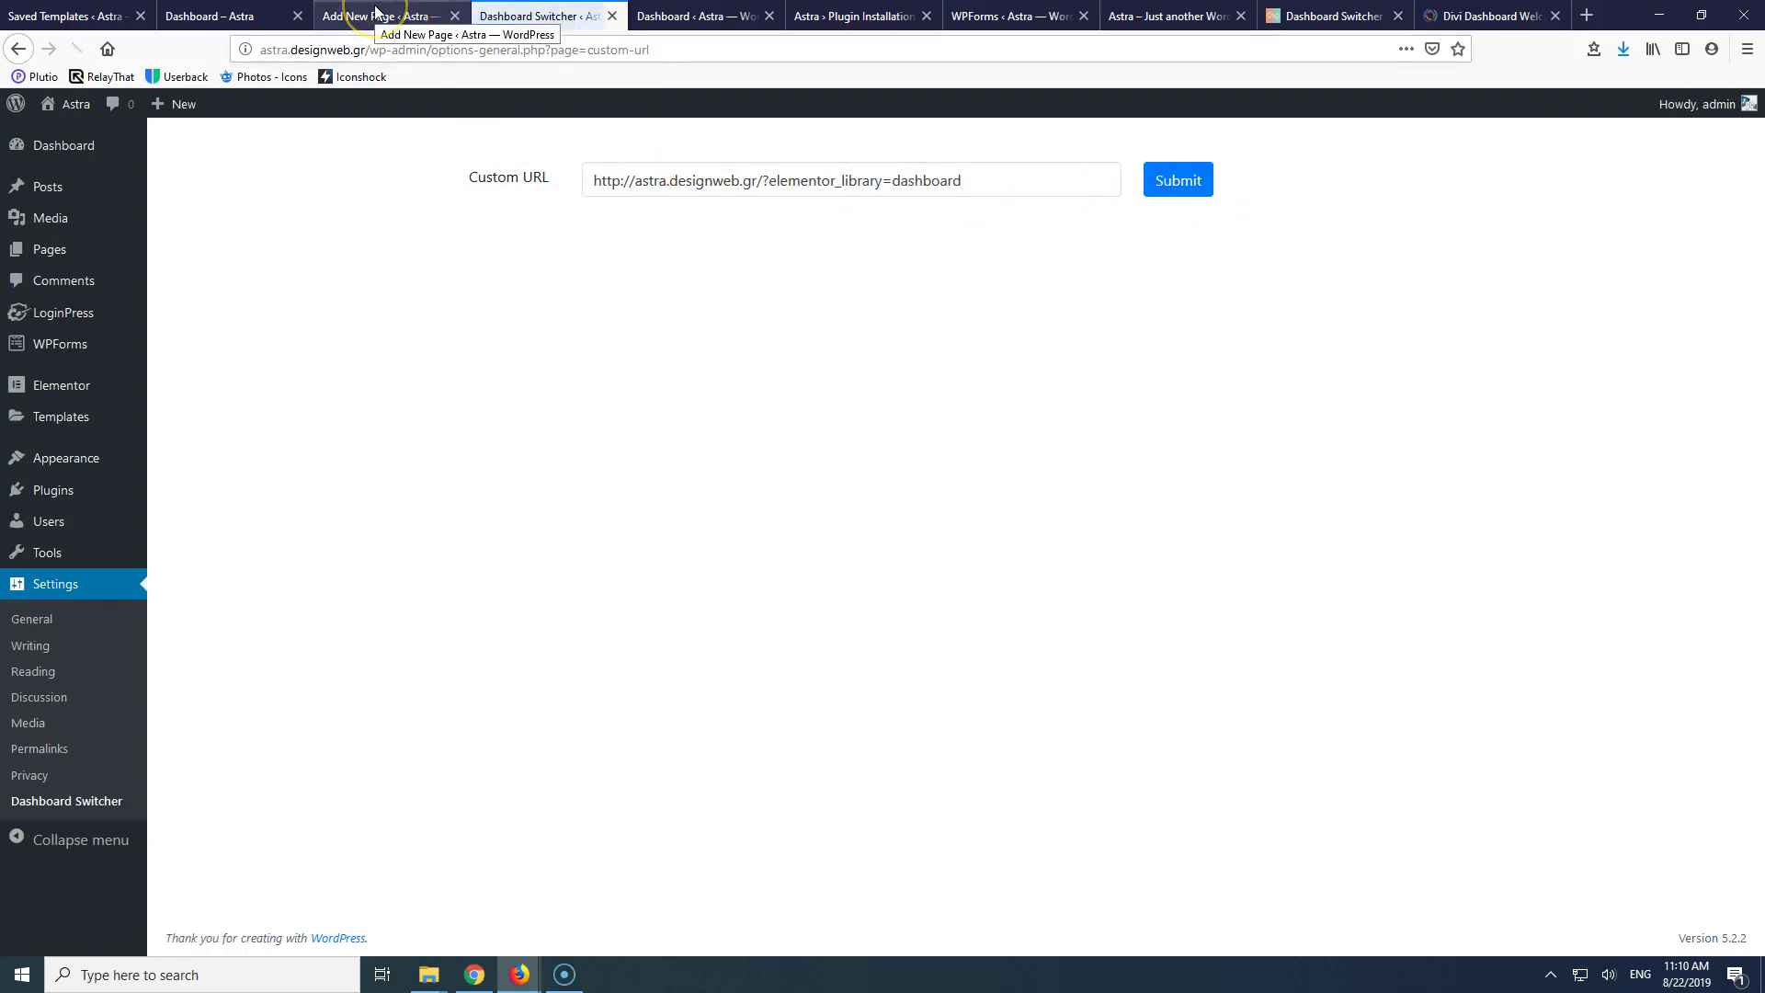
# - Reload the WordPress dashboard to check the custom URL, and review the Dashboard Switcher settings and the template page
pyautogui.click(691, 16)
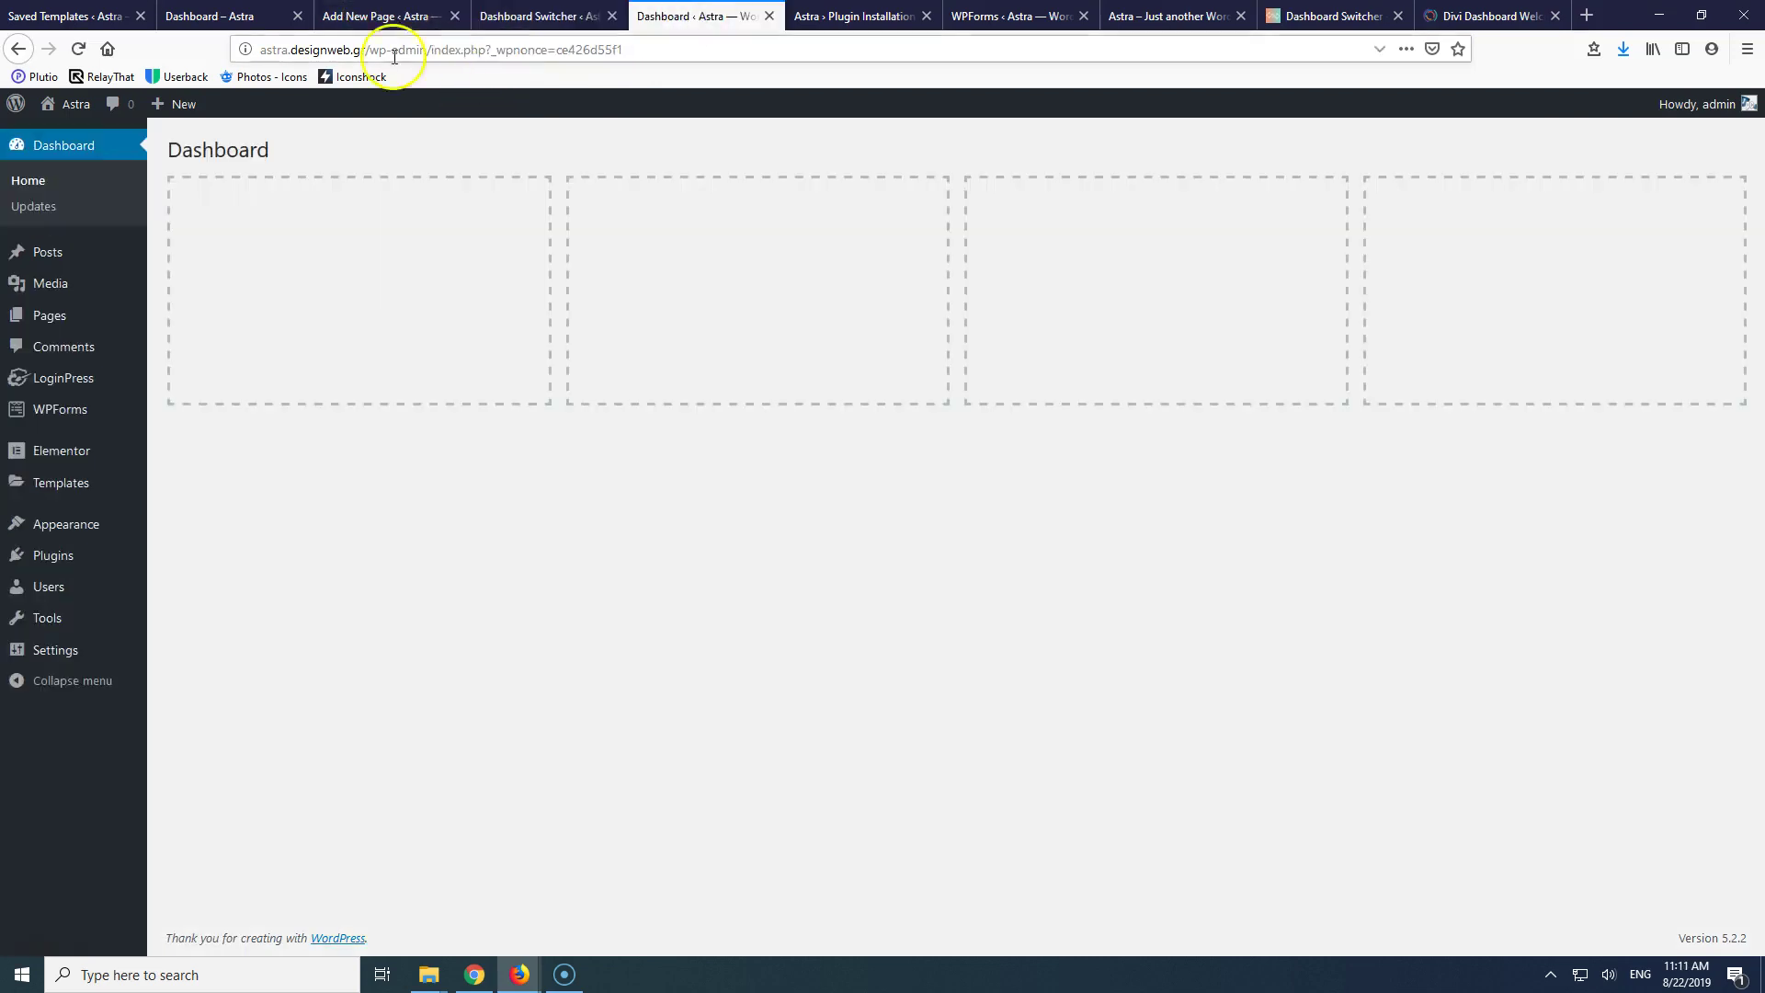
pyautogui.click(80, 51)
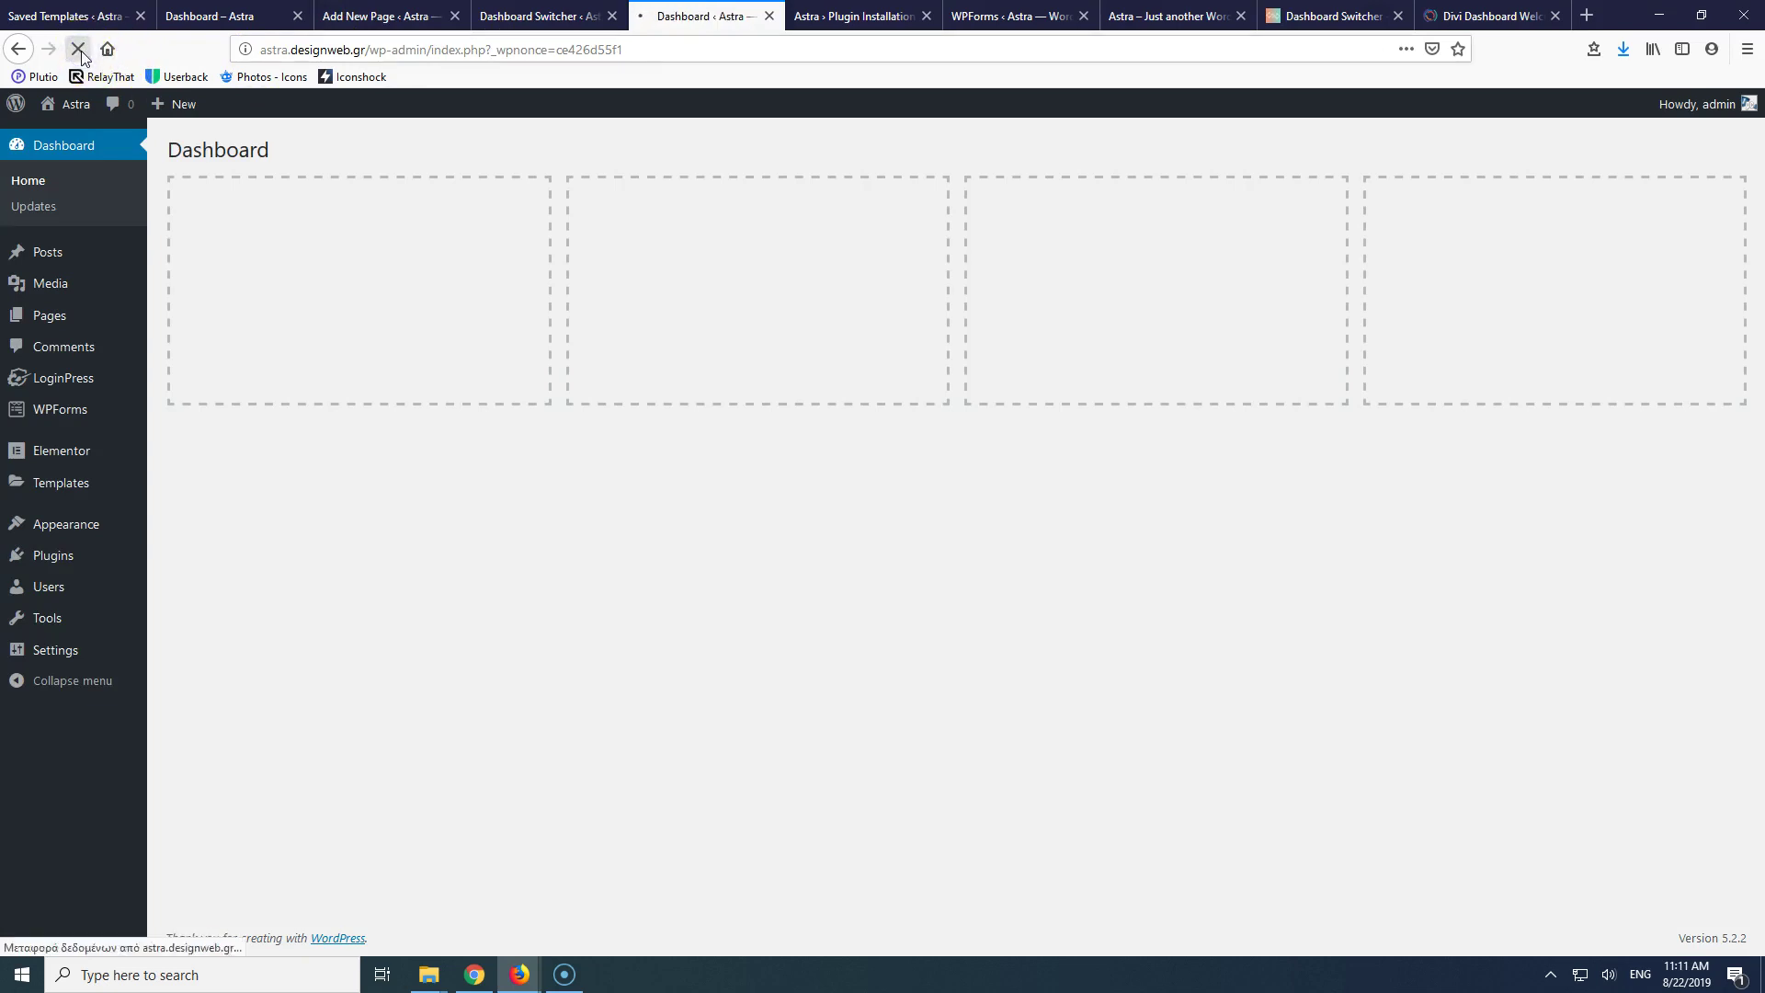
pyautogui.click(536, 15)
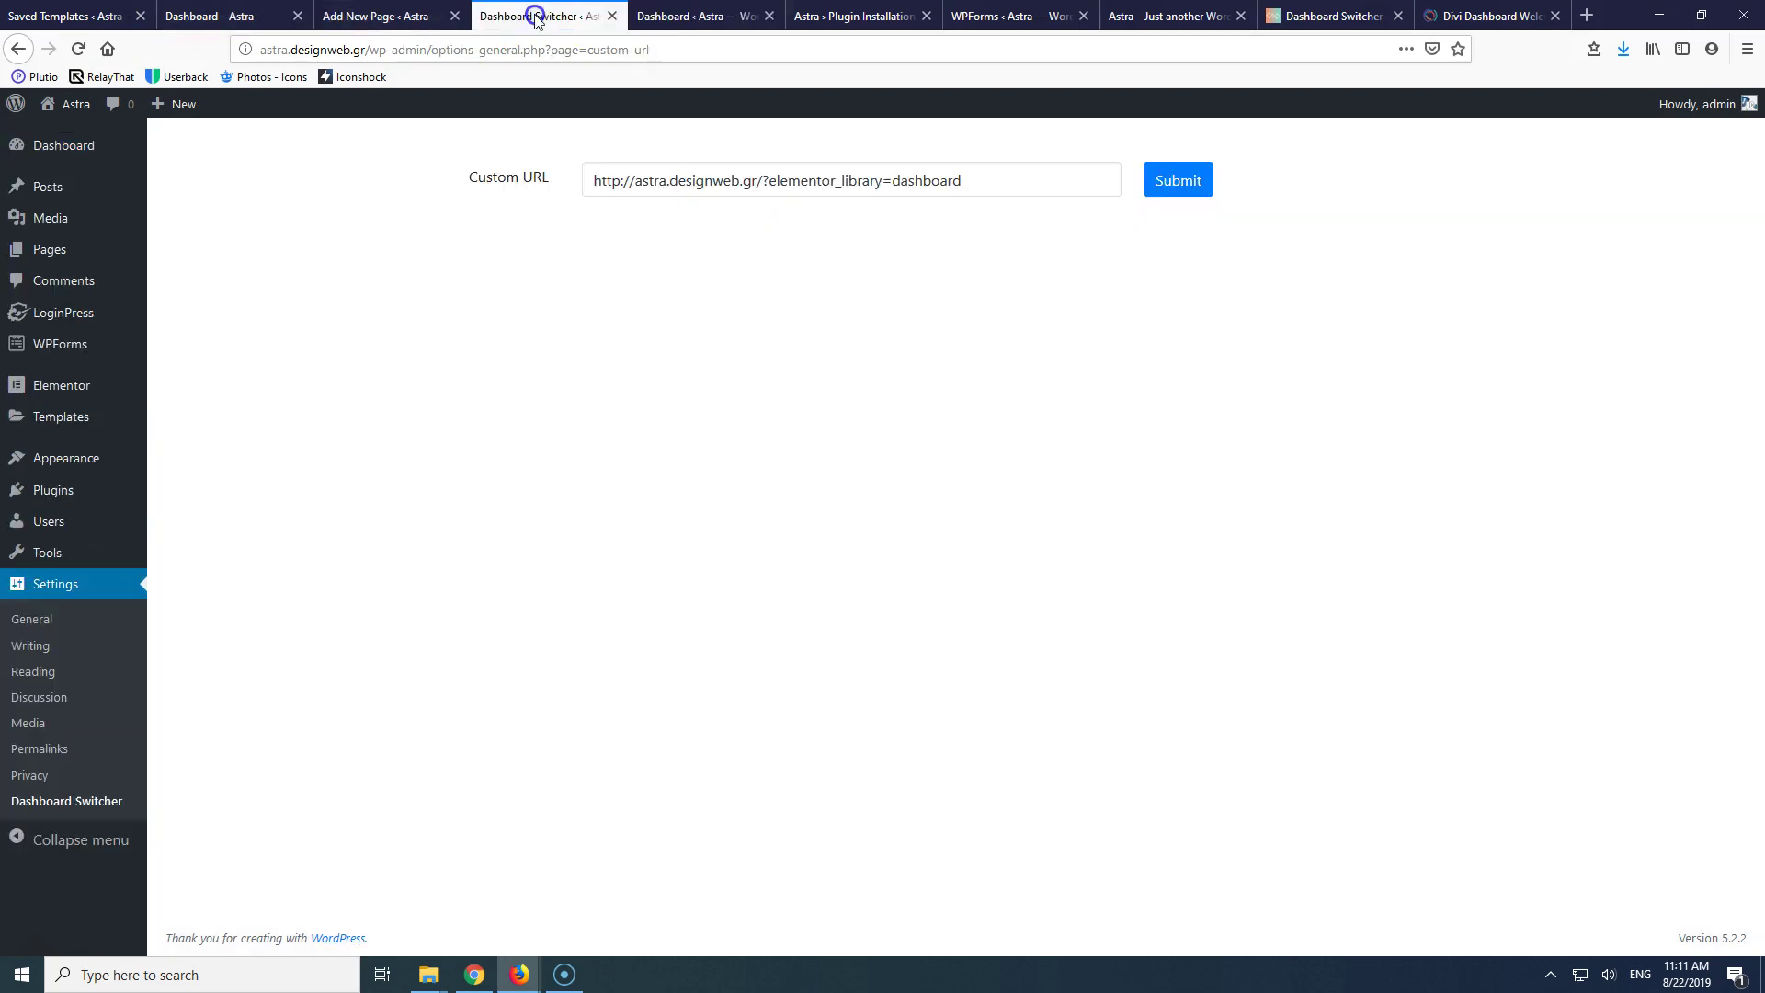
pyautogui.click(207, 15)
# - Start a new WordPress page in a separate browser tab and title it Test1
pyautogui.click(80, 16)
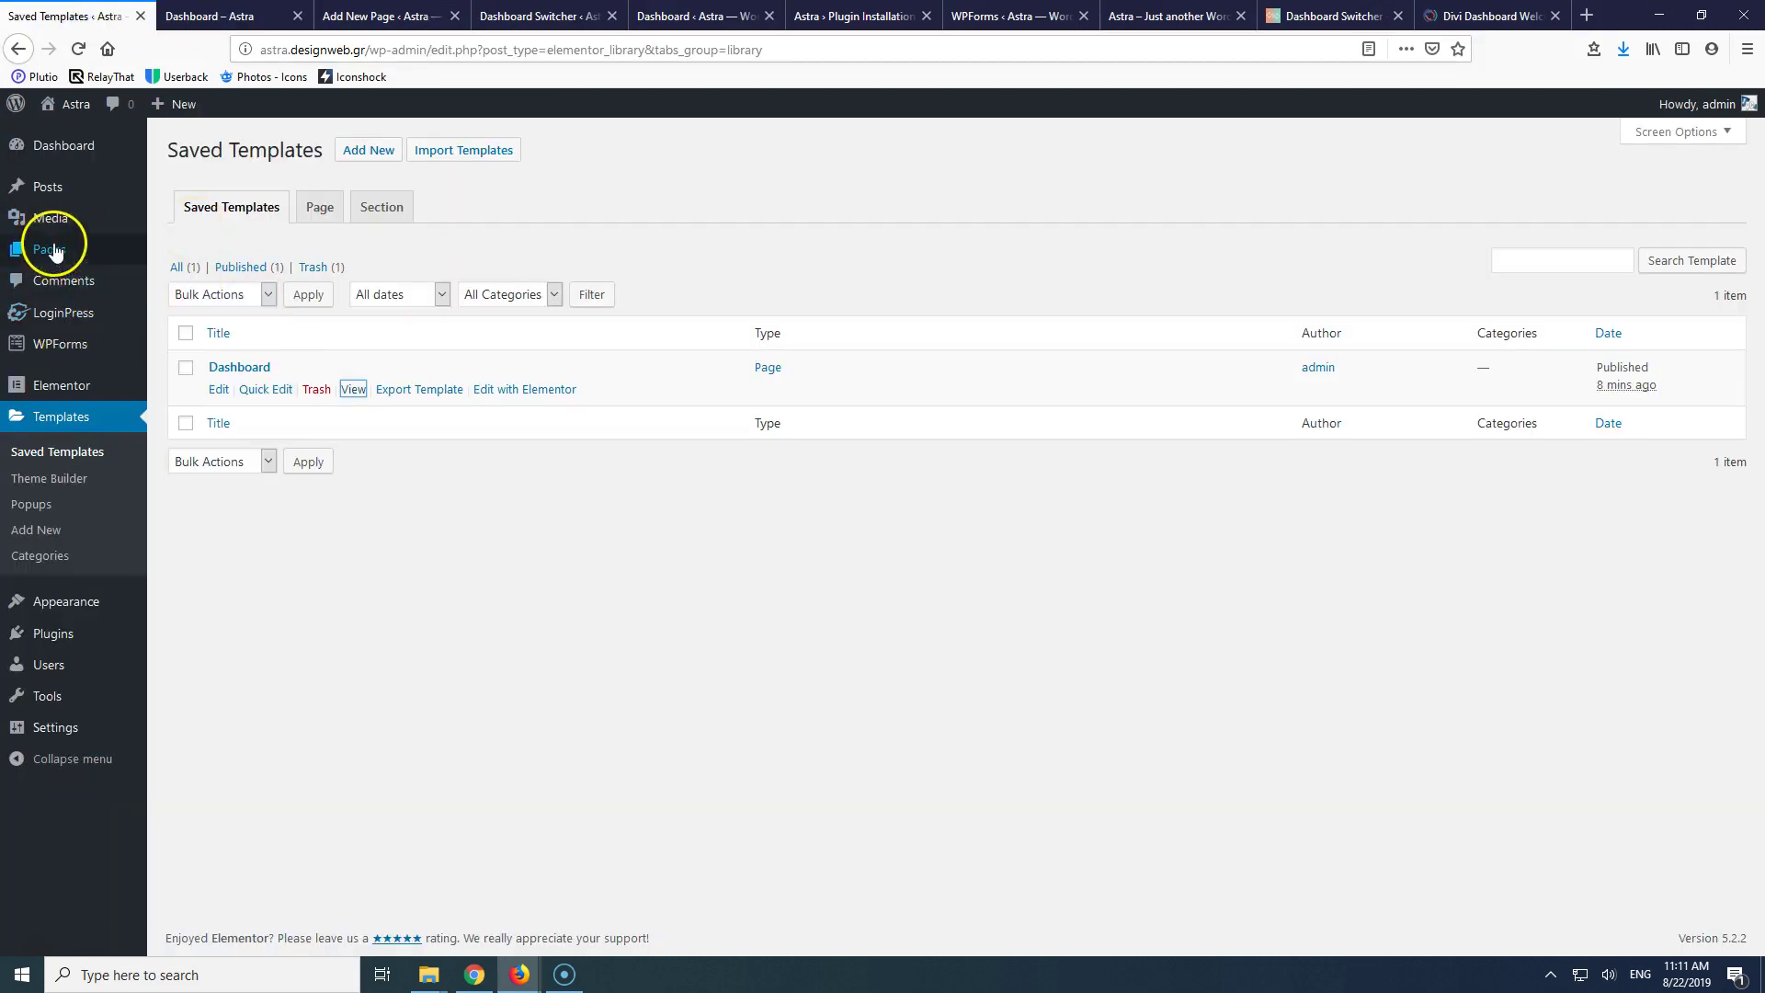
pyautogui.moveTo(55, 262)
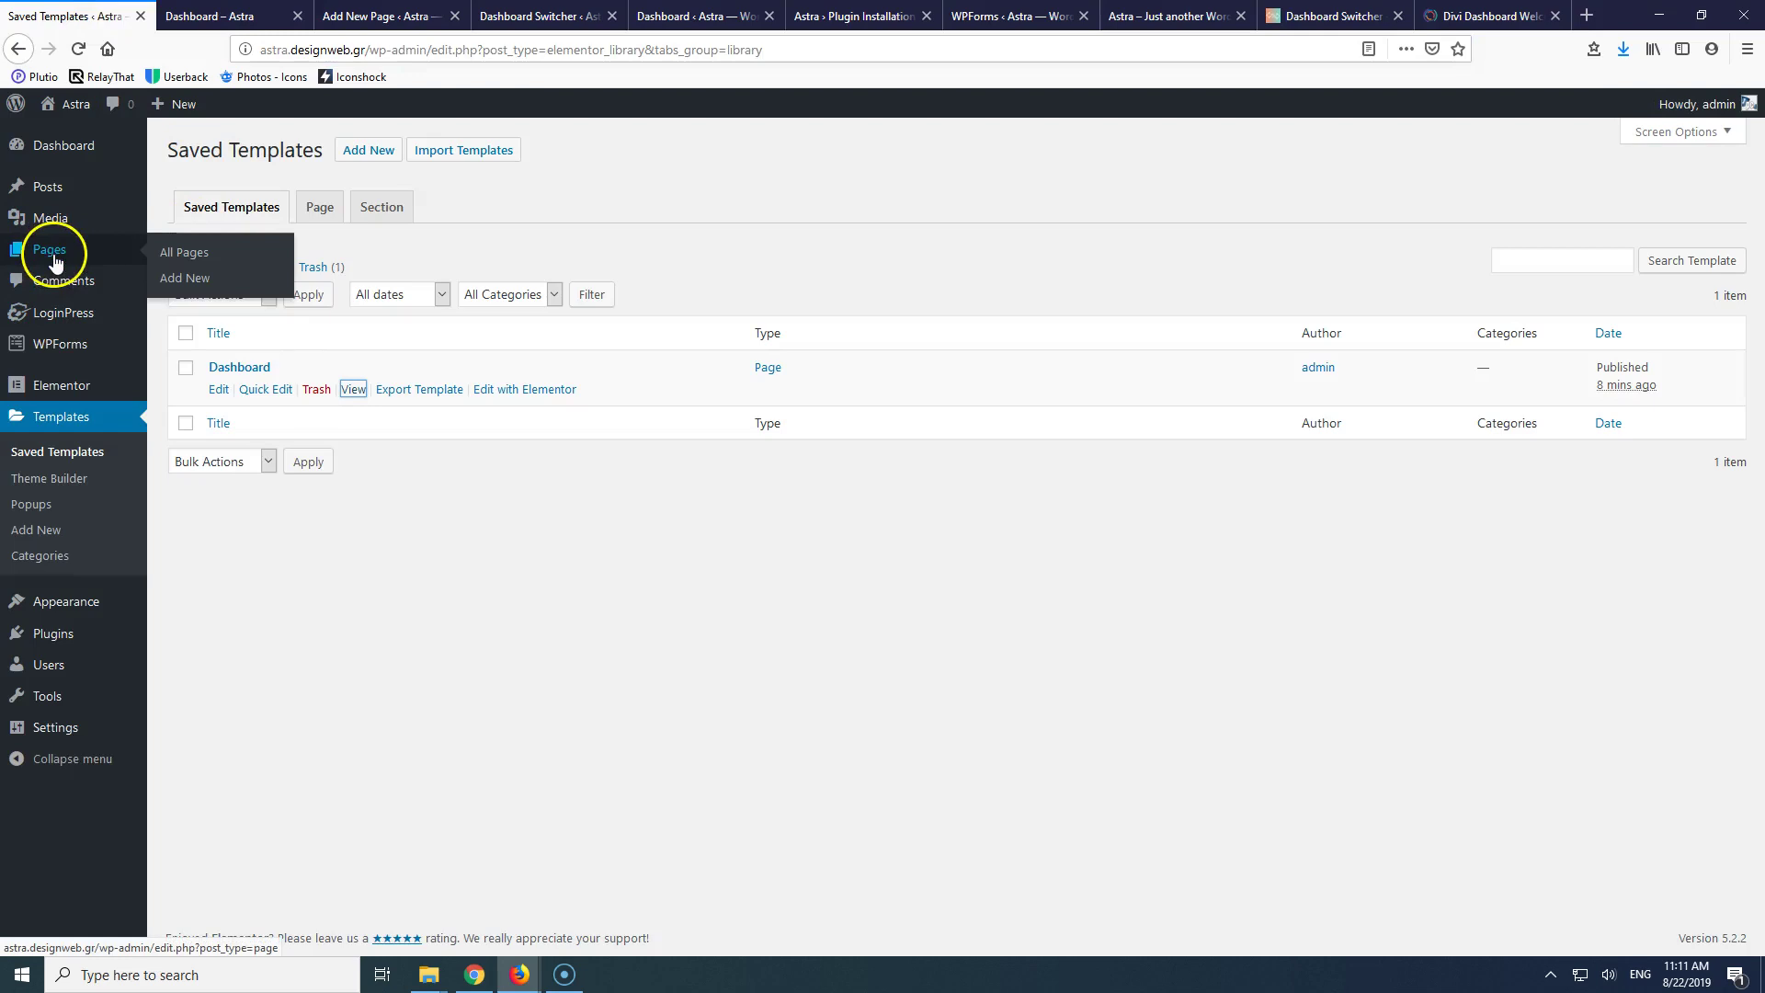
pyautogui.middleClick(193, 288)
pyautogui.click(205, 15)
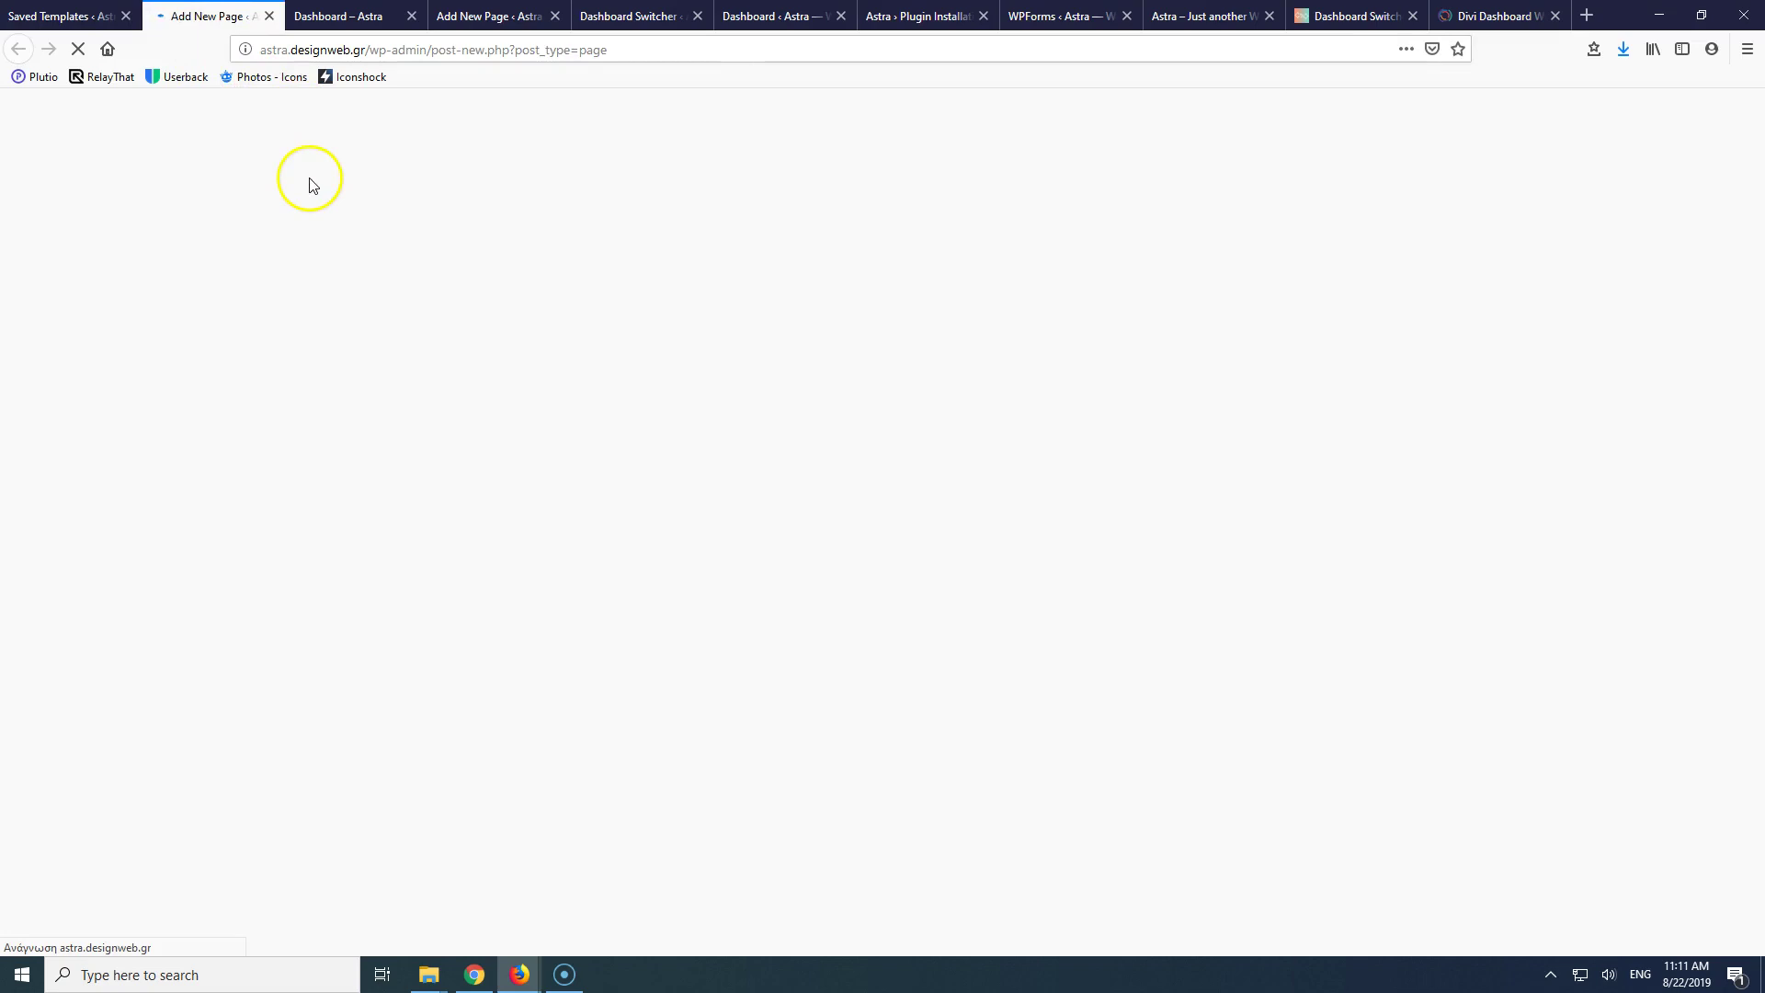
pyautogui.click(564, 194)
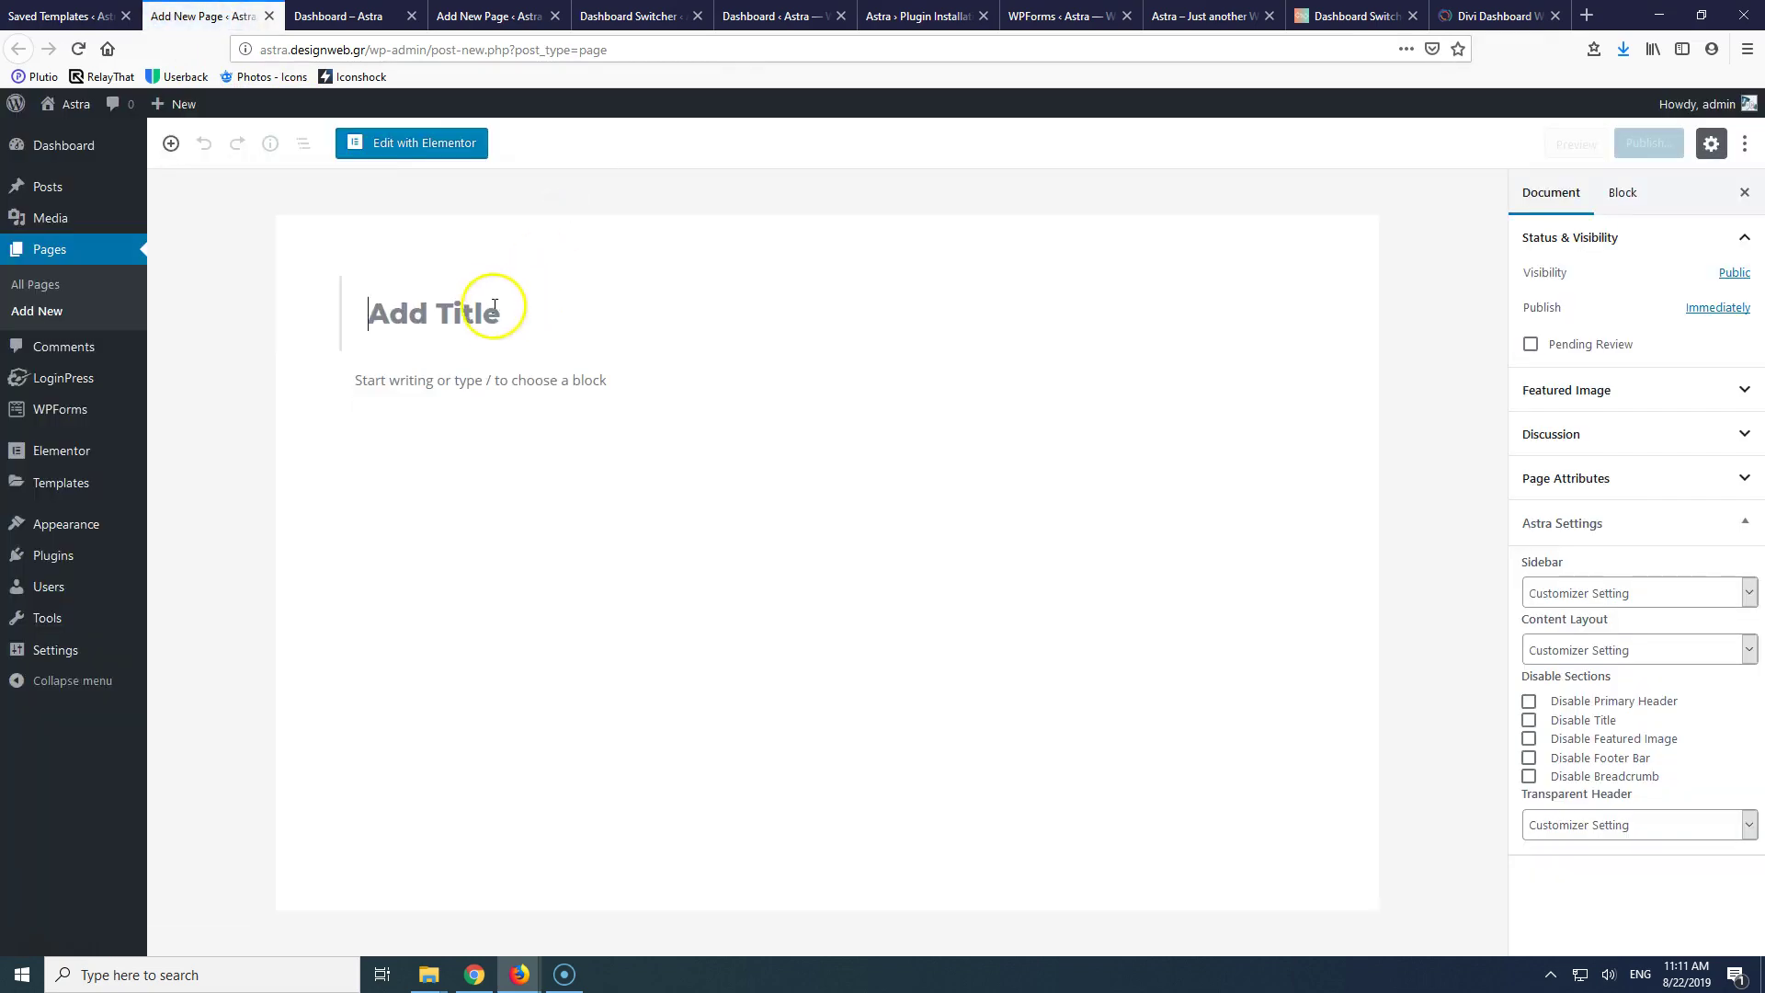
pyautogui.write('Test1')
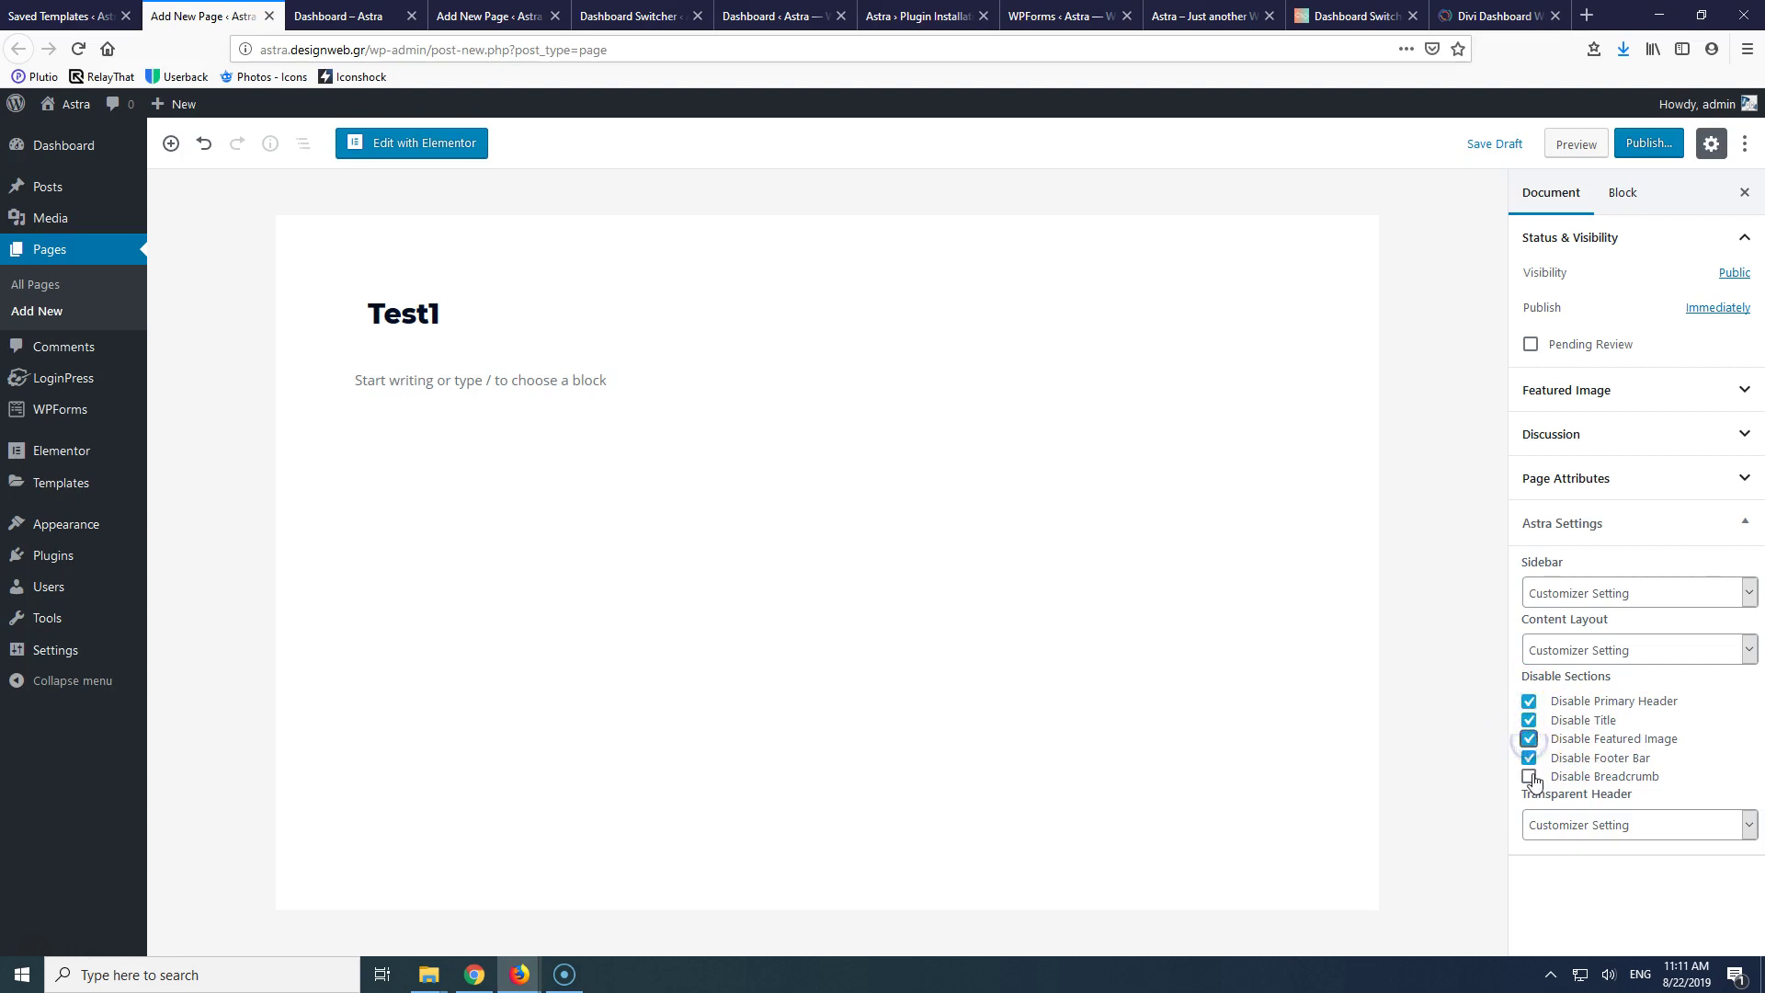
# - Configure the page's Astra settings with all five Disable Sections options ticked, No Sidebar, and the Full Width / Stretched content layout
pyautogui.click(1616, 593)
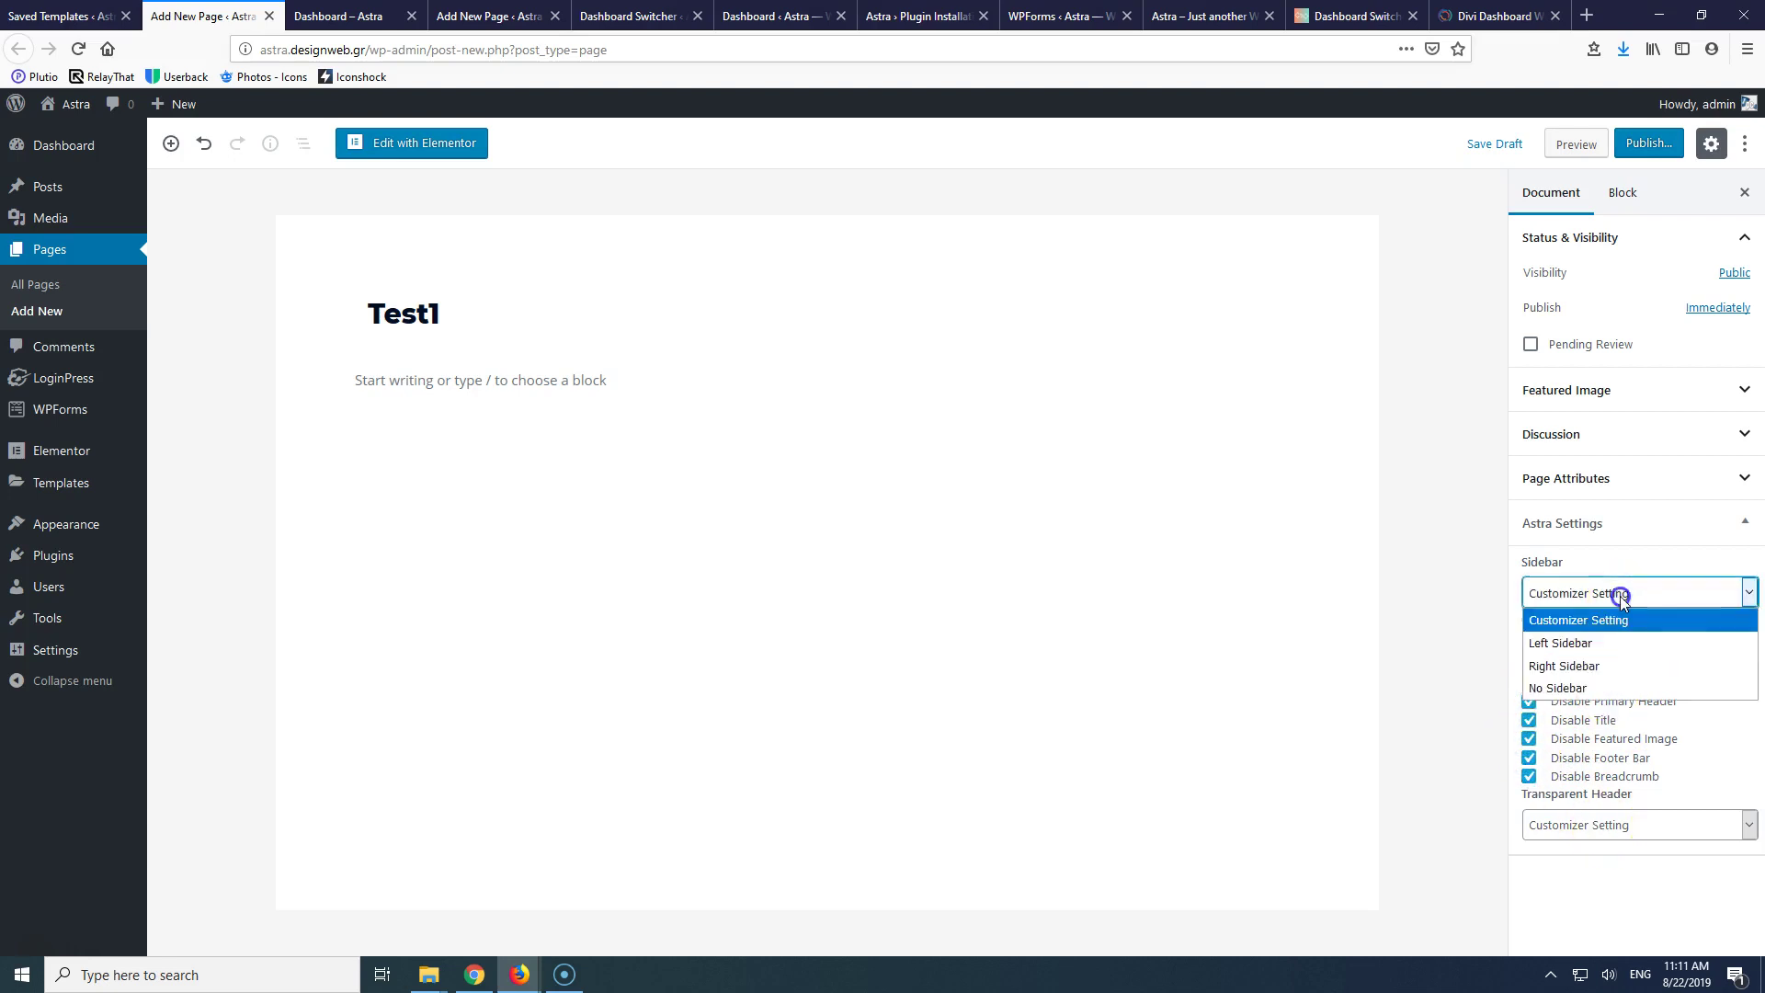
pyautogui.click(1595, 692)
pyautogui.click(1600, 650)
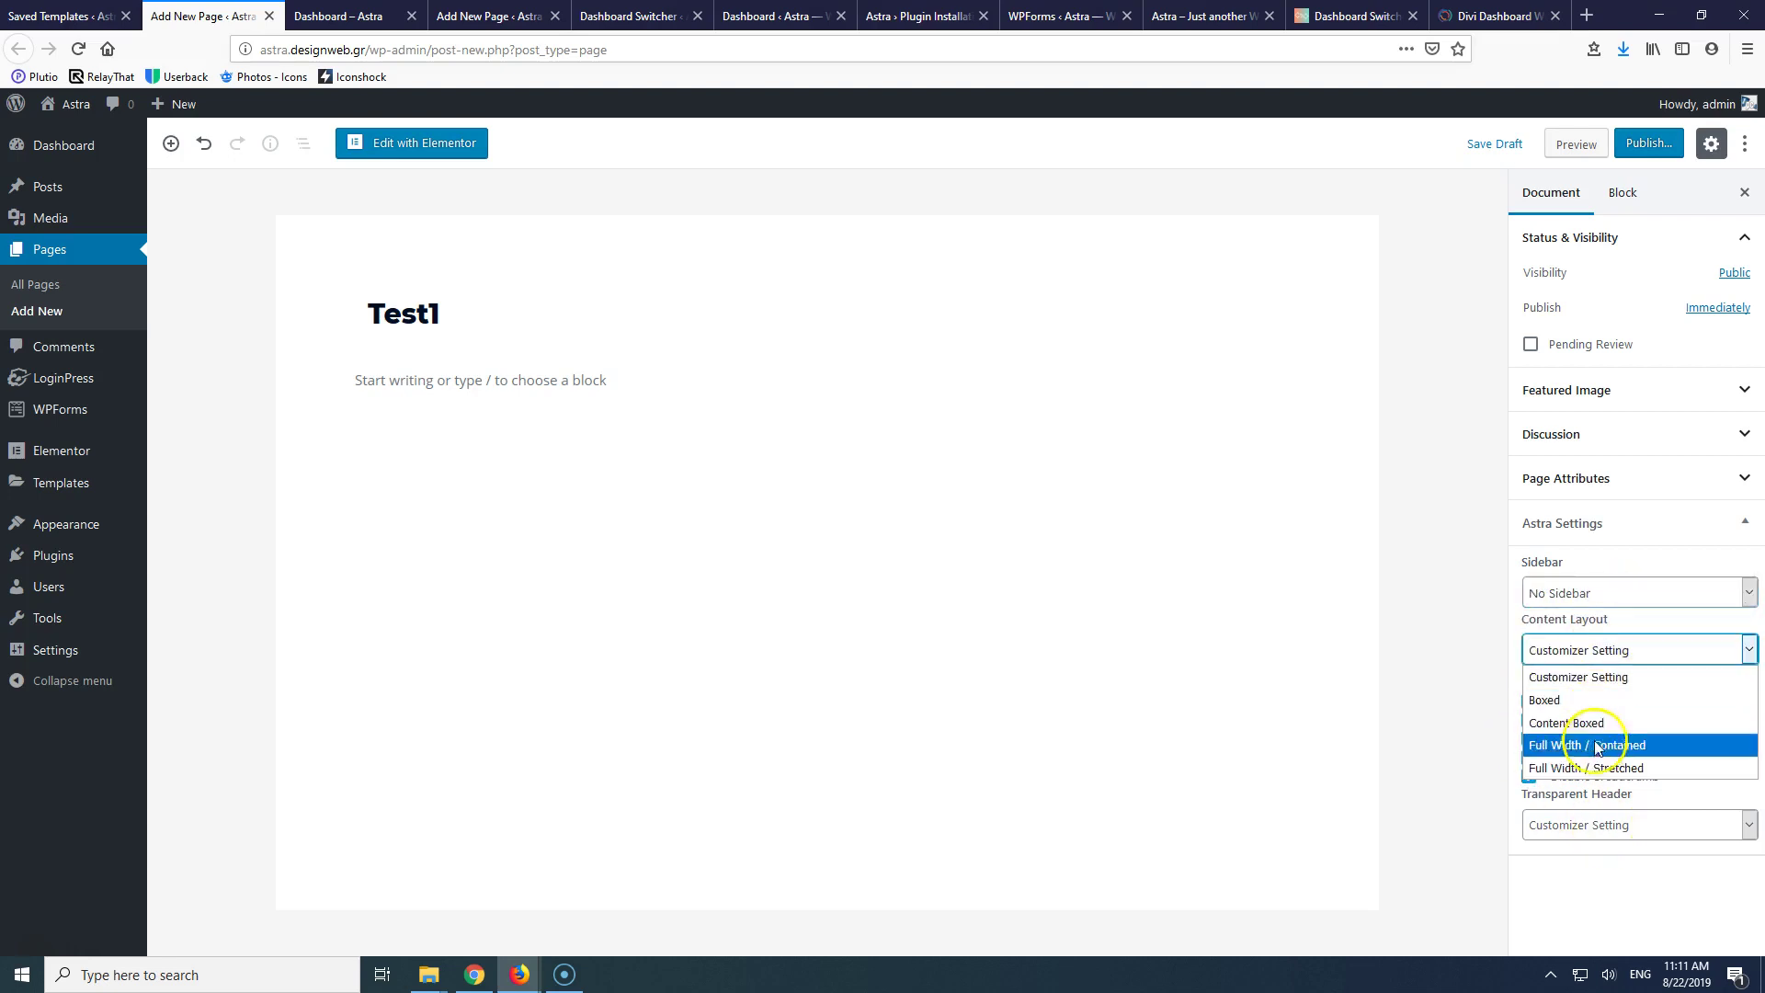
pyautogui.click(1608, 769)
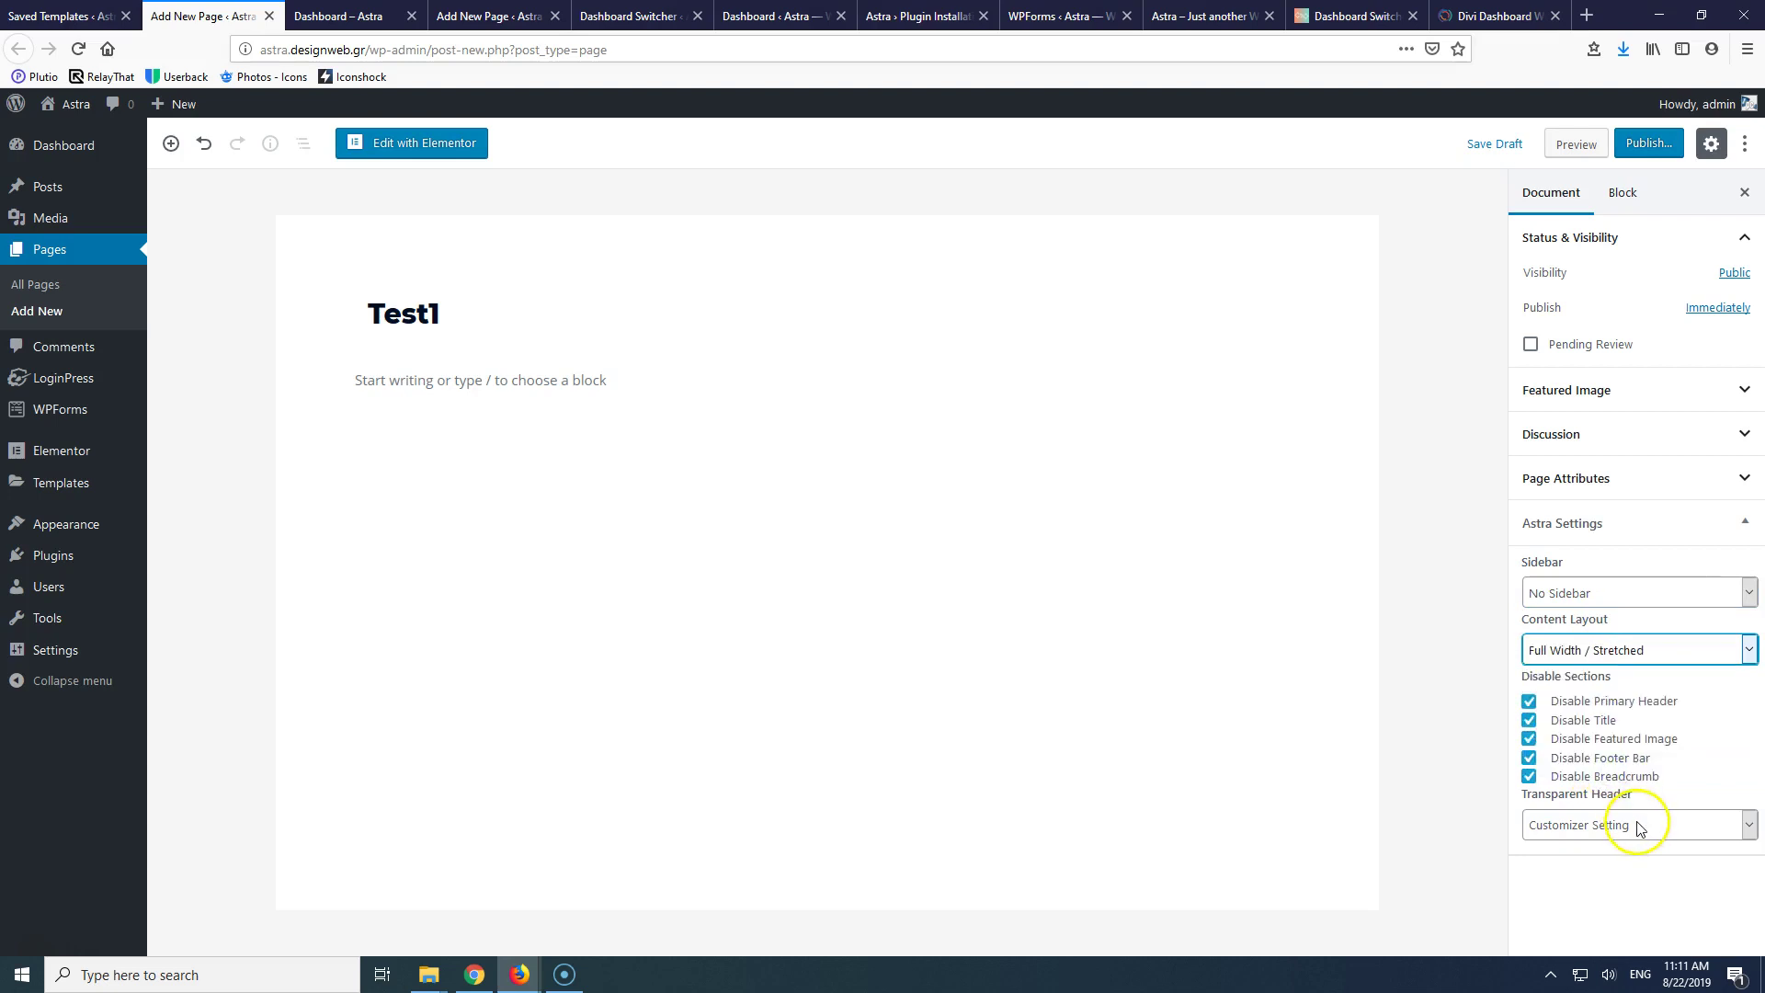
# - Publish the Test1 page and open it for editing in Elementor
pyautogui.click(1648, 143)
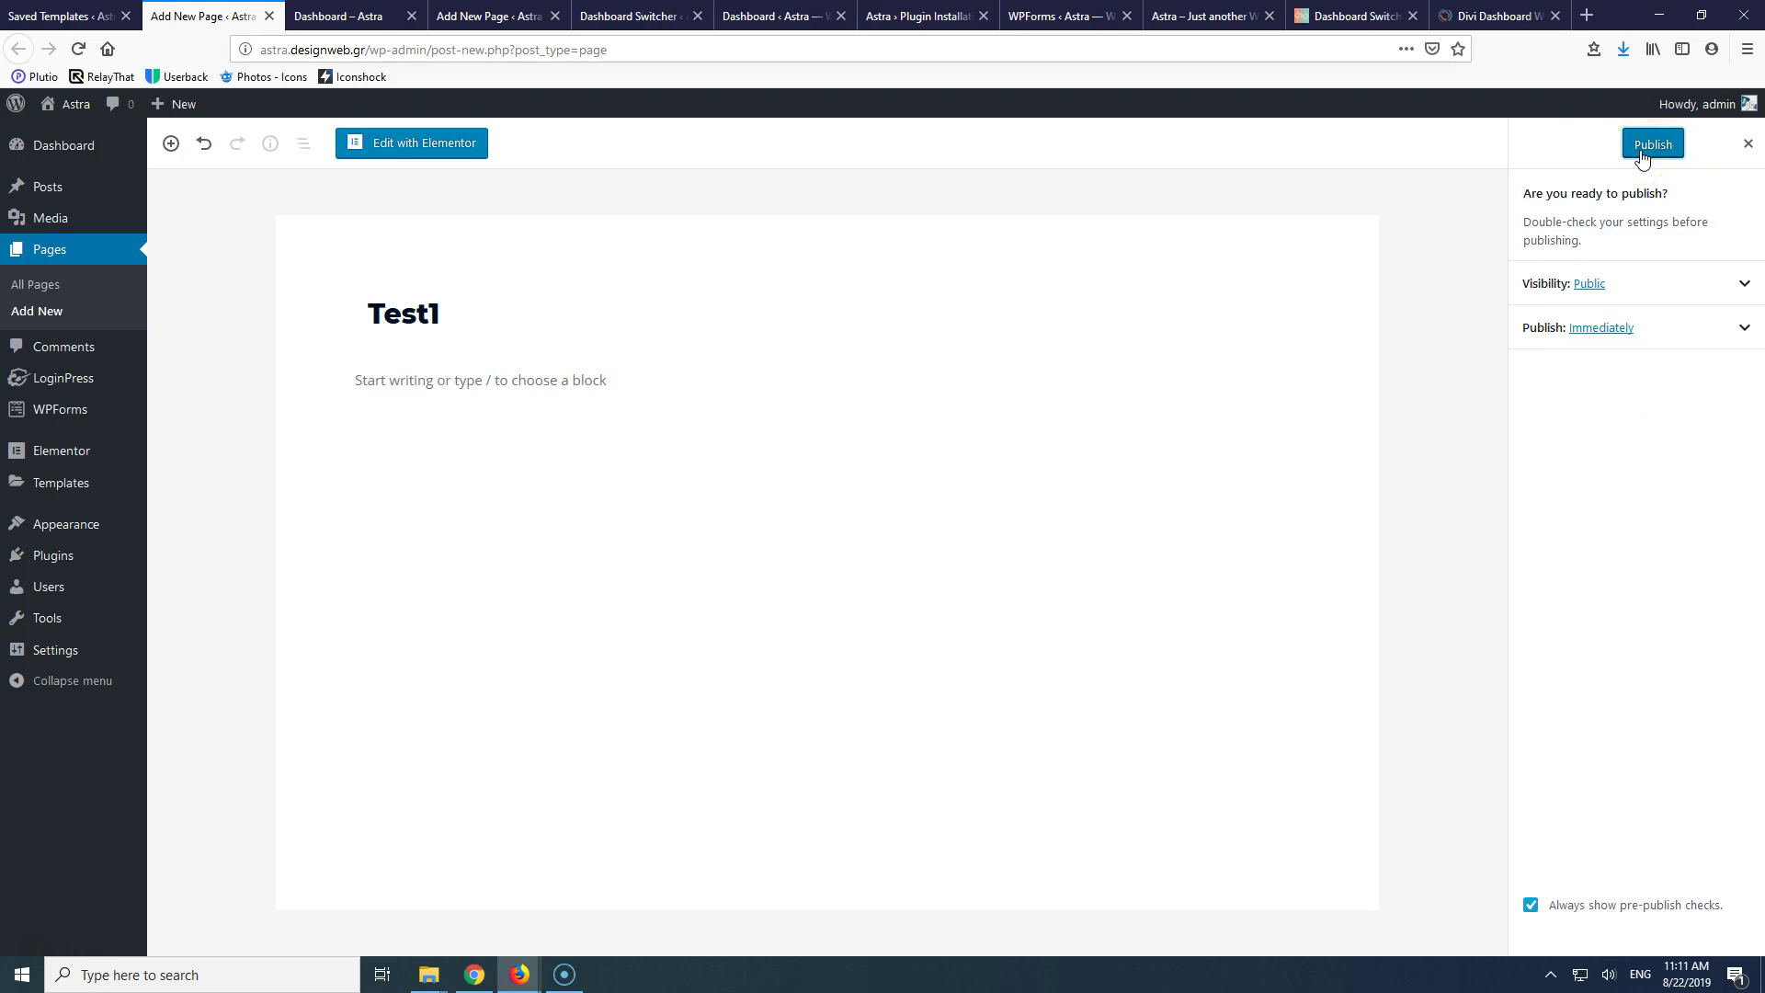
pyautogui.click(1641, 147)
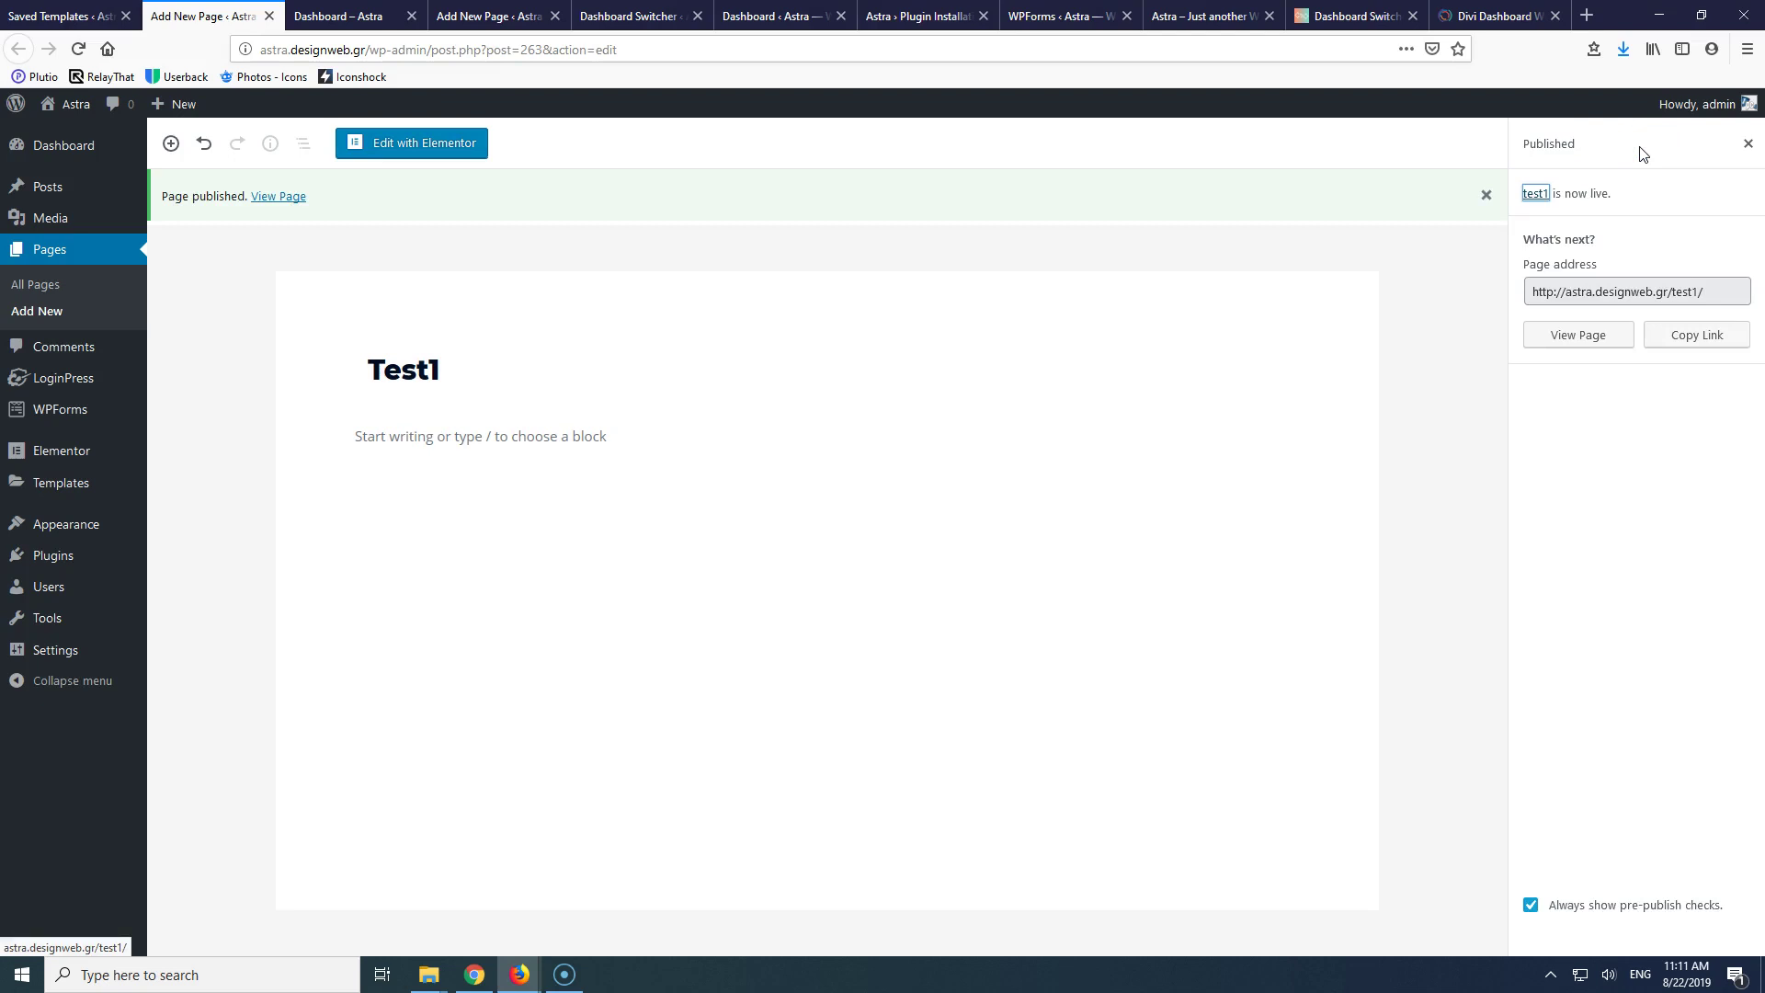
pyautogui.click(443, 144)
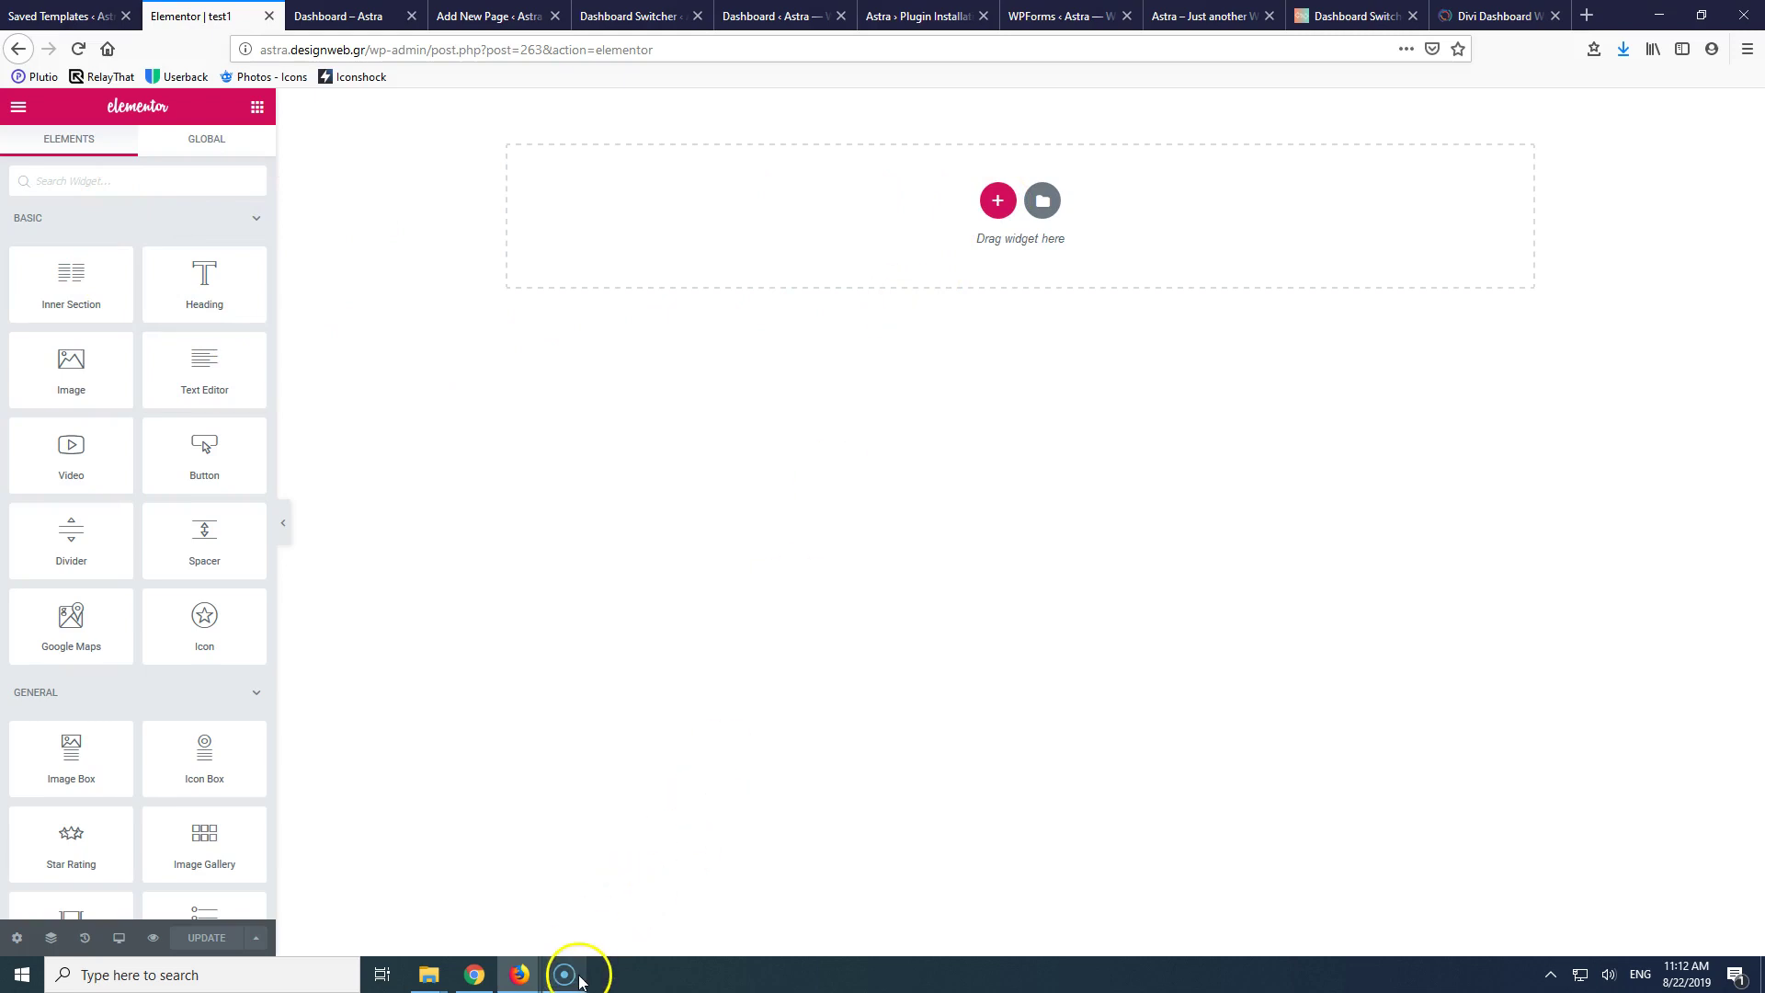
pyautogui.moveTo(571, 978)
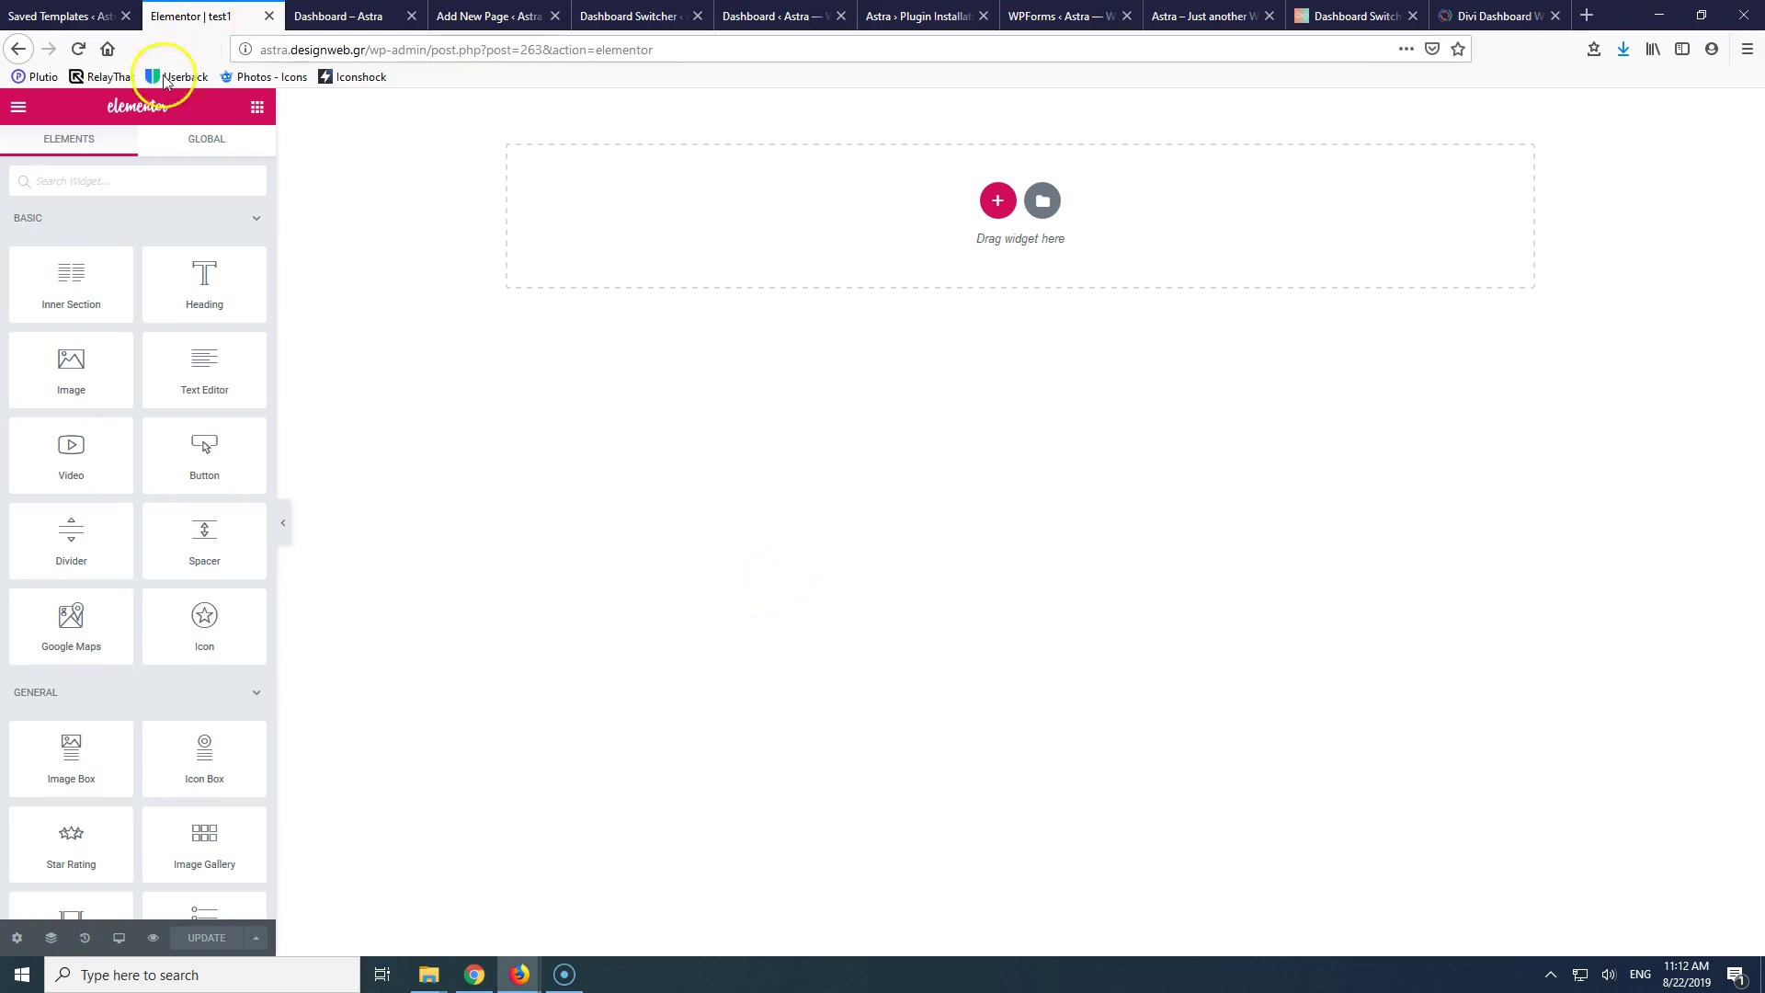
# - Open the saved Dashboard template in Elementor in a separate browser tab
pyautogui.click(998, 201)
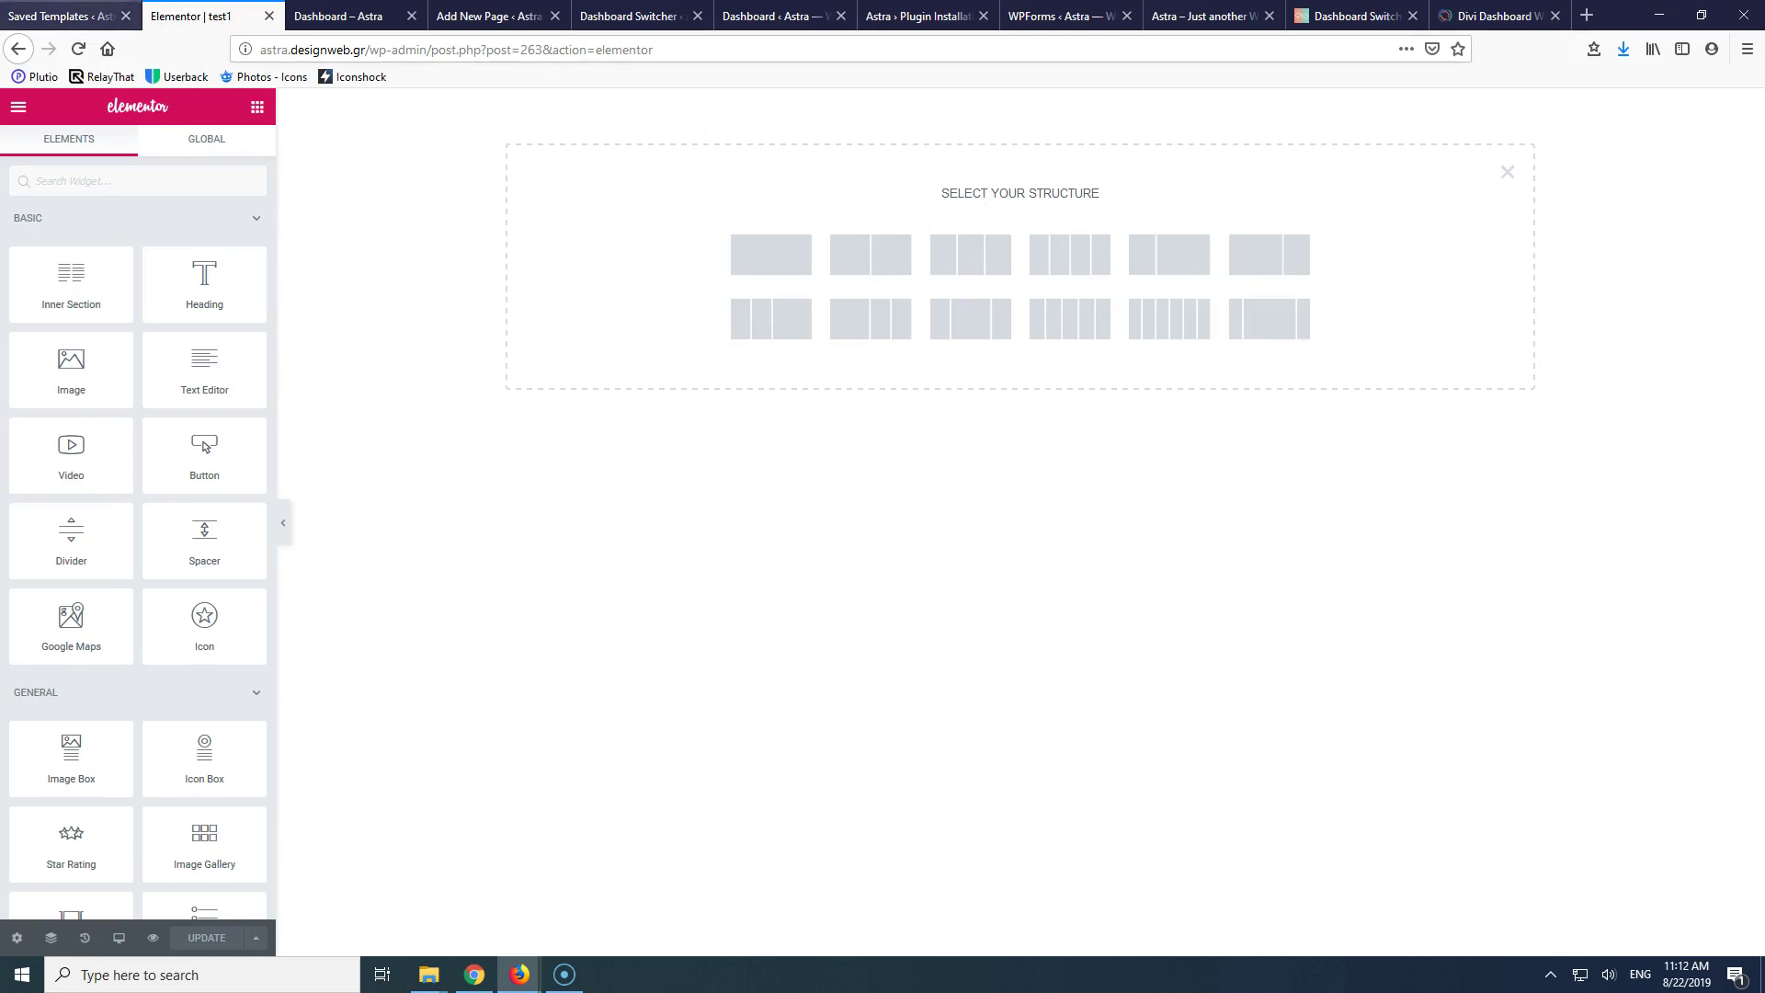
pyautogui.click(60, 16)
pyautogui.rightClick(255, 370)
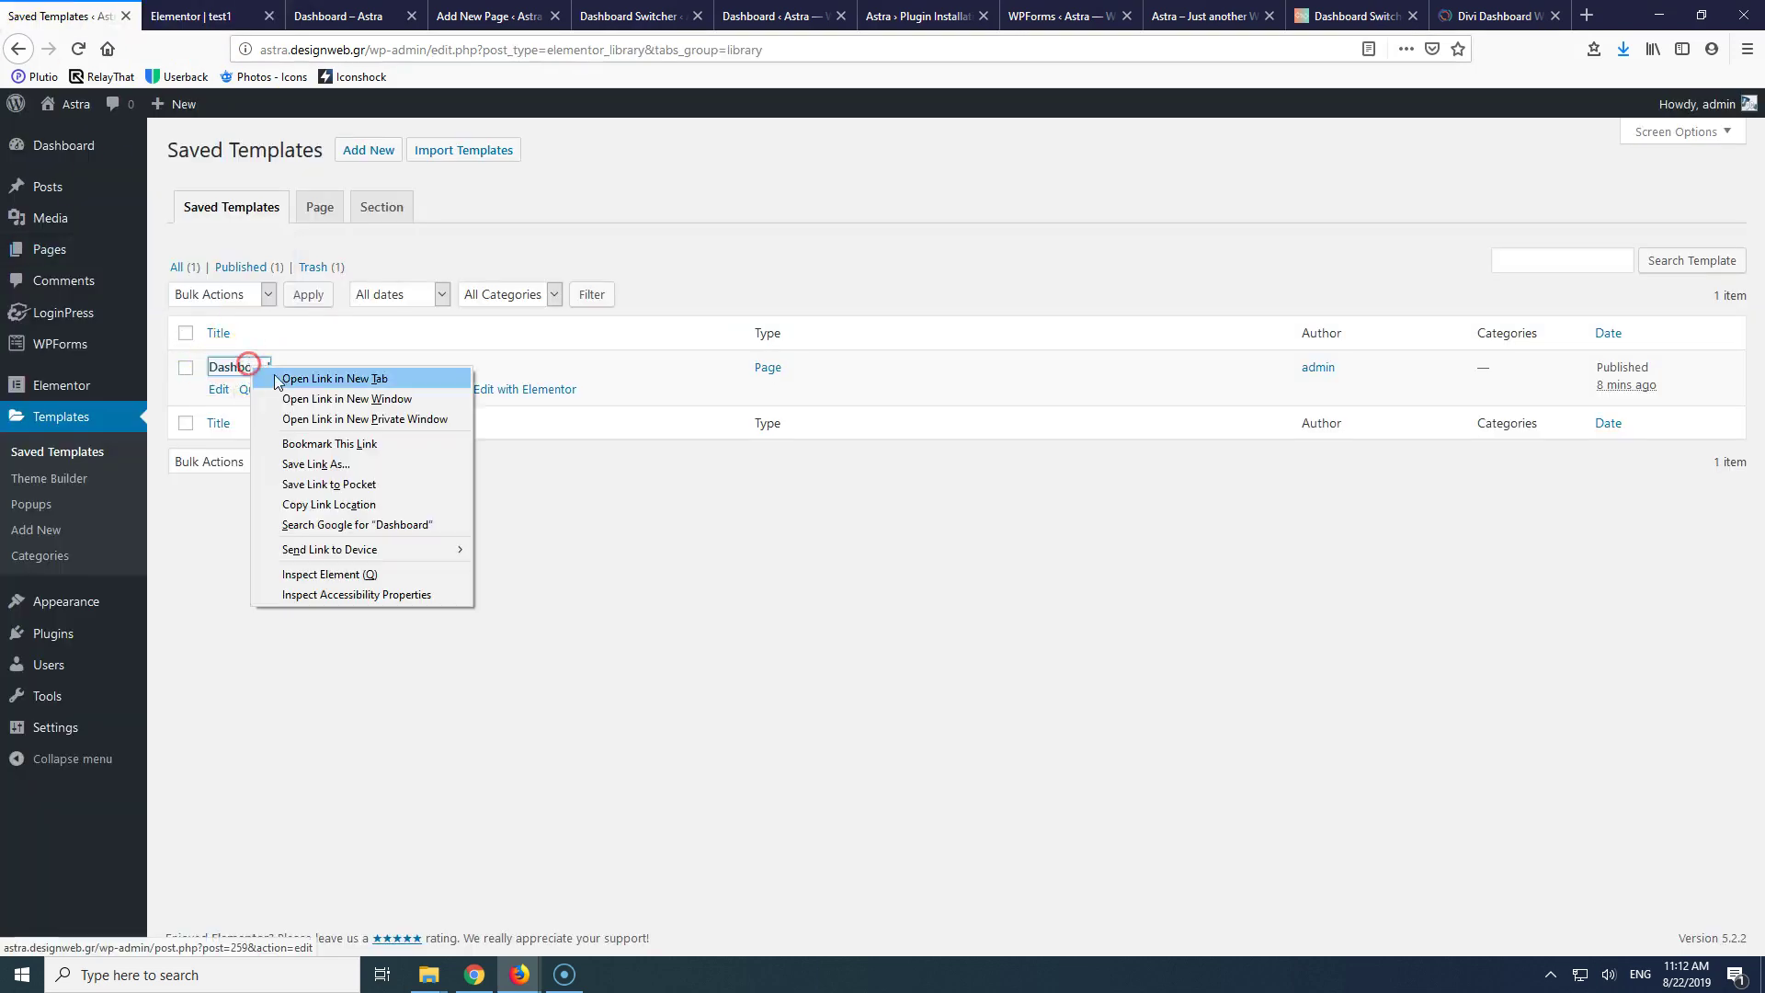
pyautogui.click(292, 380)
pyautogui.click(207, 13)
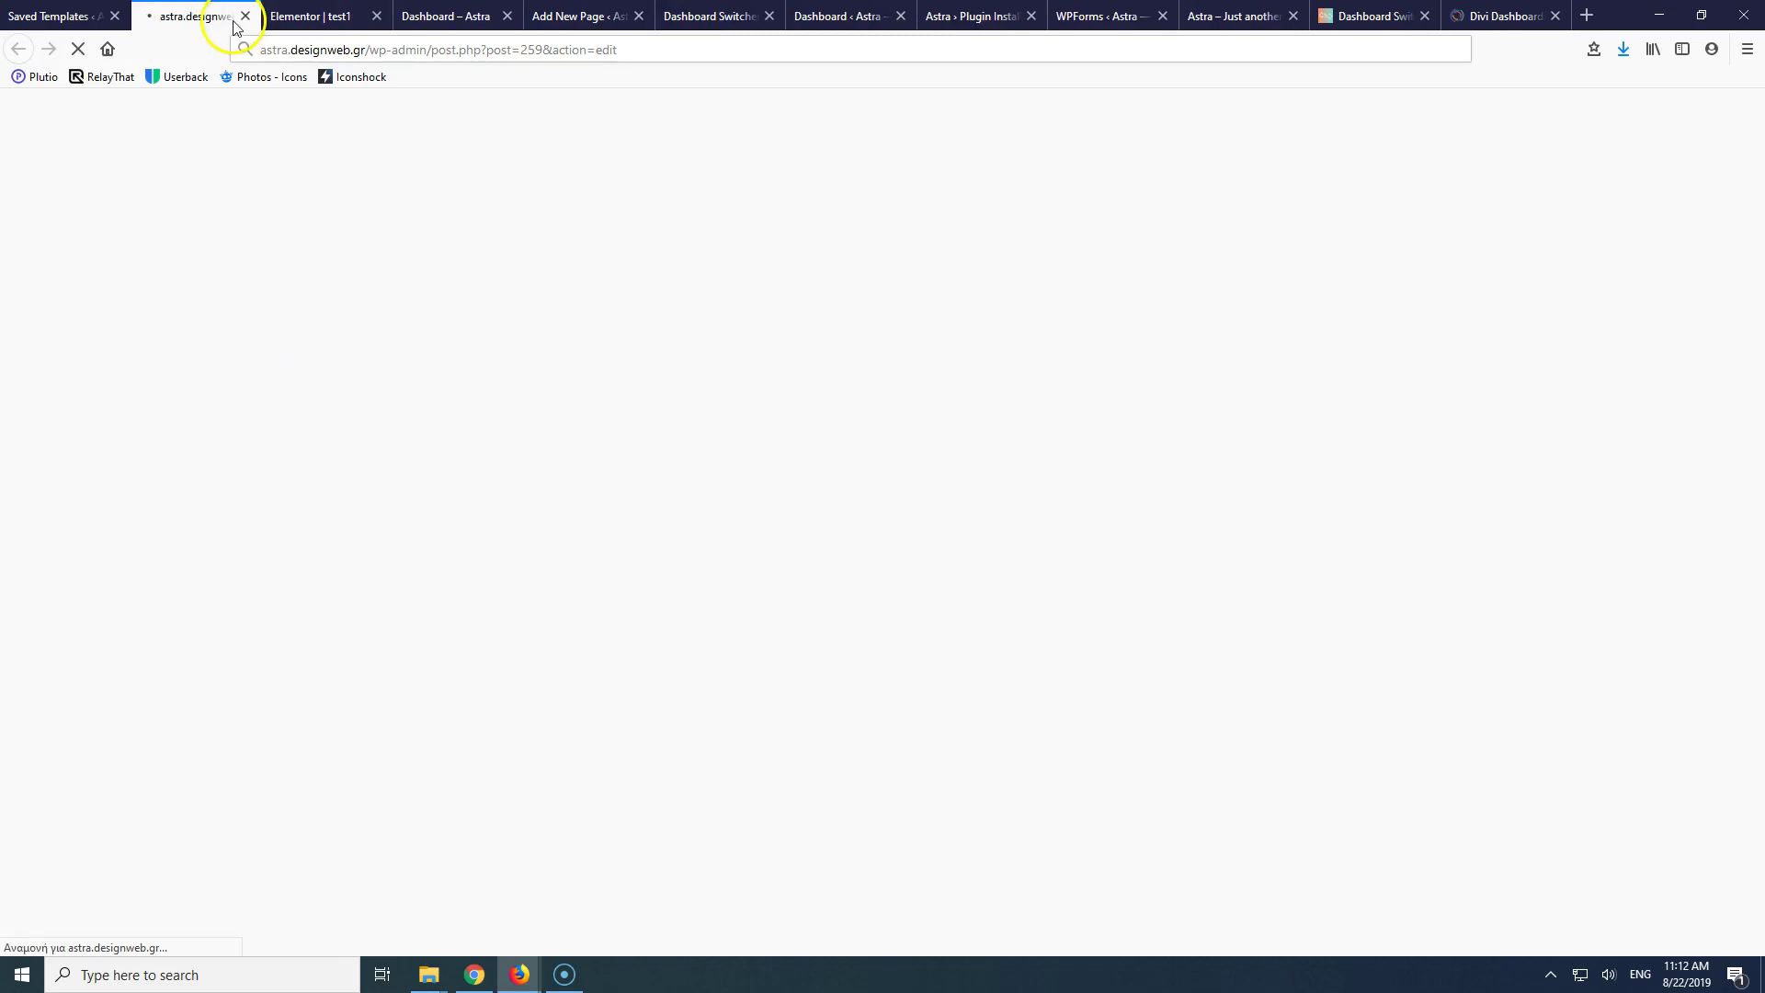
pyautogui.click(809, 439)
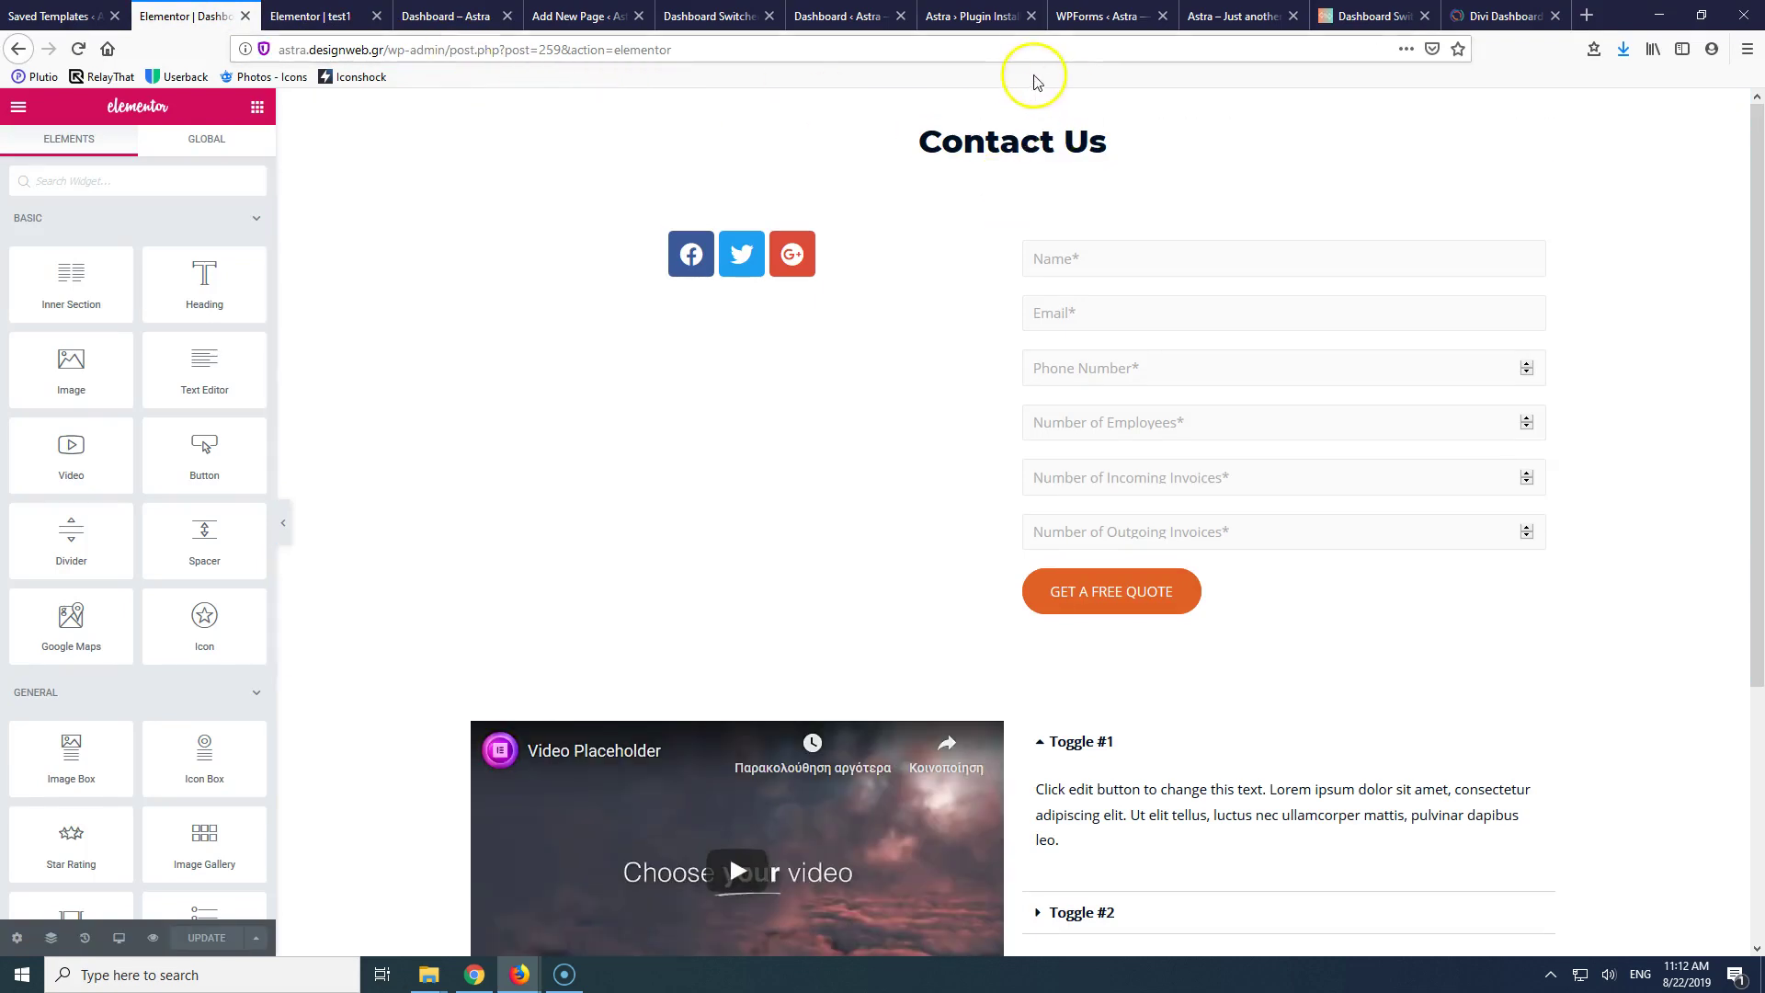
# - Copy the Contact Us section from the Dashboard template and paste it into the empty test1 page
pyautogui.rightClick(1014, 102)
pyautogui.click(1072, 181)
pyautogui.click(313, 17)
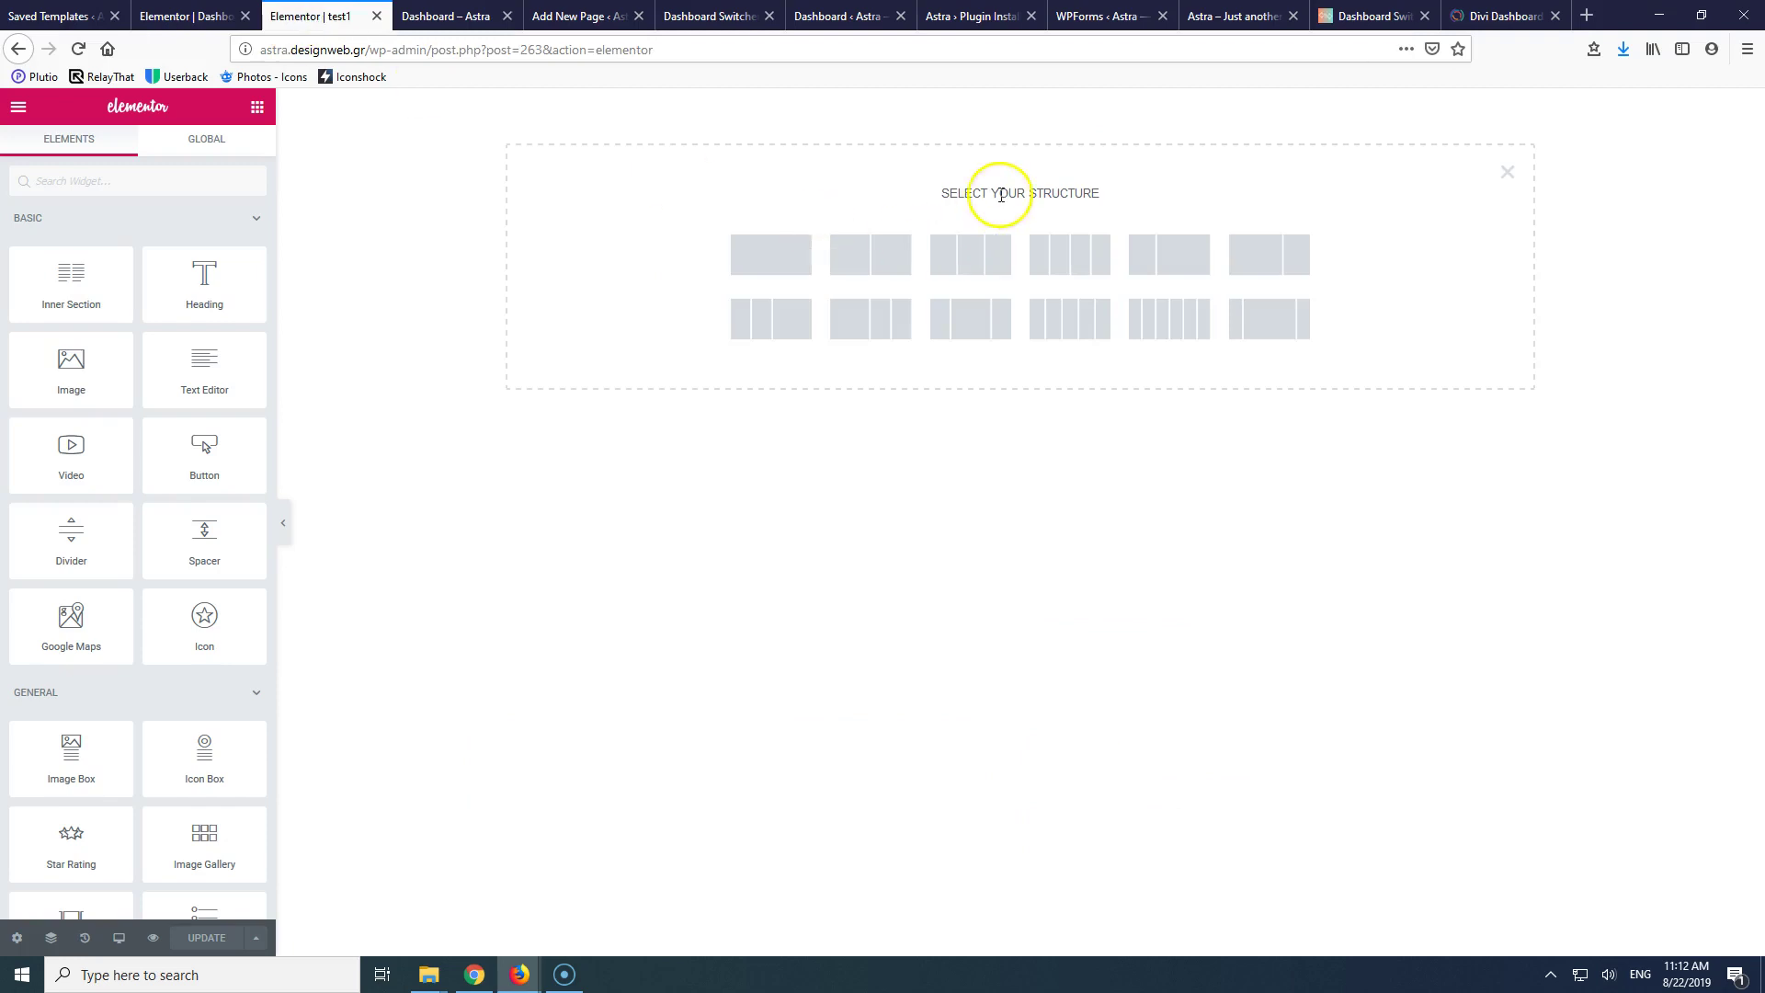
pyautogui.click(1508, 177)
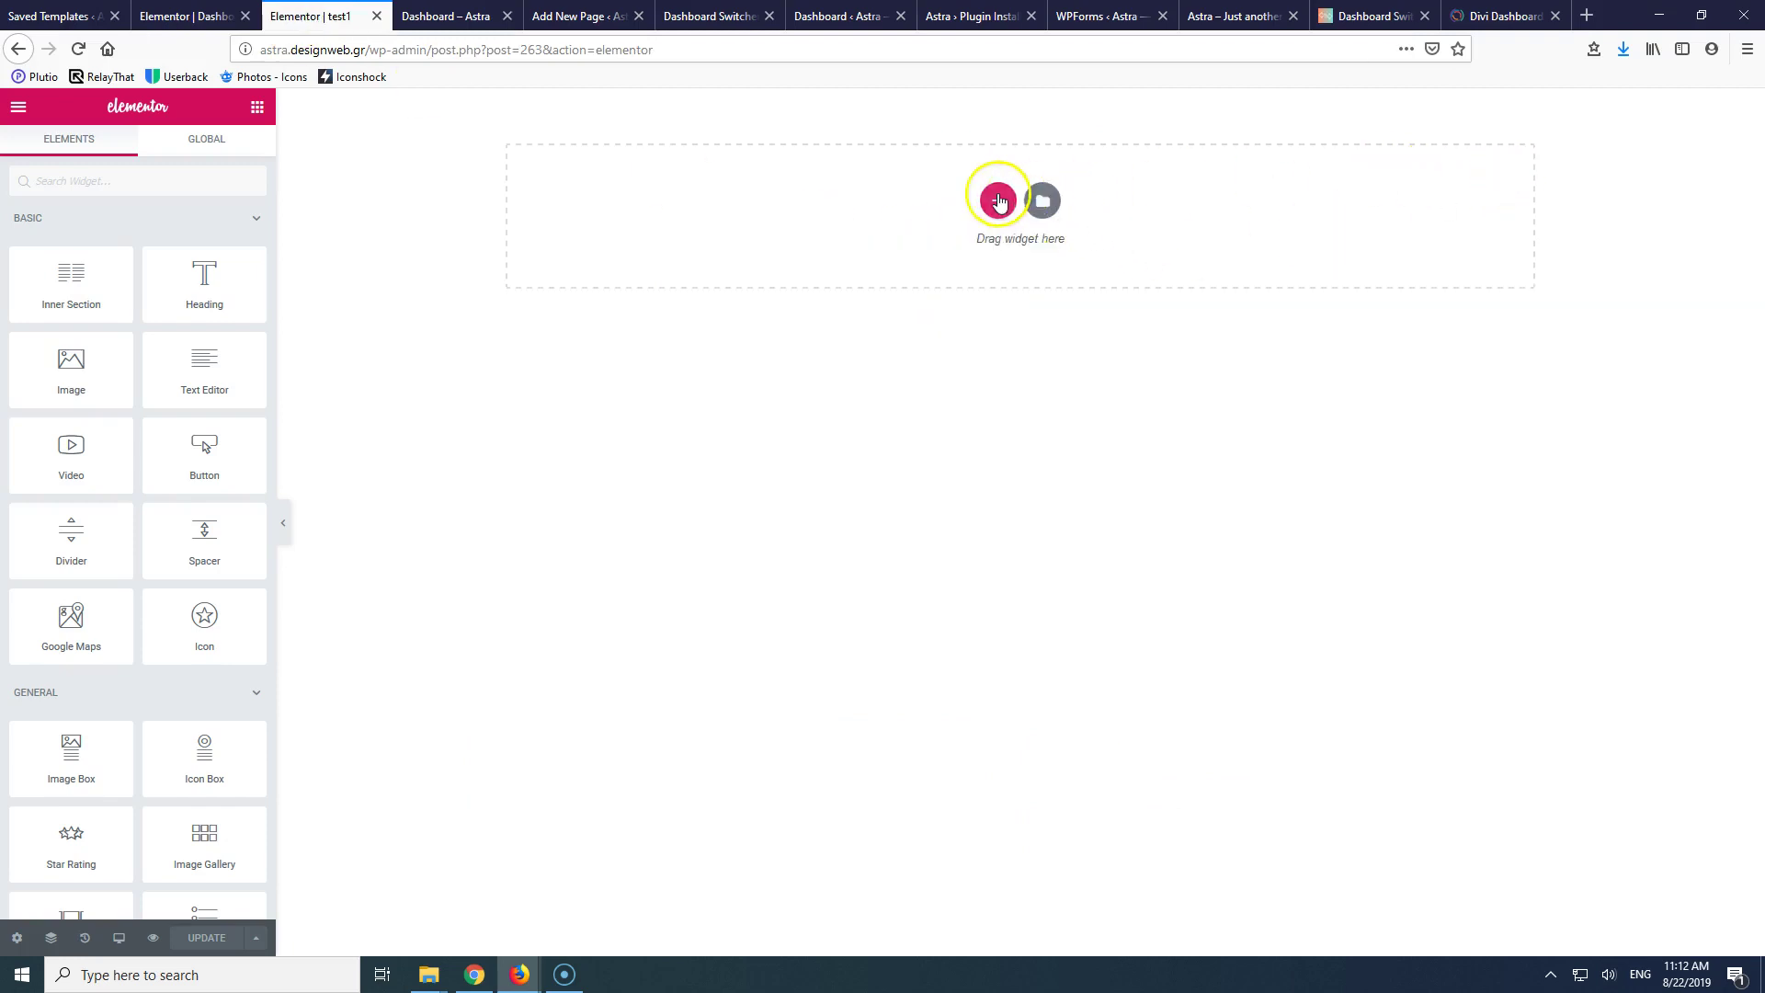
pyautogui.rightClick(999, 197)
pyautogui.click(1012, 217)
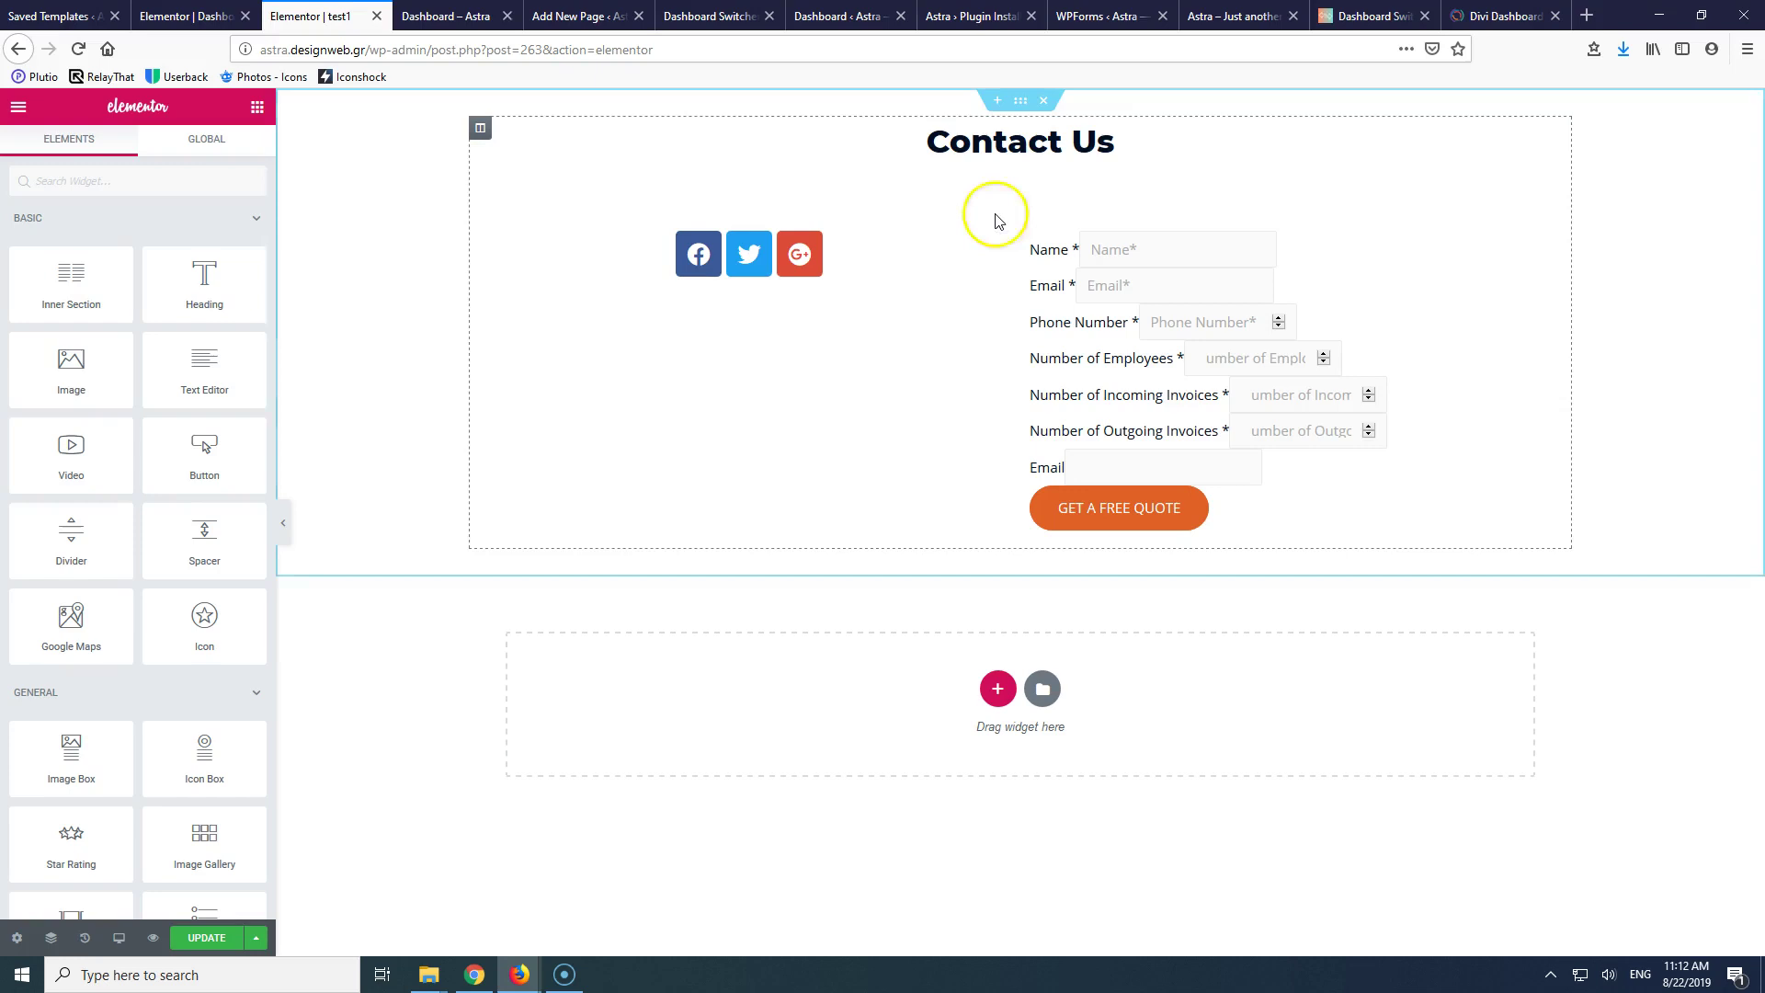
# - Copy the template's video and toggle section into the test1 page below the Contact Us section, and update the page
pyautogui.click(202, 16)
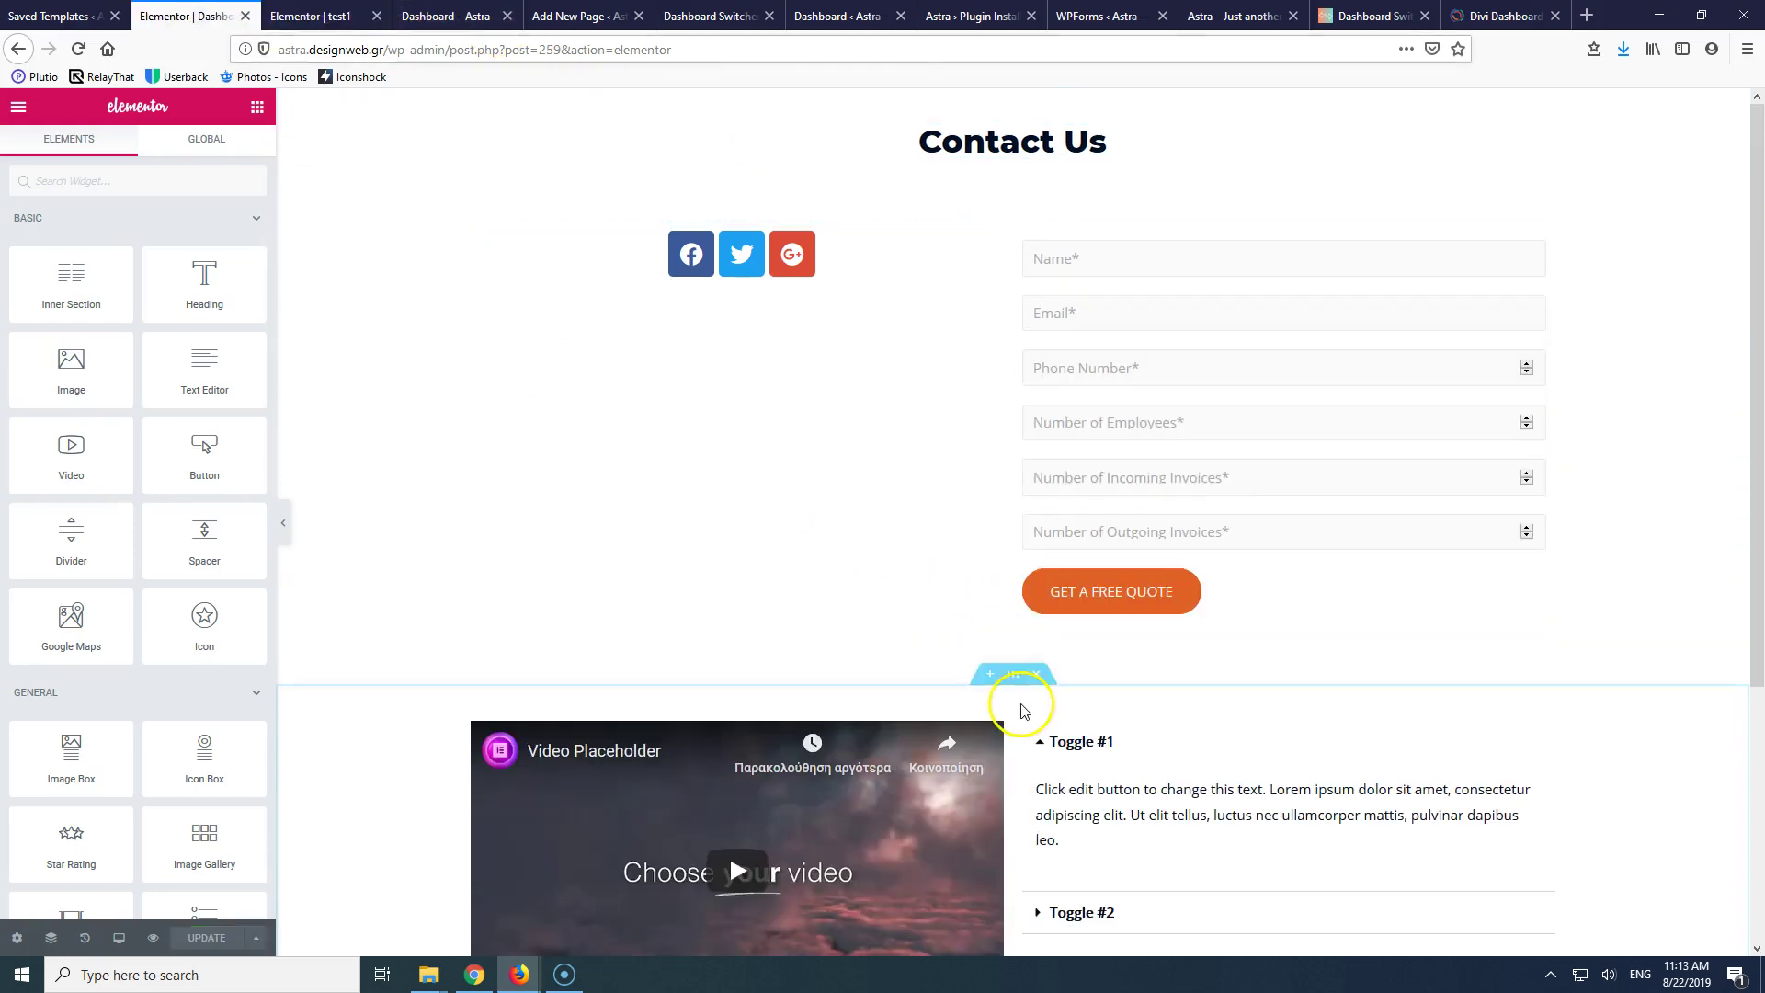
pyautogui.rightClick(1014, 677)
pyautogui.click(1053, 753)
pyautogui.click(313, 17)
pyautogui.rightClick(1005, 687)
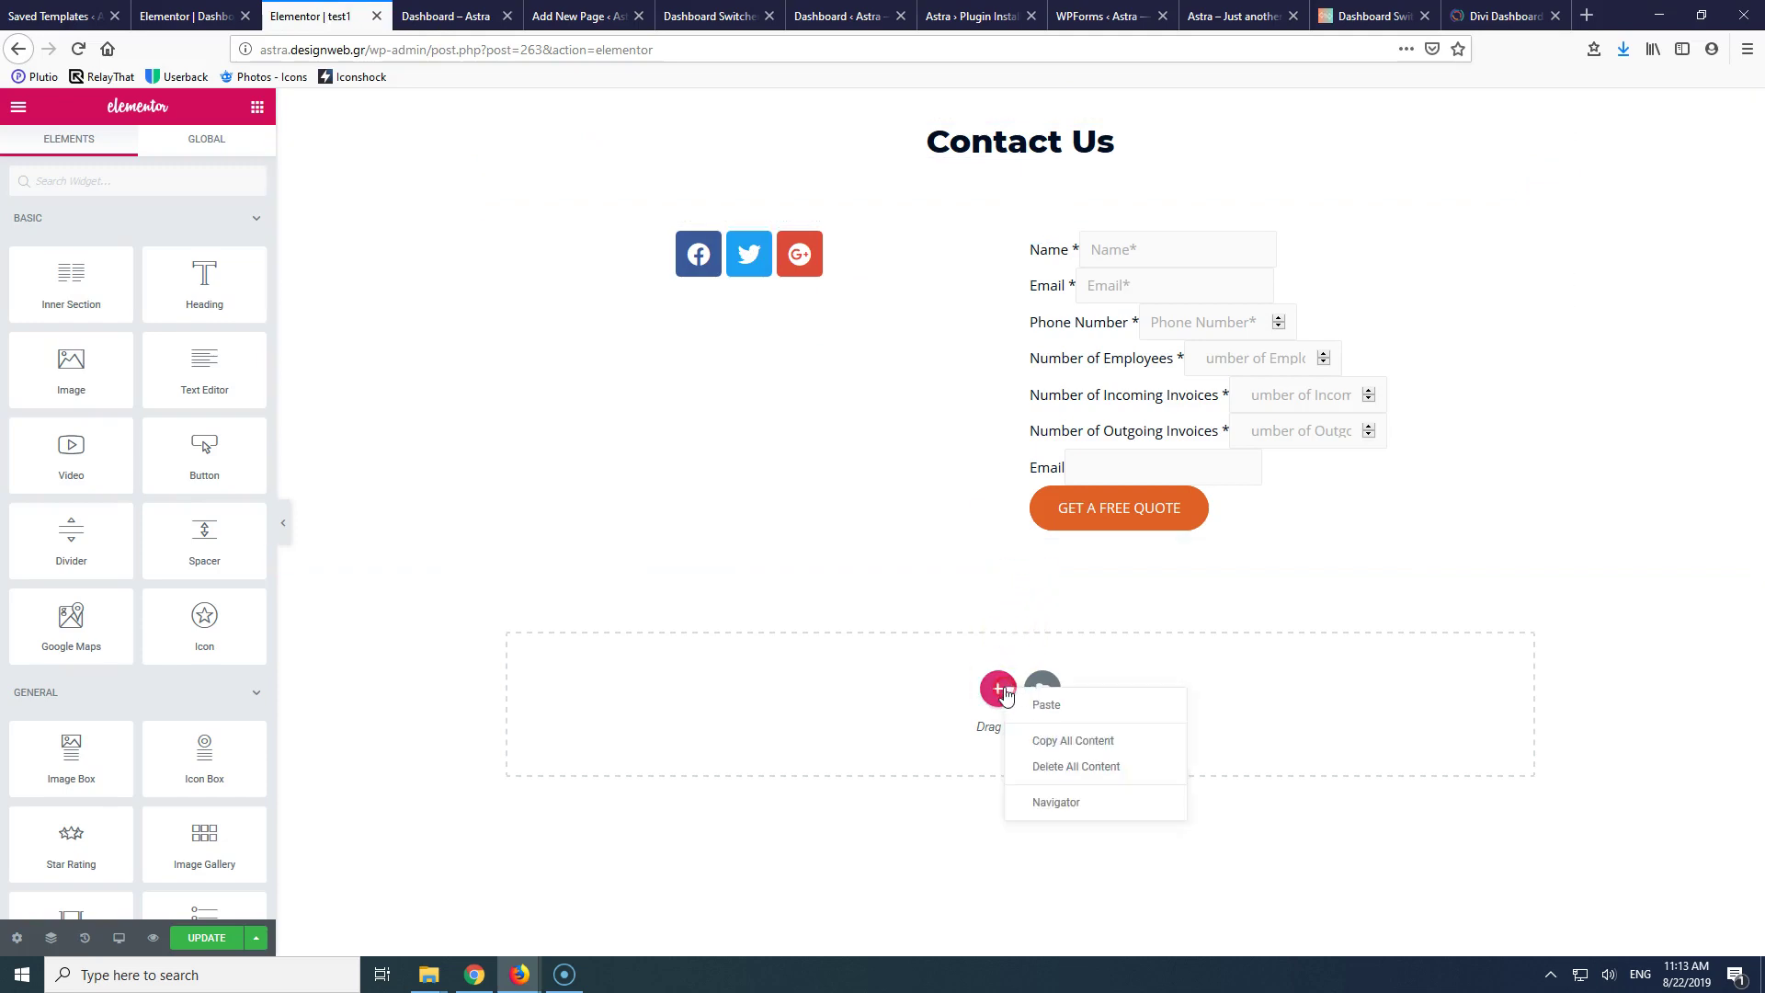
pyautogui.click(1040, 716)
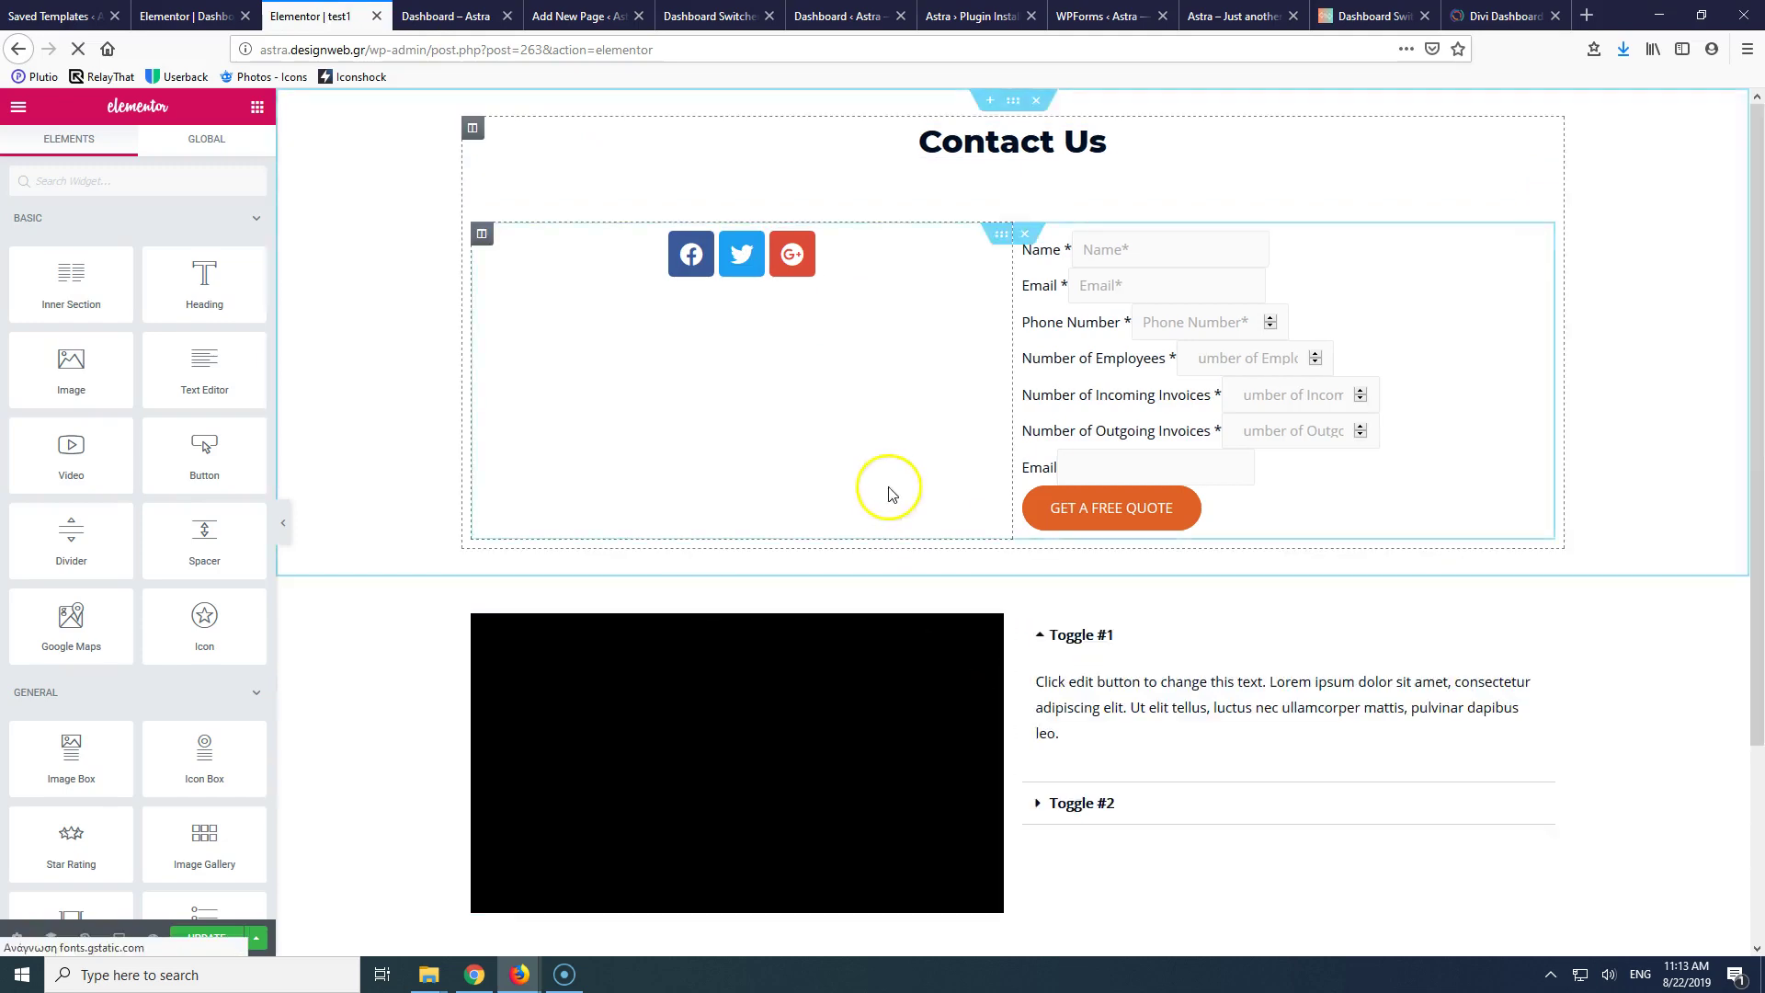
pyautogui.click(207, 939)
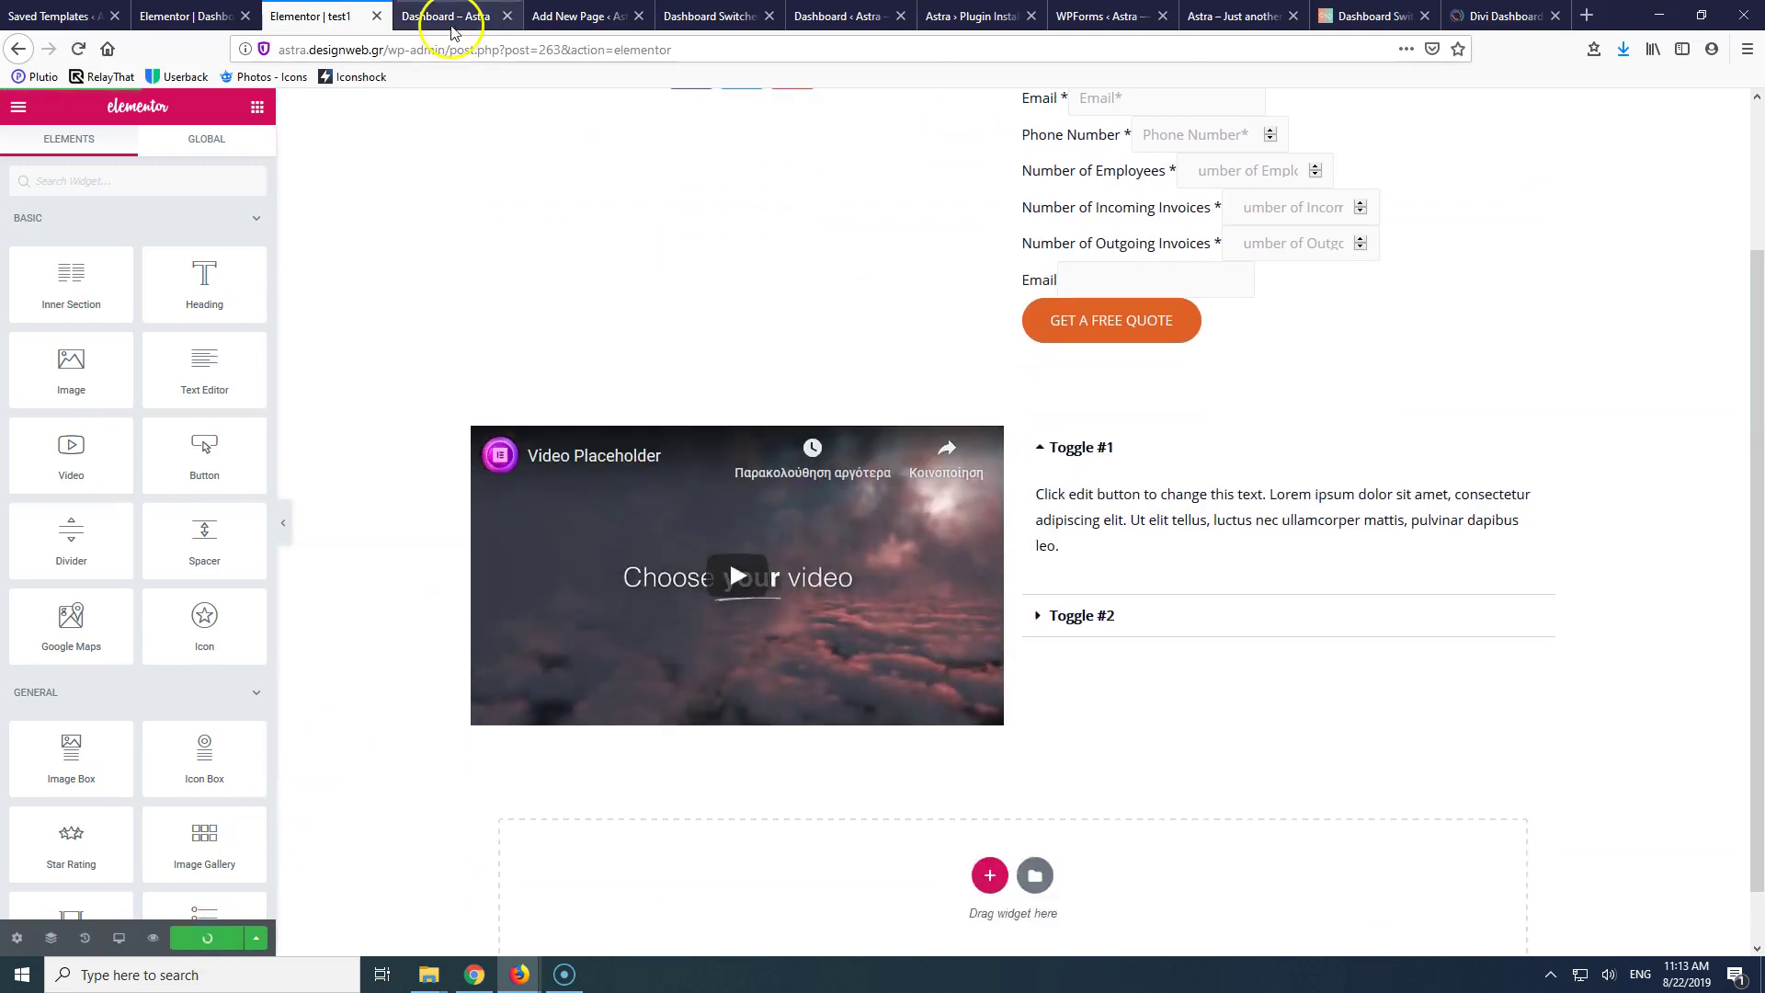
# - View the published test1 page in a separate tab from the list of all pages, and select its address
pyautogui.click(51, 15)
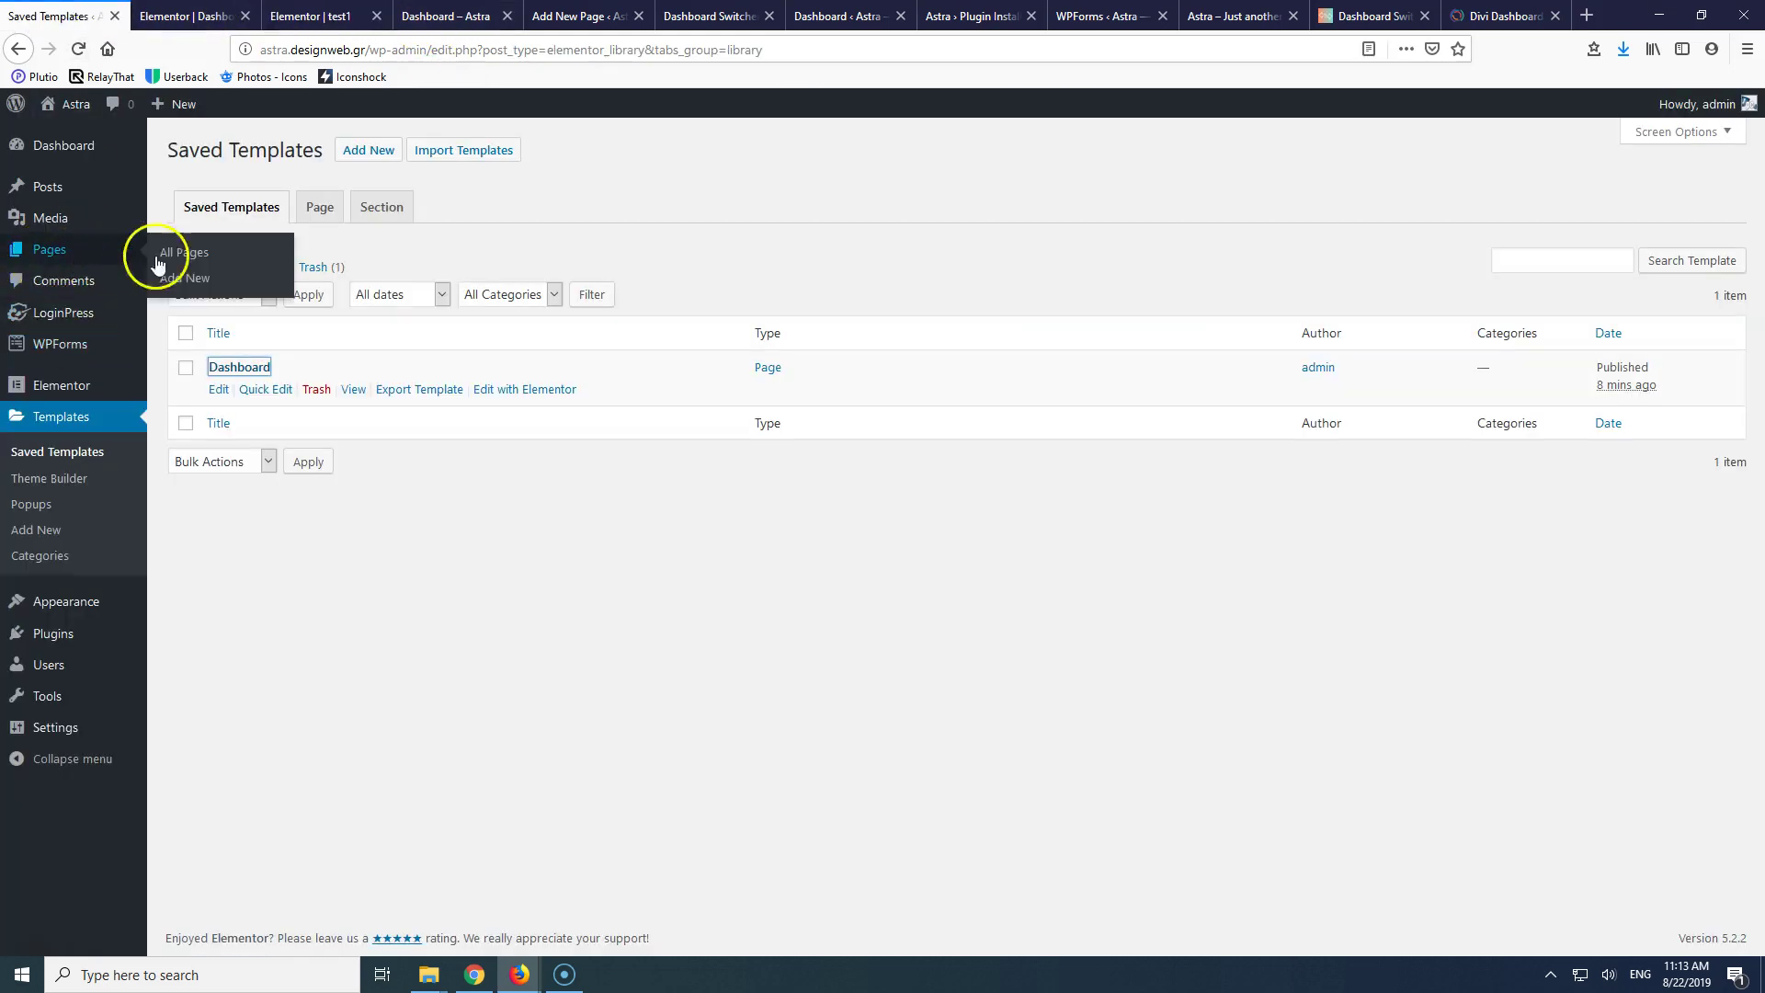
pyautogui.click(151, 253)
pyautogui.click(317, 18)
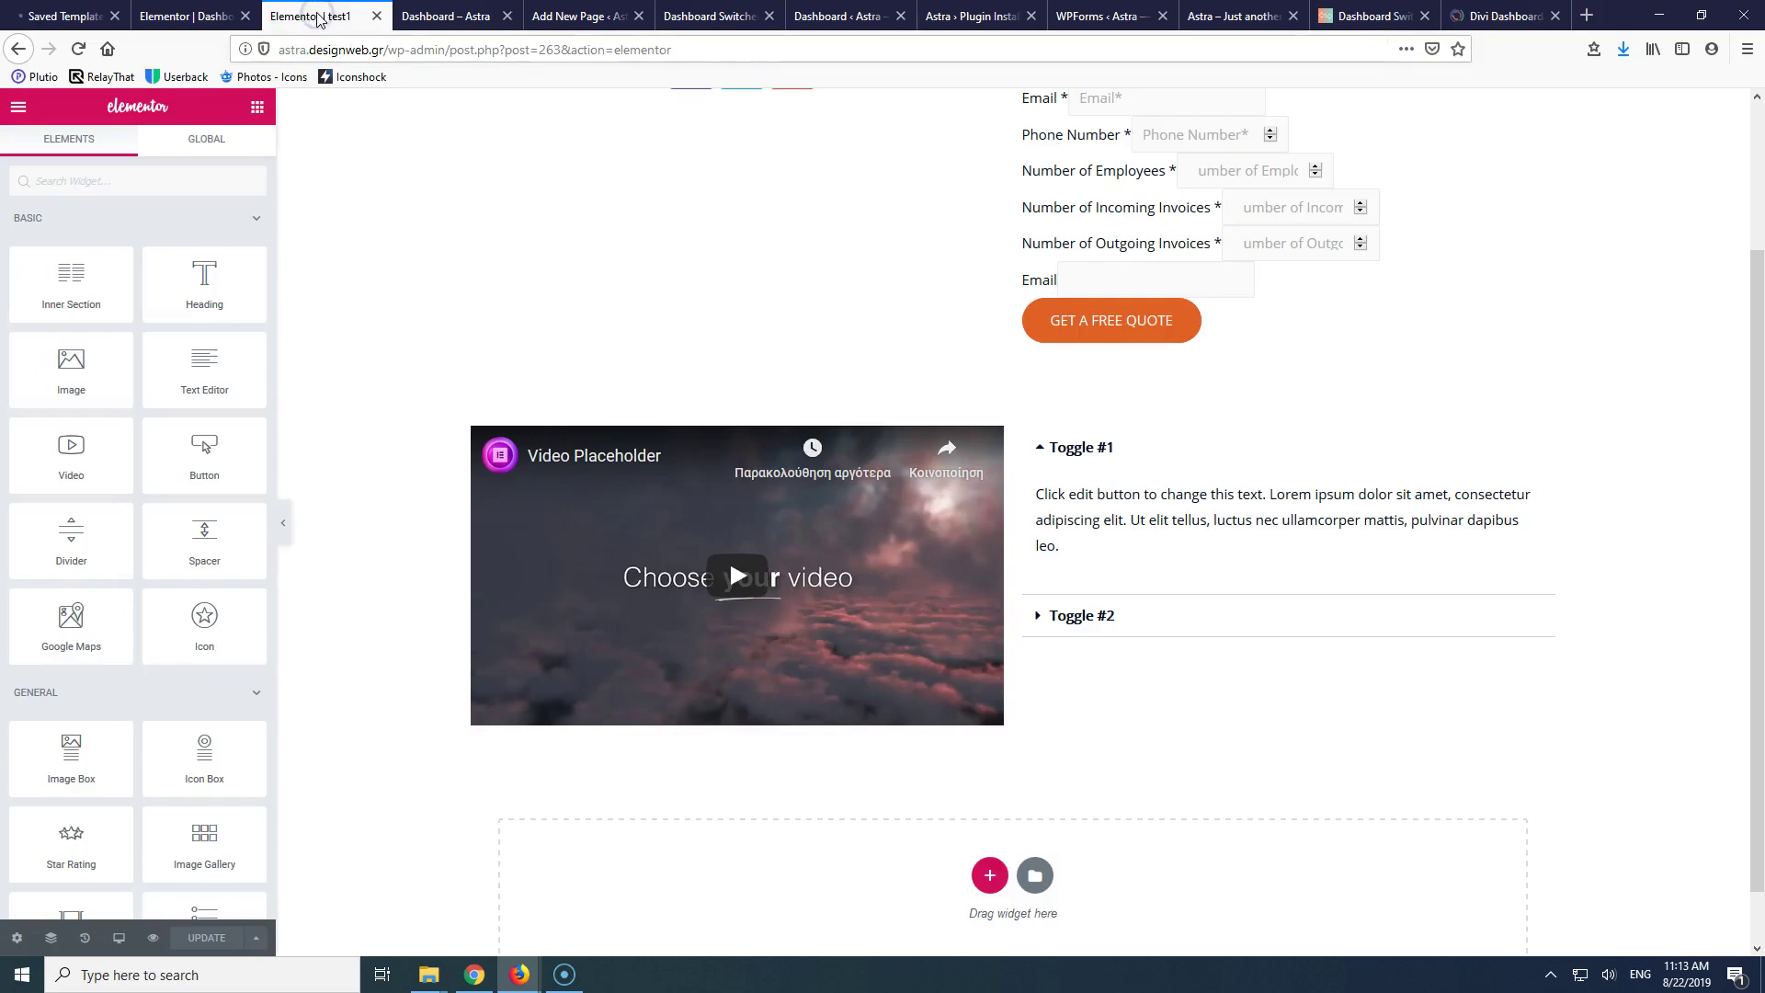
pyautogui.click(68, 16)
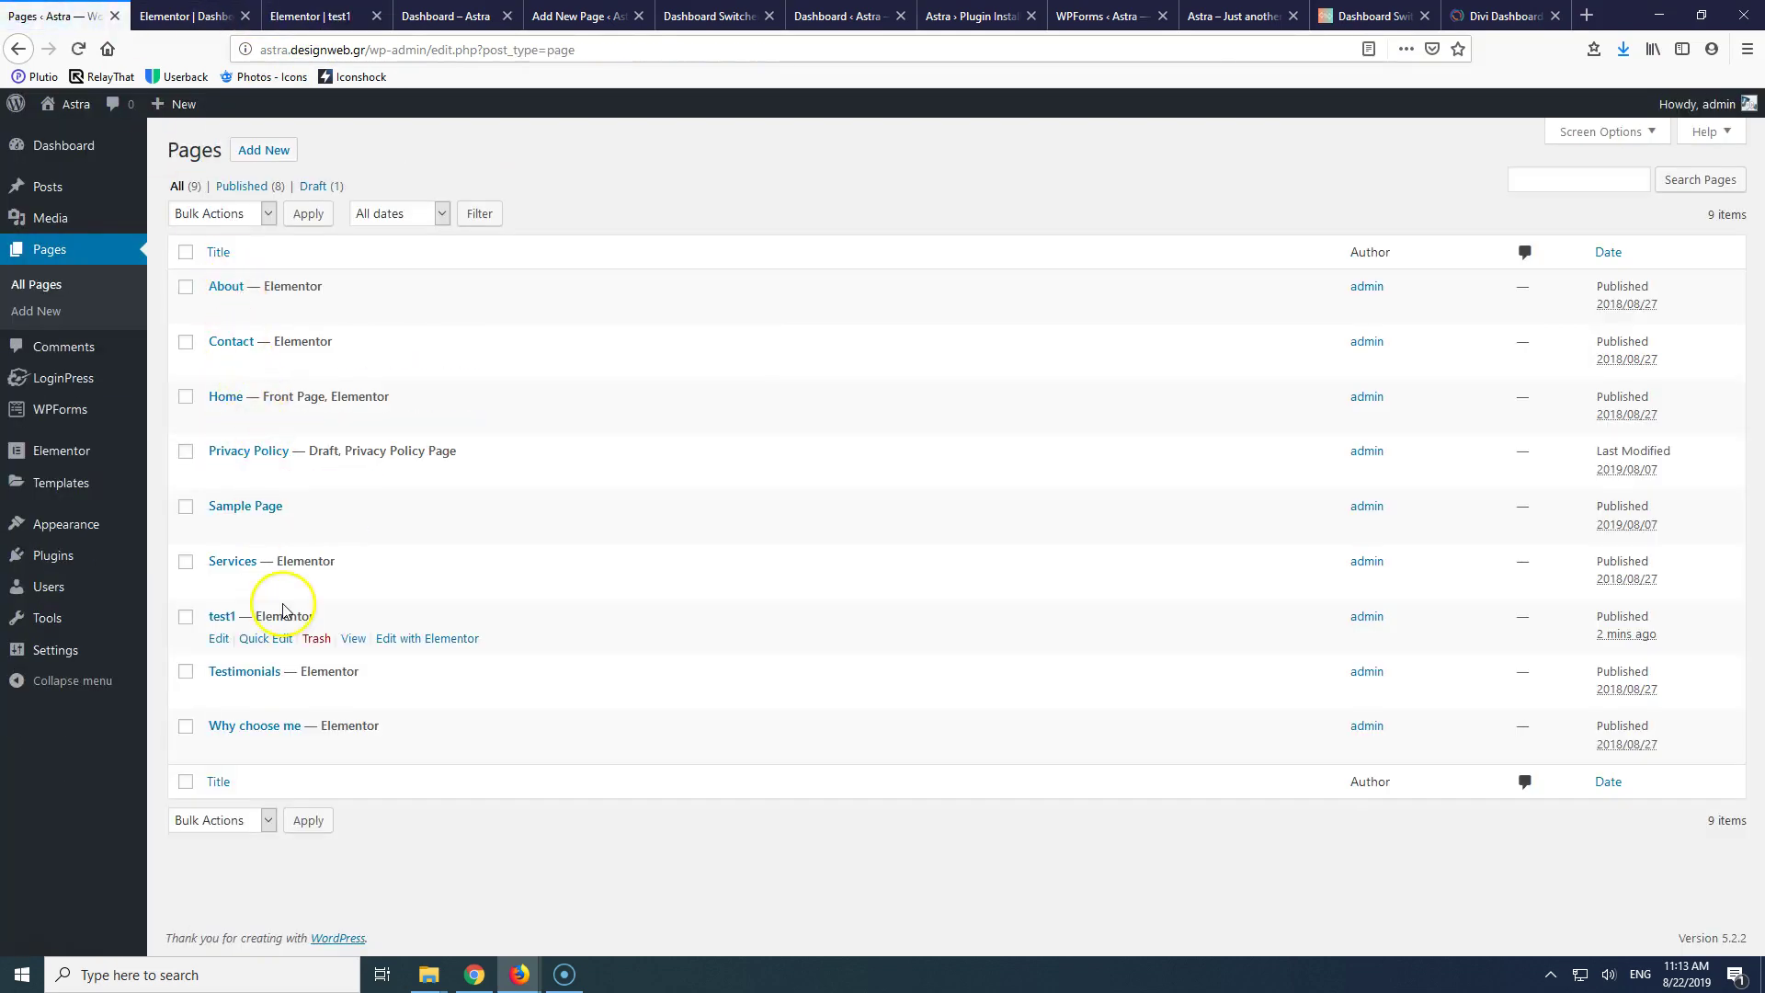
pyautogui.middleClick(353, 638)
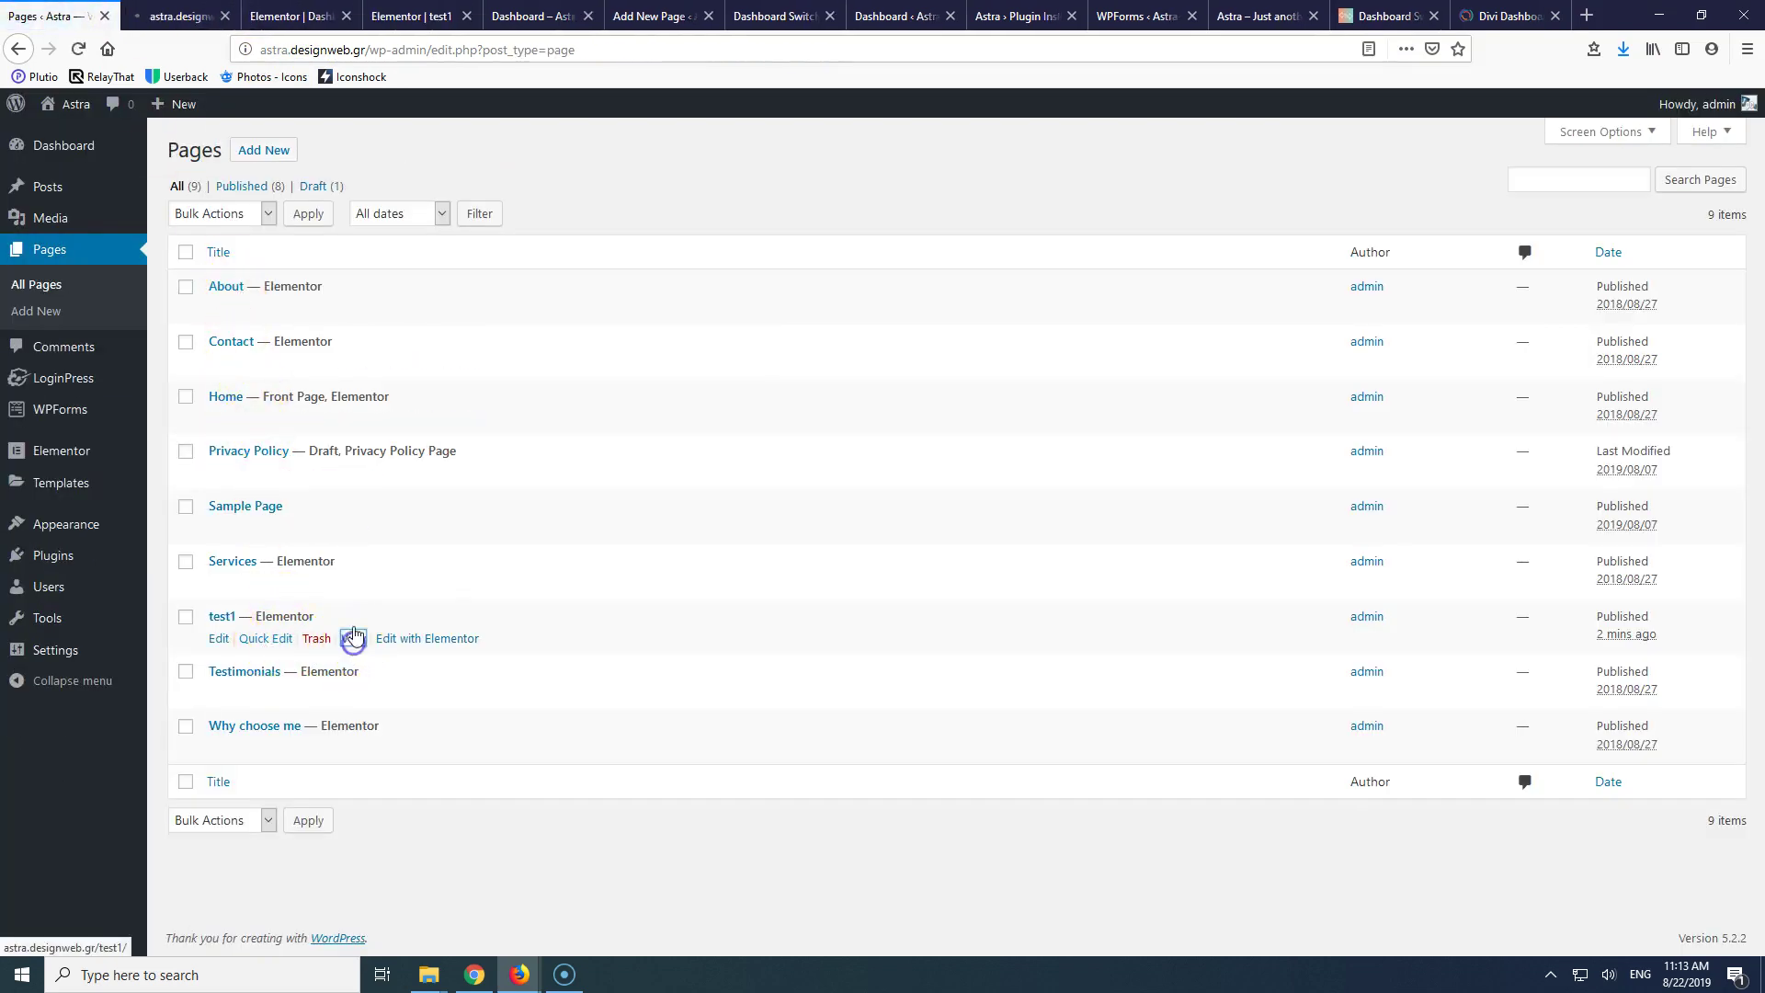
pyautogui.click(206, 13)
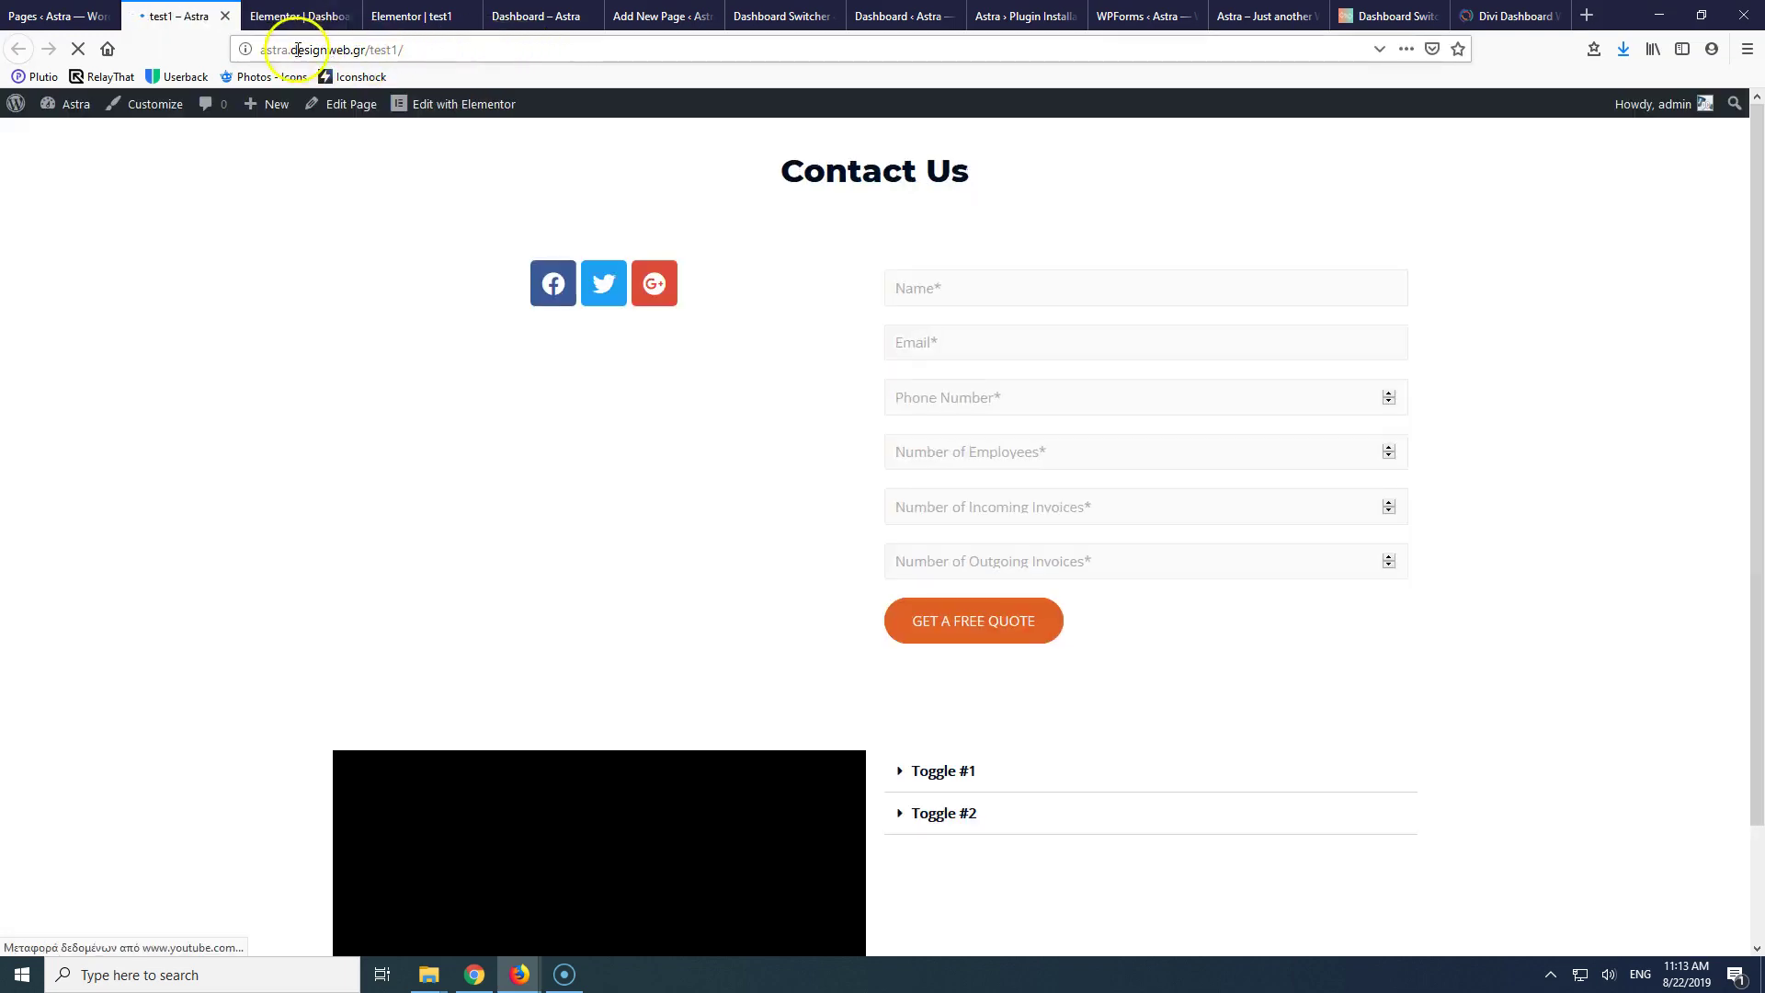
pyautogui.click(350, 50)
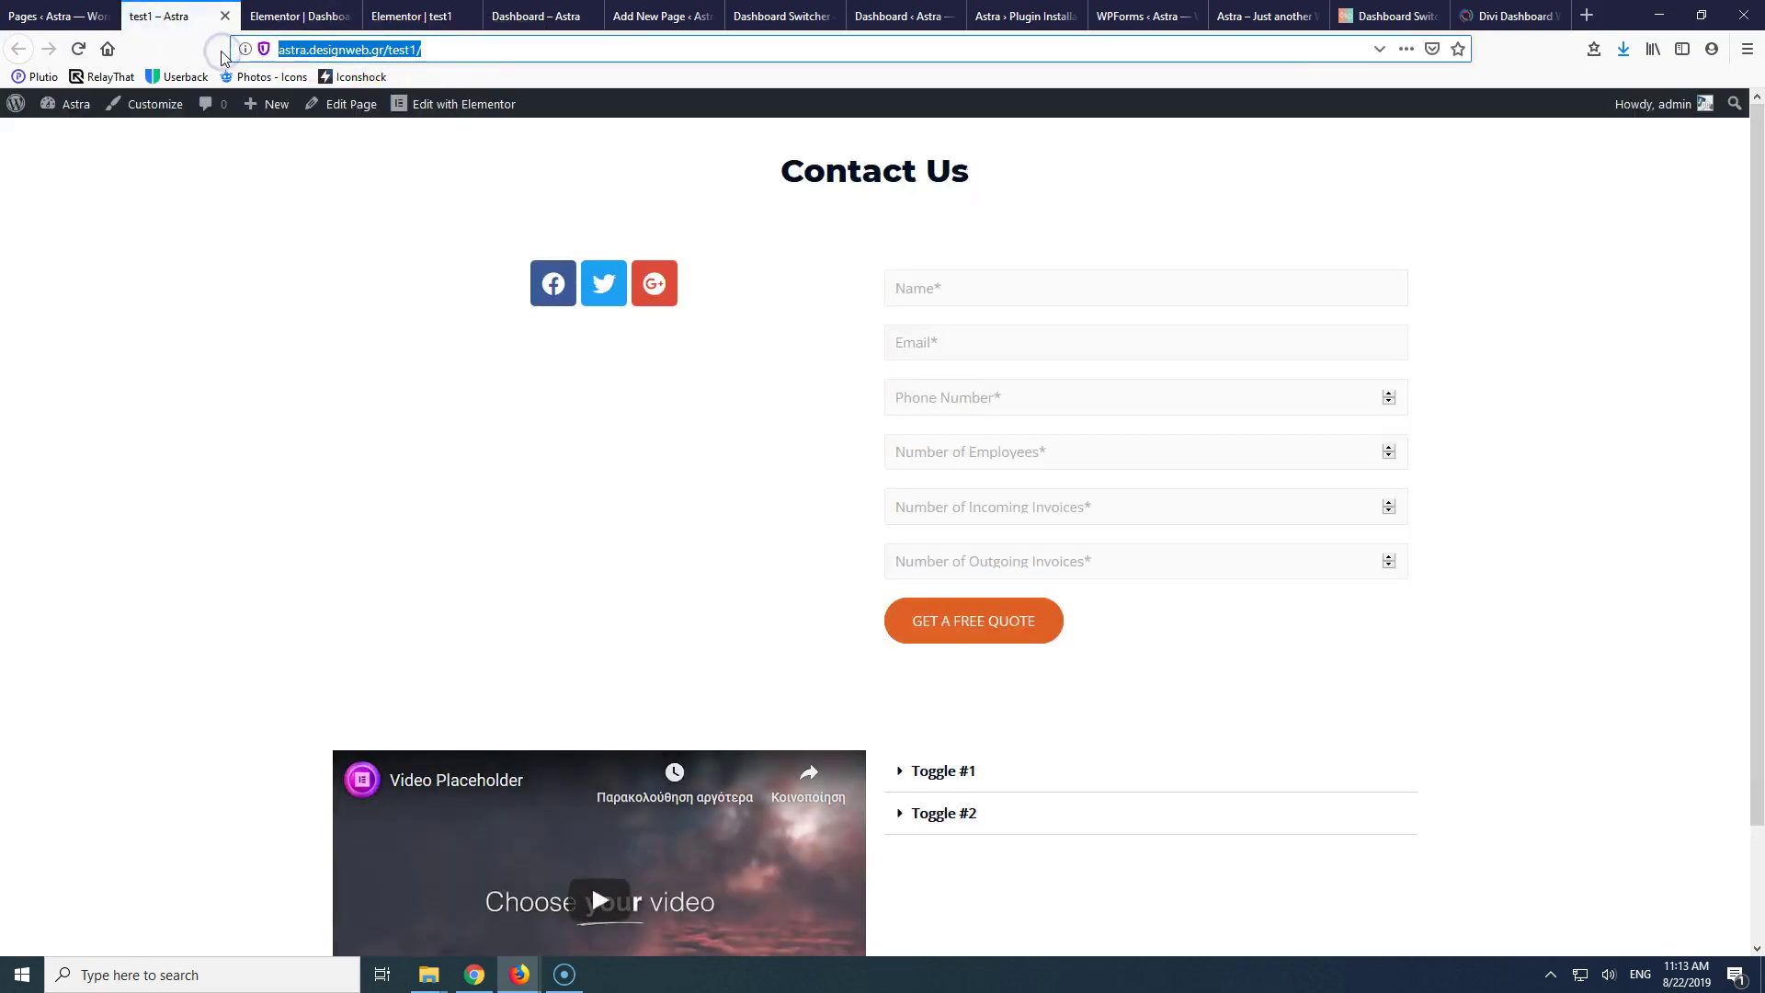
pyautogui.scroll(-2, 493, 323)
pyautogui.scroll(2, 493, 323)
pyautogui.click(454, 11)
pyautogui.click(542, 16)
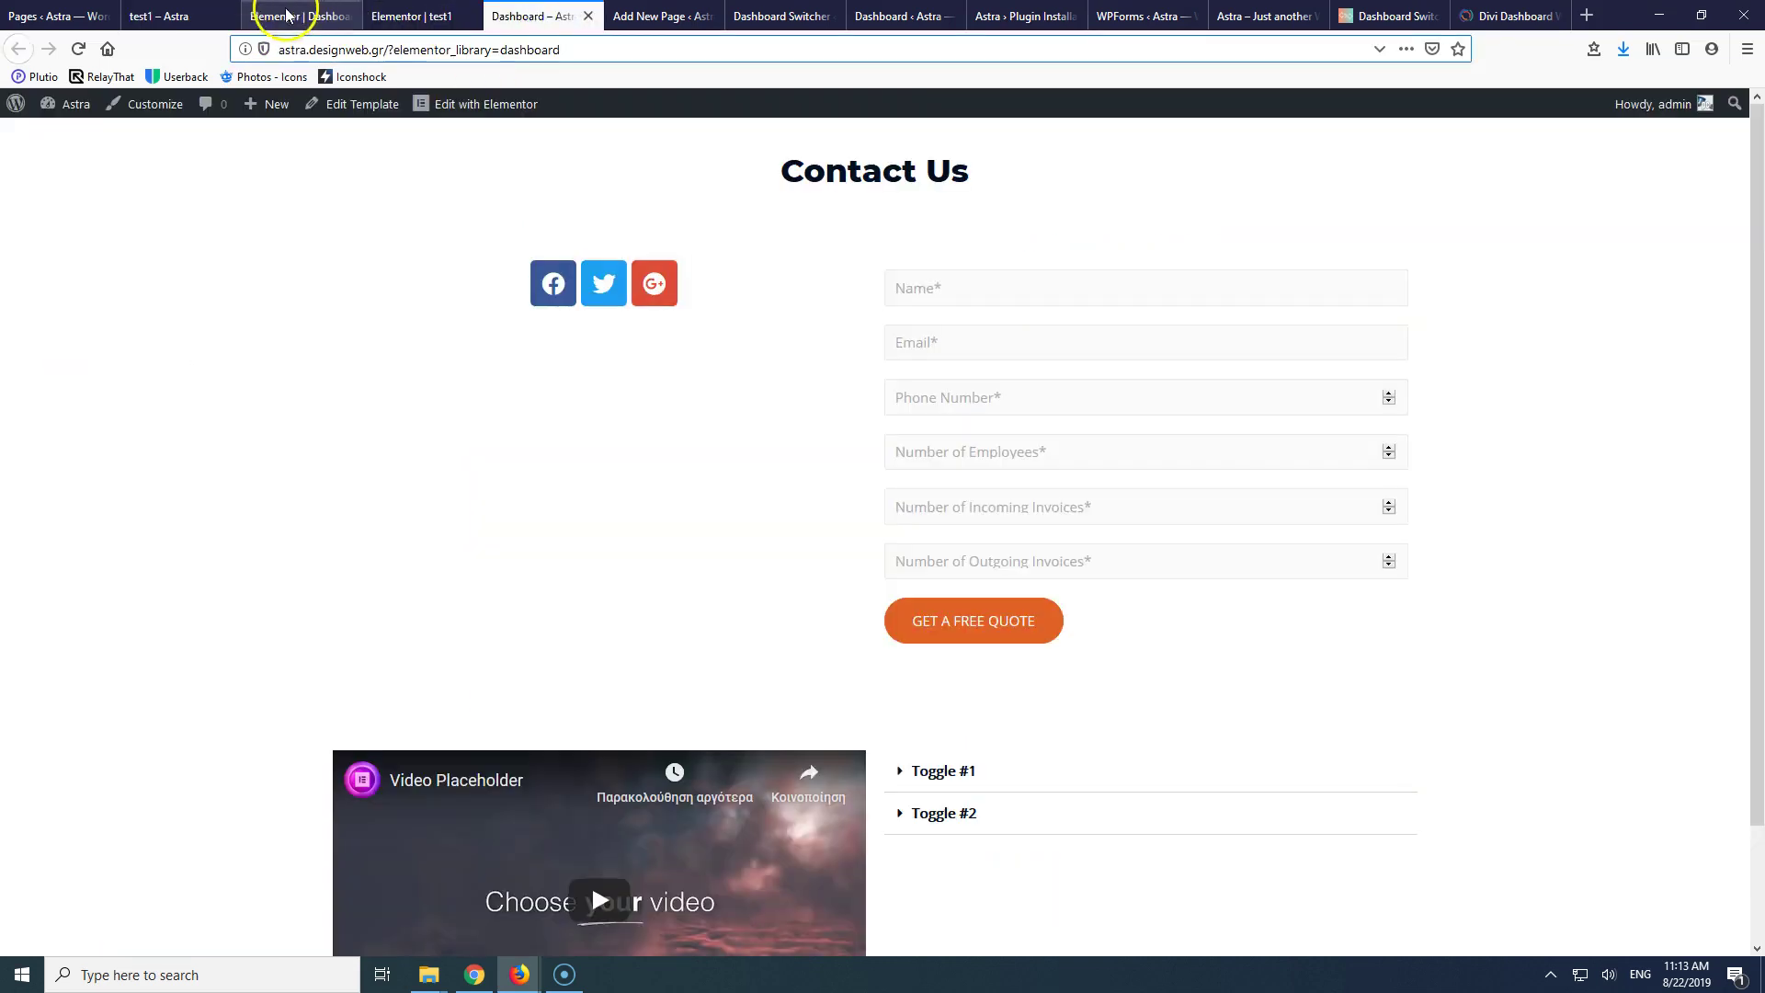
pyautogui.click(285, 15)
pyautogui.click(670, 16)
pyautogui.click(797, 16)
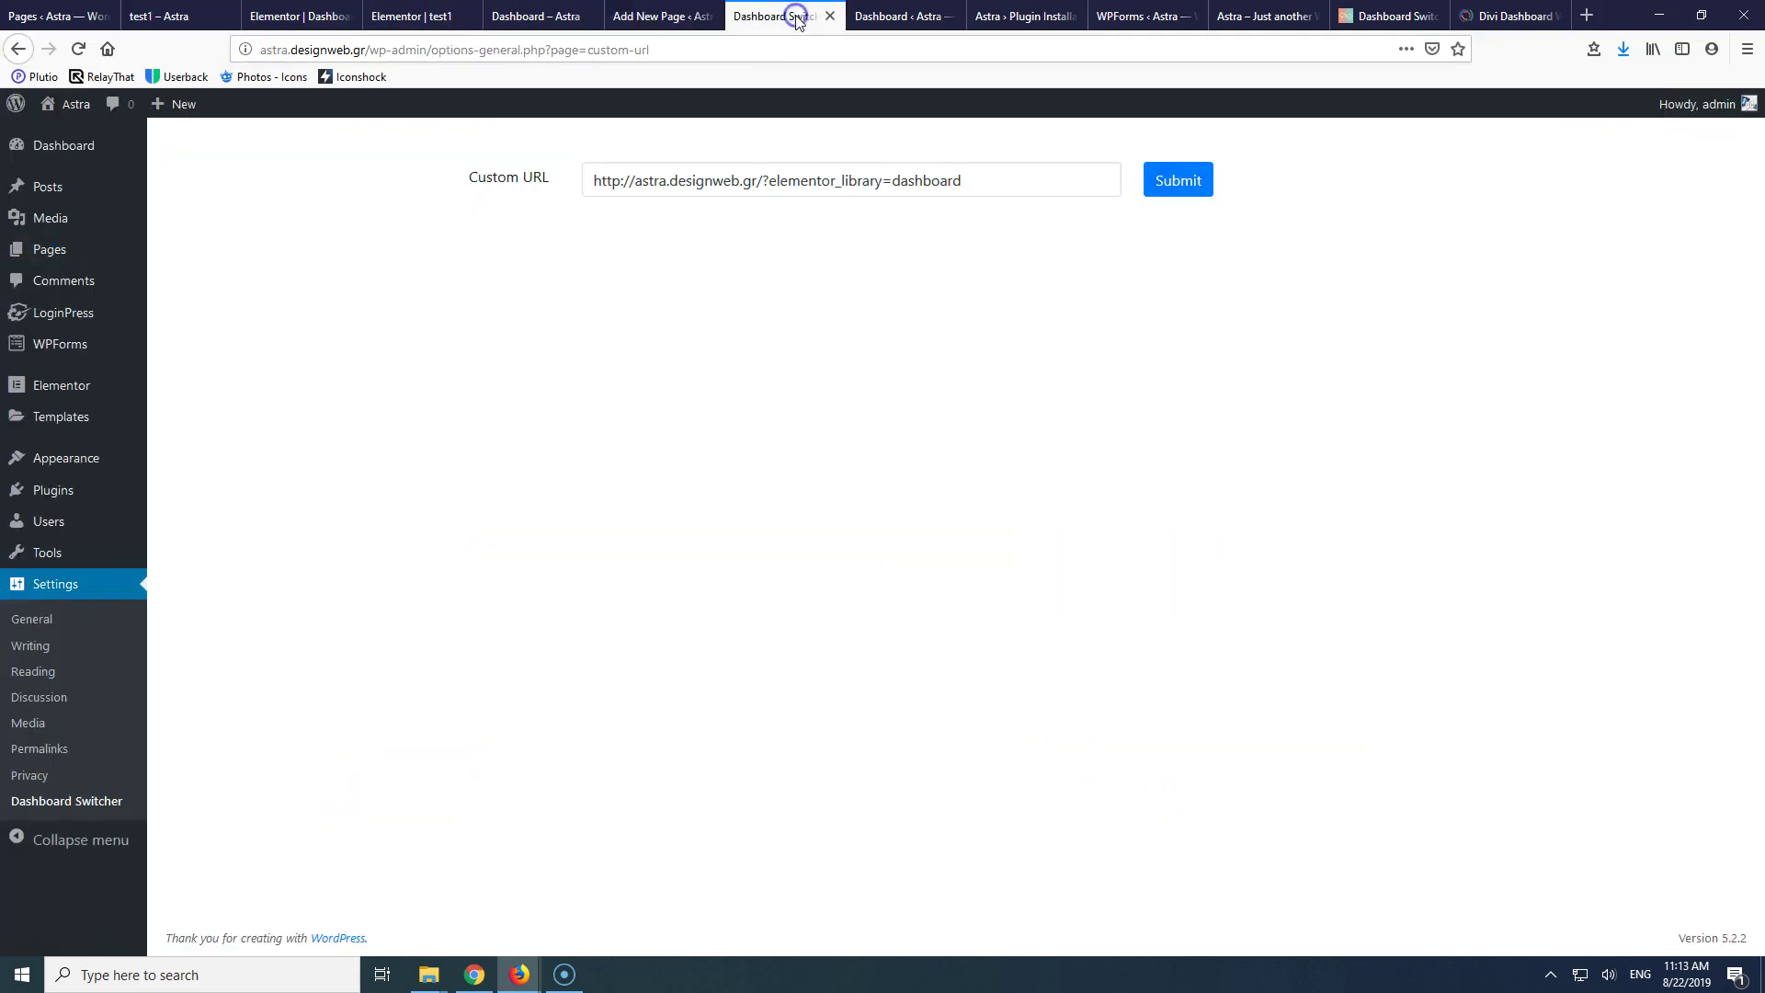
pyautogui.moveTo(1023, 180); pyautogui.dragTo(749, 180)
pyautogui.write('test1/')
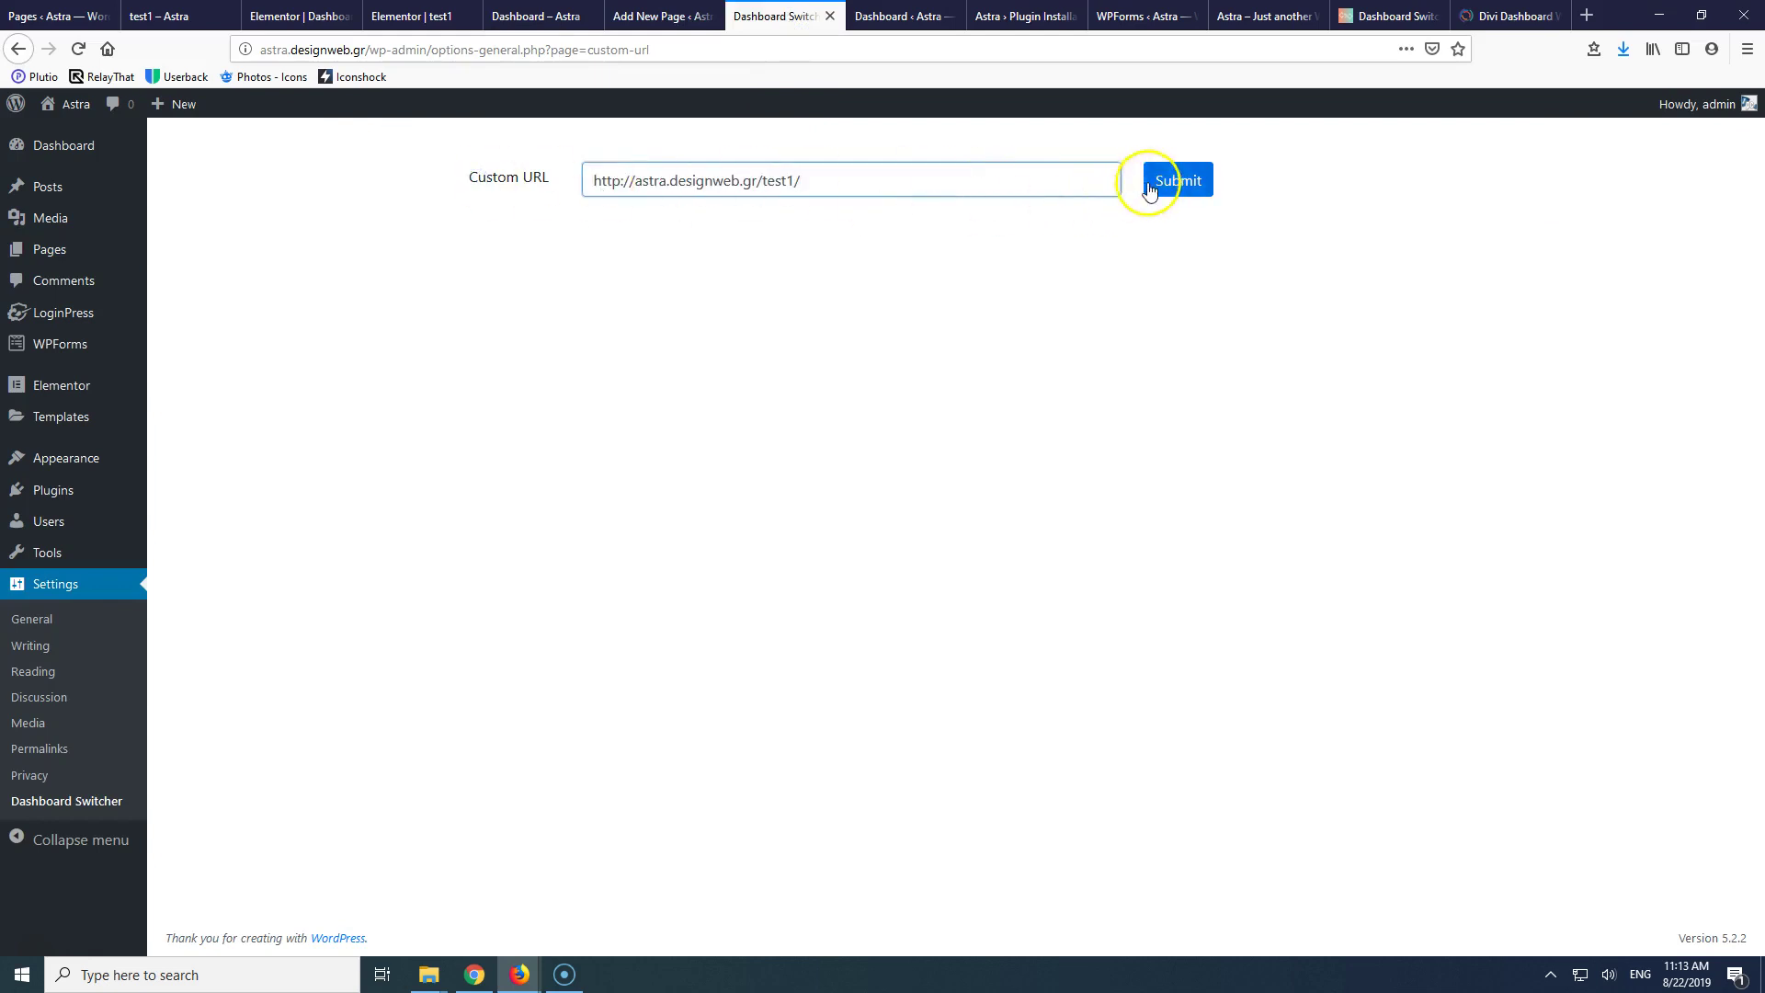
pyautogui.click(1177, 182)
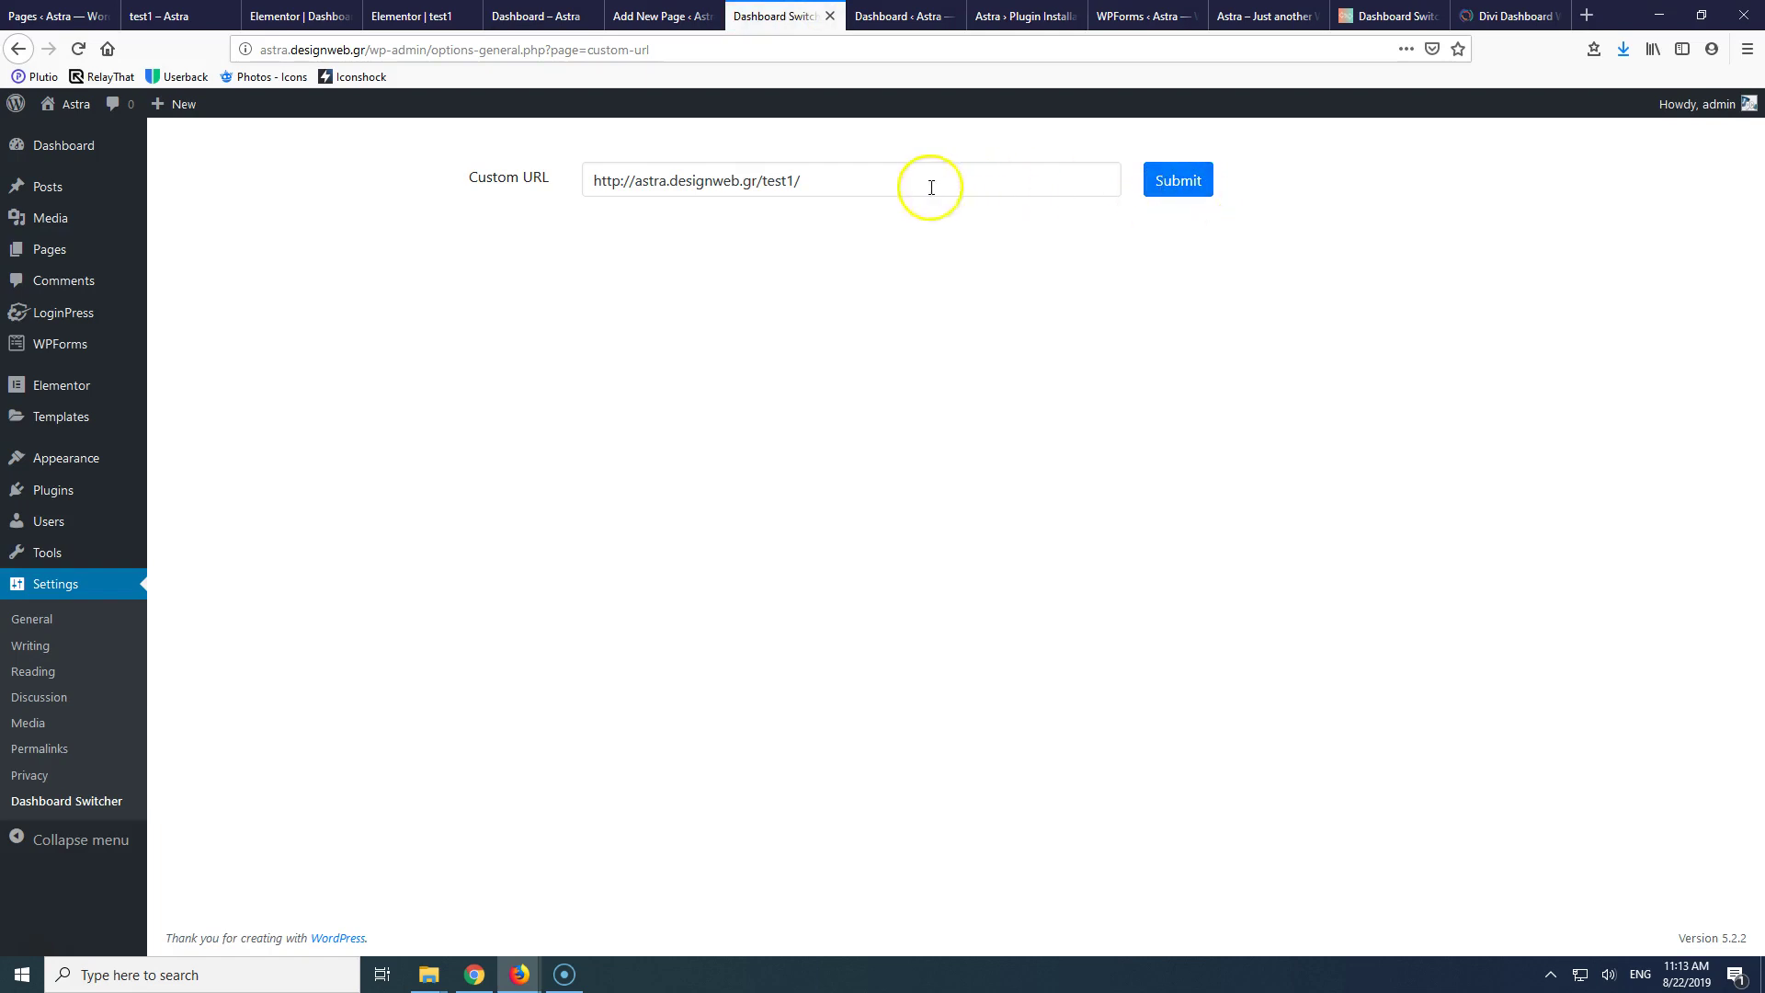
# - Reload the WordPress dashboard and check it against the Dashboard Switcher's Custom URL setting
pyautogui.click(889, 16)
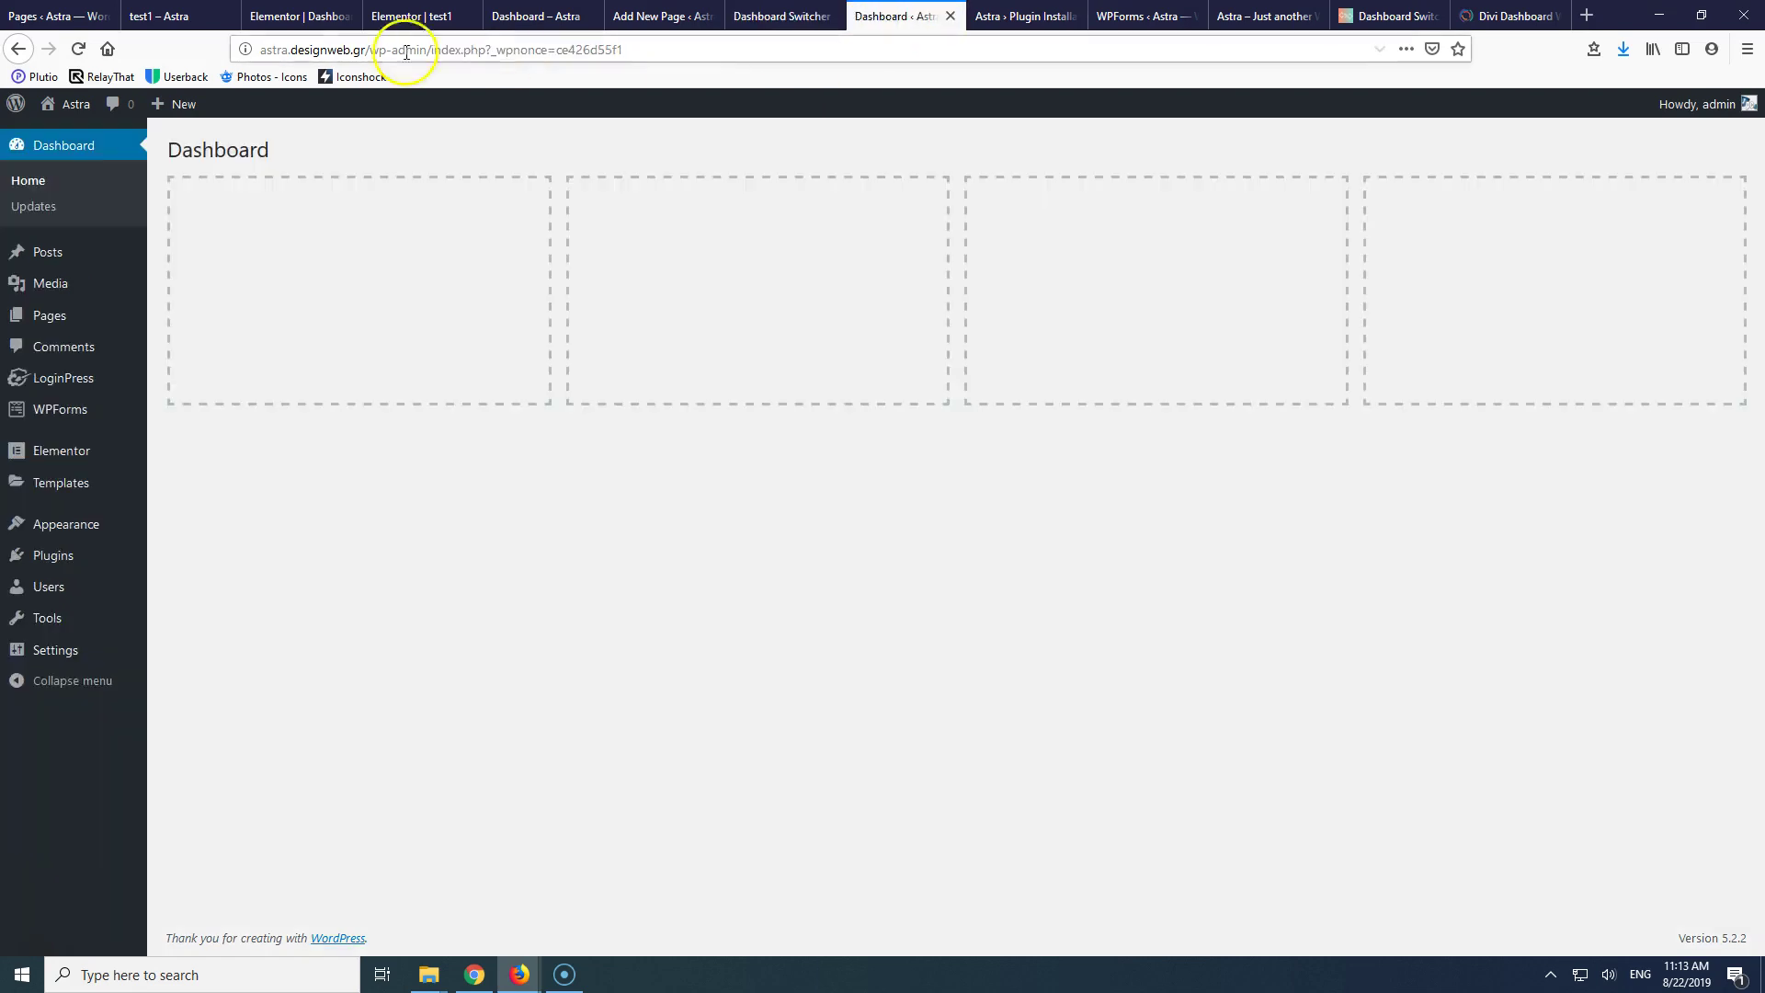
pyautogui.click(80, 48)
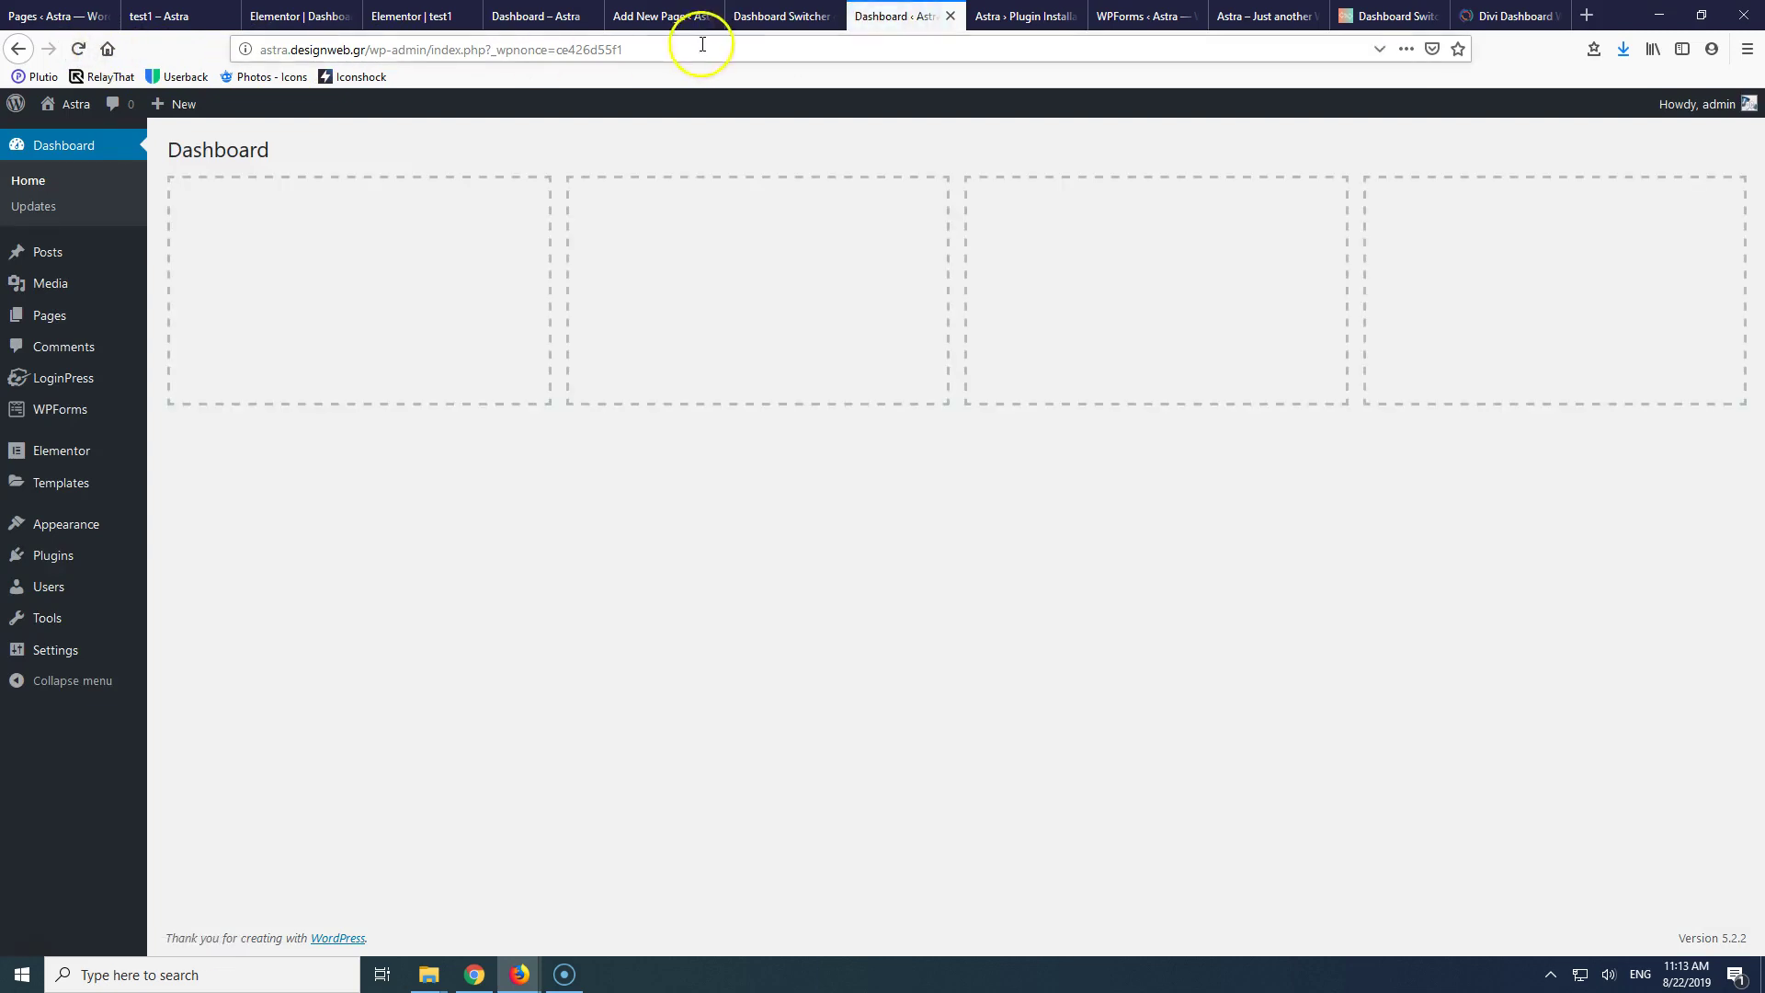
pyautogui.click(800, 16)
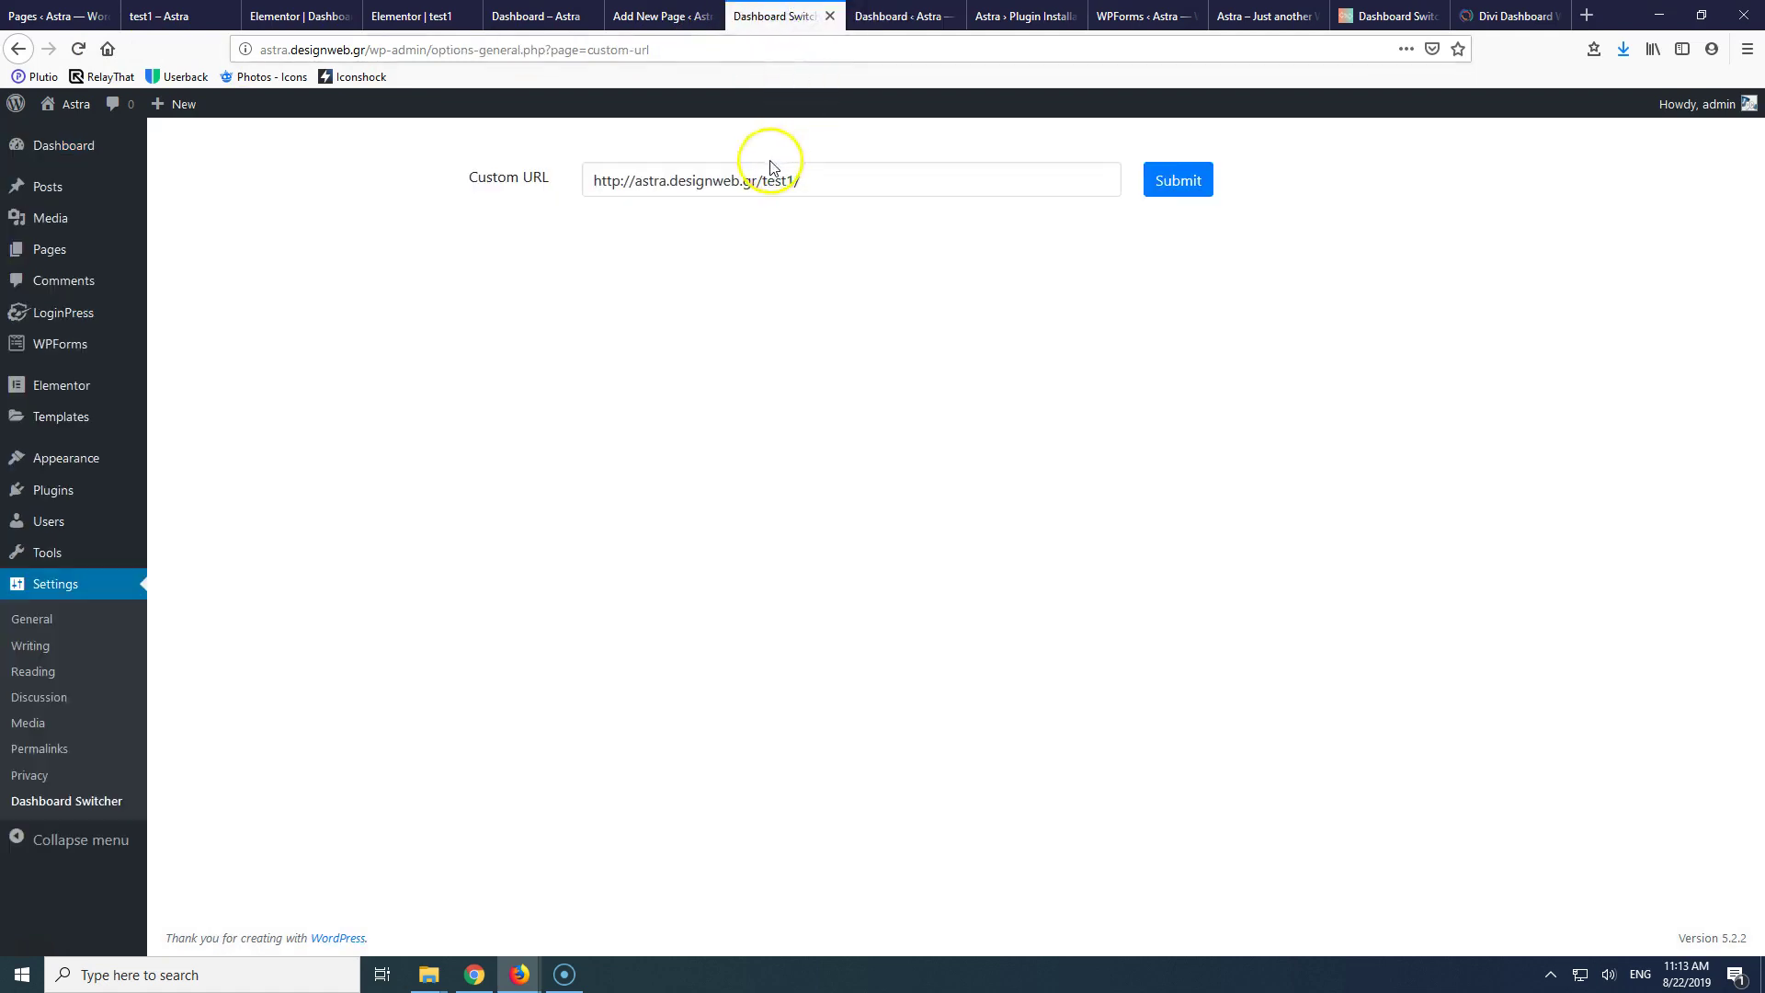
pyautogui.click(897, 14)
pyautogui.click(775, 20)
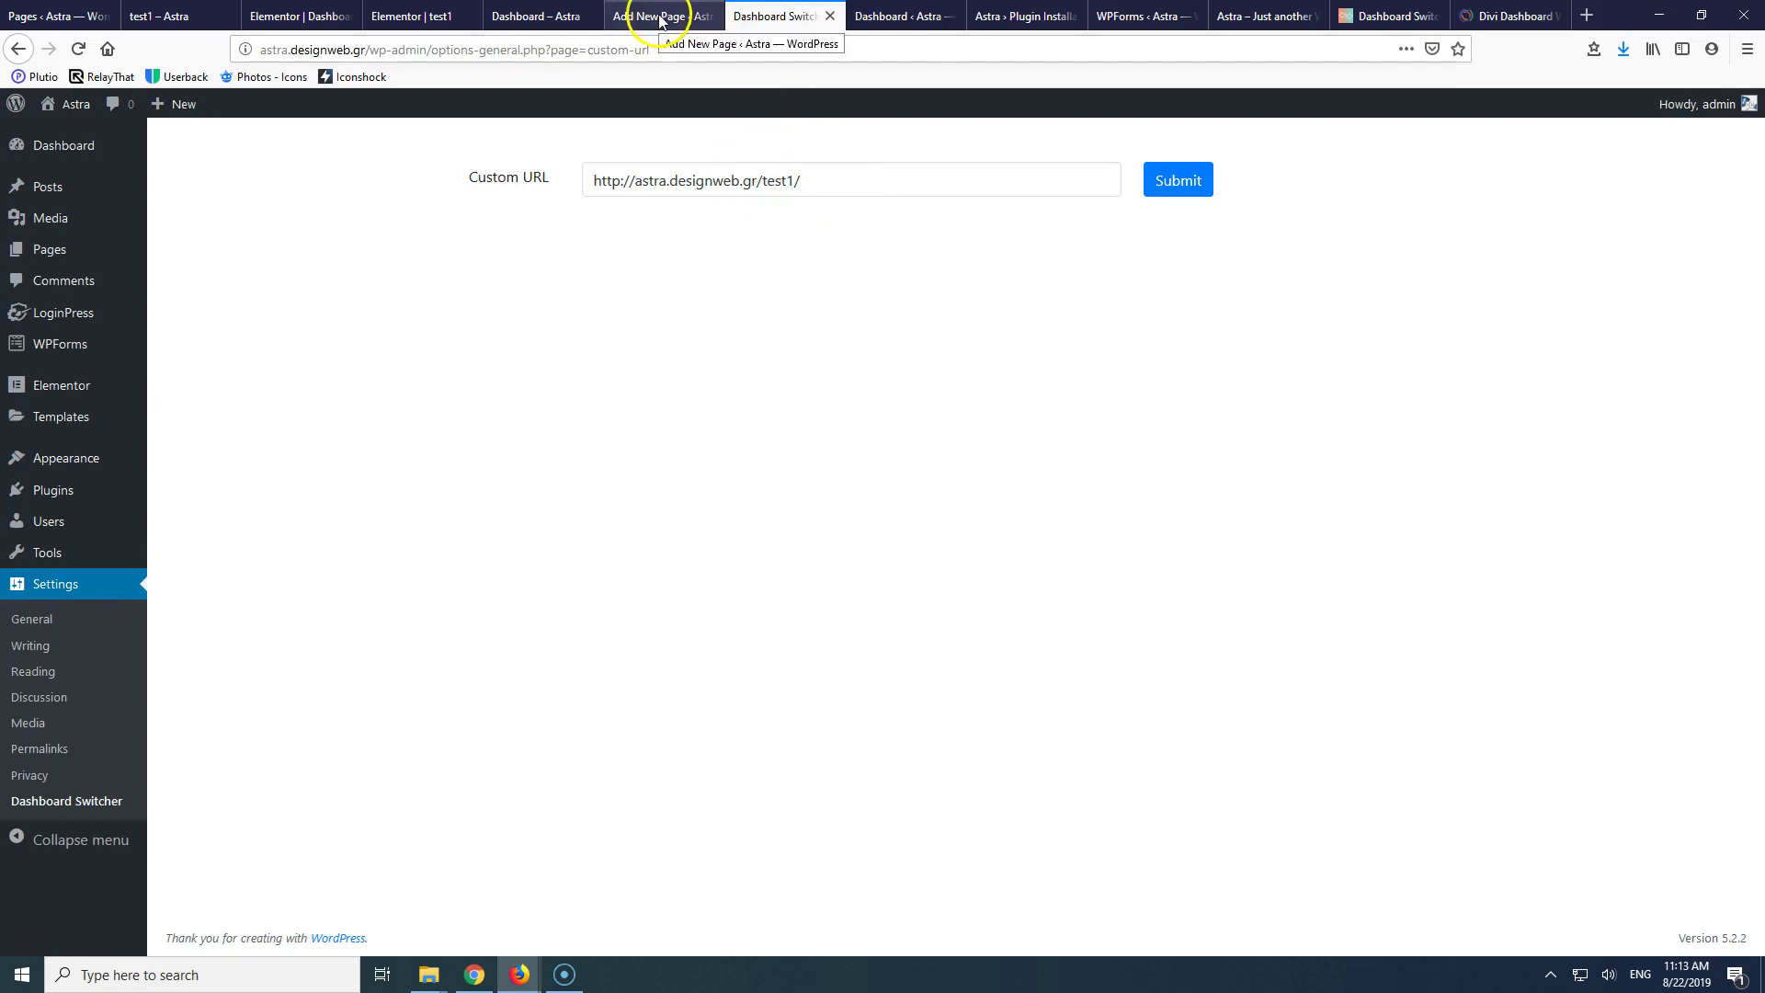
# - Resubmit the Dashboard Switcher Custom URL and reopen the WordPress dashboard's Home page
pyautogui.click(1177, 183)
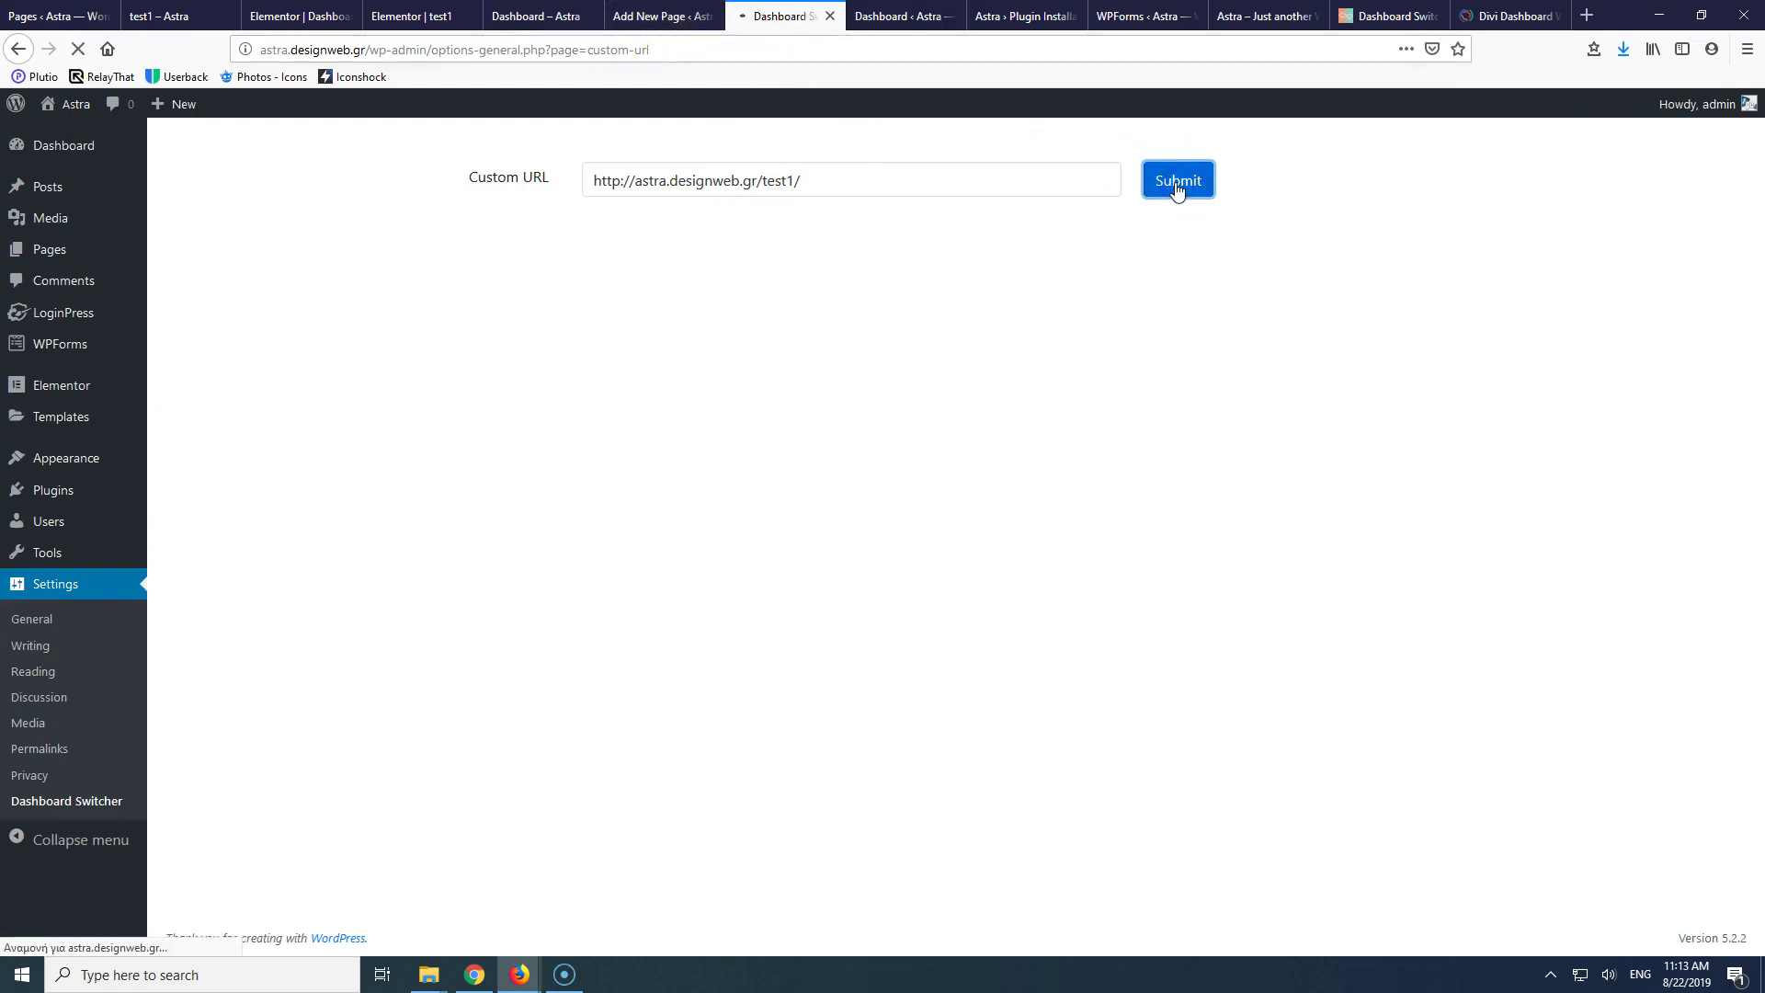
pyautogui.click(901, 19)
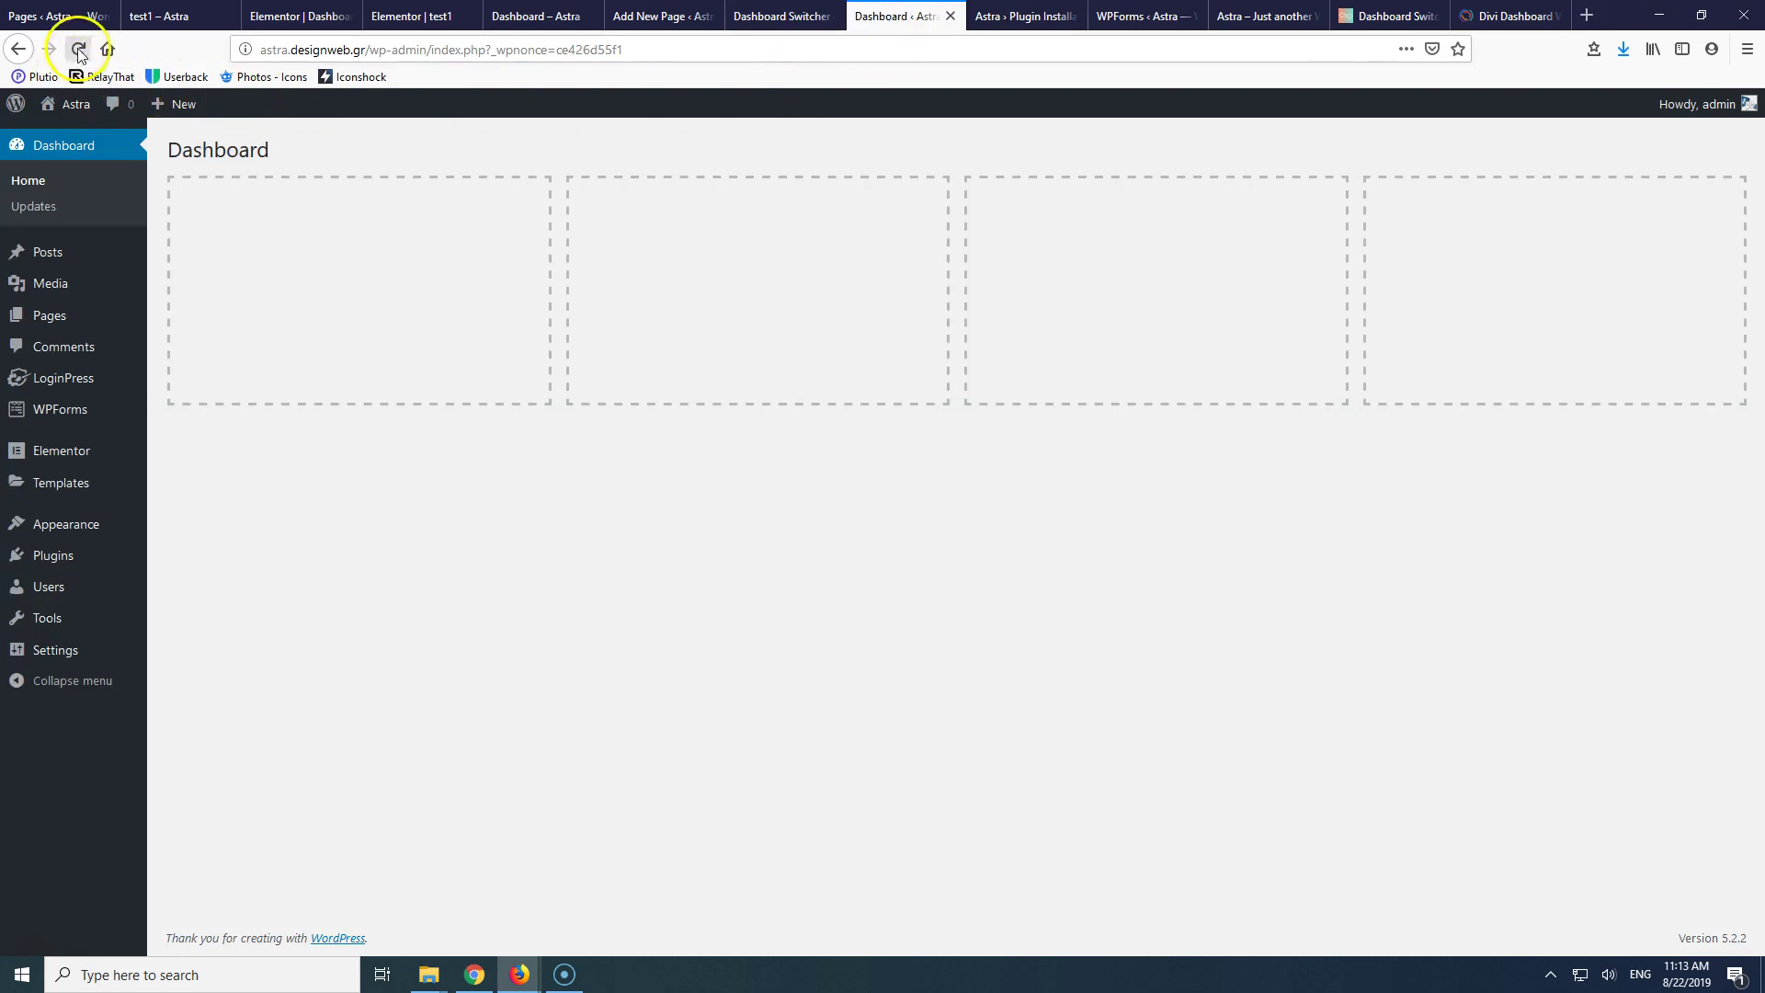
pyautogui.click(29, 182)
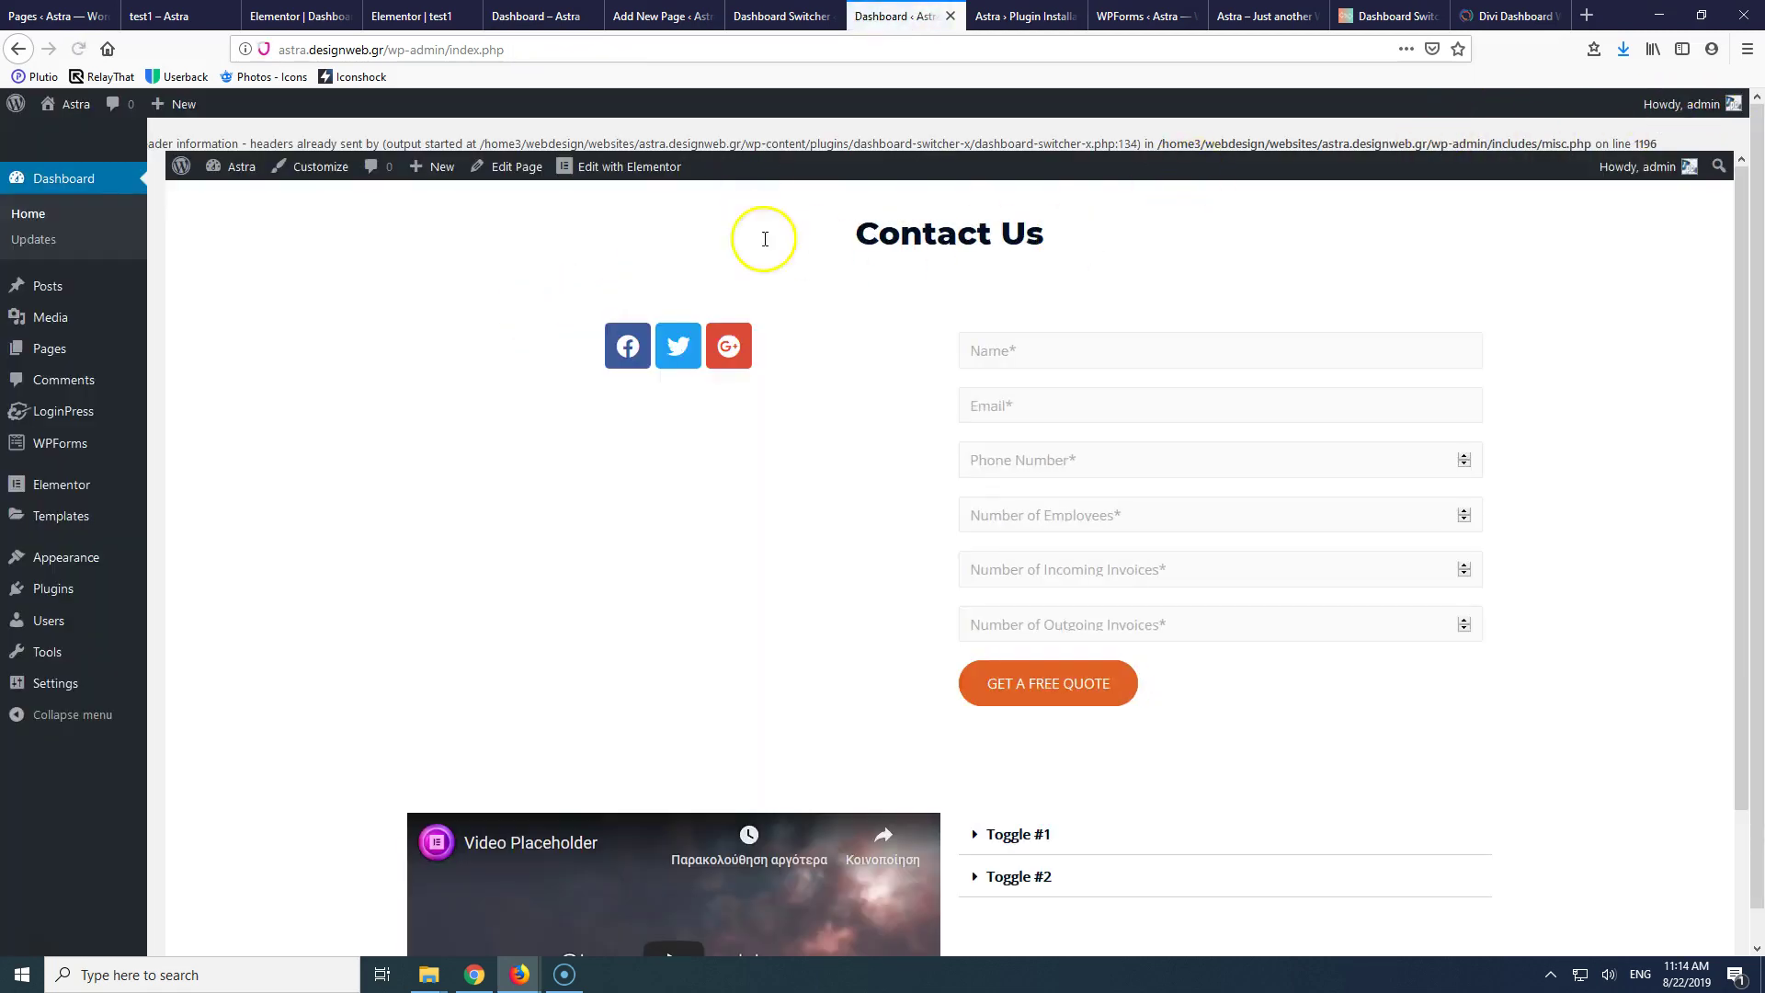
# - Examine the header message above the embedded page on the dashboard, and look through the embedded test1 content
pyautogui.moveTo(509, 143); pyautogui.dragTo(1317, 126)
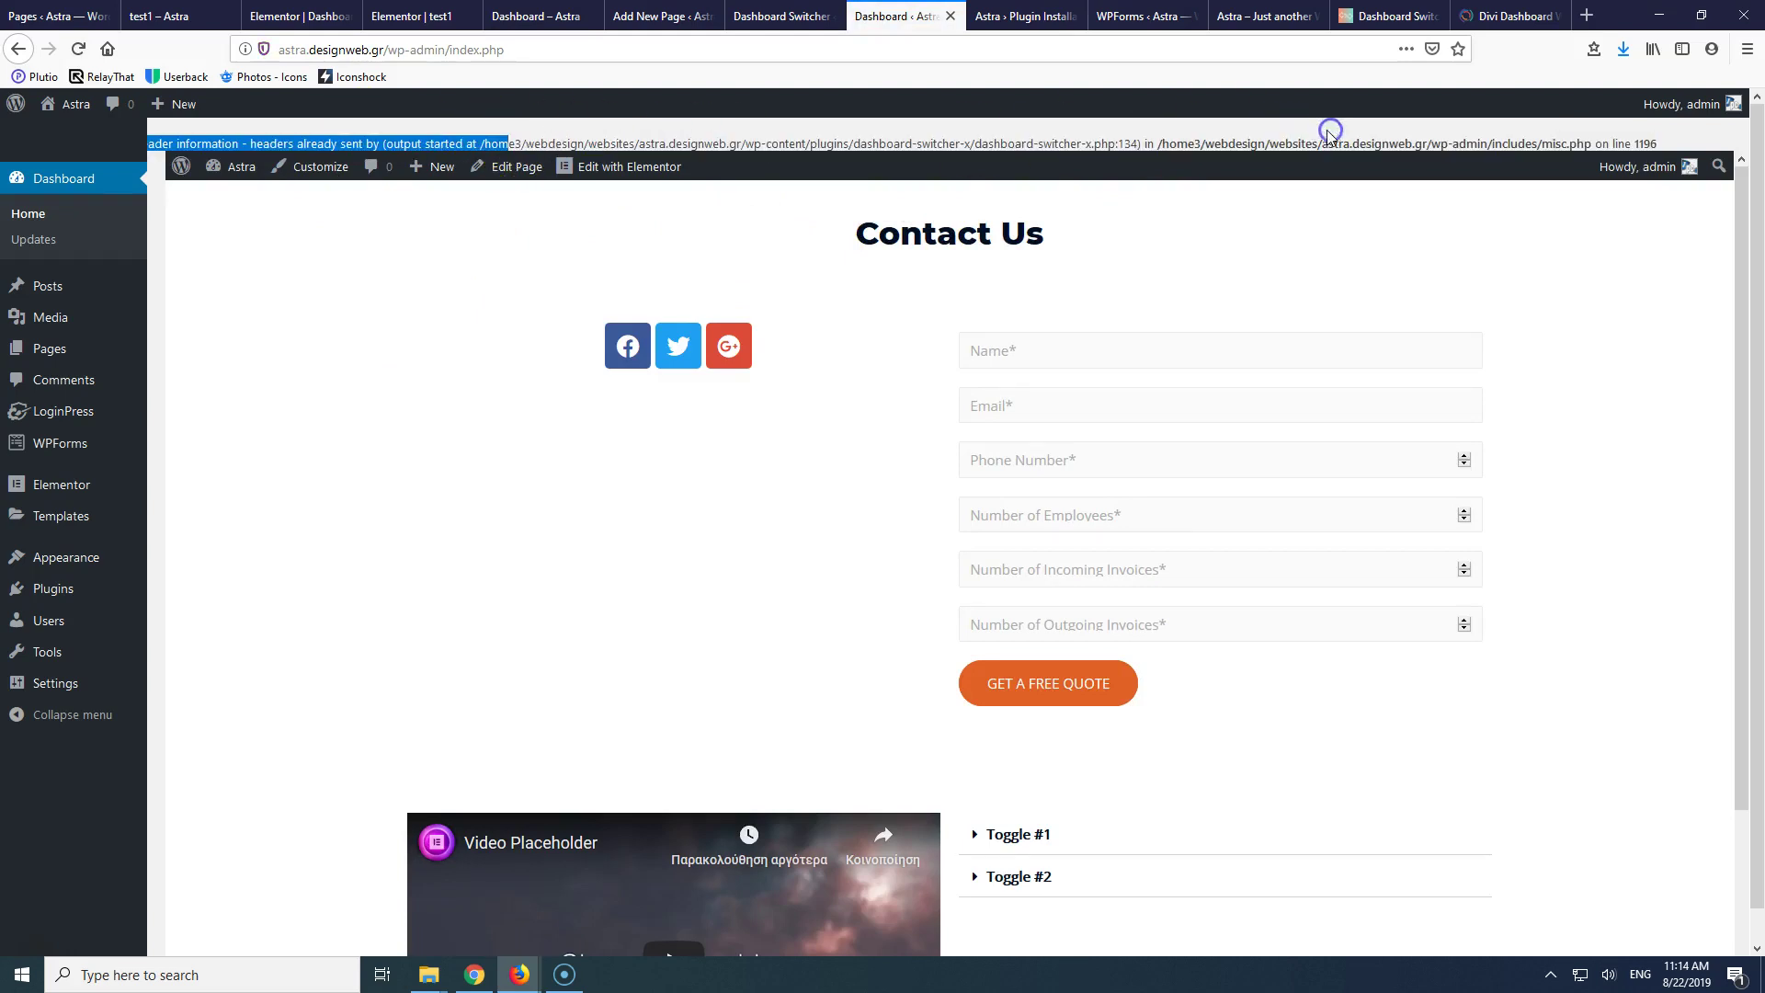
pyautogui.click(551, 143)
pyautogui.moveTo(456, 144); pyautogui.dragTo(1185, 158)
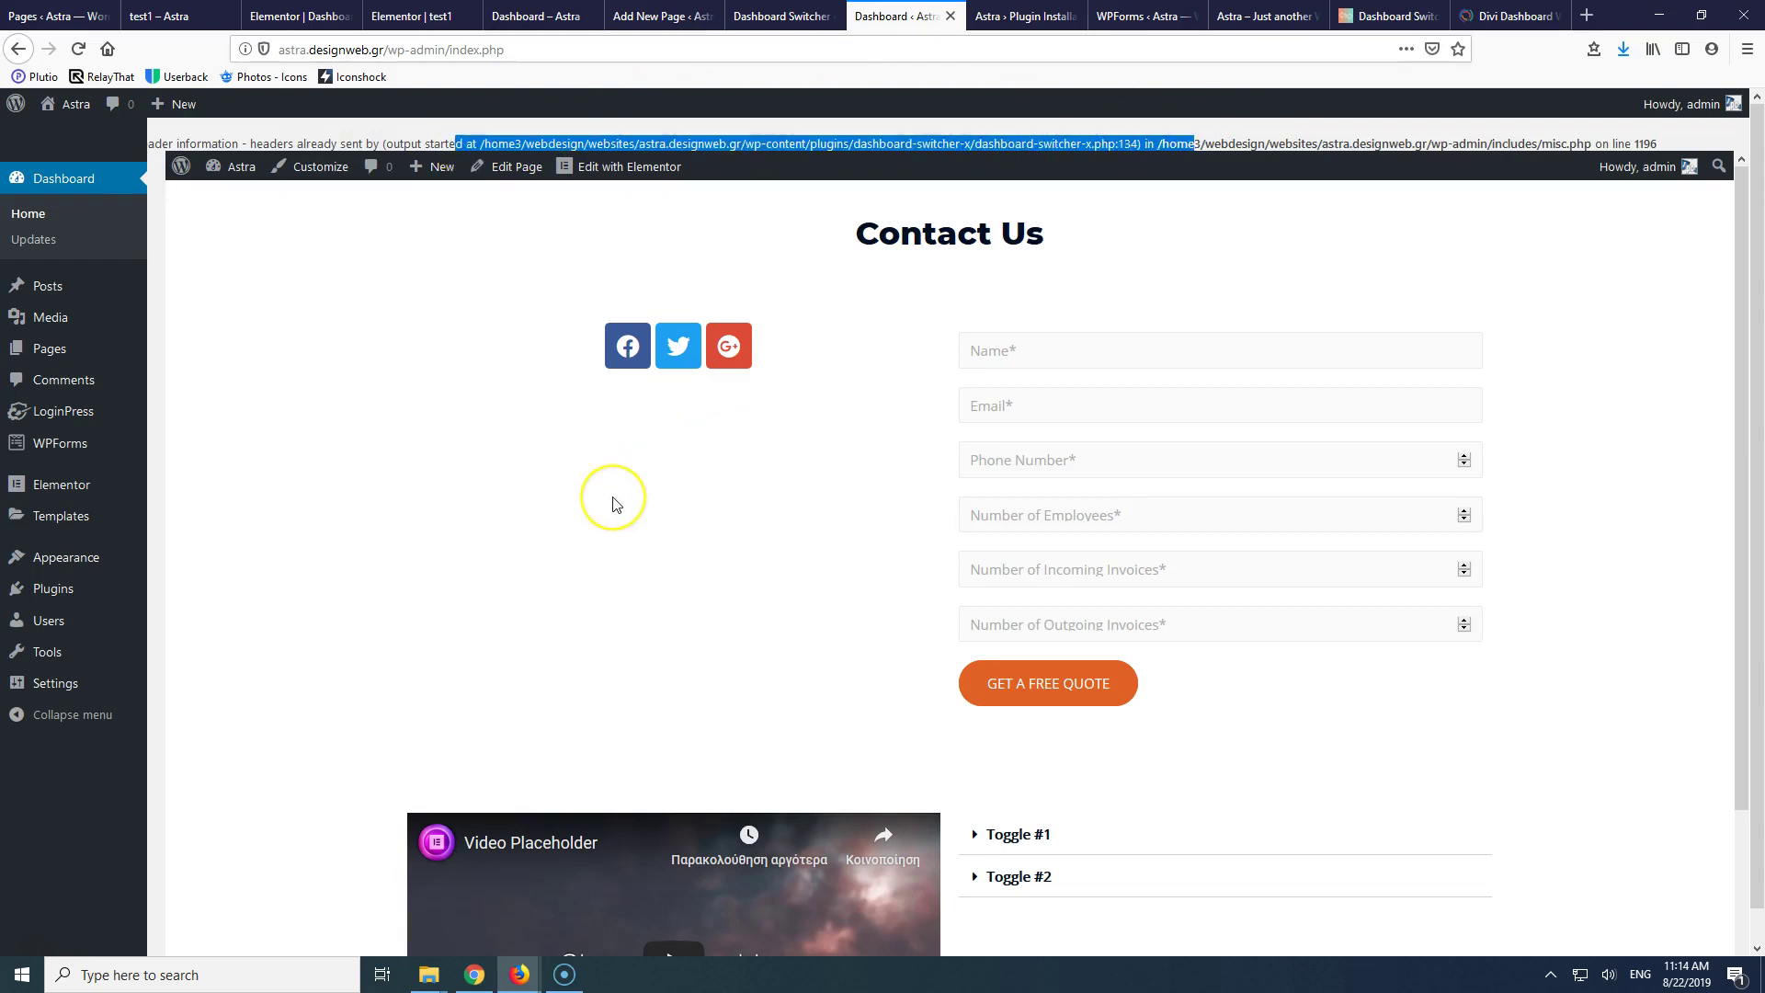
pyautogui.scroll(-2, 613, 504)
pyautogui.scroll(2, 614, 502)
pyautogui.scroll(-3, 621, 501)
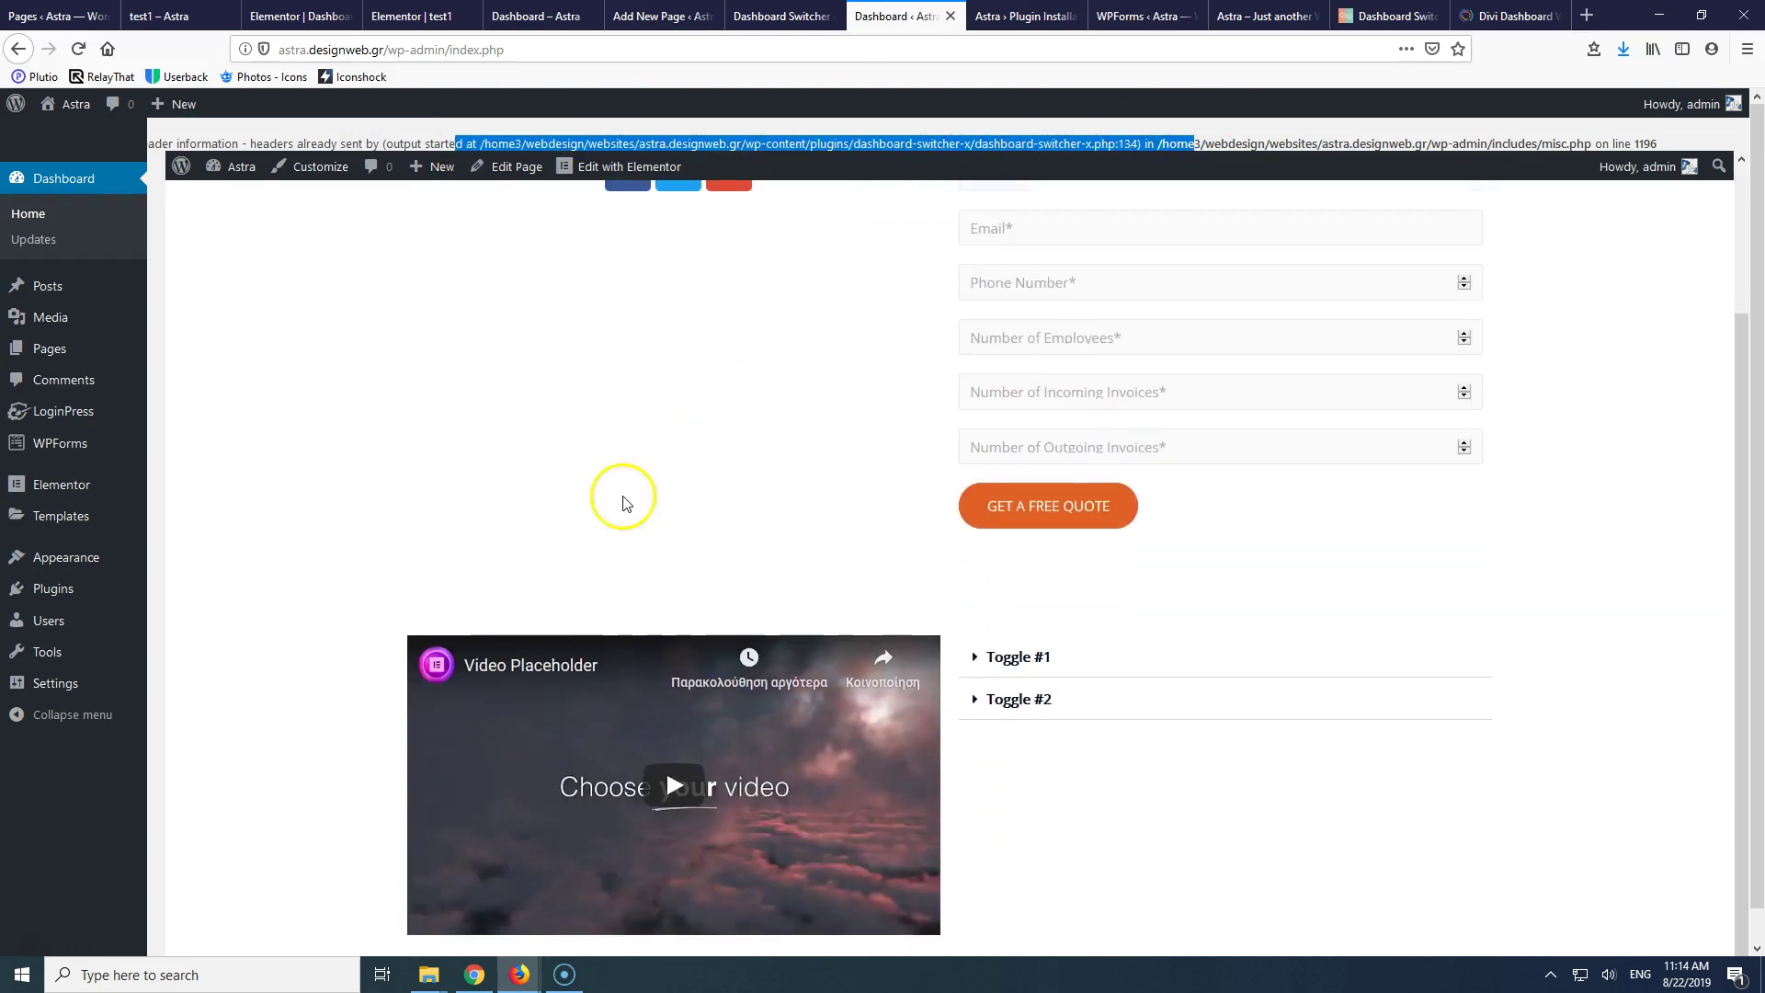
pyautogui.scroll(2, 653, 572)
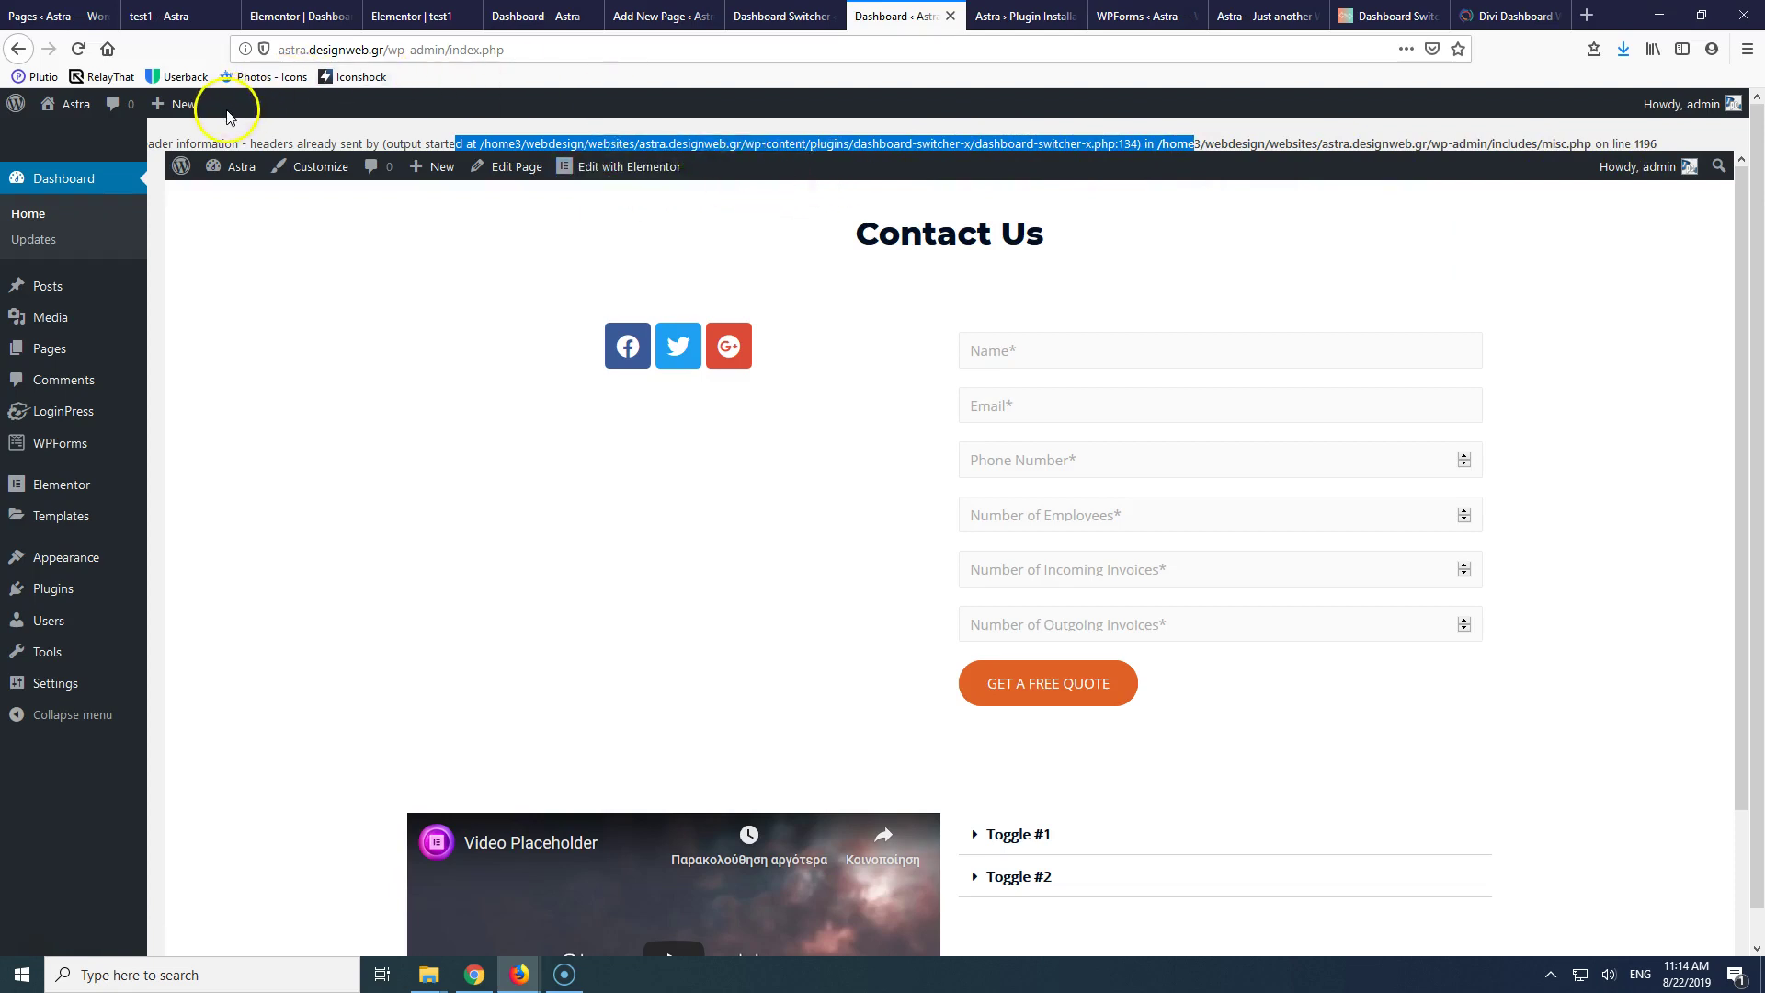
pyautogui.click(756, 16)
pyautogui.click(654, 16)
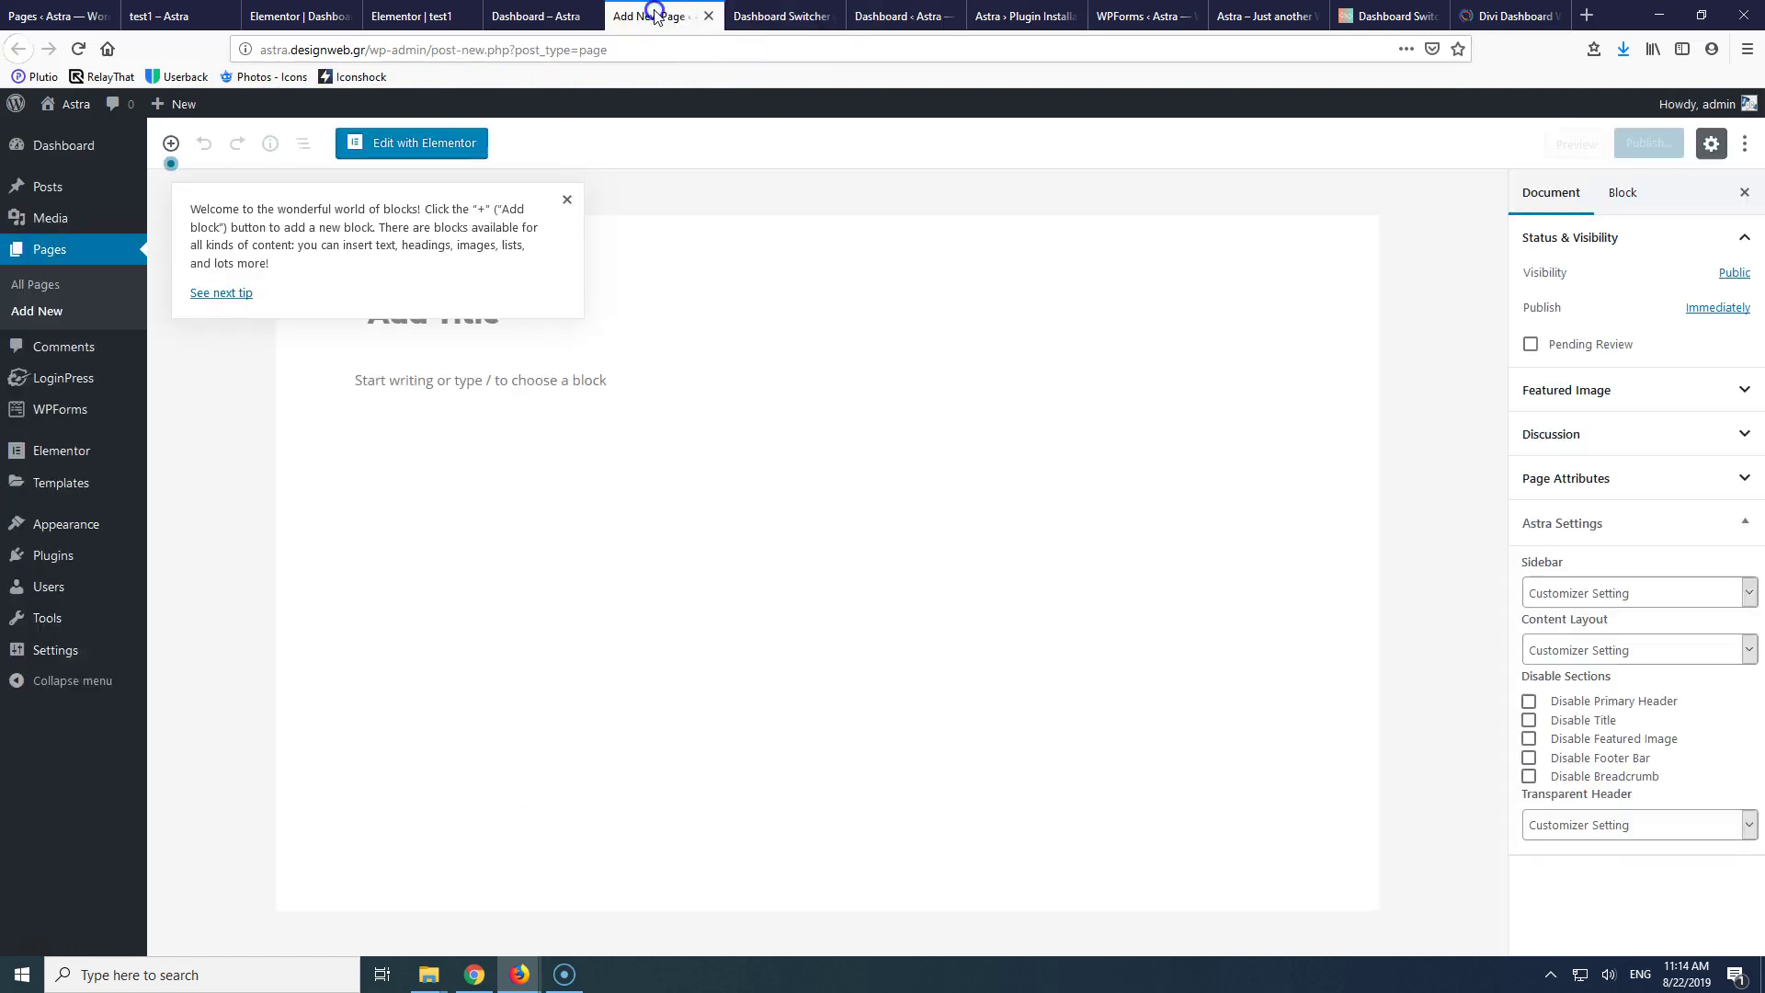
pyautogui.click(750, 15)
pyautogui.click(886, 16)
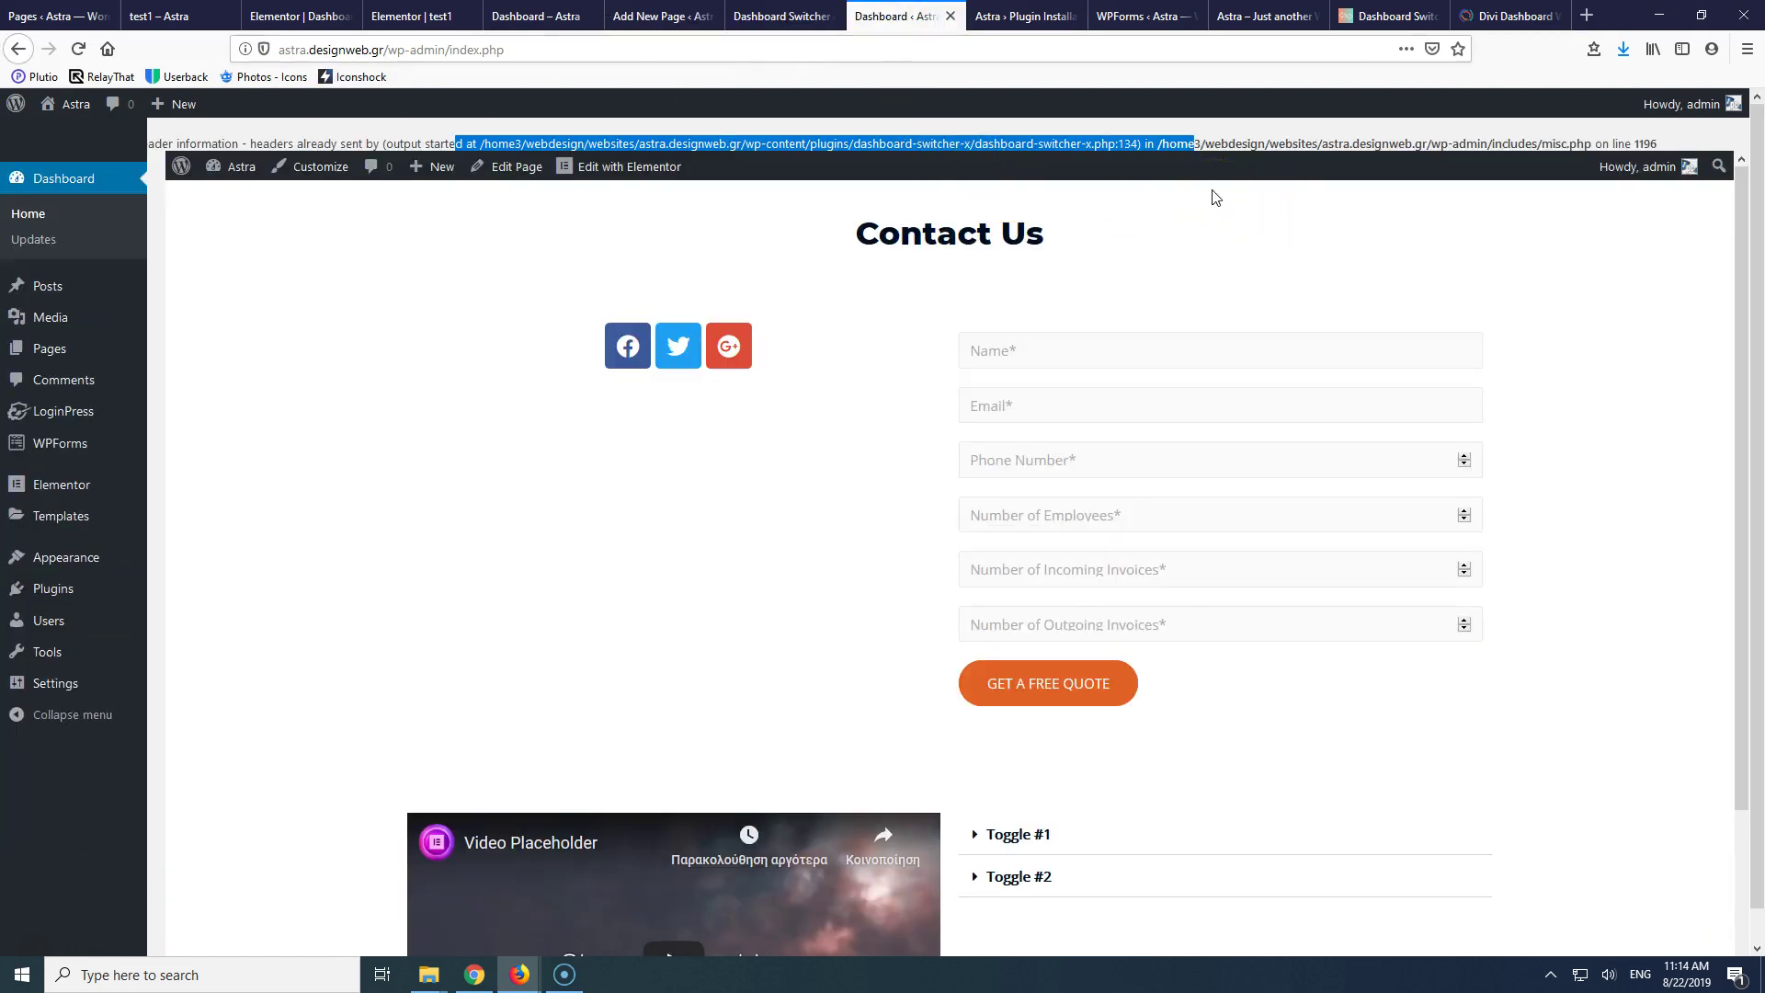
# - Review the Dashboard Switcher product website from its introduction down to the features section
pyautogui.click(1386, 15)
pyautogui.scroll(20, 1108, 396)
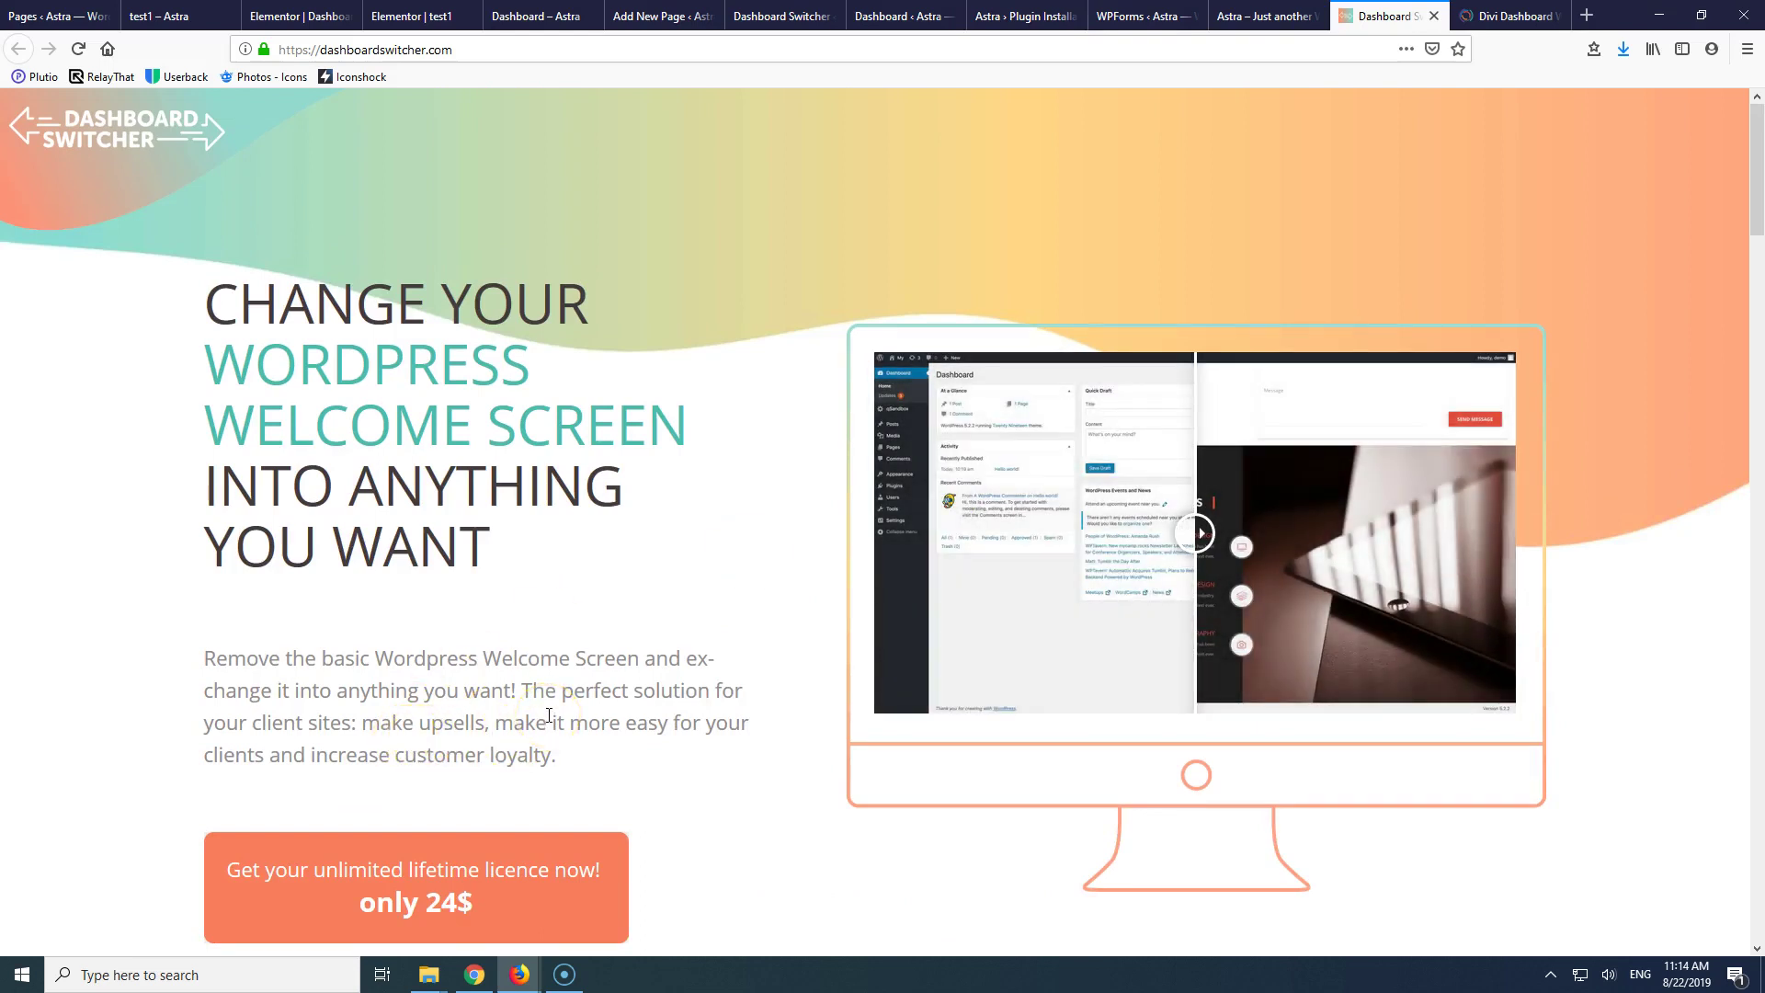
pyautogui.scroll(-10, 549, 715)
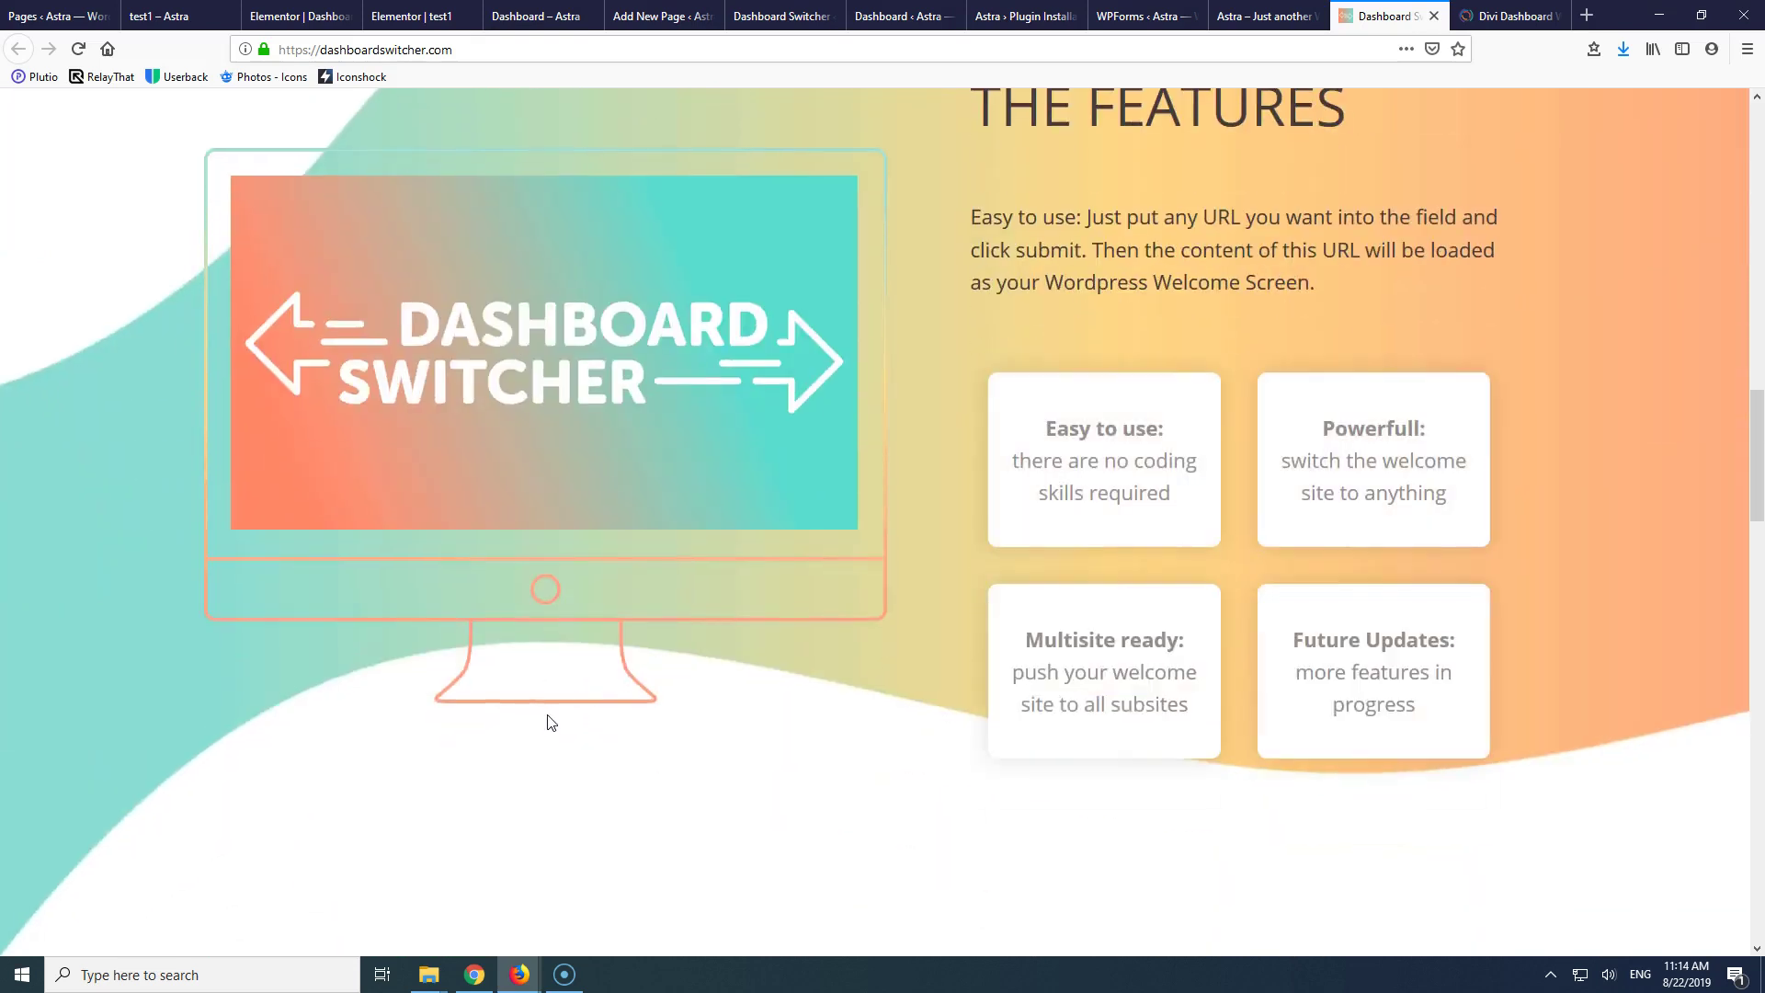